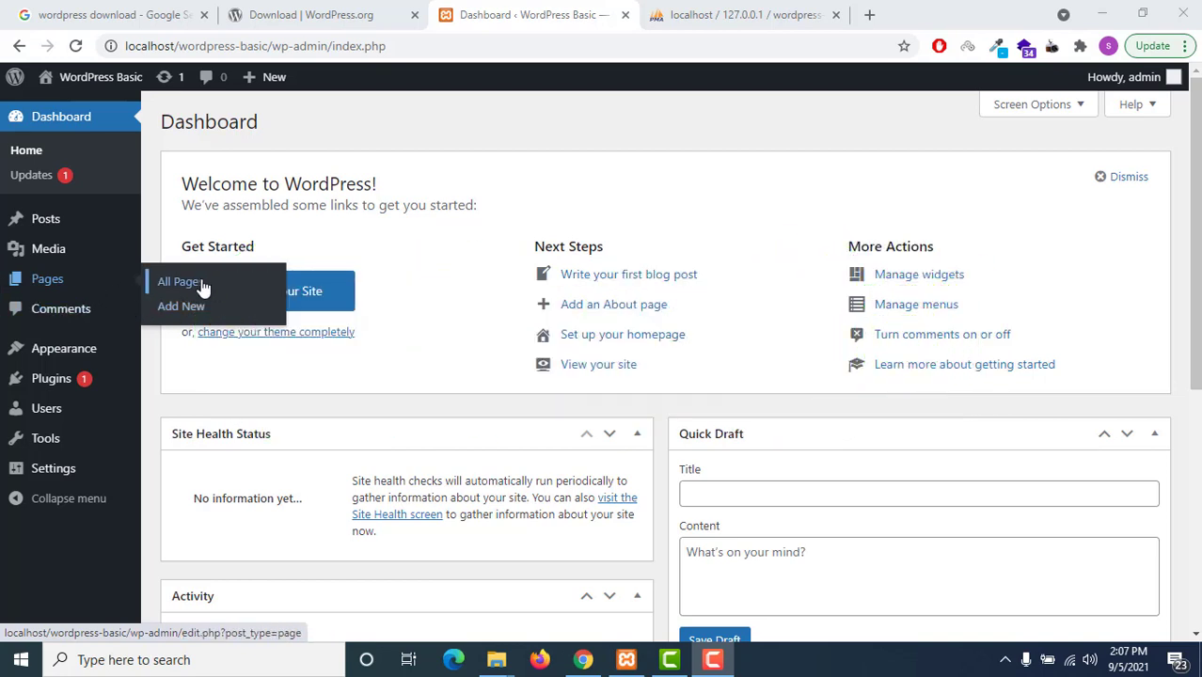
# Open the All Pages list and start a new blank page
pyautogui.click(81, 282)
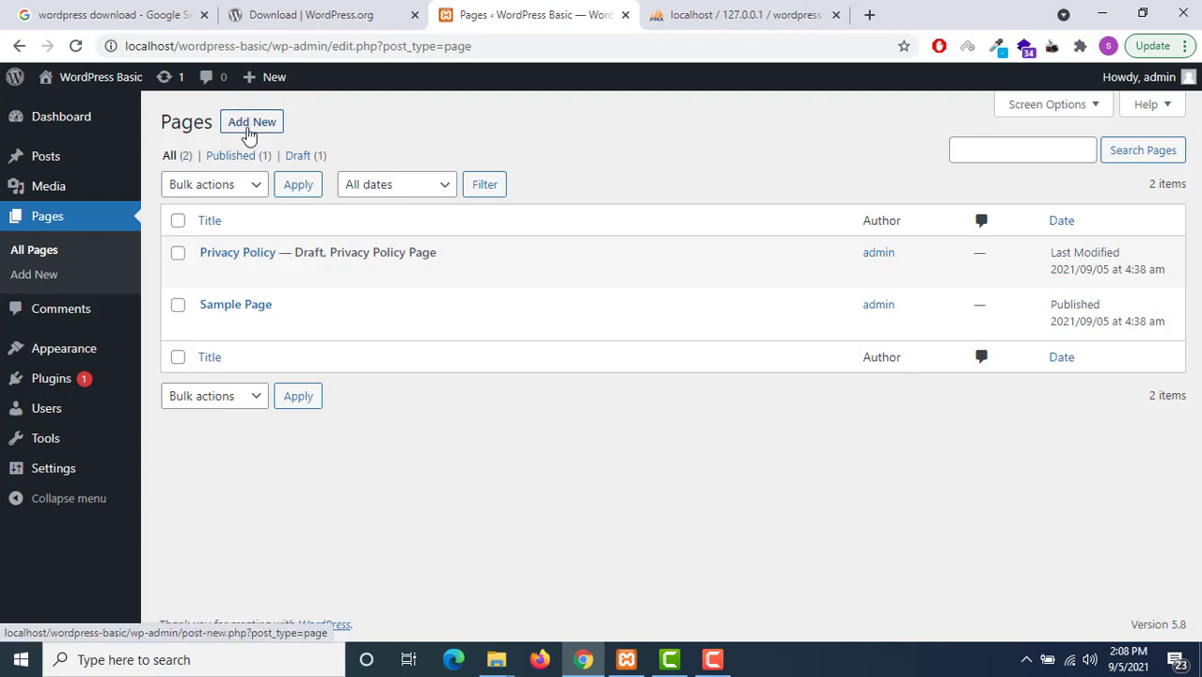
pyautogui.click(250, 128)
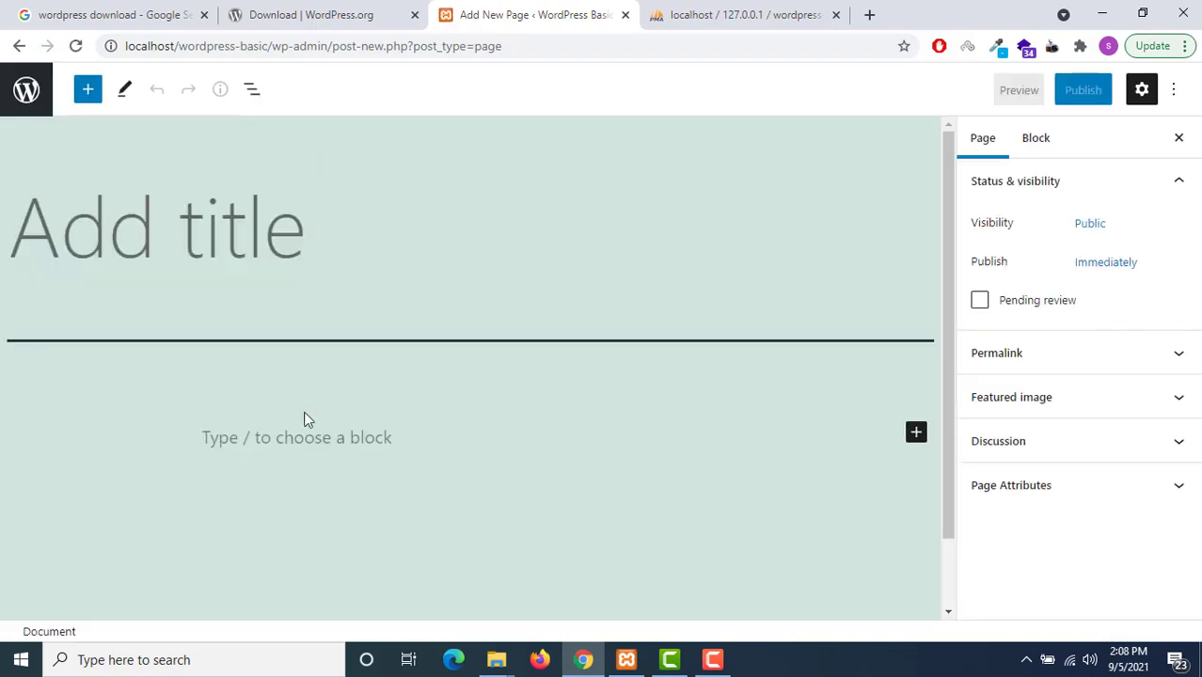
# Title the new page 'Home' and place the caret in its empty body paragraph
pyautogui.click(316, 444)
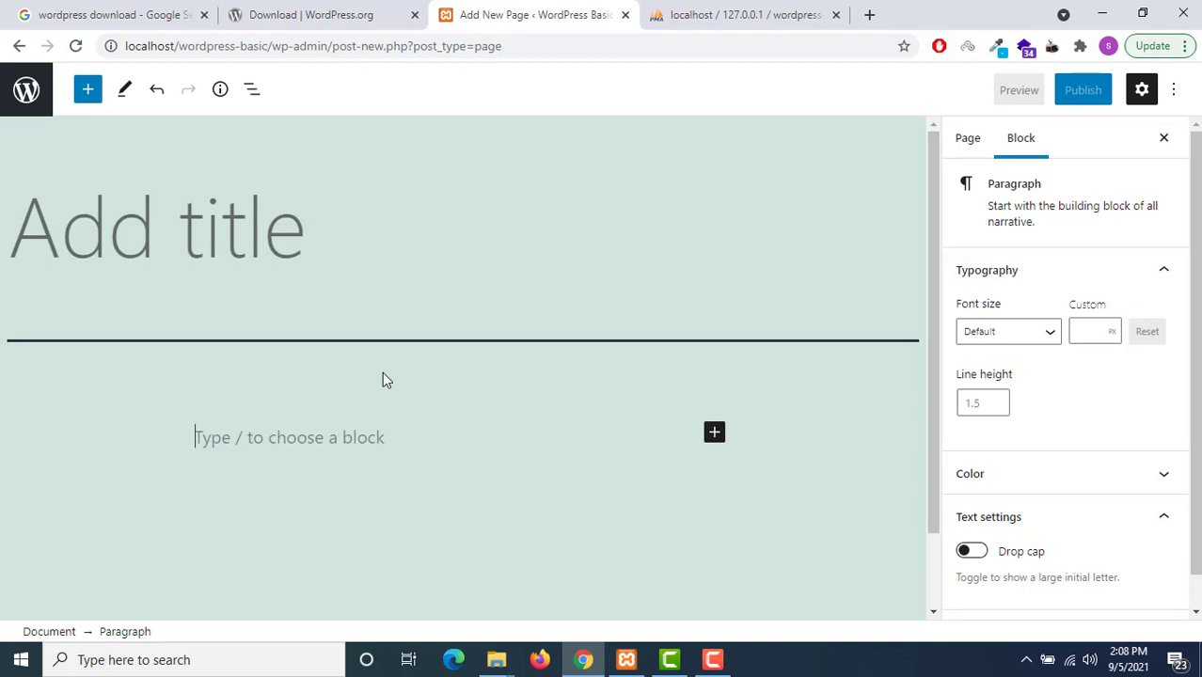
pyautogui.click(236, 247)
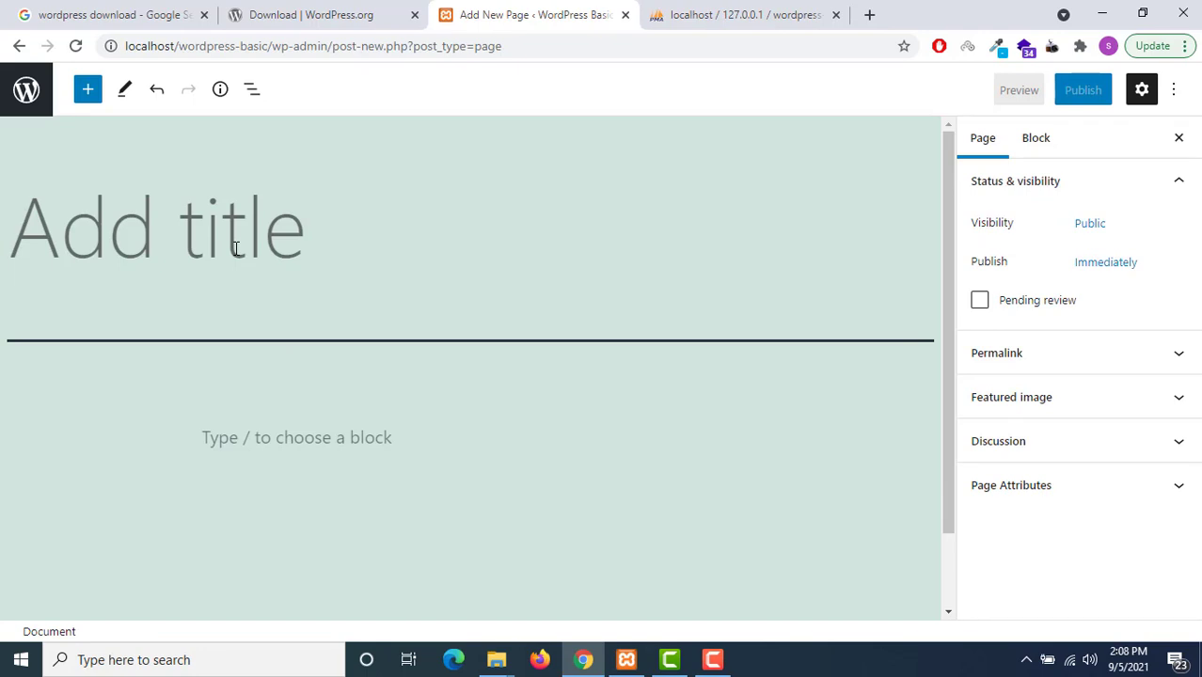
pyautogui.write('Home')
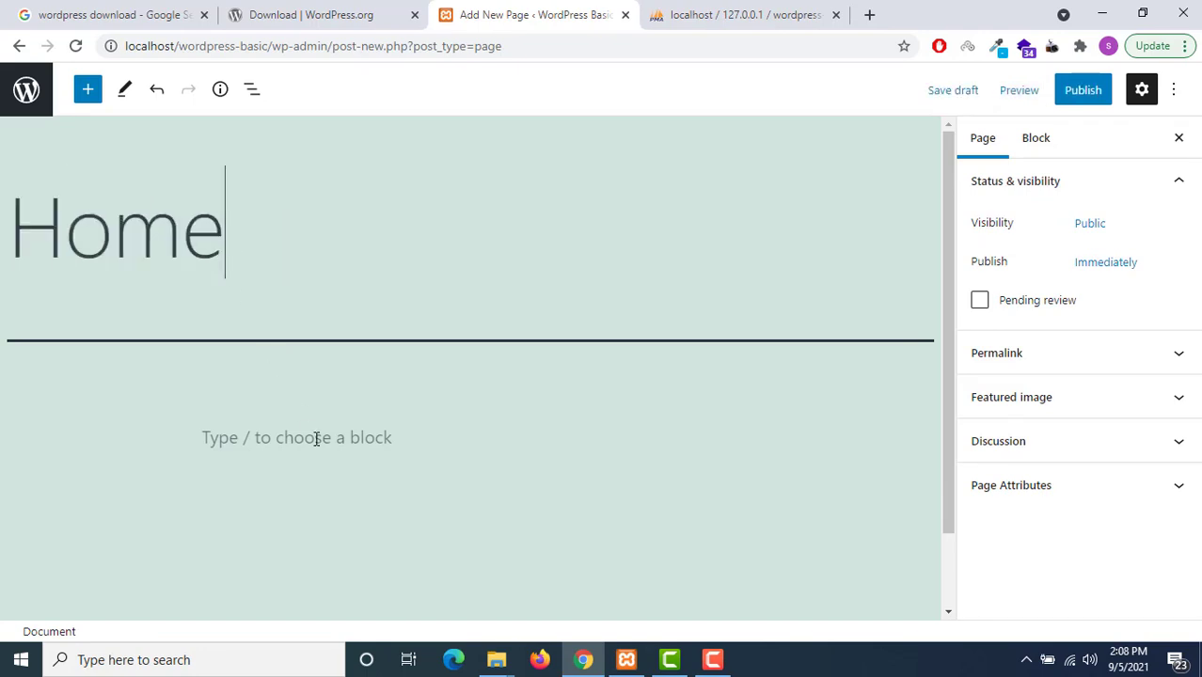
pyautogui.scroll(-1, 301, 395)
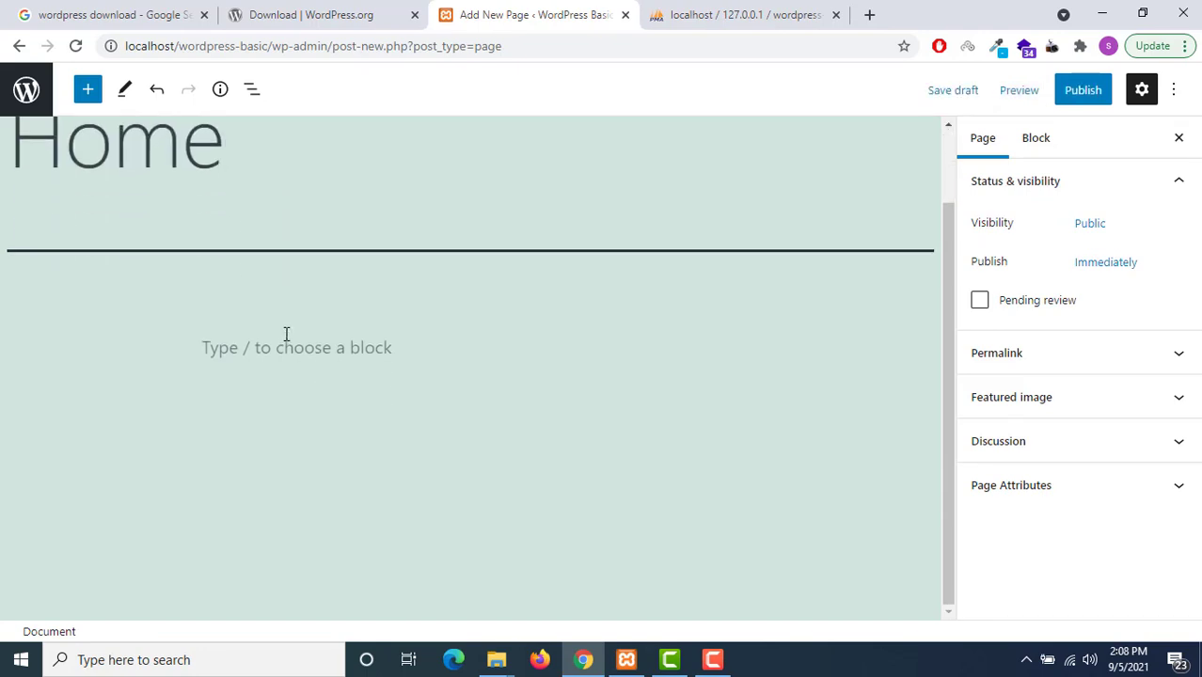
pyautogui.click(284, 337)
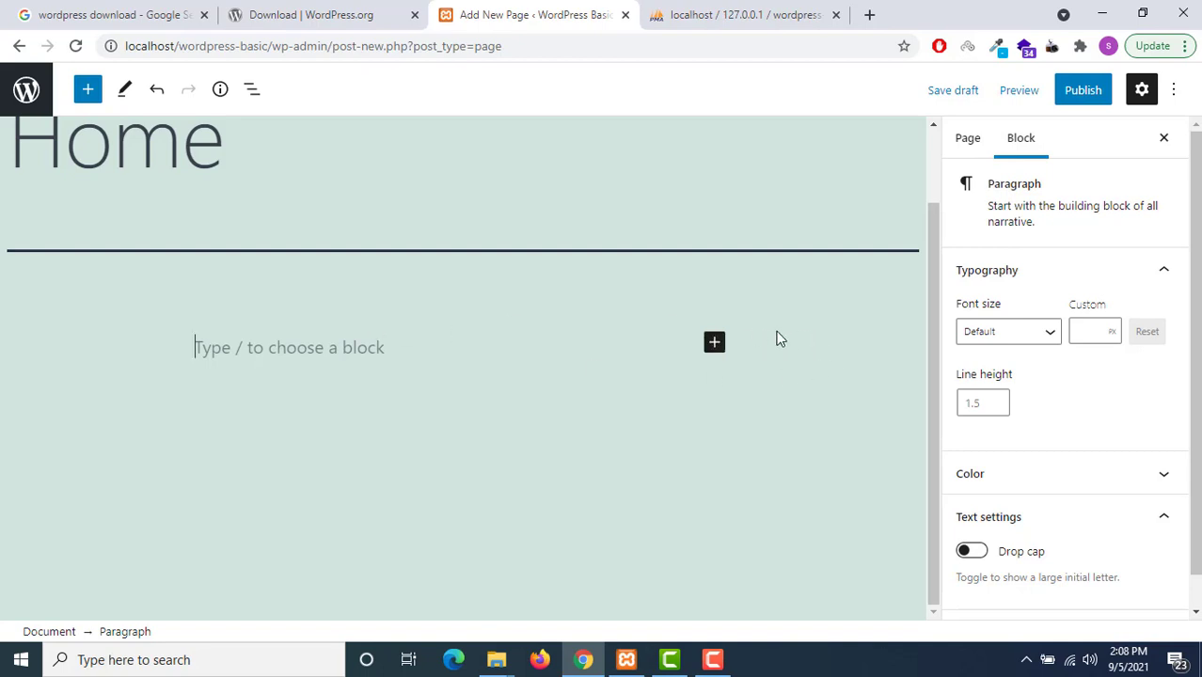
pyautogui.click(721, 354)
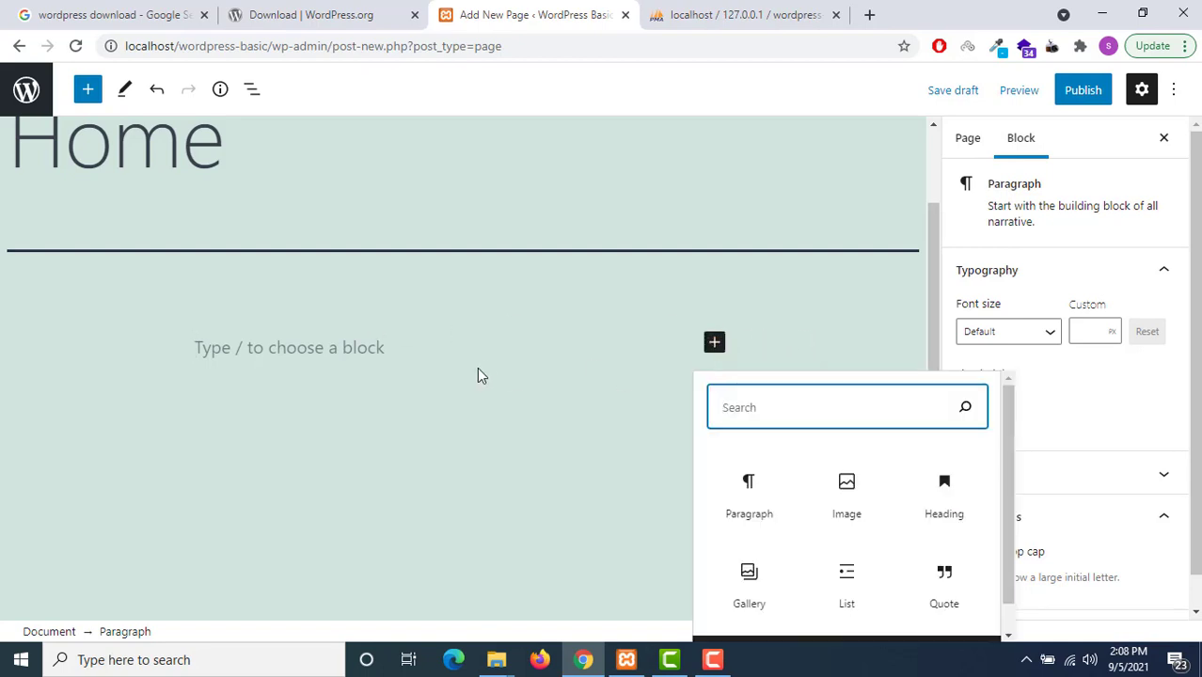
pyautogui.press('Escape')
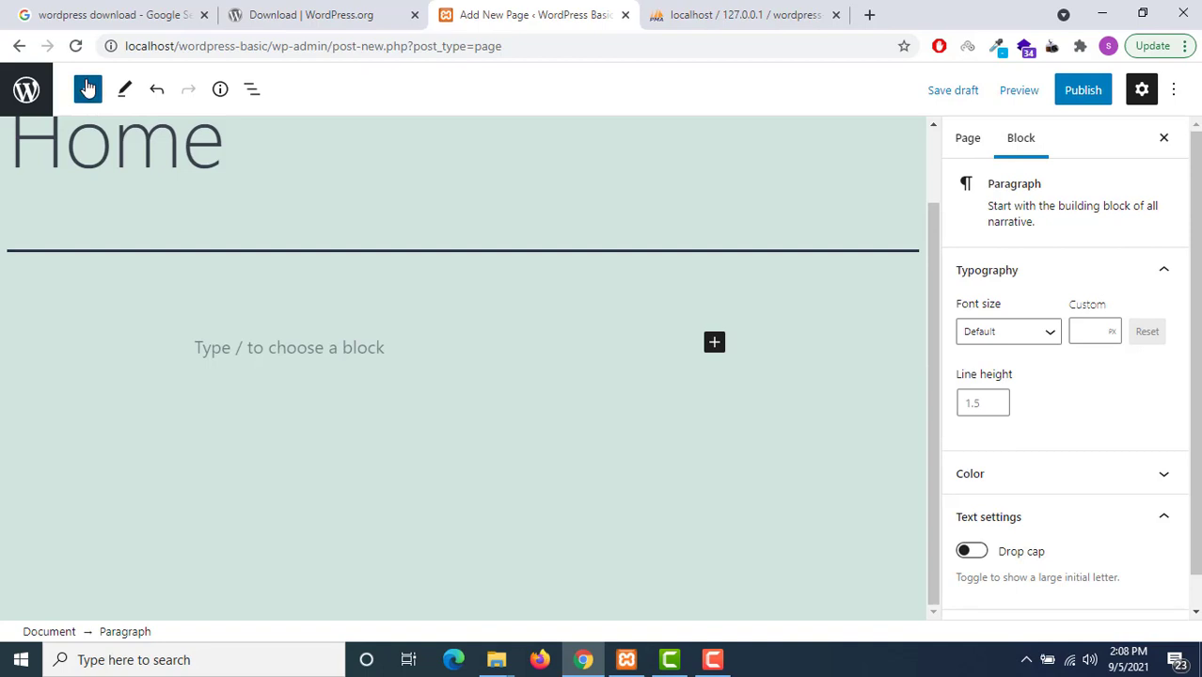
pyautogui.click(87, 90)
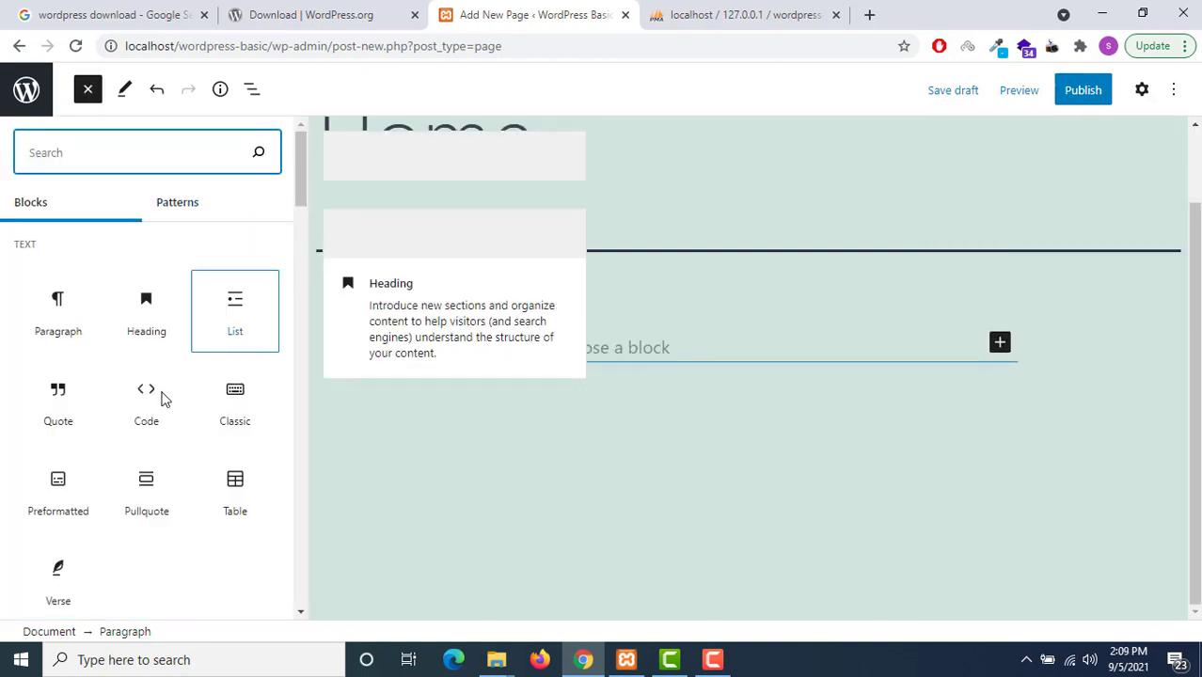
pyautogui.scroll(-3, 249, 391)
pyautogui.scroll(-15, 250, 391)
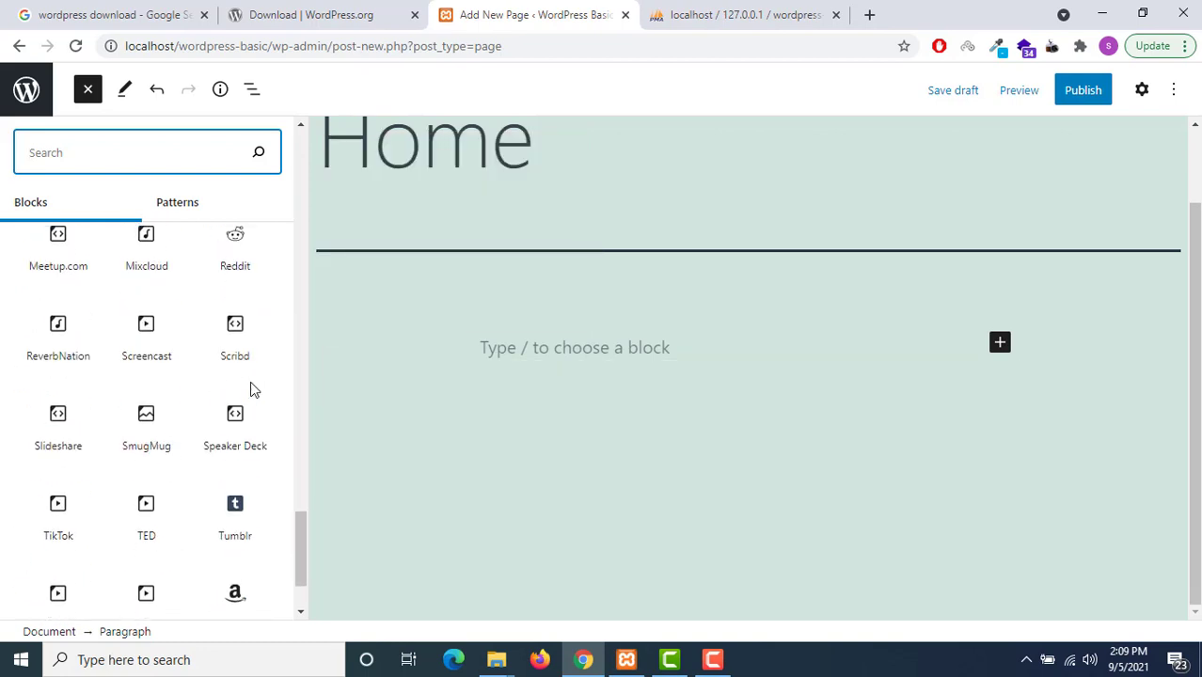
pyautogui.scroll(10, 249, 386)
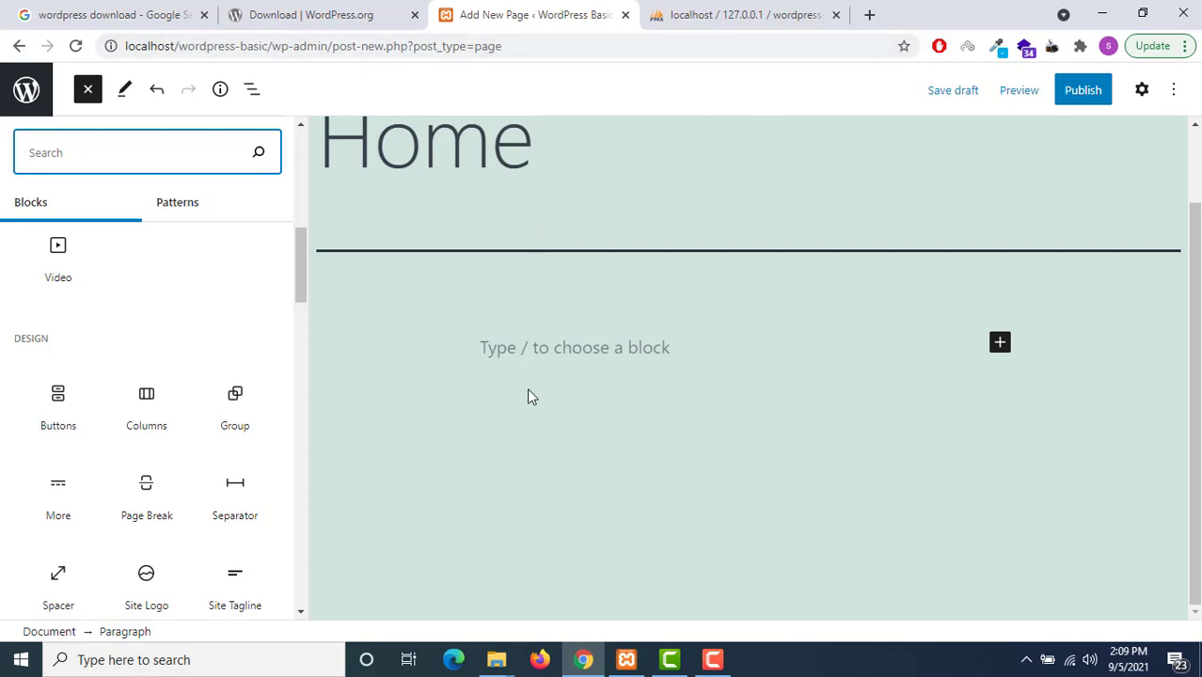
pyautogui.click(518, 355)
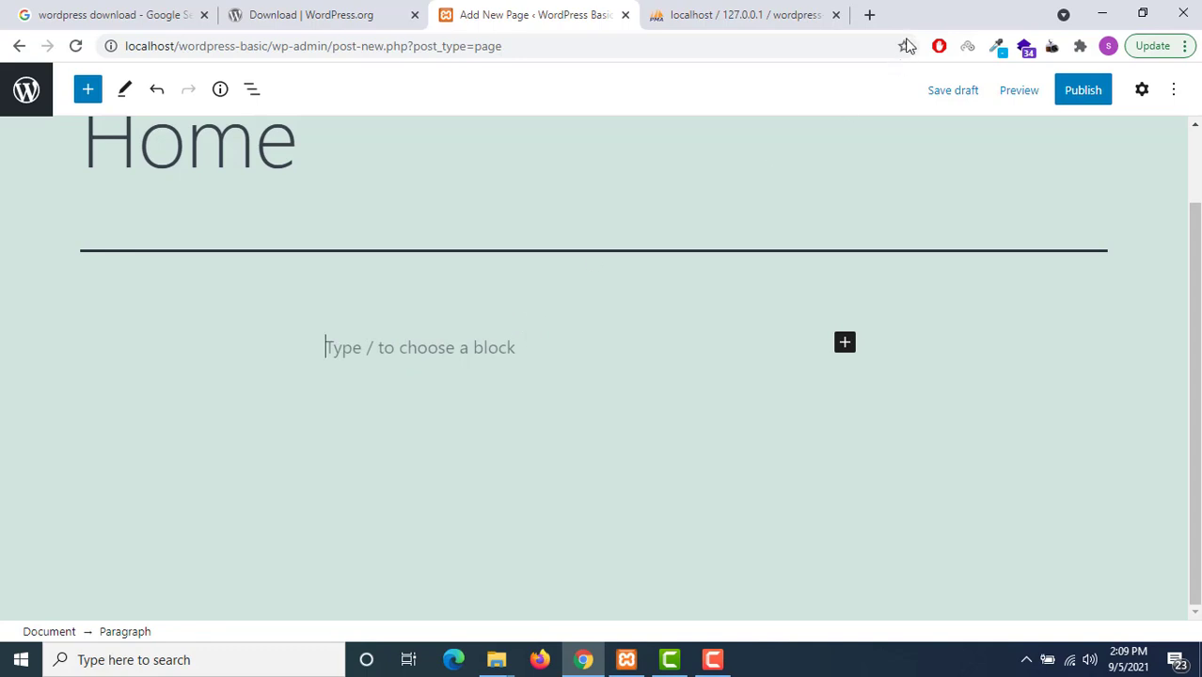
# In a new tab, search for dummy text and open the lipsum.com Lorem Ipsum generator
pyautogui.click(870, 15)
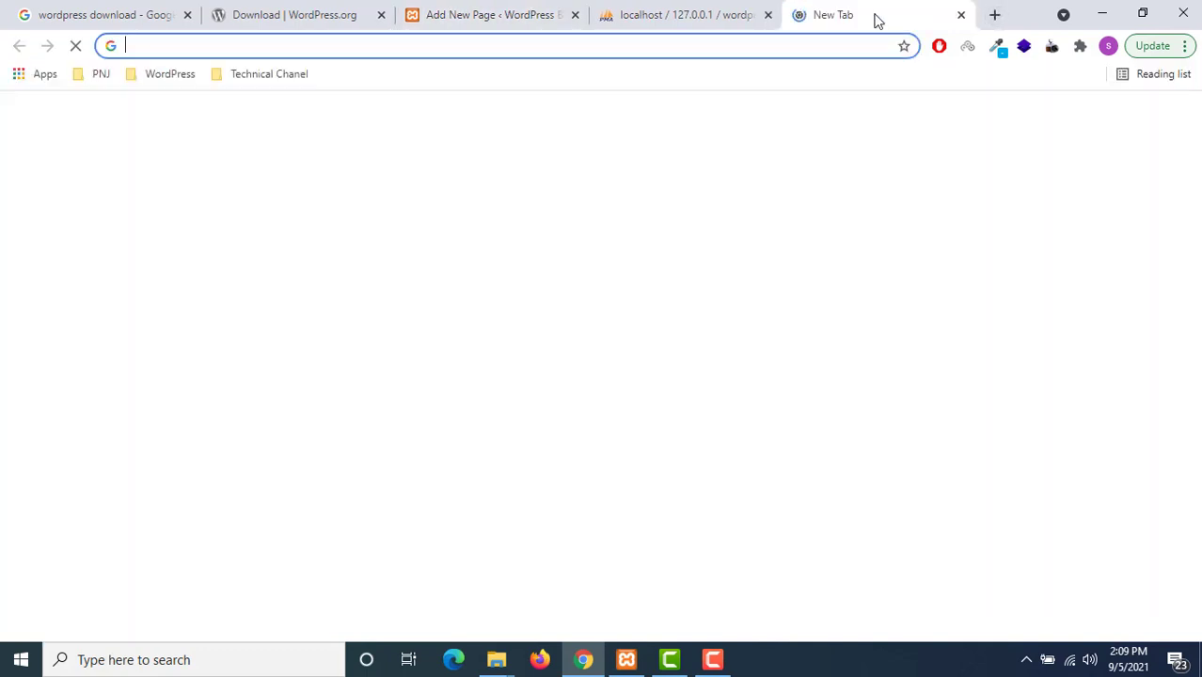
pyautogui.write('dumm')
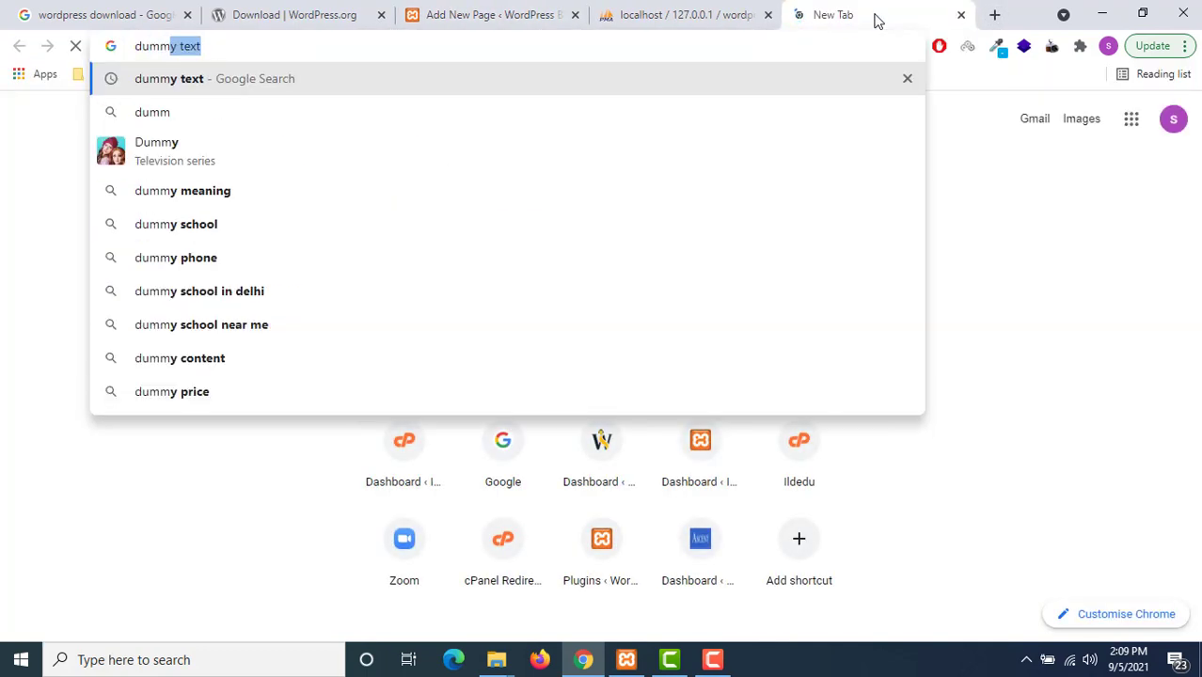
pyautogui.press('Return')
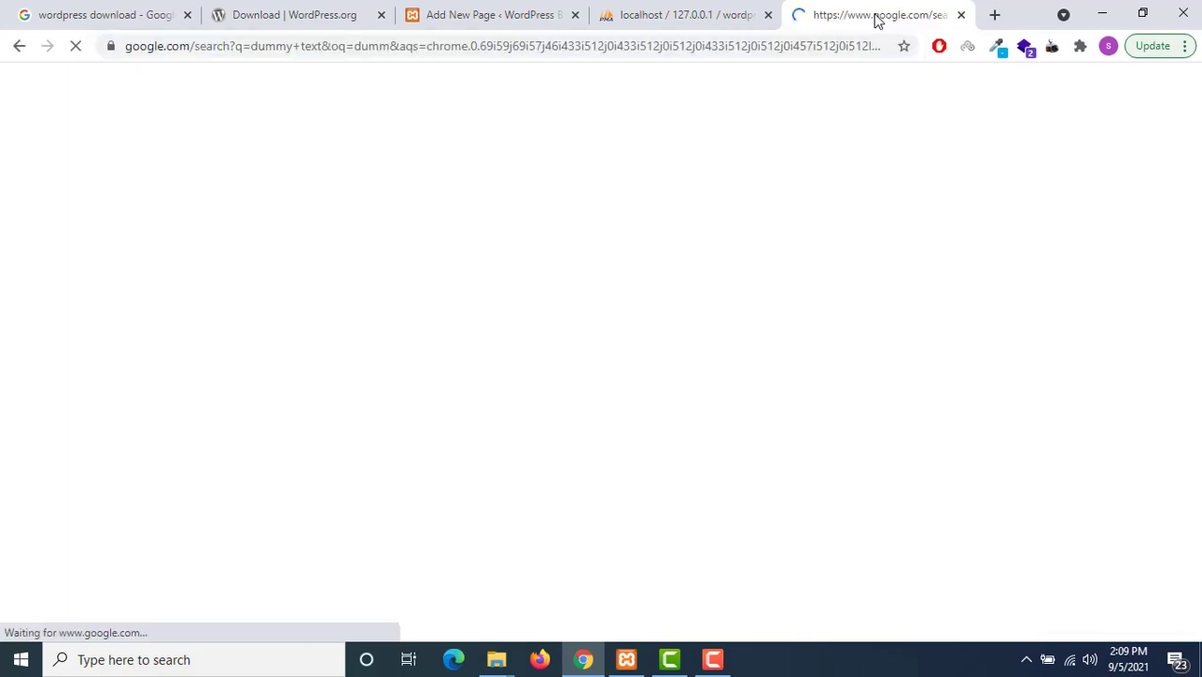
pyautogui.click(245, 271)
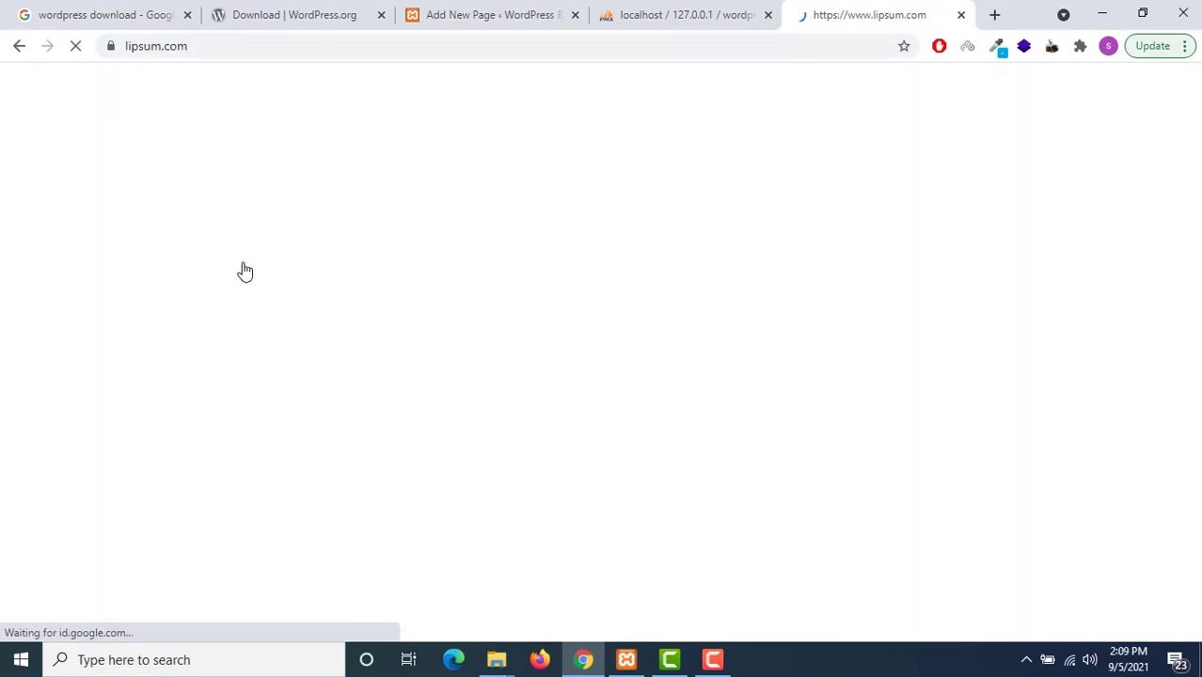
# Generate five Lorem Ipsum paragraphs, select the first four, and return to the WordPress tab
pyautogui.scroll(-7, 906, 446)
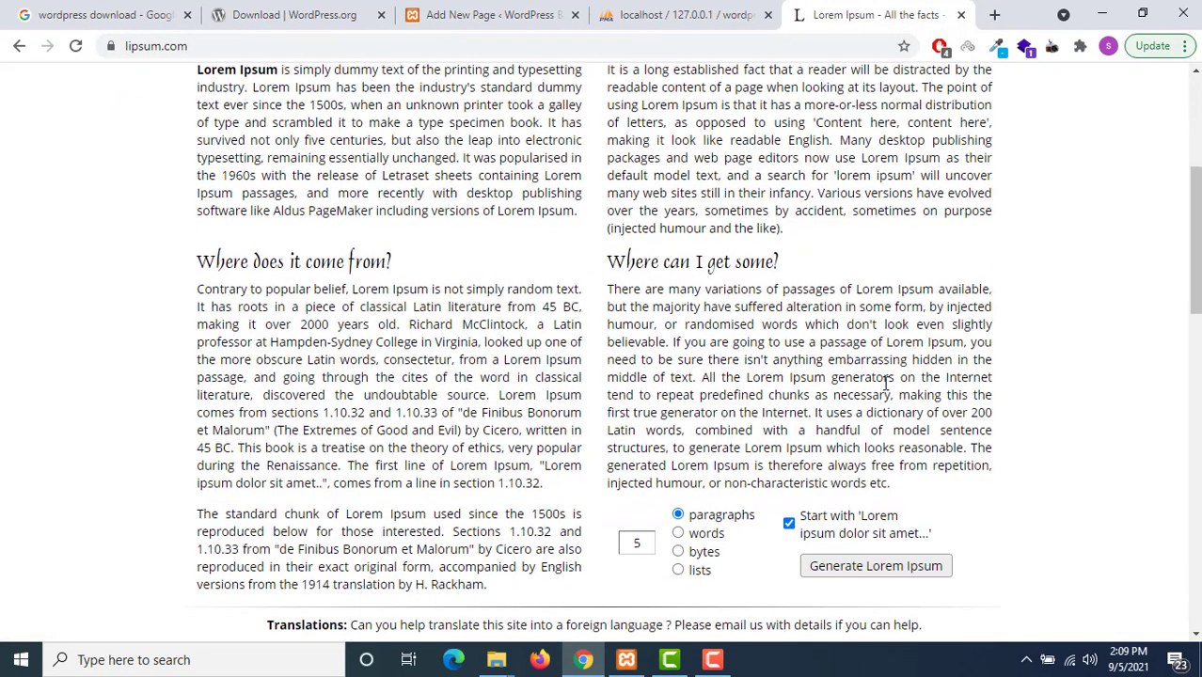
pyautogui.click(829, 309)
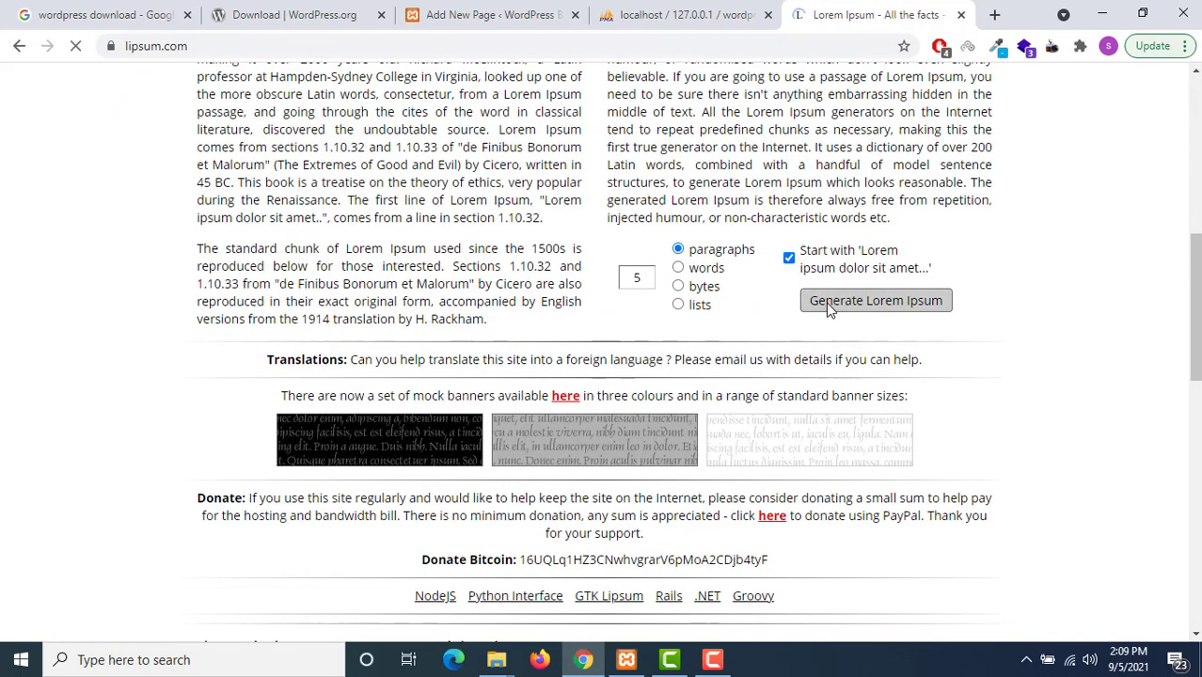
pyautogui.scroll(-4, 365, 255)
pyautogui.scroll(1, 415, 231)
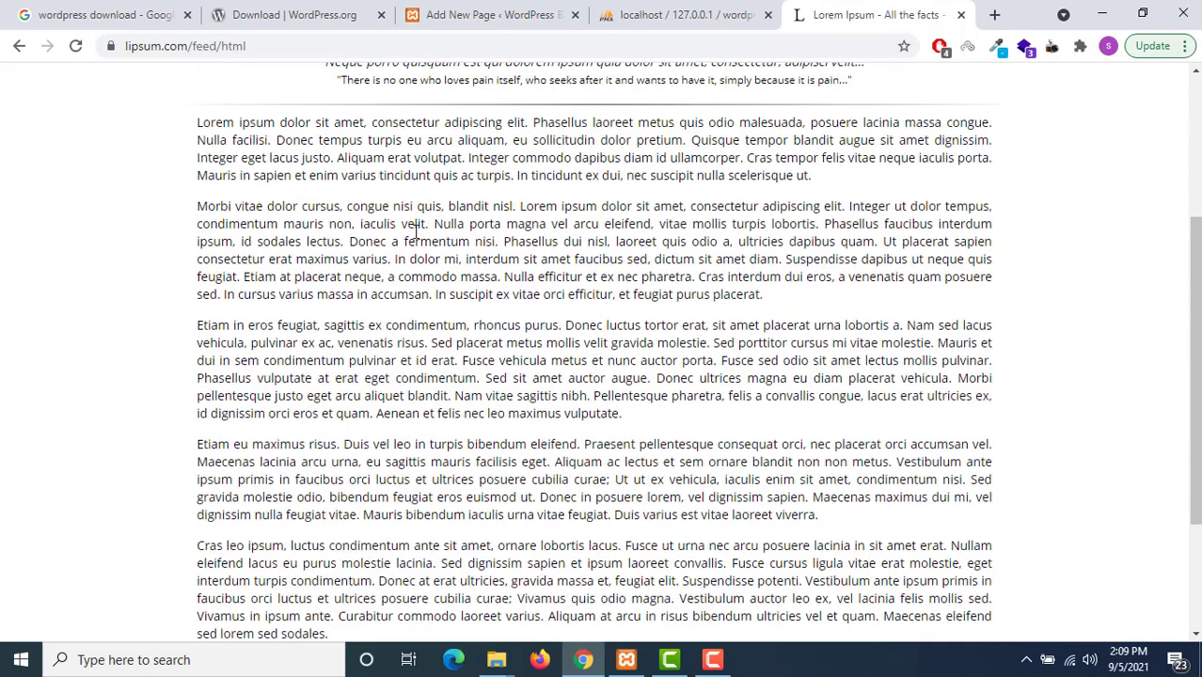
pyautogui.moveTo(186, 138); pyautogui.dragTo(831, 524)
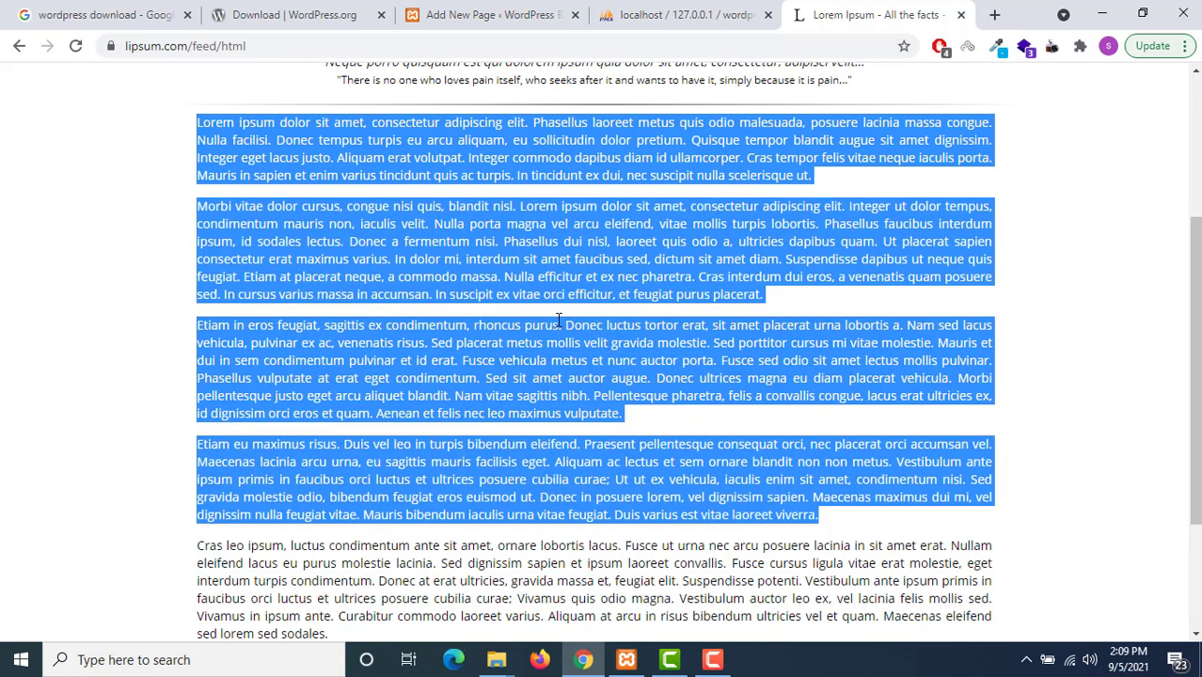
pyautogui.click(478, 17)
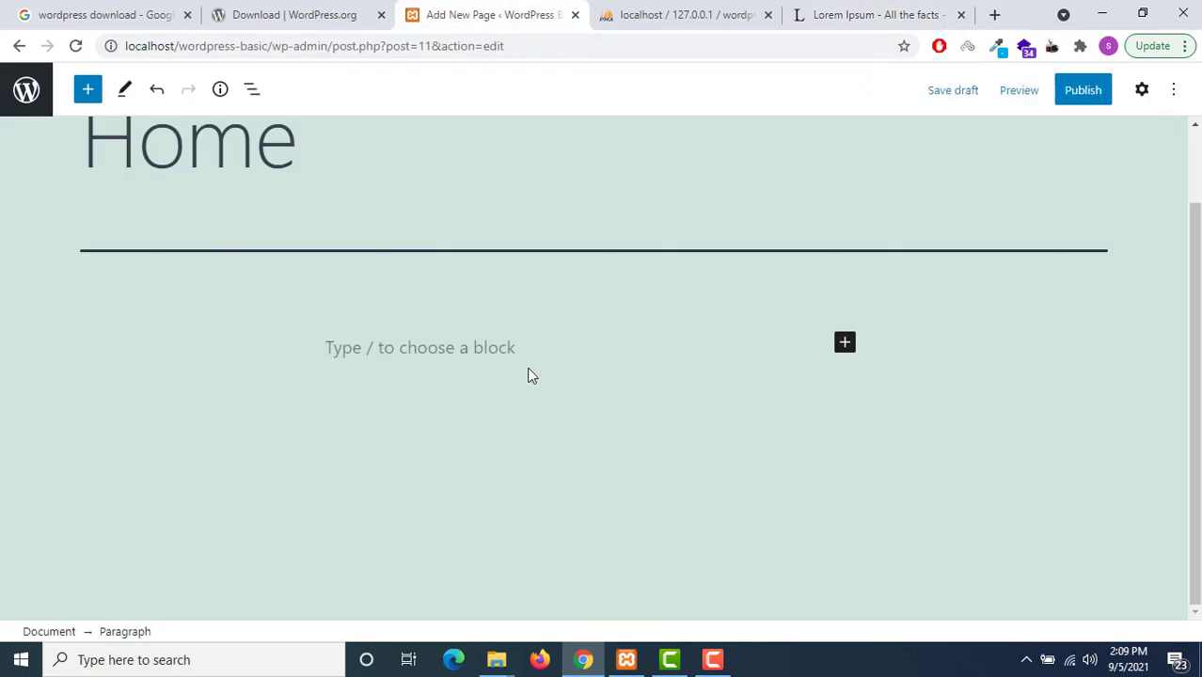
# Paste the four copied Lorem Ipsum paragraphs into the Home page body
pyautogui.hotkey('ctrl', 'v')
pyautogui.scroll(10, 775, 381)
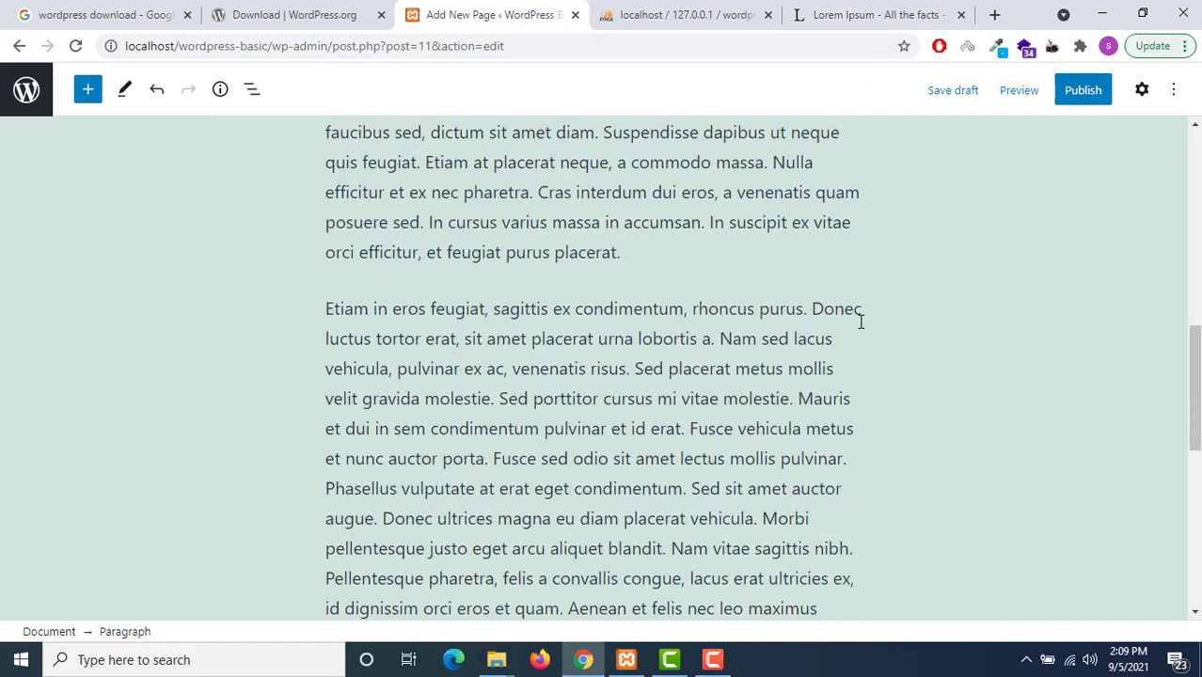
pyautogui.scroll(4, 928, 295)
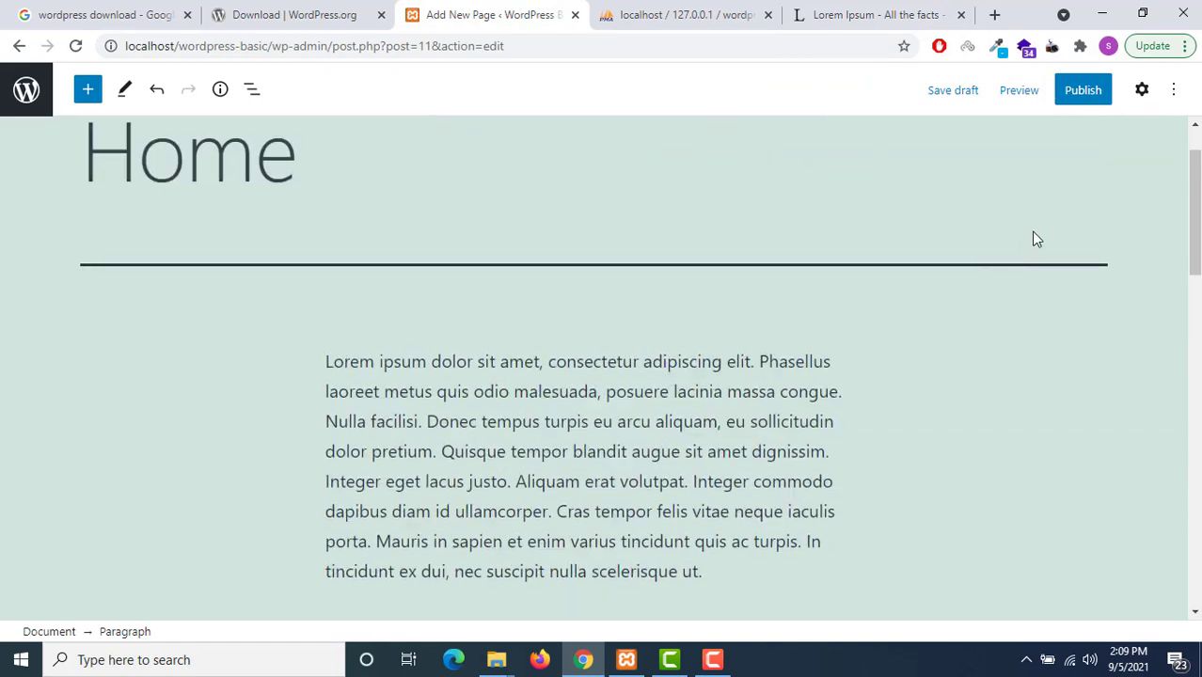
# Publish the Home page and open the live page in a new tab
pyautogui.click(1073, 94)
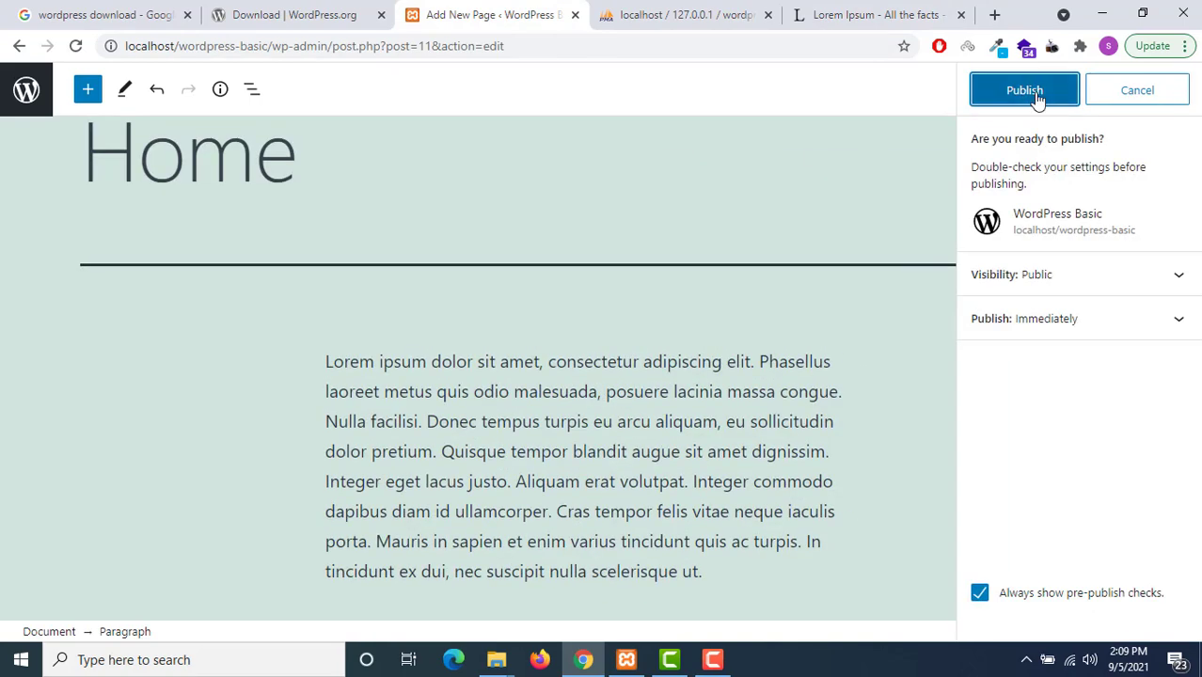
pyautogui.click(1032, 92)
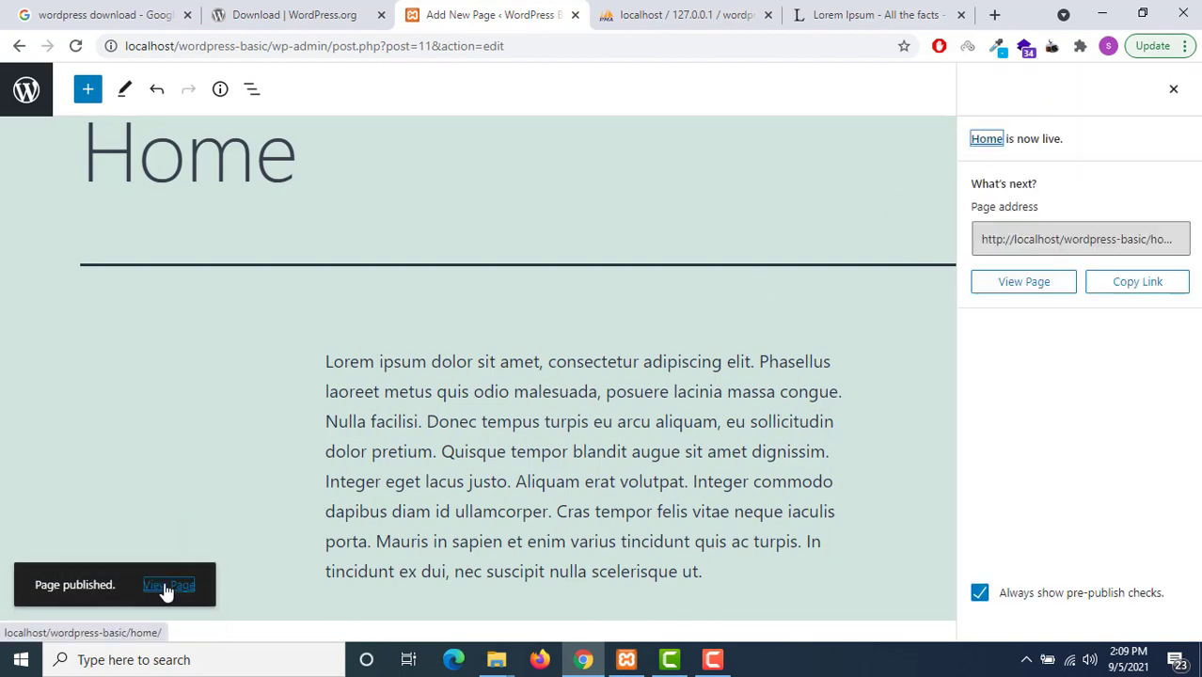
pyautogui.rightClick(166, 590)
pyautogui.click(209, 394)
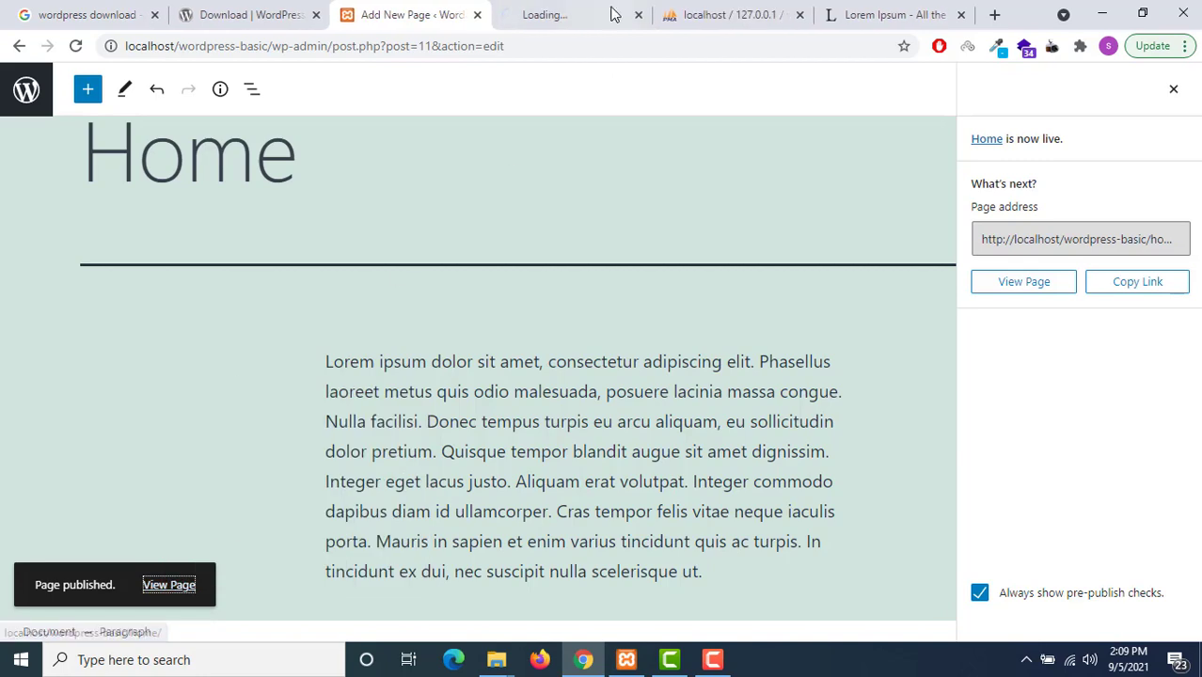
# Look over the live Home page's Lorem Ipsum paragraphs, then return to the editor tab
pyautogui.click(613, 14)
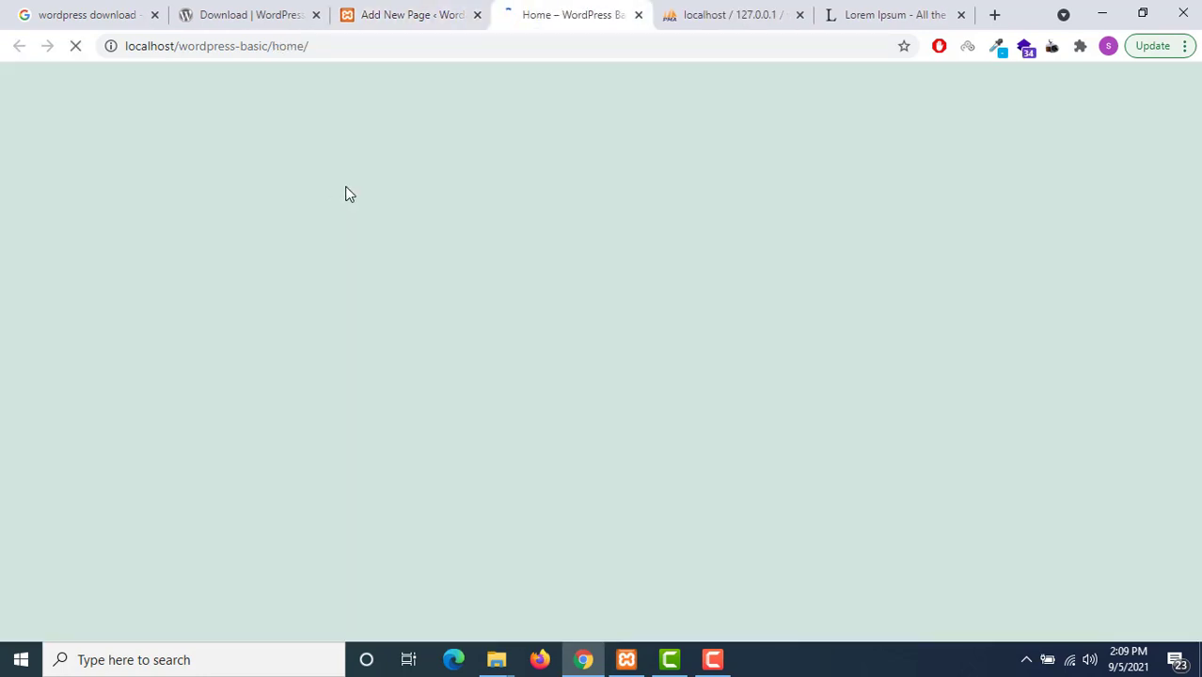
pyautogui.scroll(-2, 146, 207)
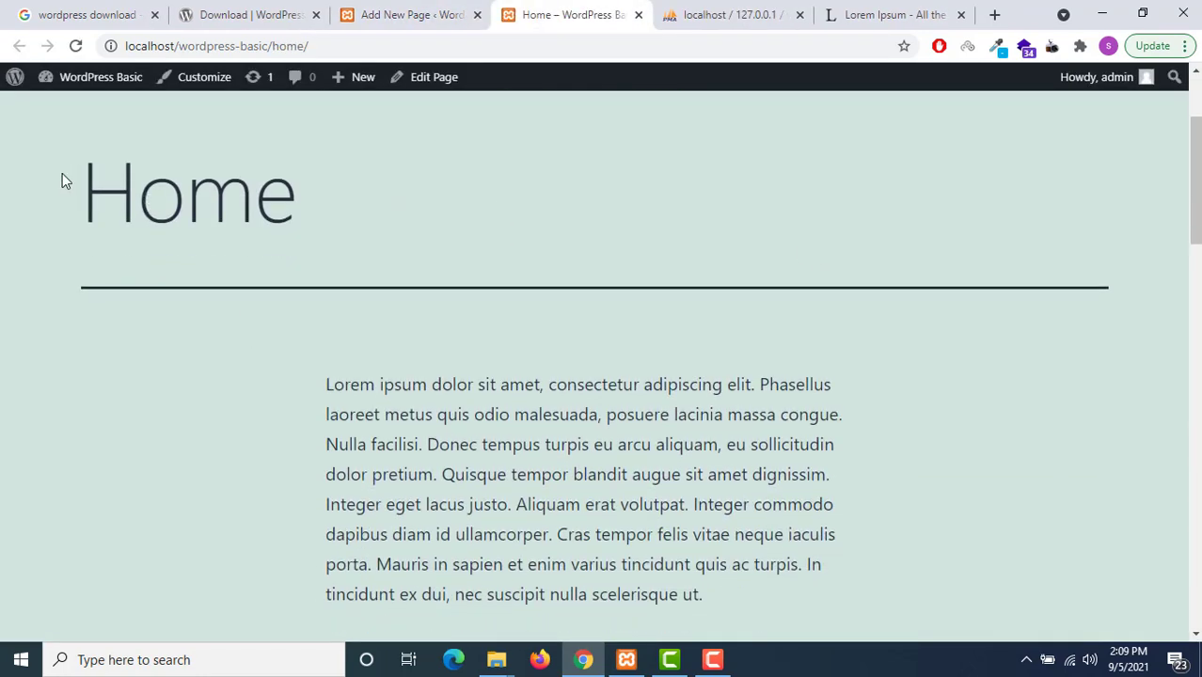
pyautogui.moveTo(63, 173); pyautogui.dragTo(507, 258)
pyautogui.click(507, 258)
pyautogui.scroll(-5, 278, 206)
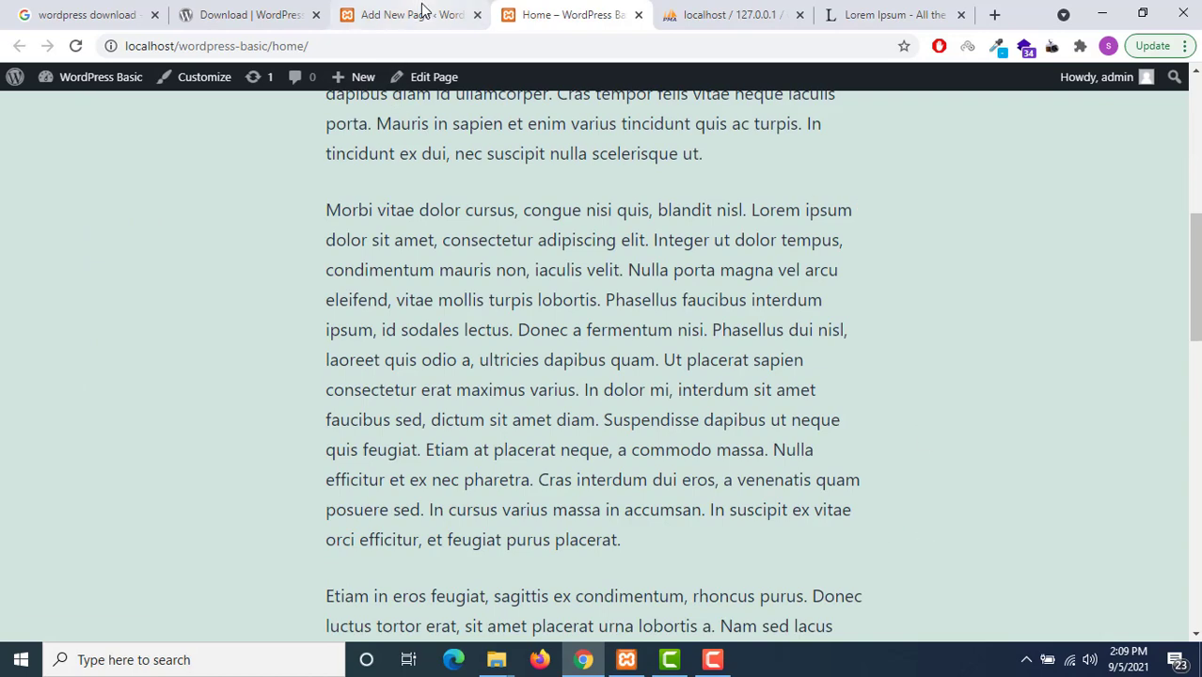
pyautogui.click(429, 13)
pyautogui.scroll(1, 356, 260)
pyautogui.scroll(1, 355, 260)
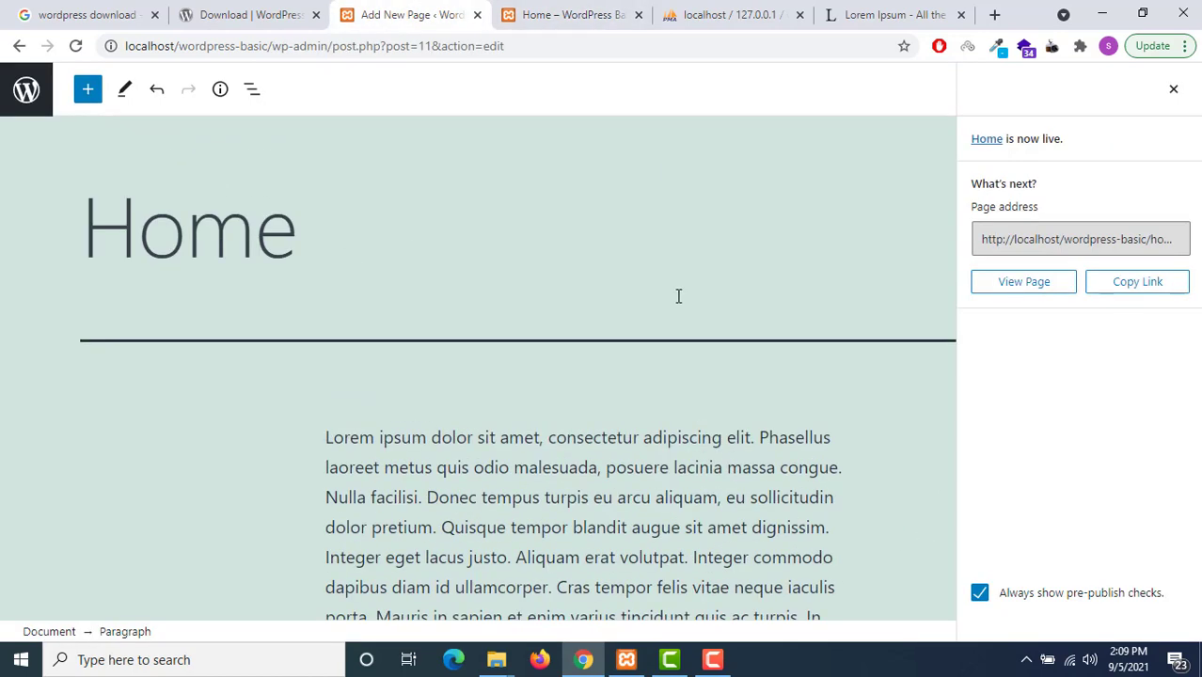
# Set the first paragraph's font size to Large, after trying Small and Normal
pyautogui.click(1173, 90)
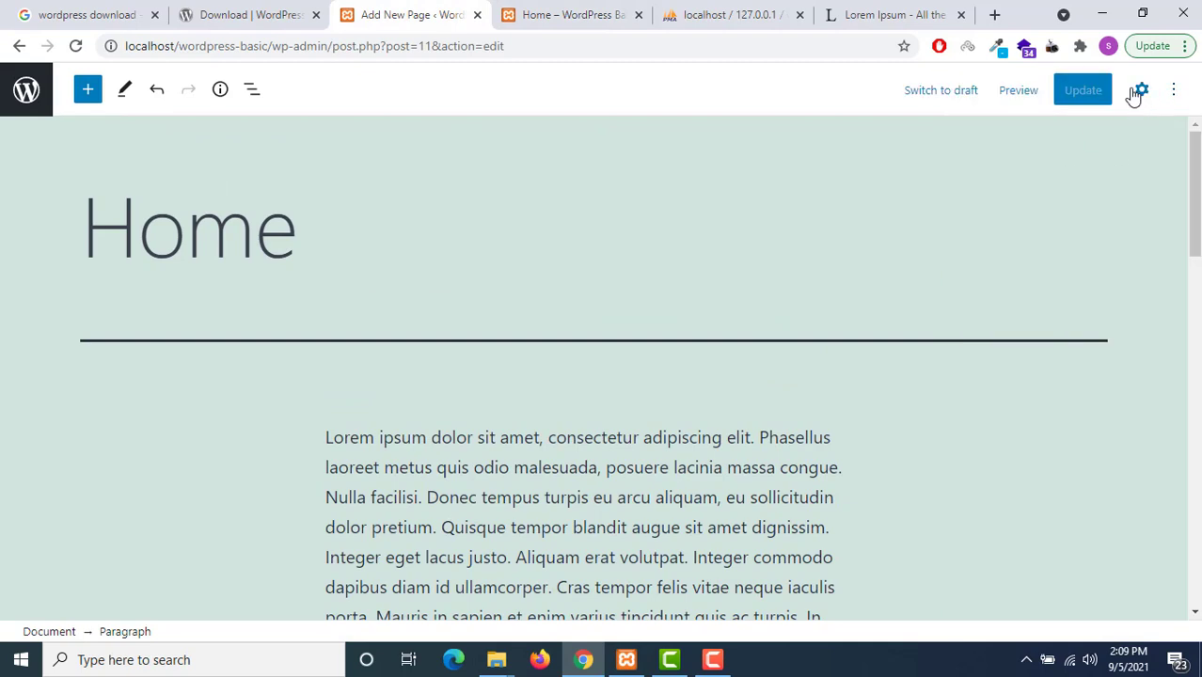
pyautogui.click(1139, 91)
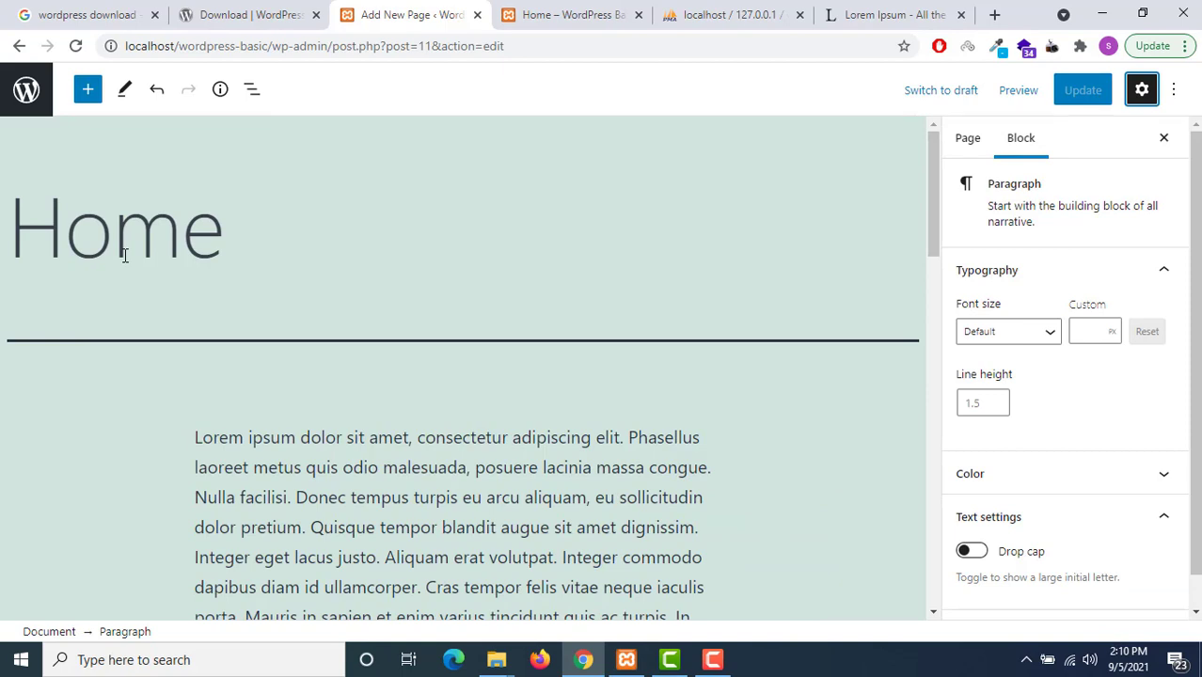
pyautogui.scroll(-1, 349, 297)
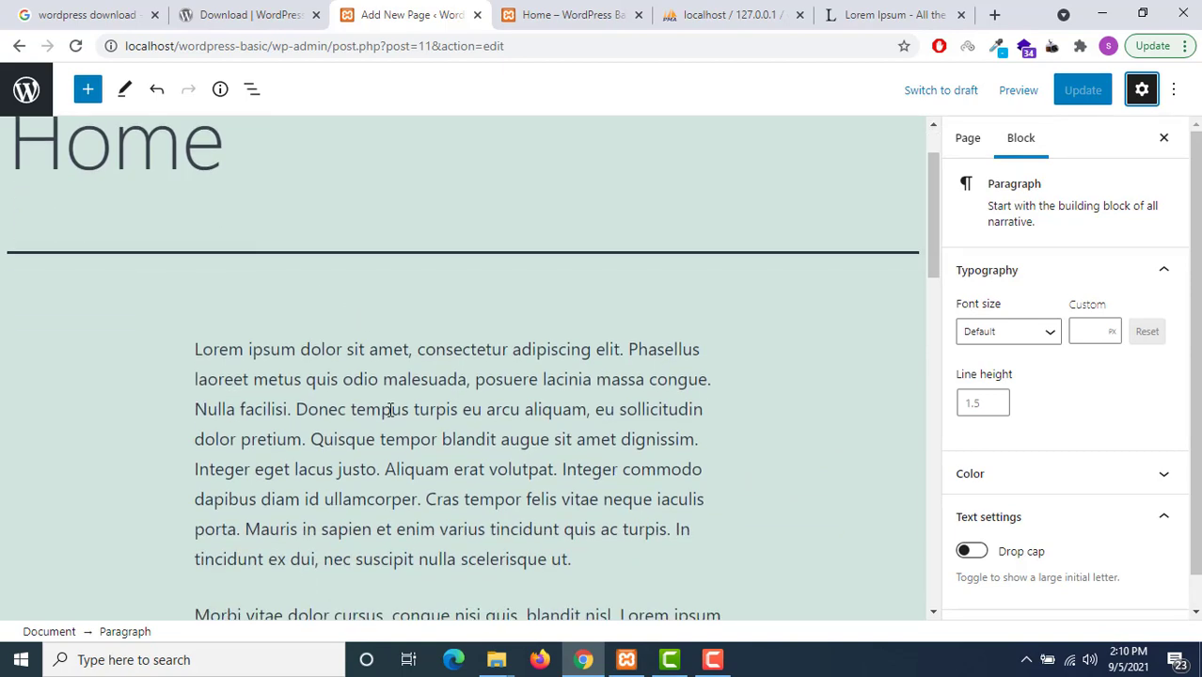
pyautogui.click(459, 379)
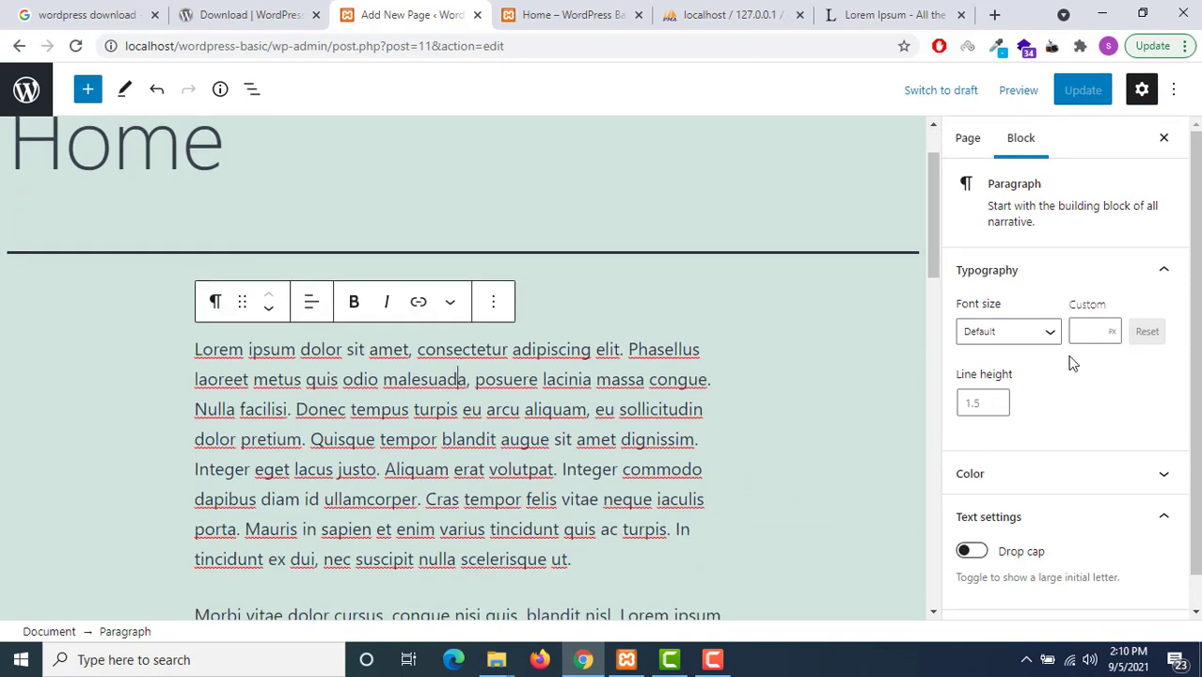
pyautogui.click(1048, 335)
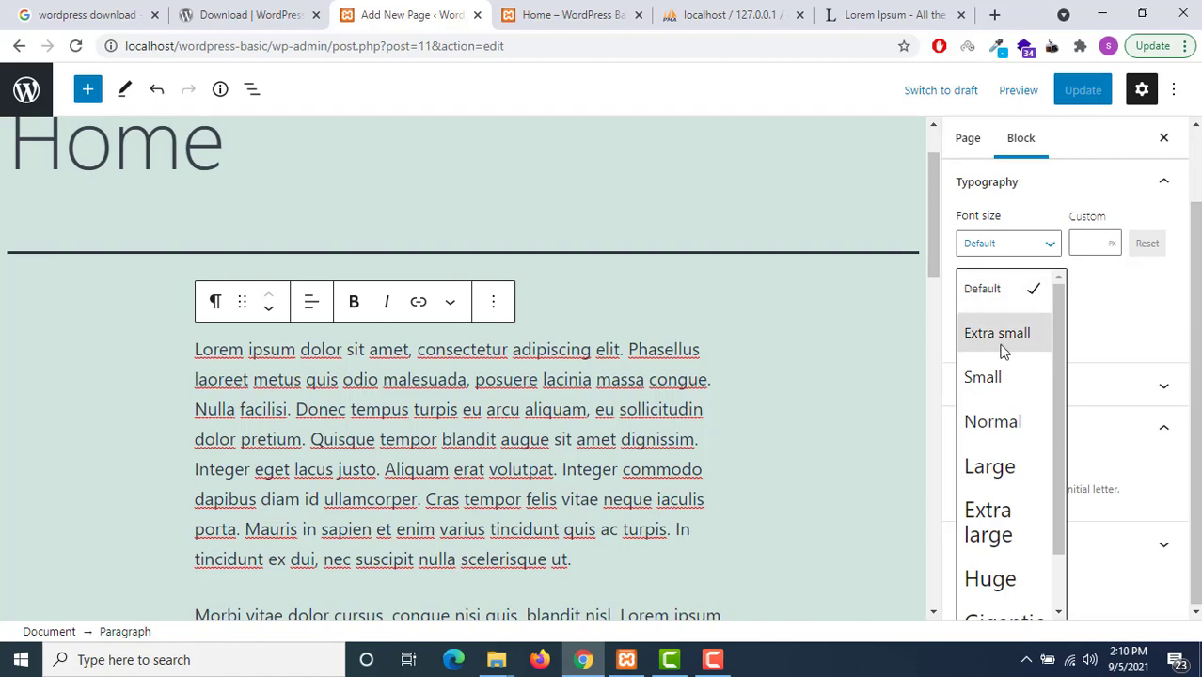
pyautogui.click(978, 386)
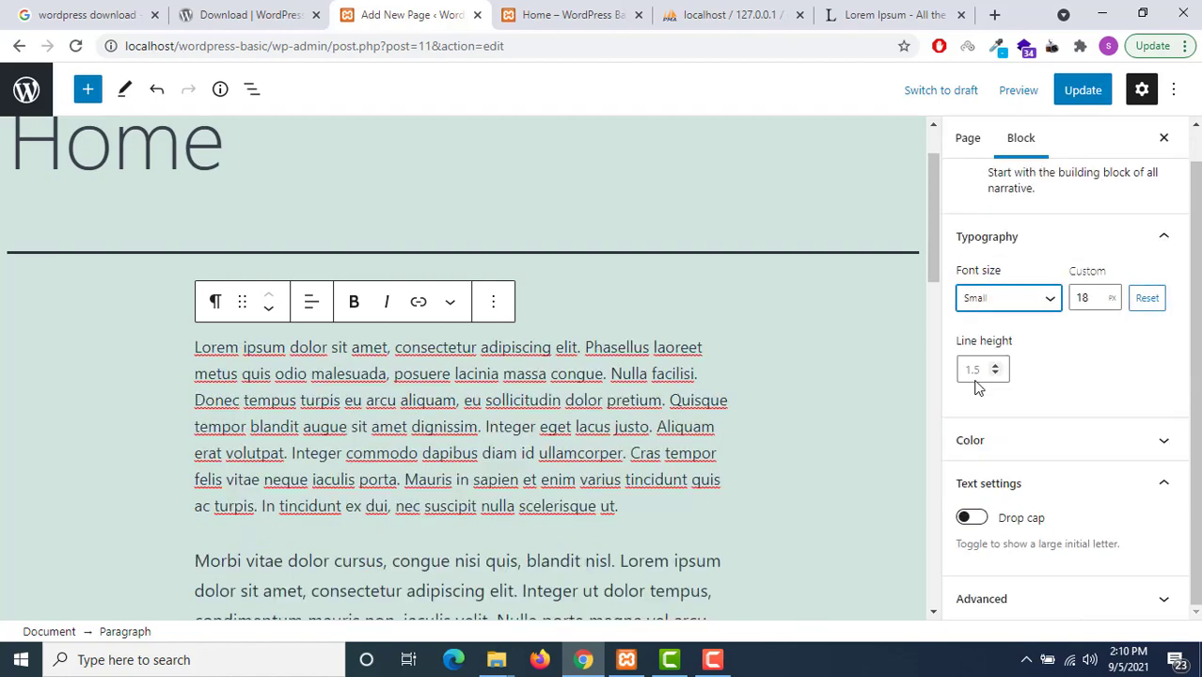
pyautogui.click(1039, 297)
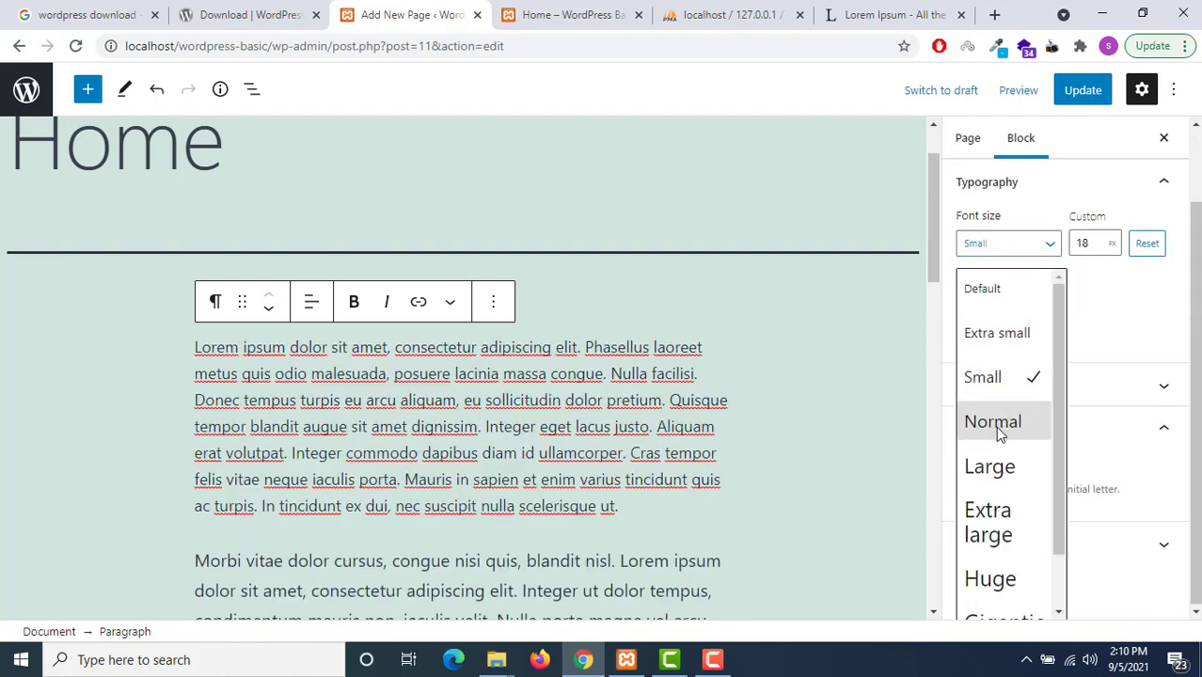
pyautogui.click(999, 428)
pyautogui.click(1020, 299)
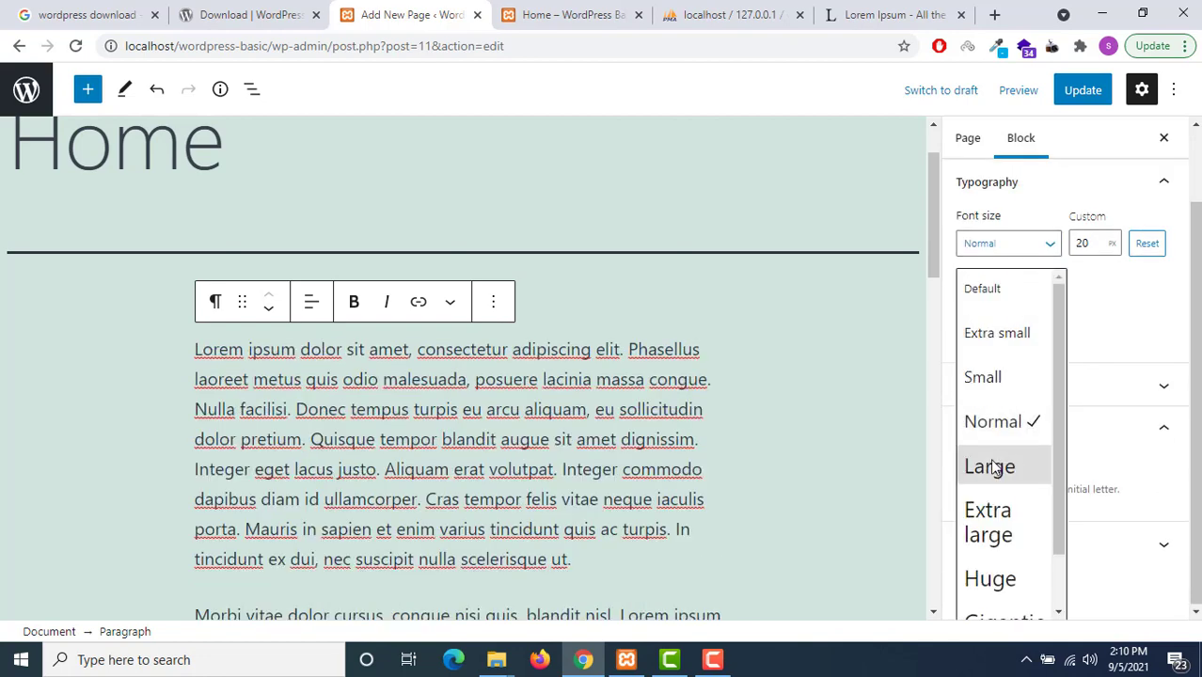
pyautogui.click(995, 467)
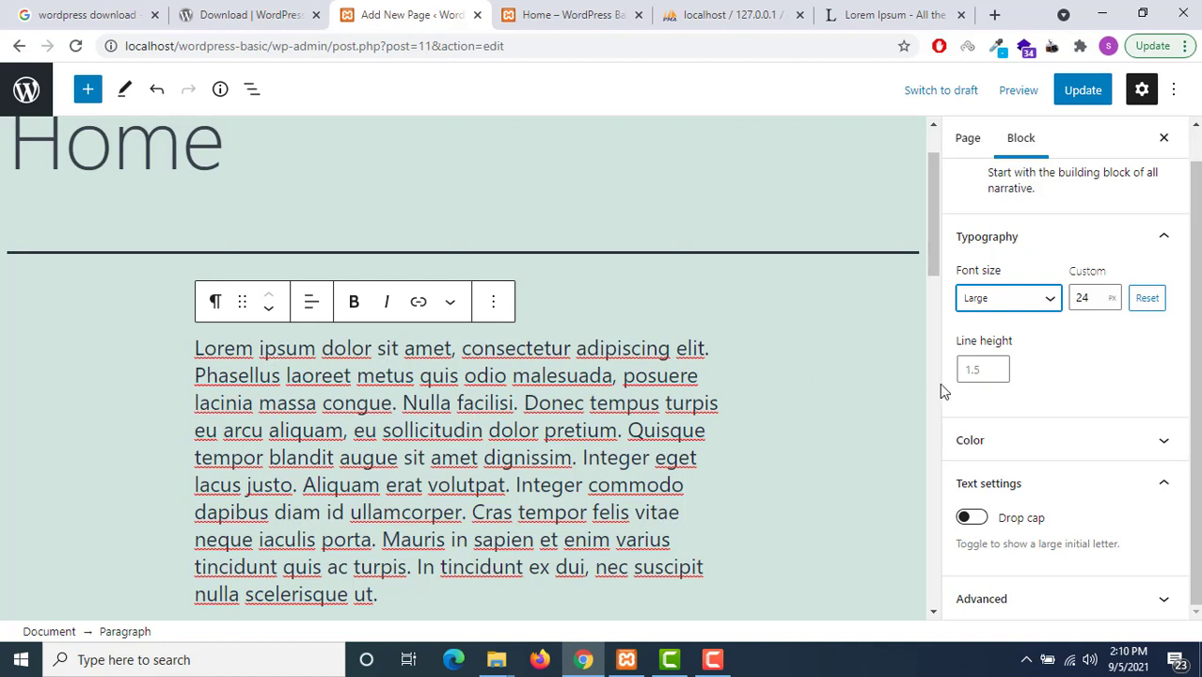
# Try line heights up to 2, then return the paragraph's line height to 1.5
pyautogui.click(997, 367)
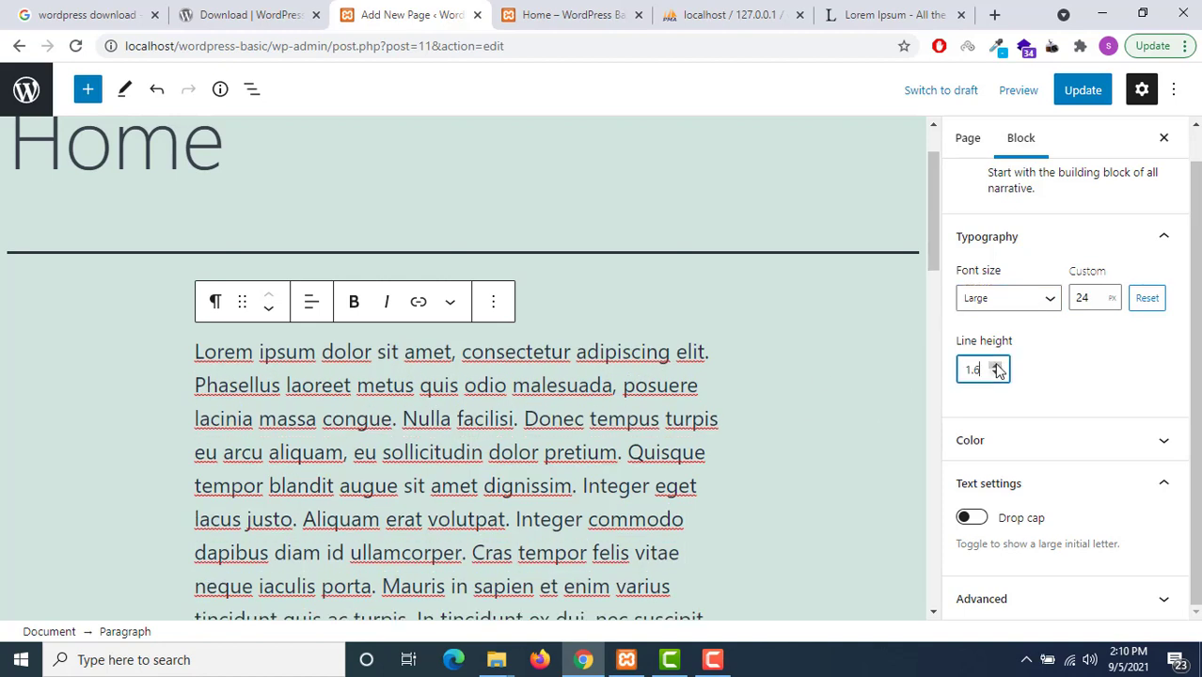
pyautogui.click(997, 366)
pyautogui.click(996, 366)
pyautogui.click(996, 366)
pyautogui.click(996, 366)
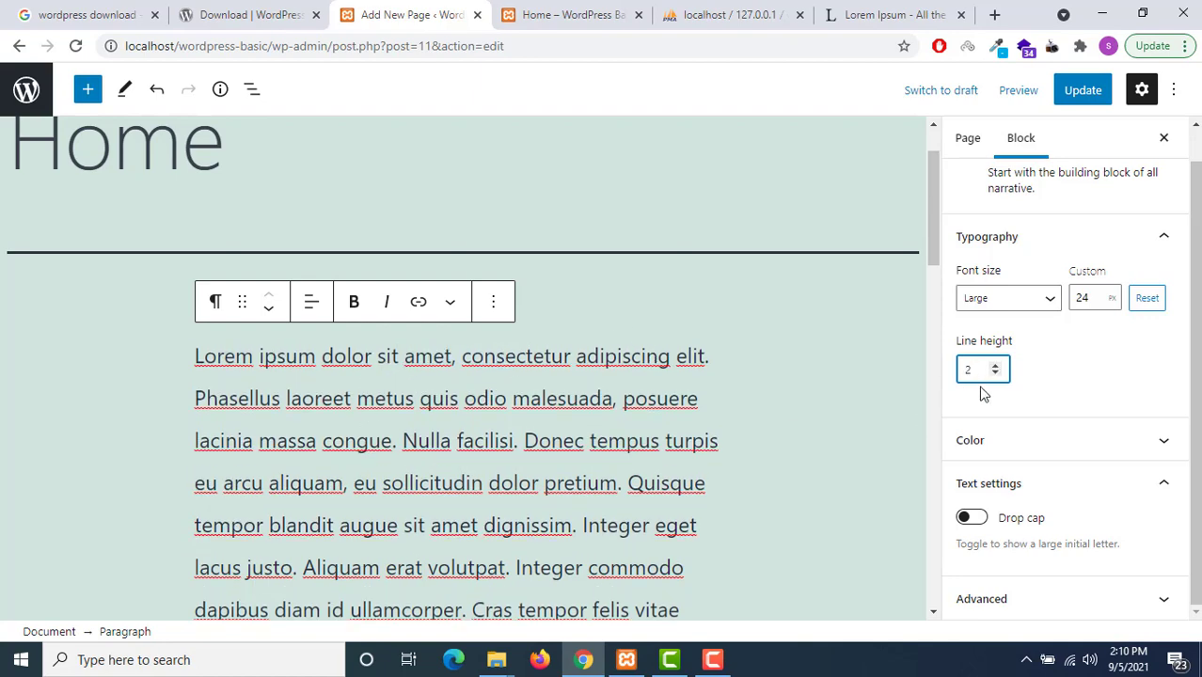
pyautogui.click(997, 375)
pyautogui.click(997, 374)
pyautogui.click(997, 374)
pyautogui.click(997, 374)
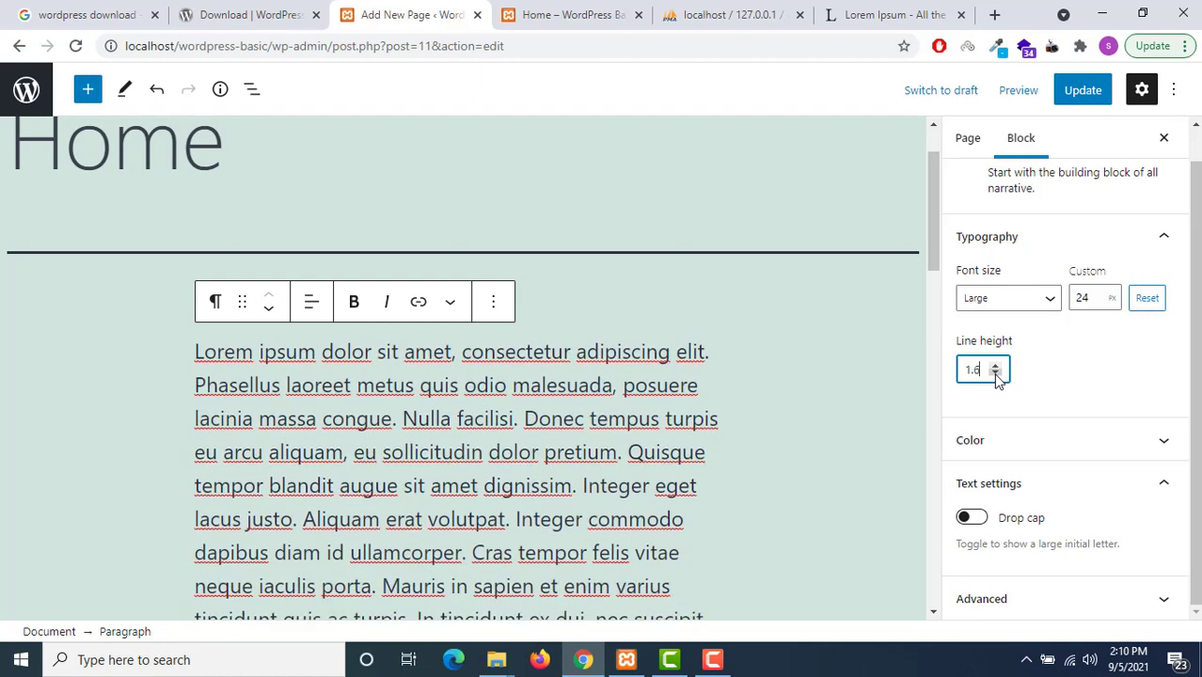
pyautogui.click(997, 374)
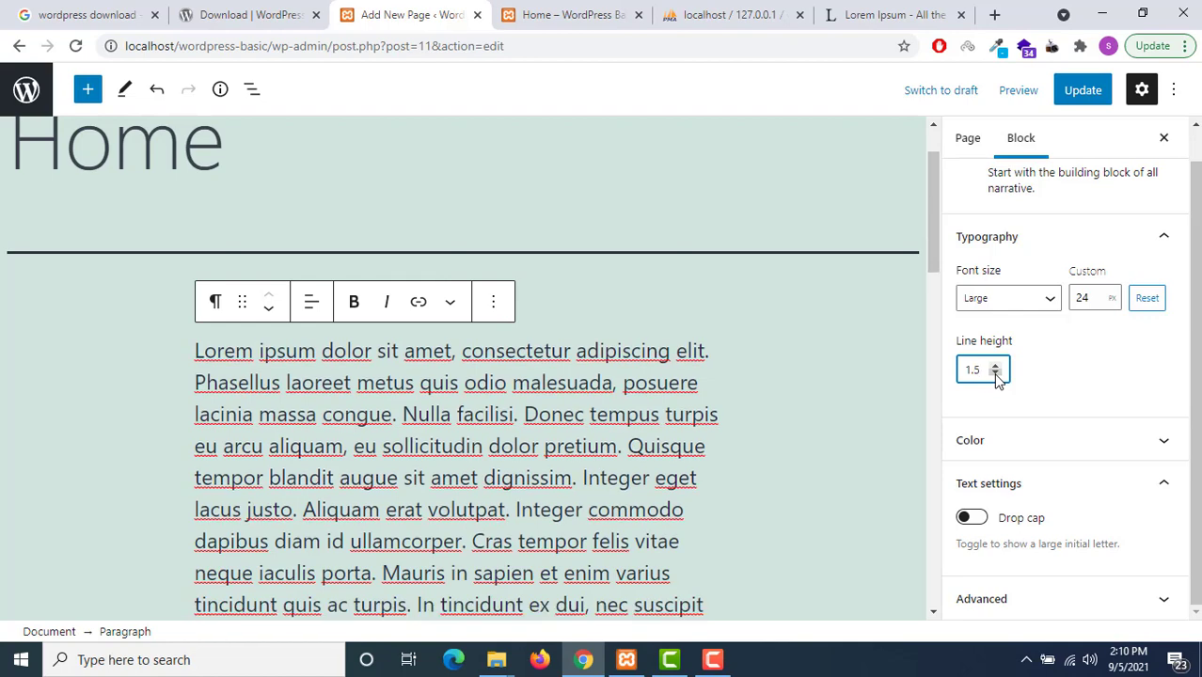
pyautogui.scroll(-2, 862, 375)
pyautogui.click(193, 229)
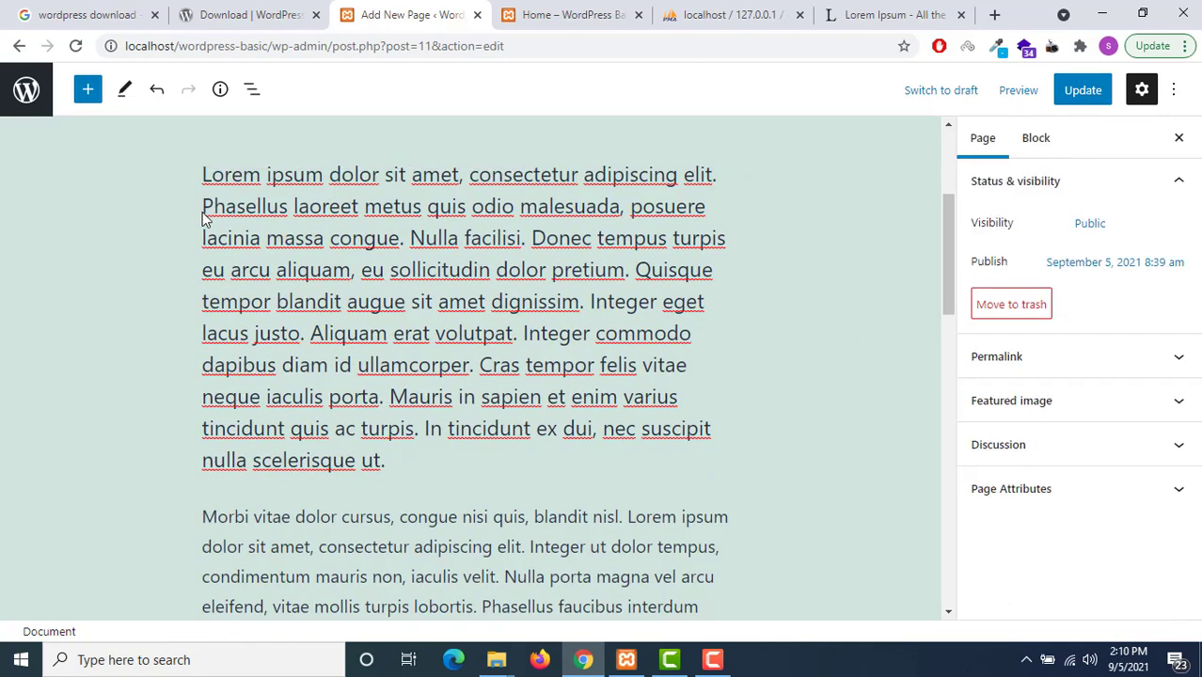
pyautogui.moveTo(211, 179); pyautogui.dragTo(224, 180)
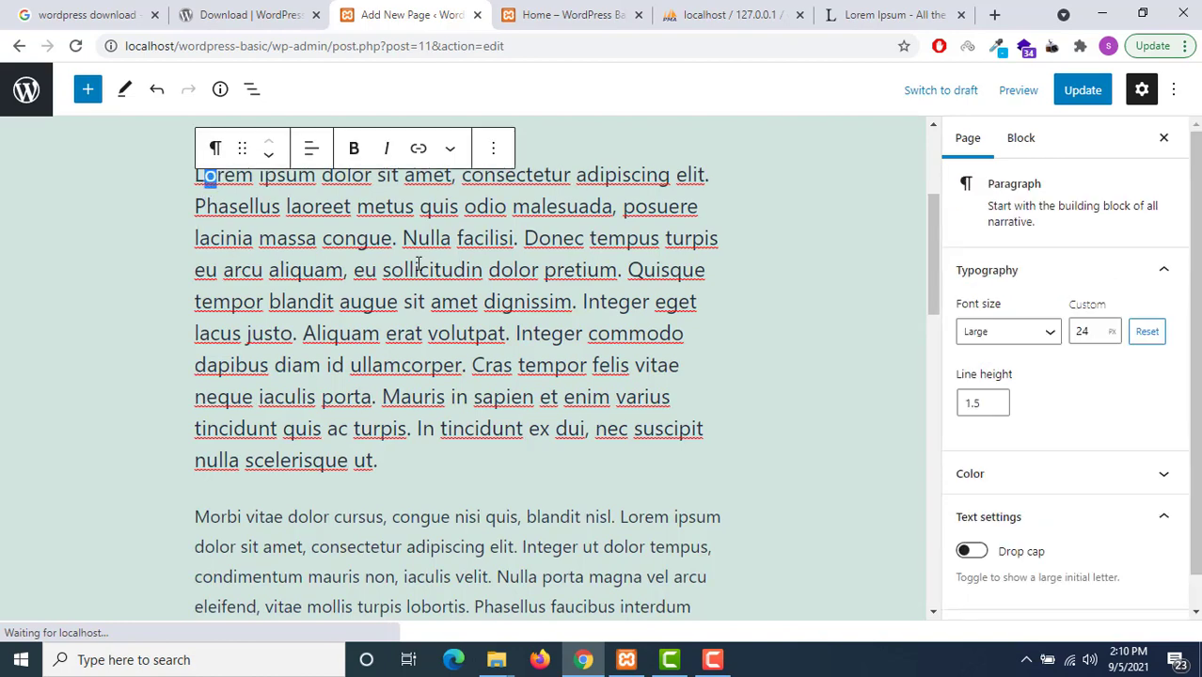
pyautogui.click(193, 183)
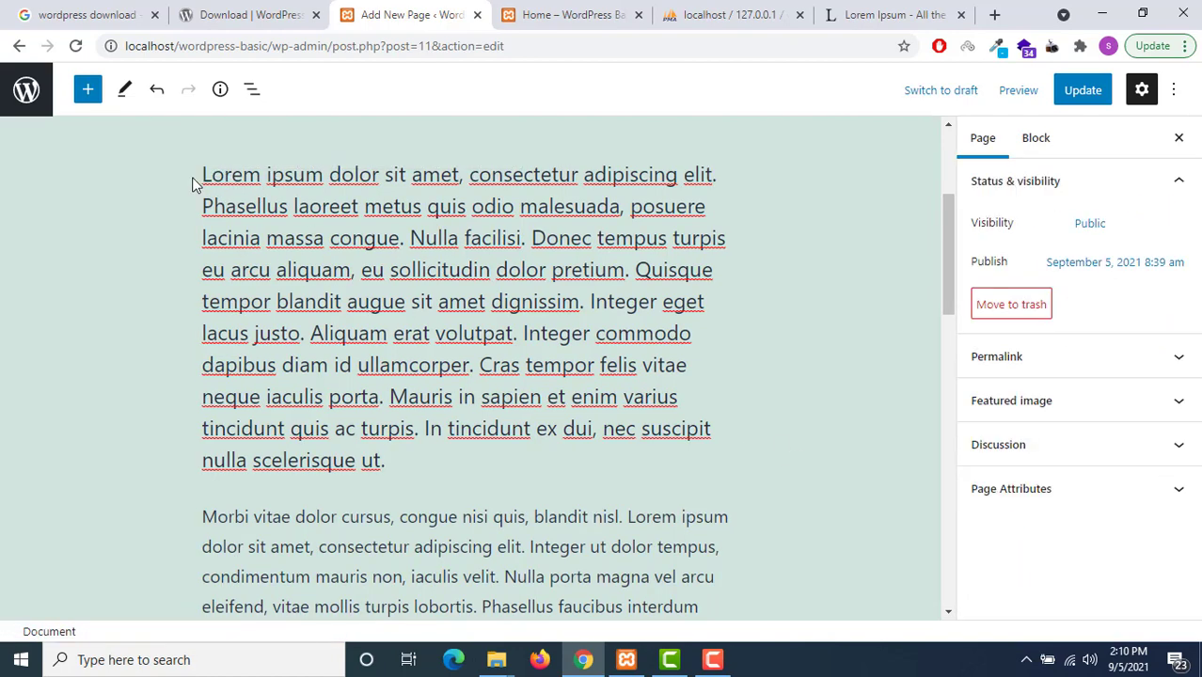
# Switch on the Drop cap toggle for the Home page's first Lorem Ipsum paragraph
pyautogui.click(270, 204)
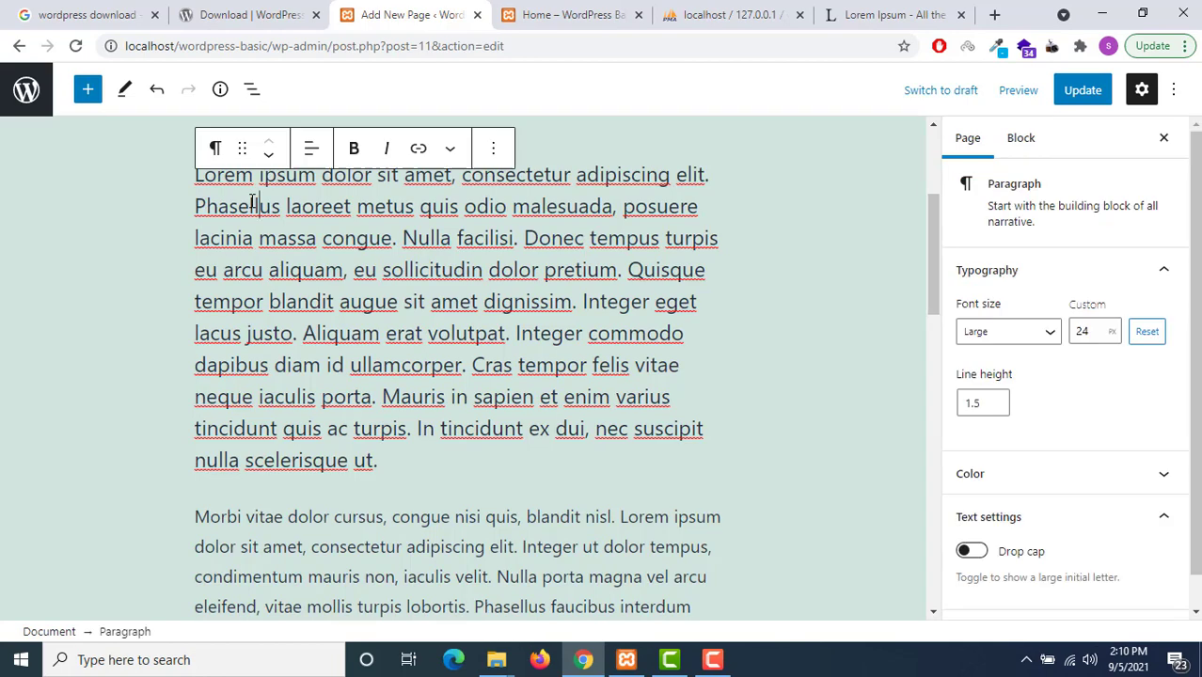
pyautogui.click(972, 554)
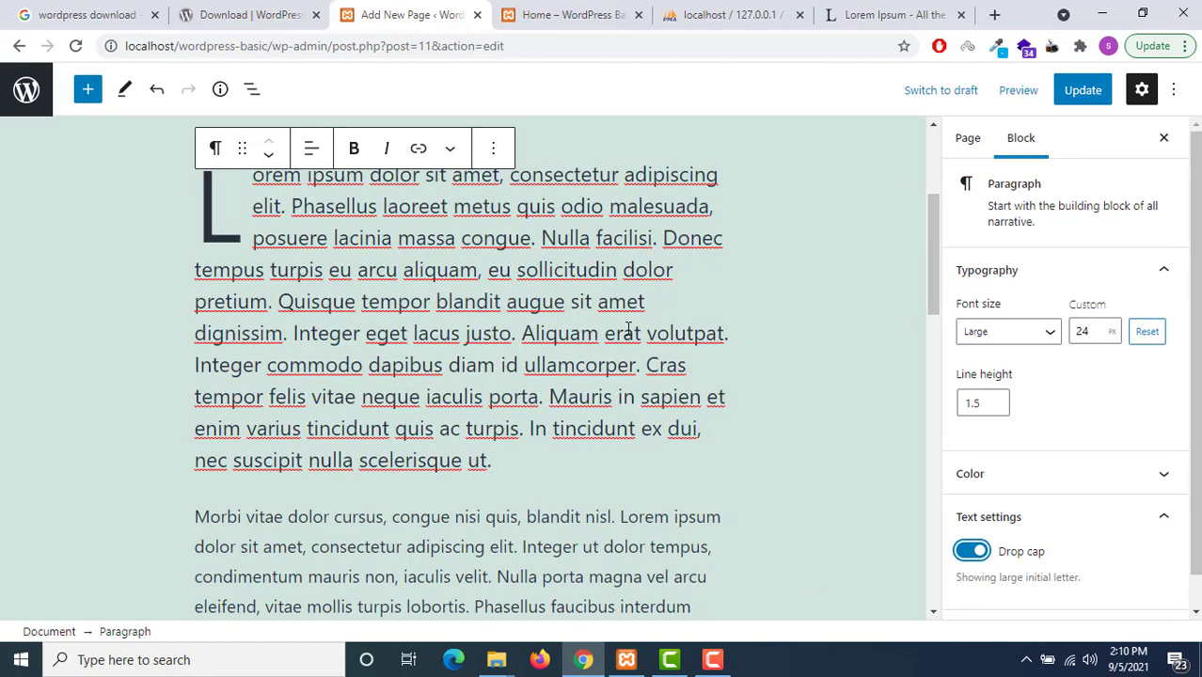
pyautogui.scroll(2, 828, 429)
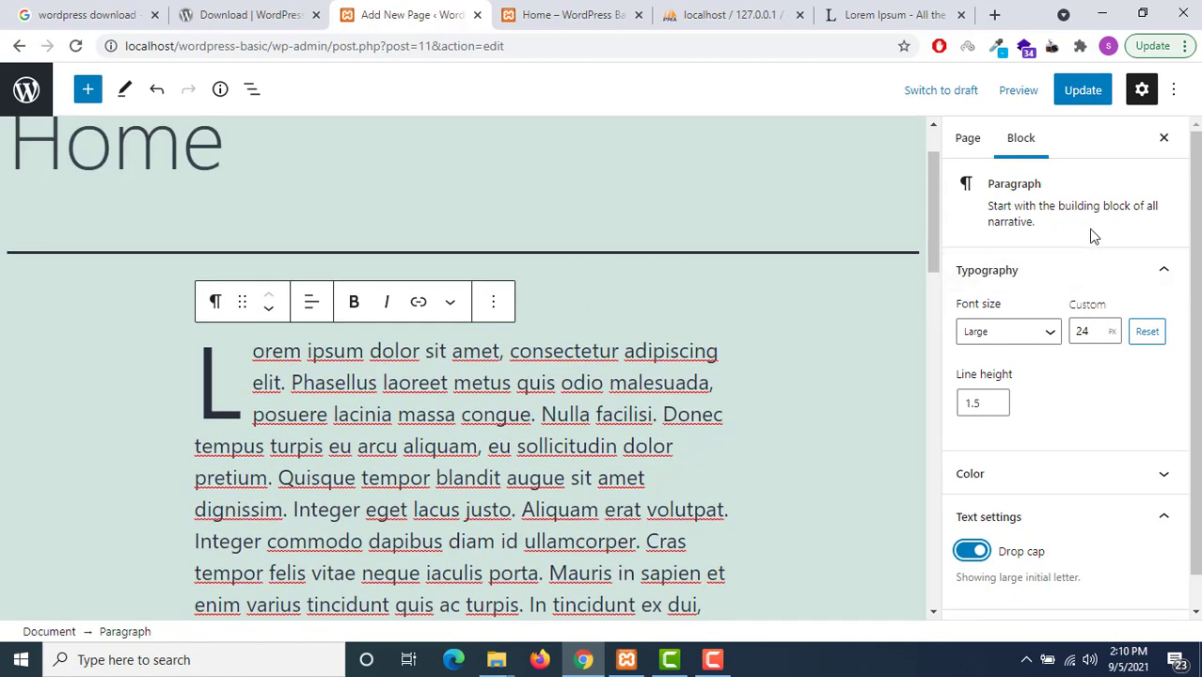
pyautogui.scroll(-1, 1026, 348)
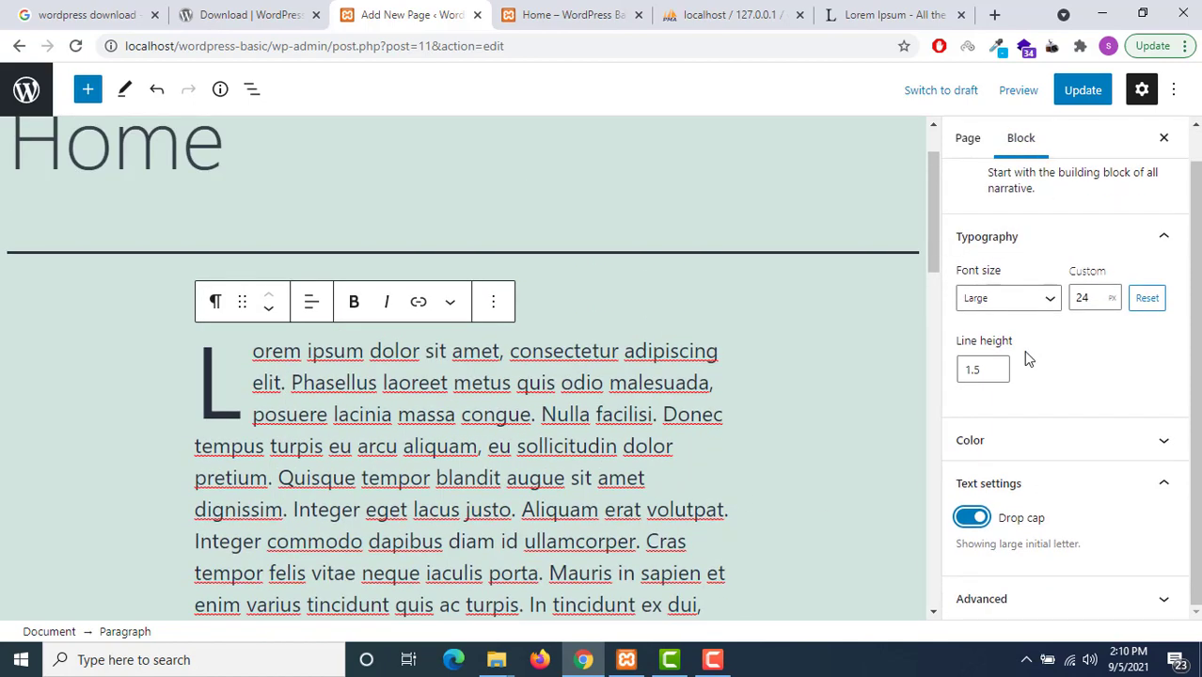
pyautogui.scroll(1, 1022, 468)
pyautogui.scroll(-7, 523, 317)
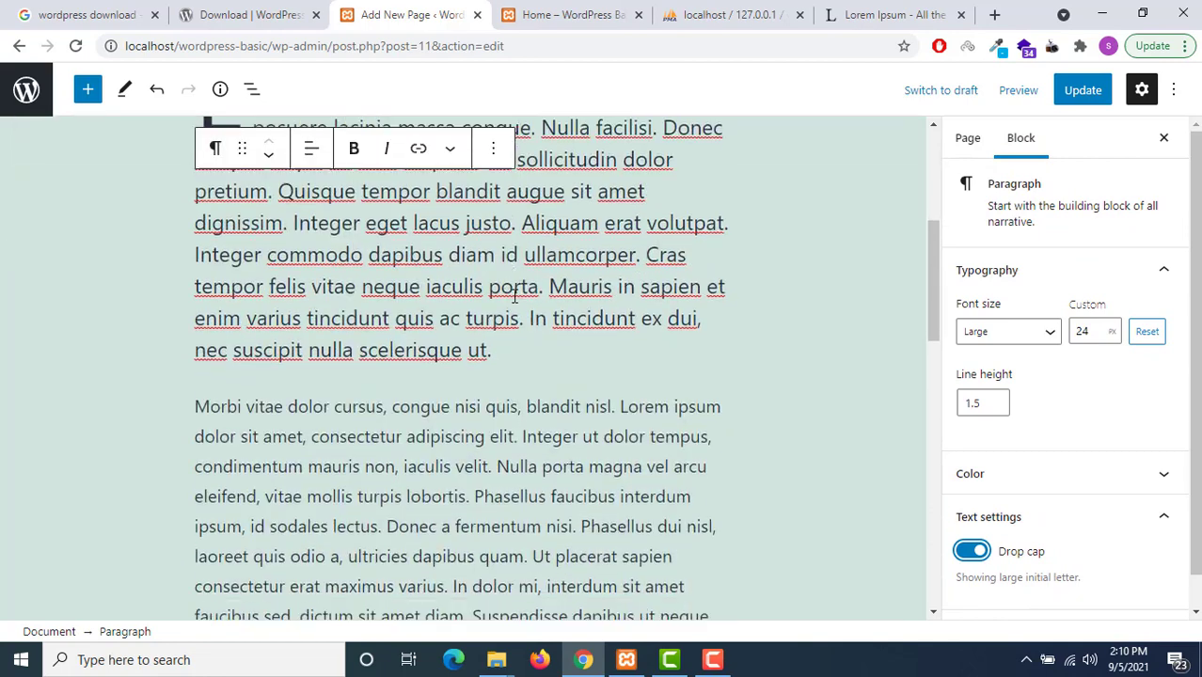
pyautogui.scroll(2, 523, 335)
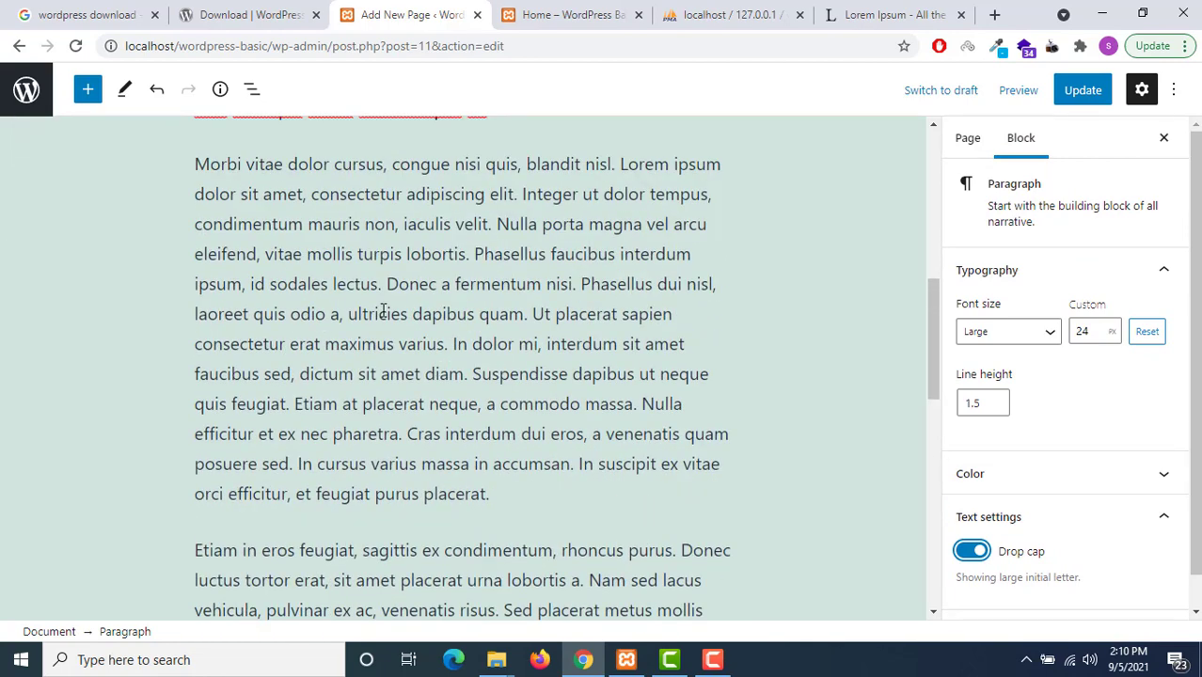
pyautogui.click(383, 311)
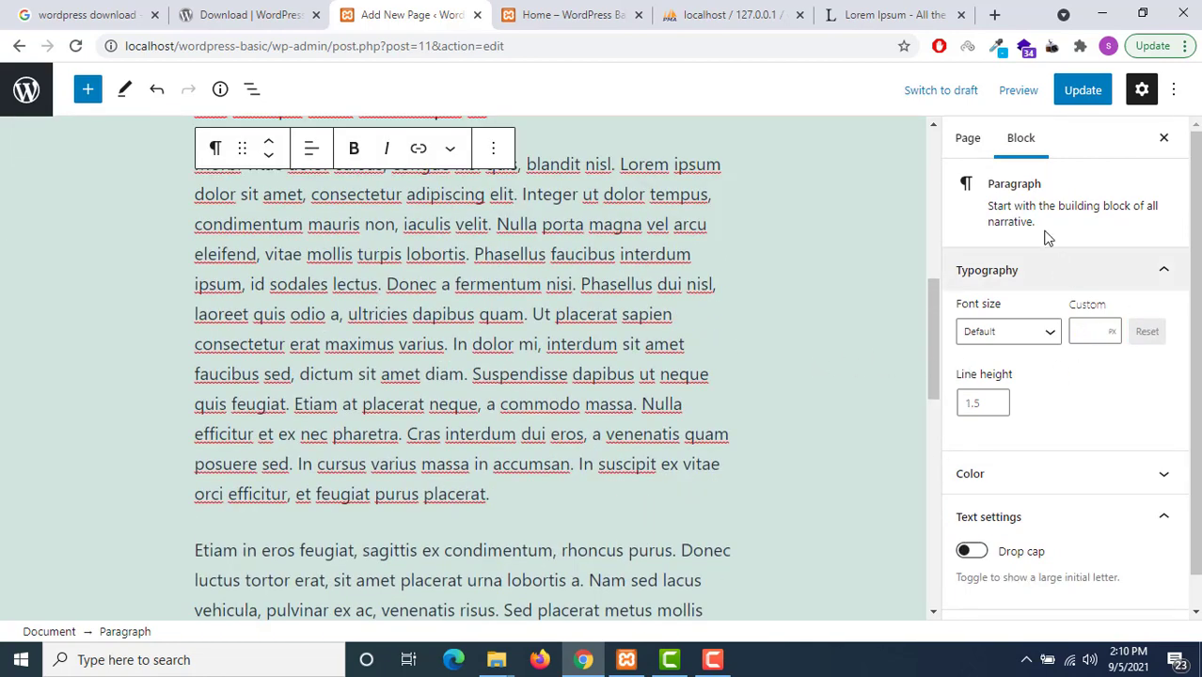
pyautogui.click(957, 145)
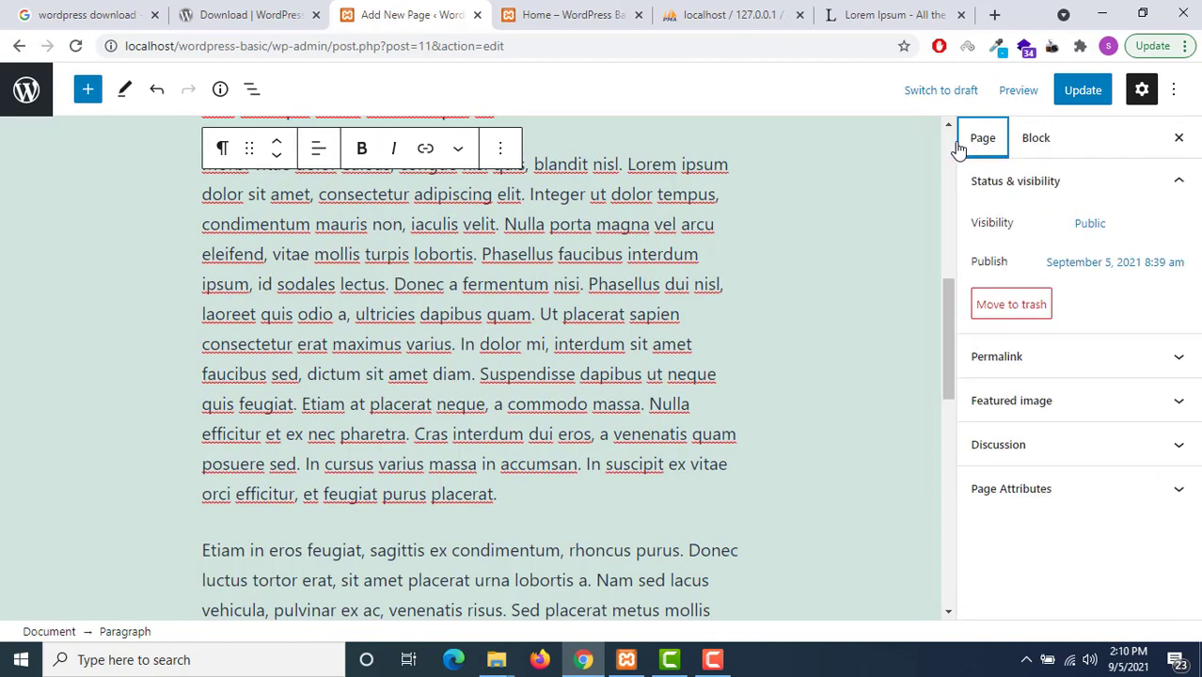
# Expand the Permalink settings, open its help article in a new tab, and inspect the live page address
pyautogui.click(1084, 362)
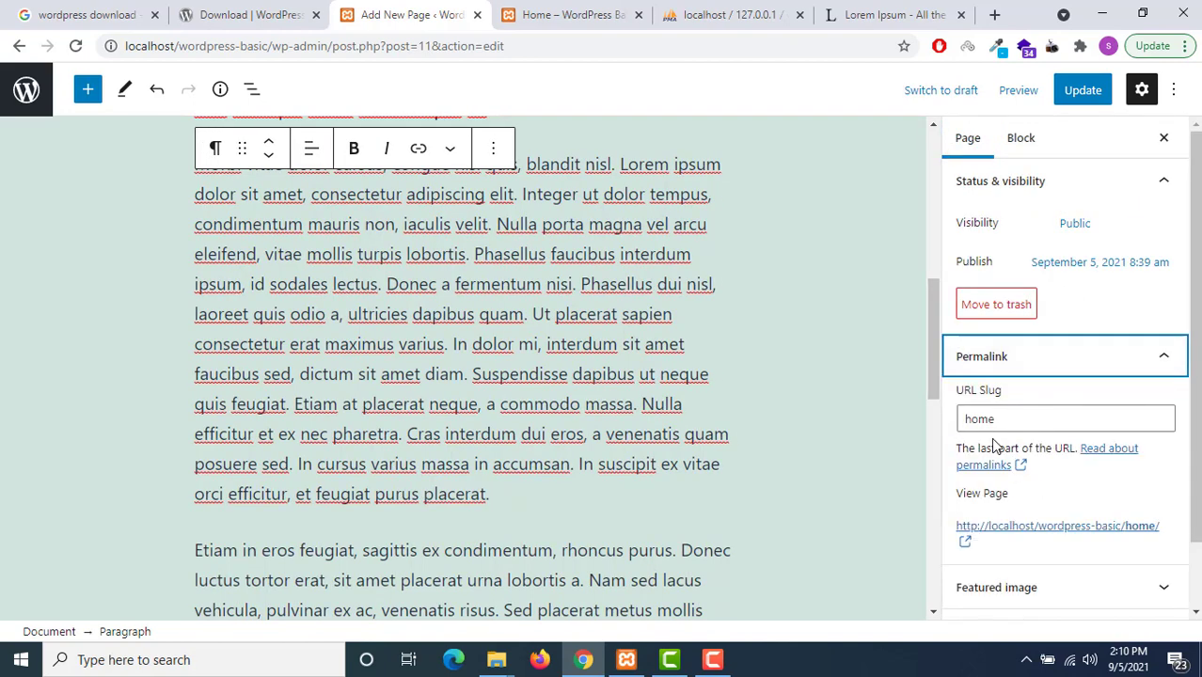
pyautogui.click(984, 418)
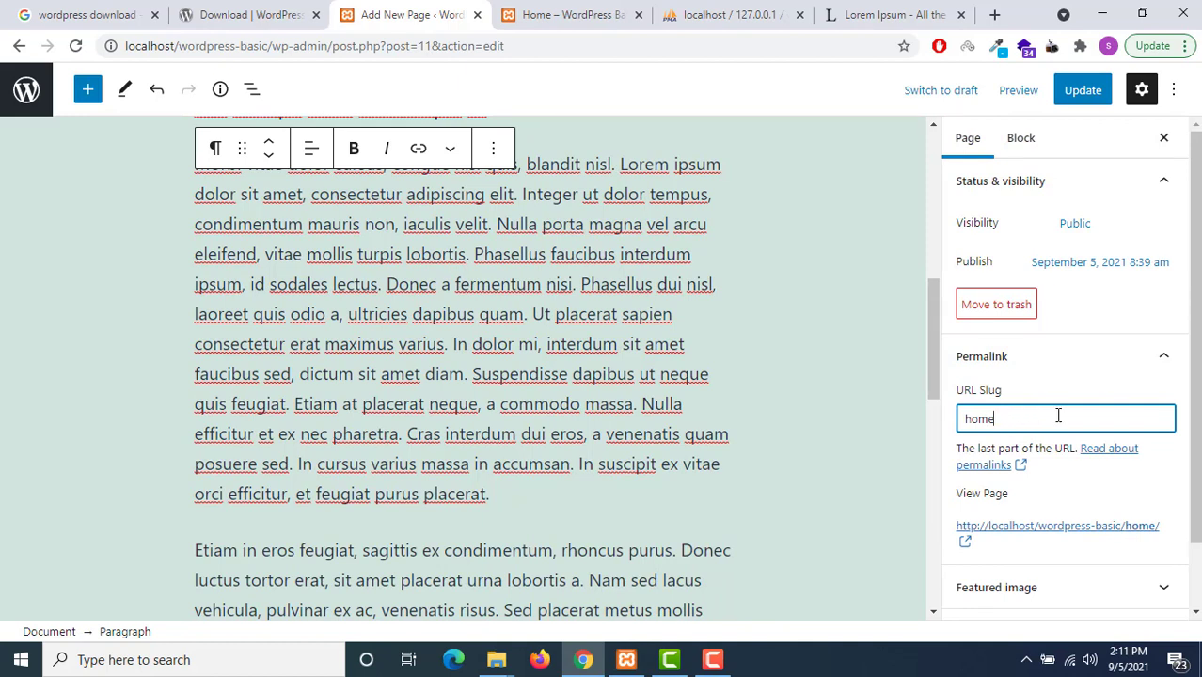
pyautogui.rightClick(989, 475)
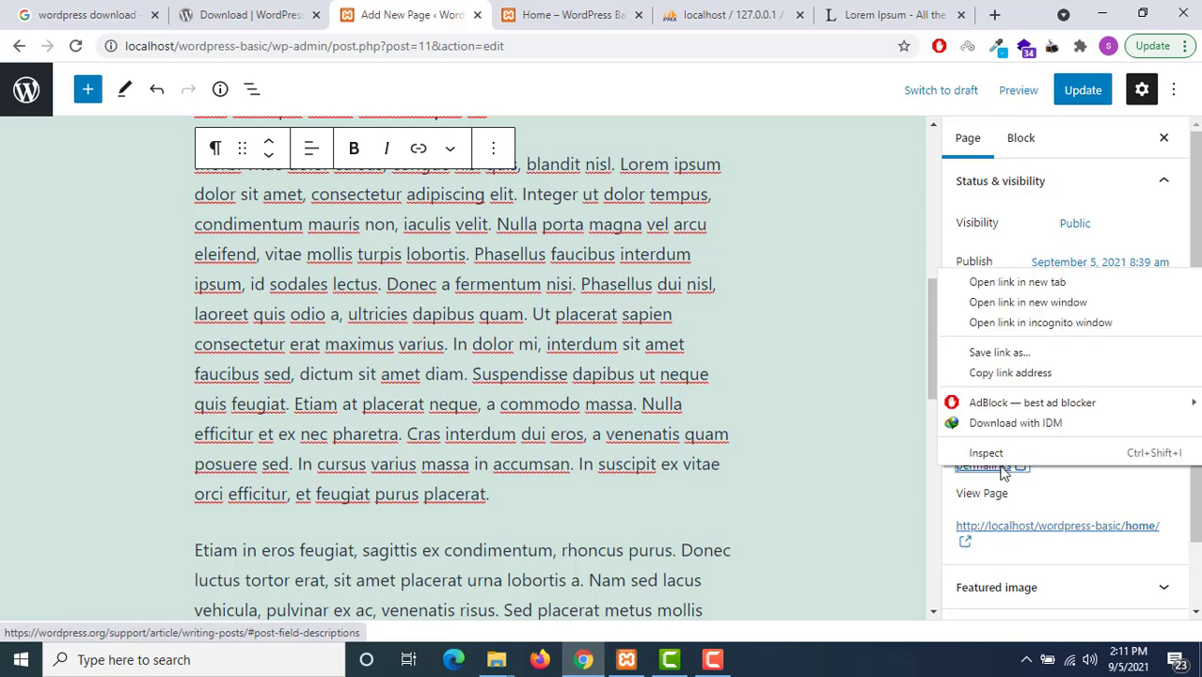
pyautogui.click(1020, 281)
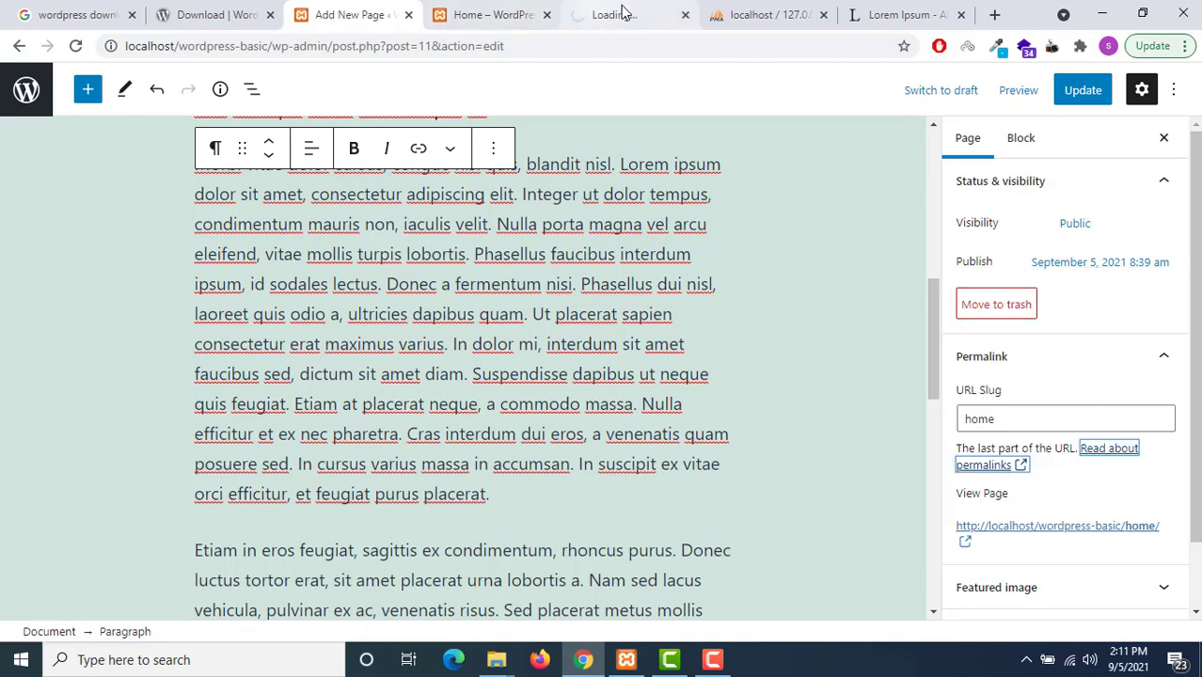
pyautogui.click(619, 17)
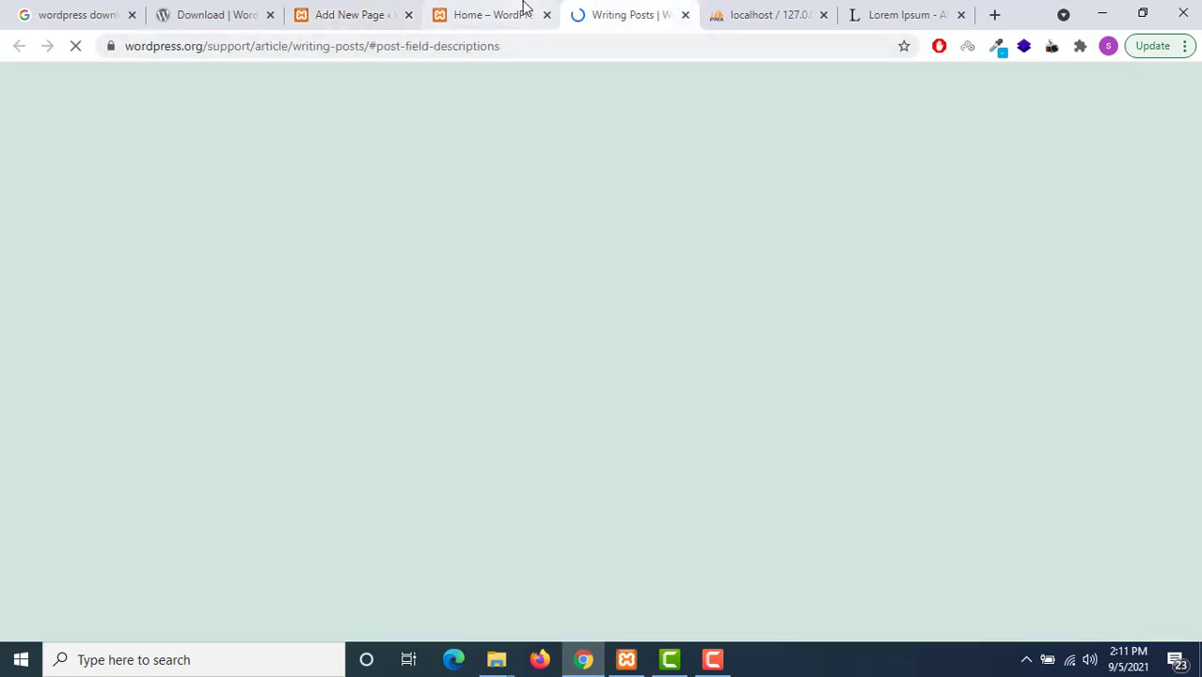
pyautogui.click(513, 11)
pyautogui.doubleClick(243, 46)
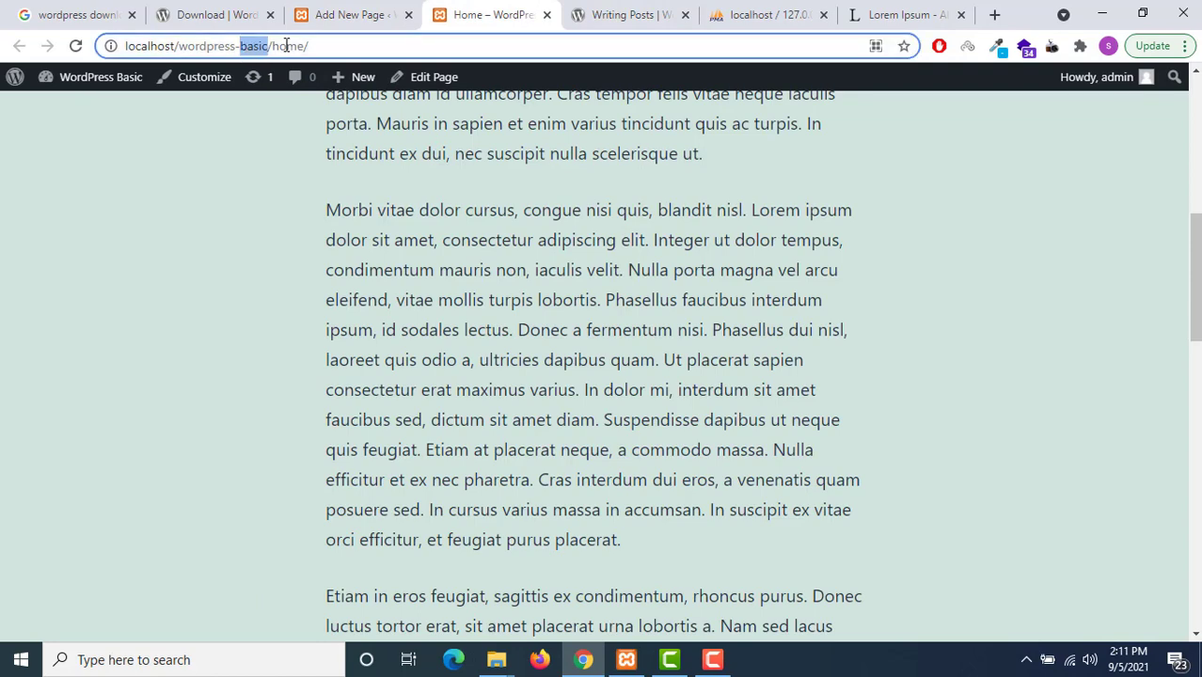
pyautogui.doubleClick(281, 46)
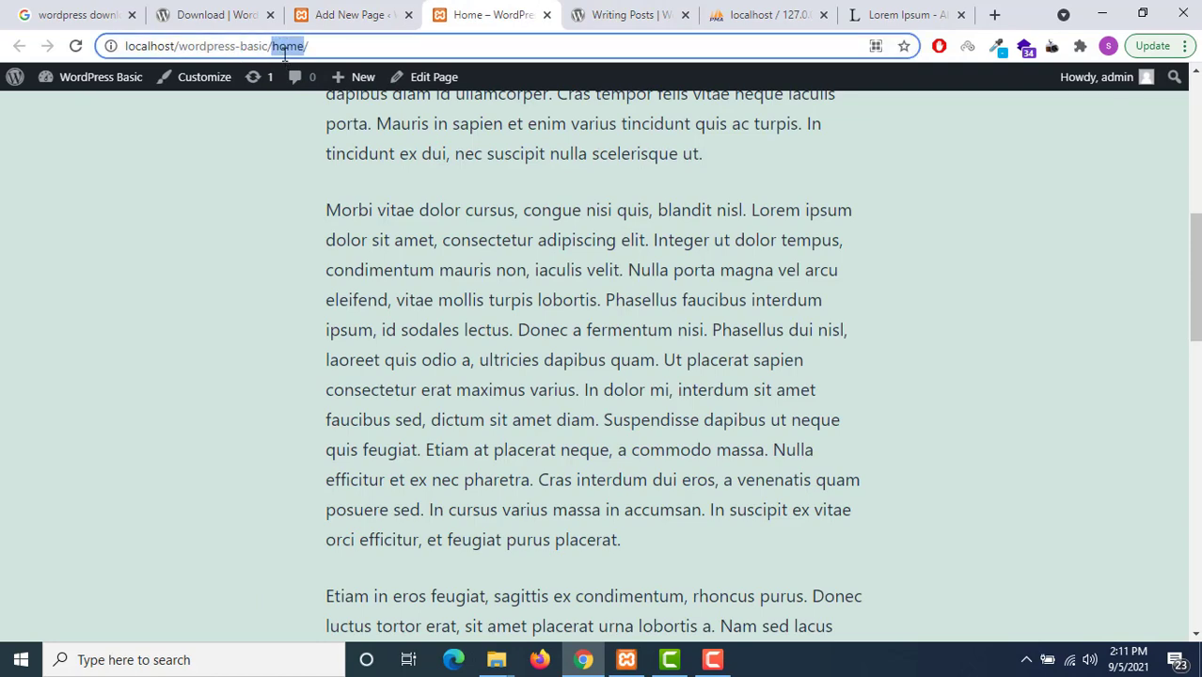
pyautogui.click(394, 13)
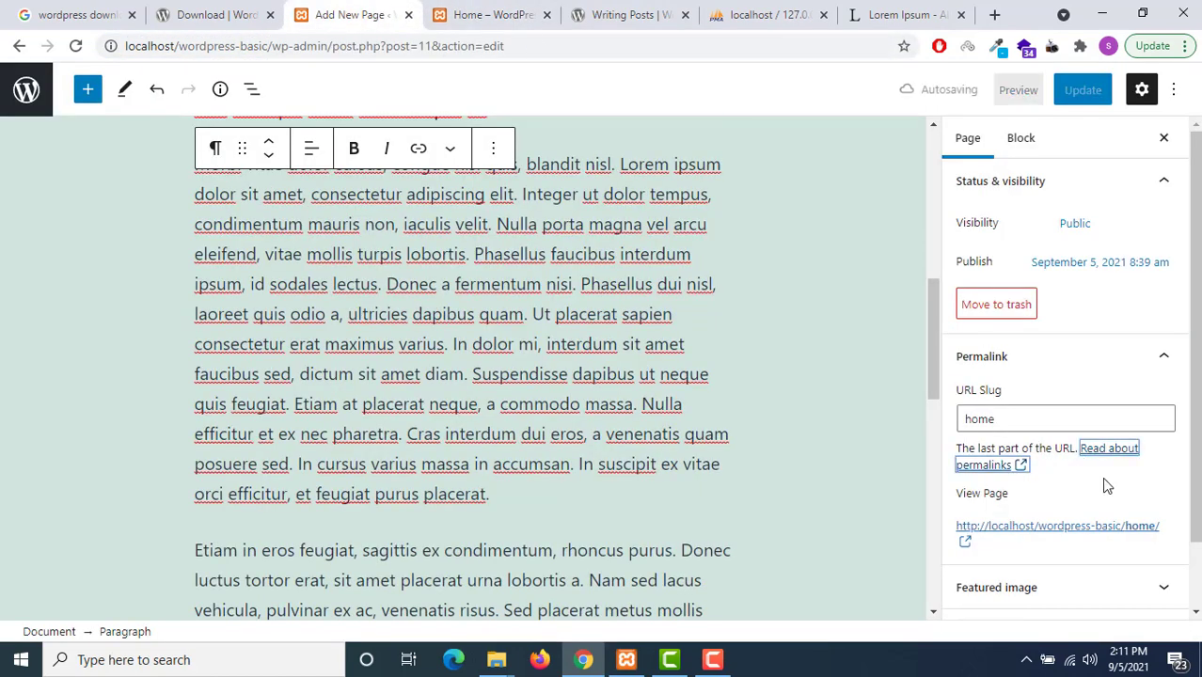
# Change the URL slug to 'home-page', update, and reload the live page at its new address
pyautogui.click(1006, 417)
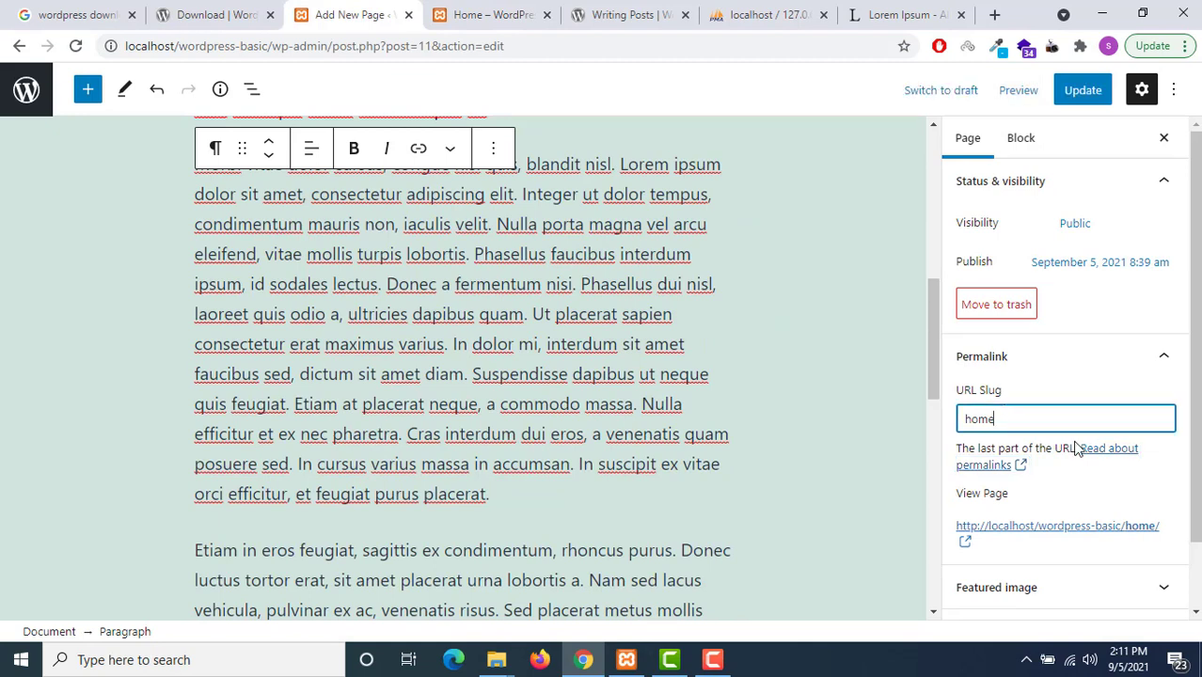
pyautogui.write('-page')
pyautogui.click(1083, 90)
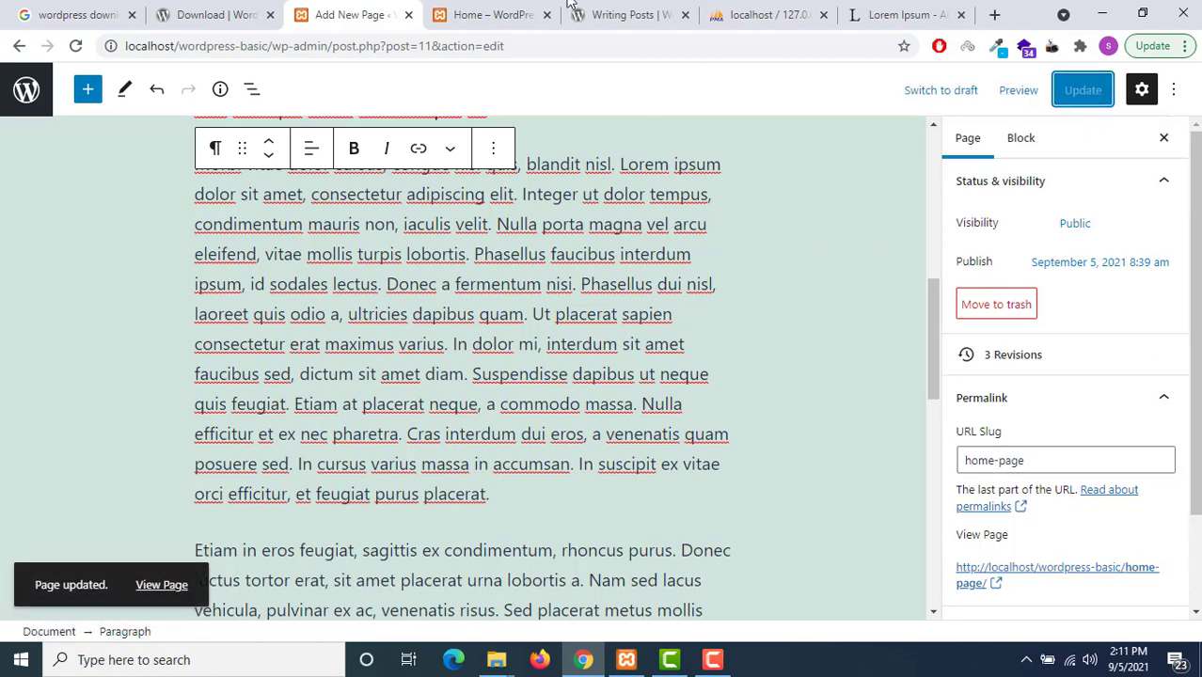
pyautogui.click(494, 14)
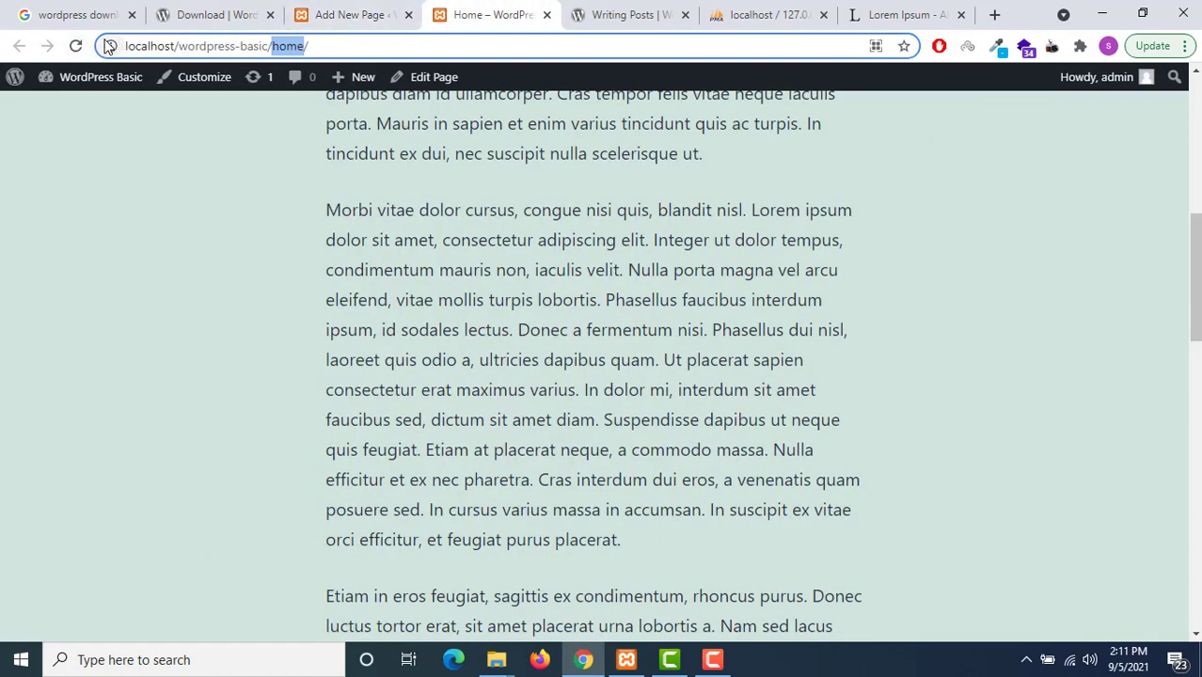
pyautogui.click(76, 45)
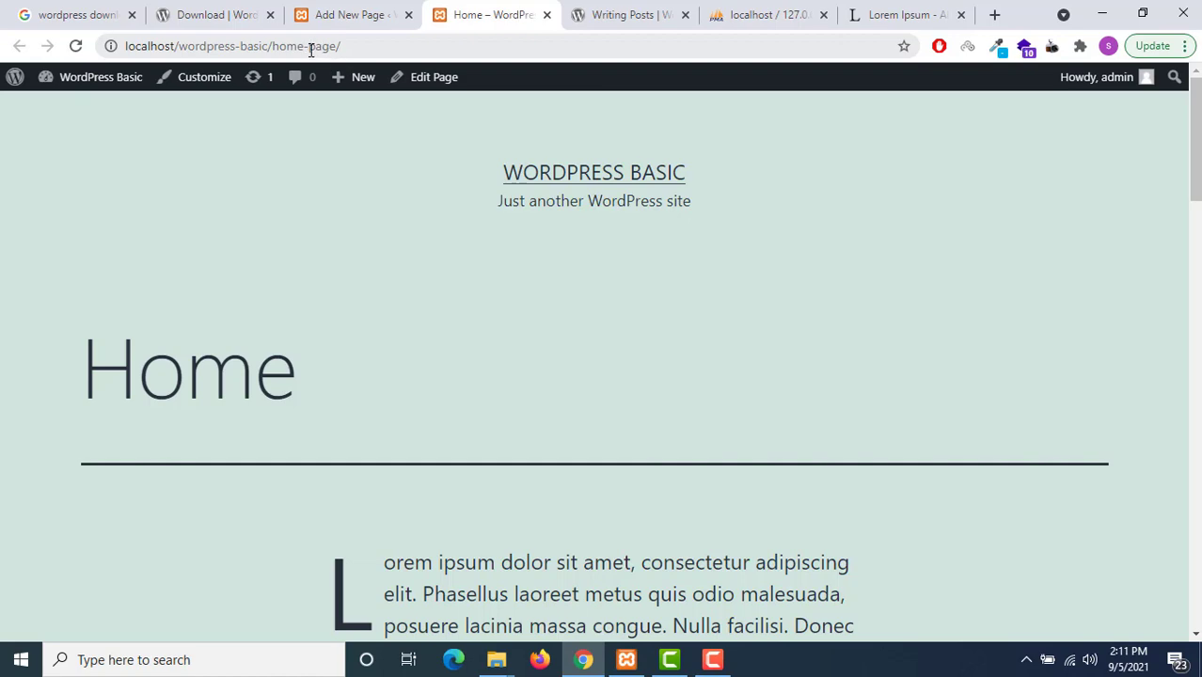
pyautogui.scroll(-5, 467, 270)
pyautogui.scroll(5, 471, 328)
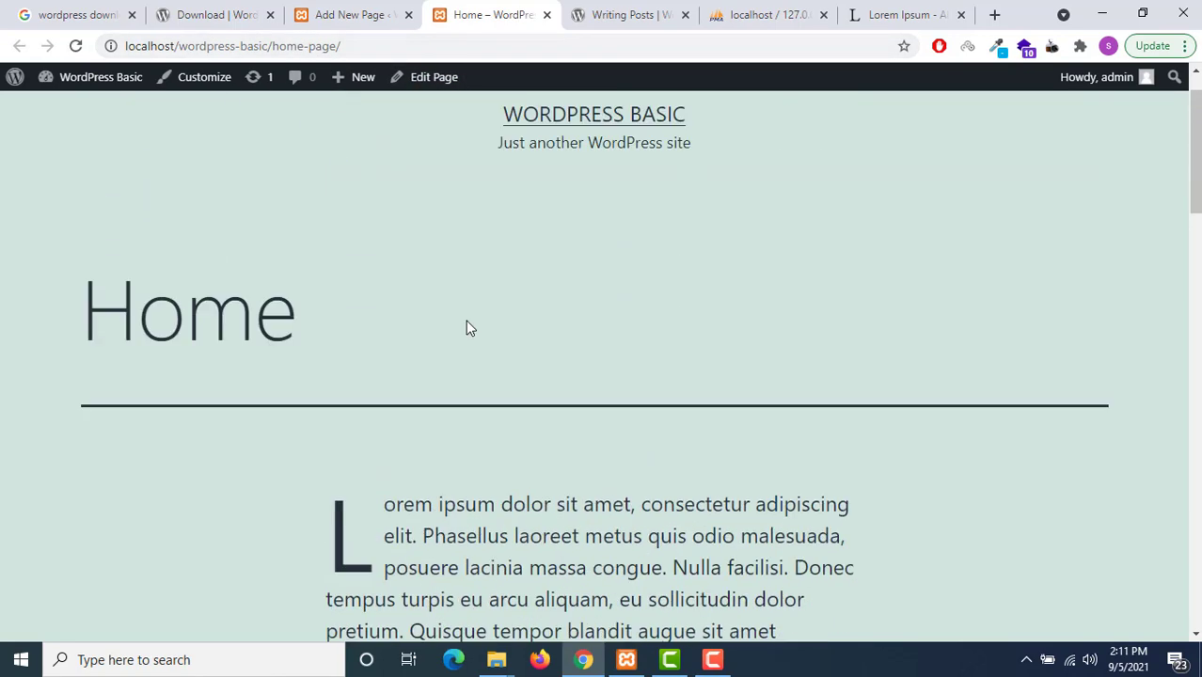
pyautogui.click(356, 14)
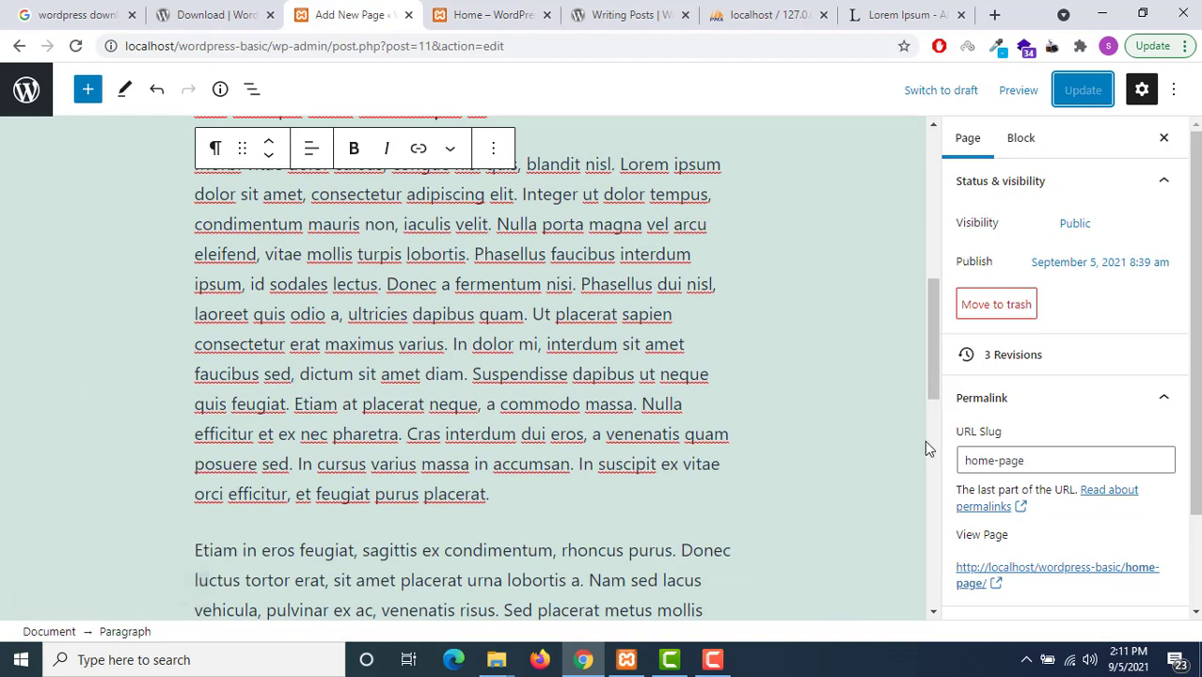
# Expand the Featured image and Discussion panels and open the featured image picker
pyautogui.scroll(-2, 1054, 462)
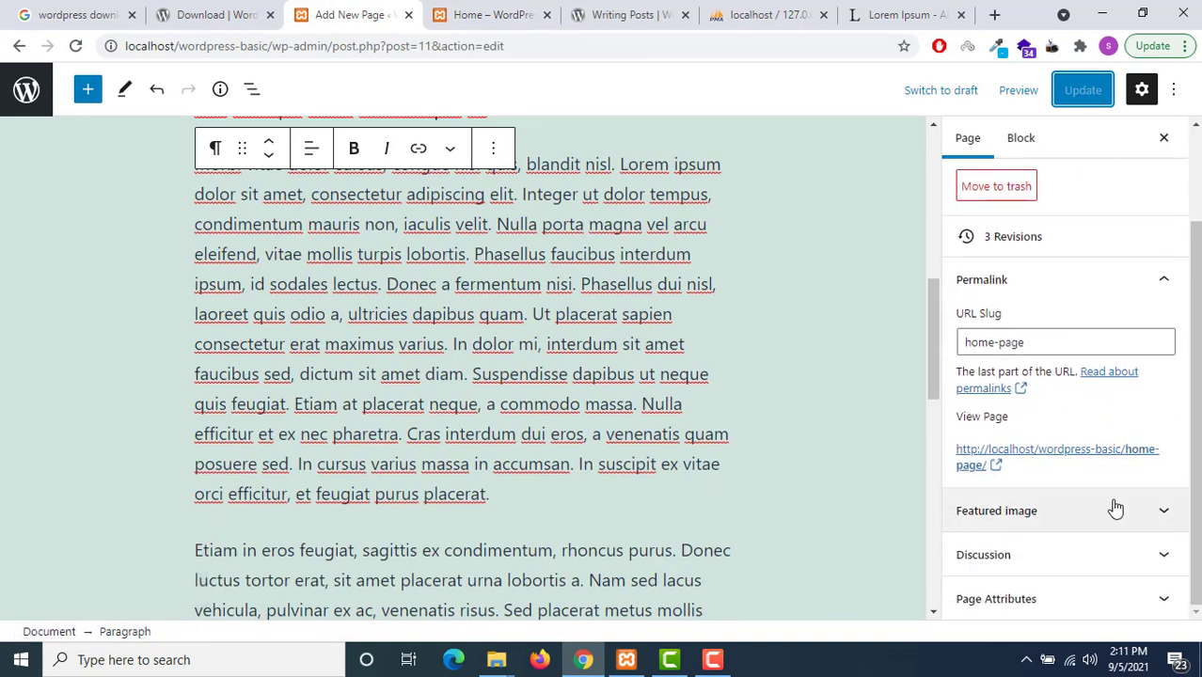
pyautogui.click(1116, 509)
pyautogui.scroll(-1, 1115, 508)
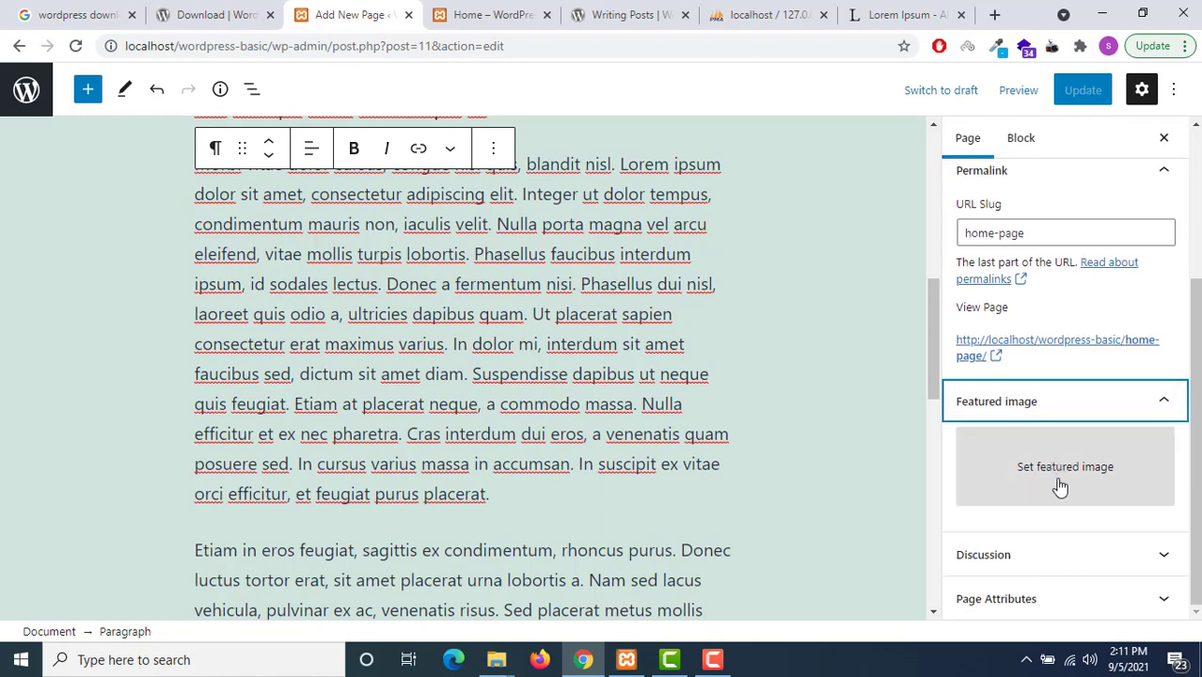
pyautogui.click(1122, 559)
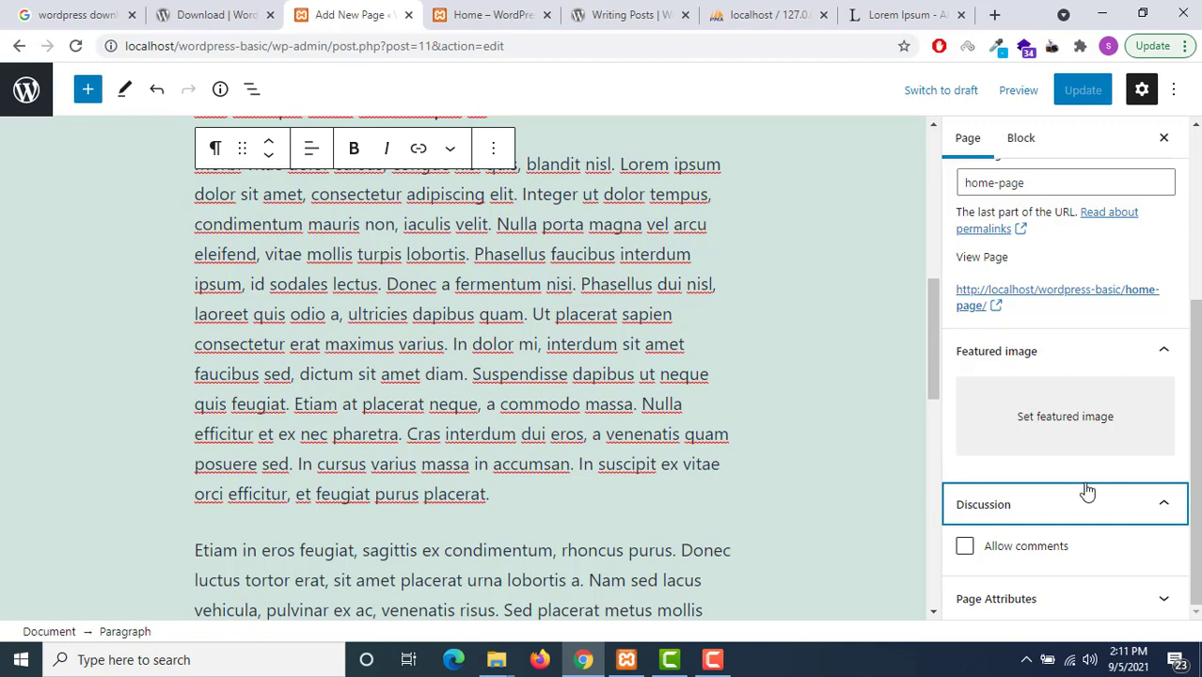
pyautogui.click(1063, 428)
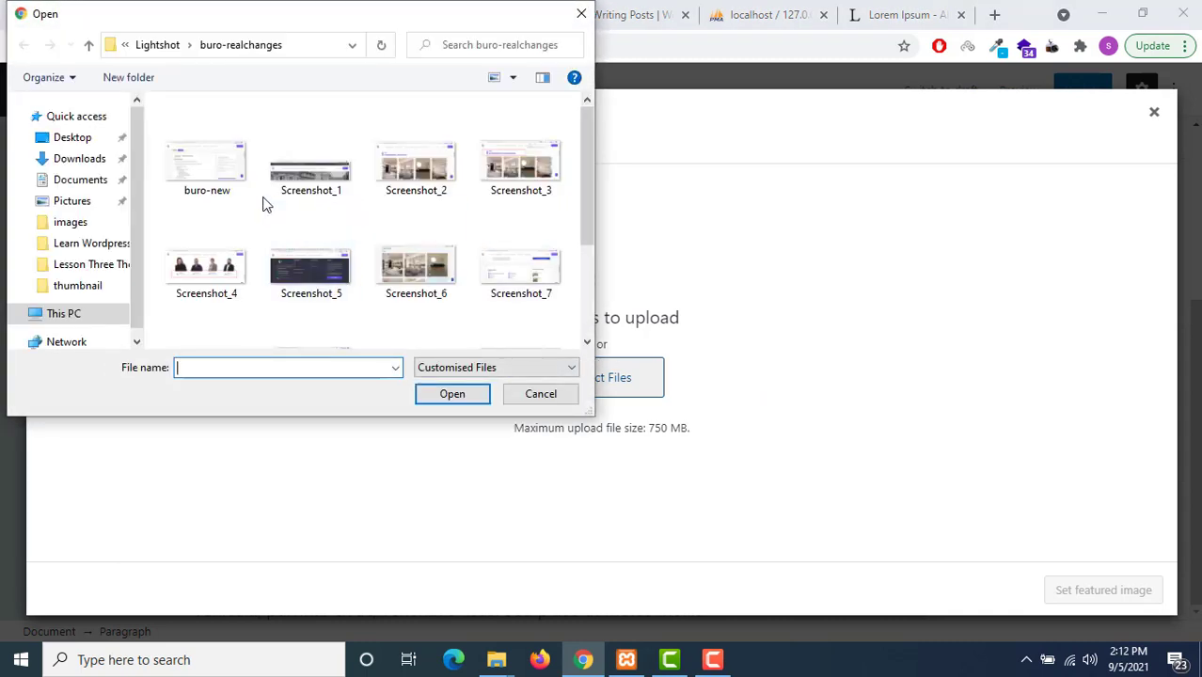
# Upload india (1).jpg from Downloads and set it as the featured image
pyautogui.click(152, 53)
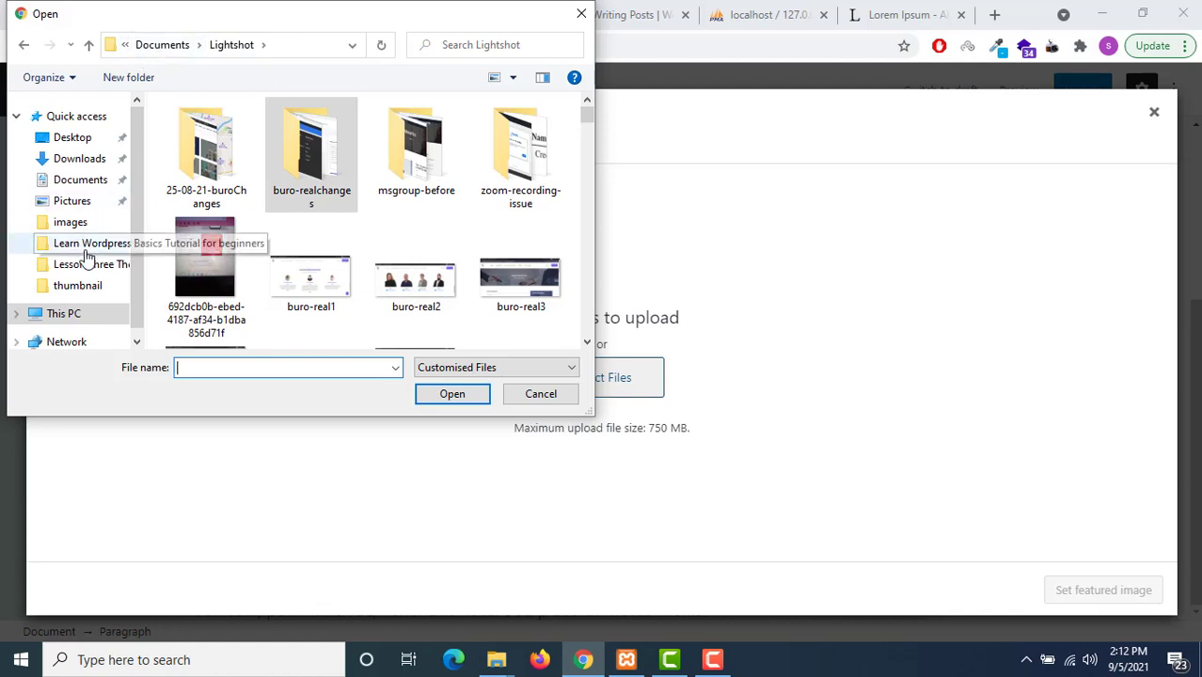
pyautogui.click(79, 160)
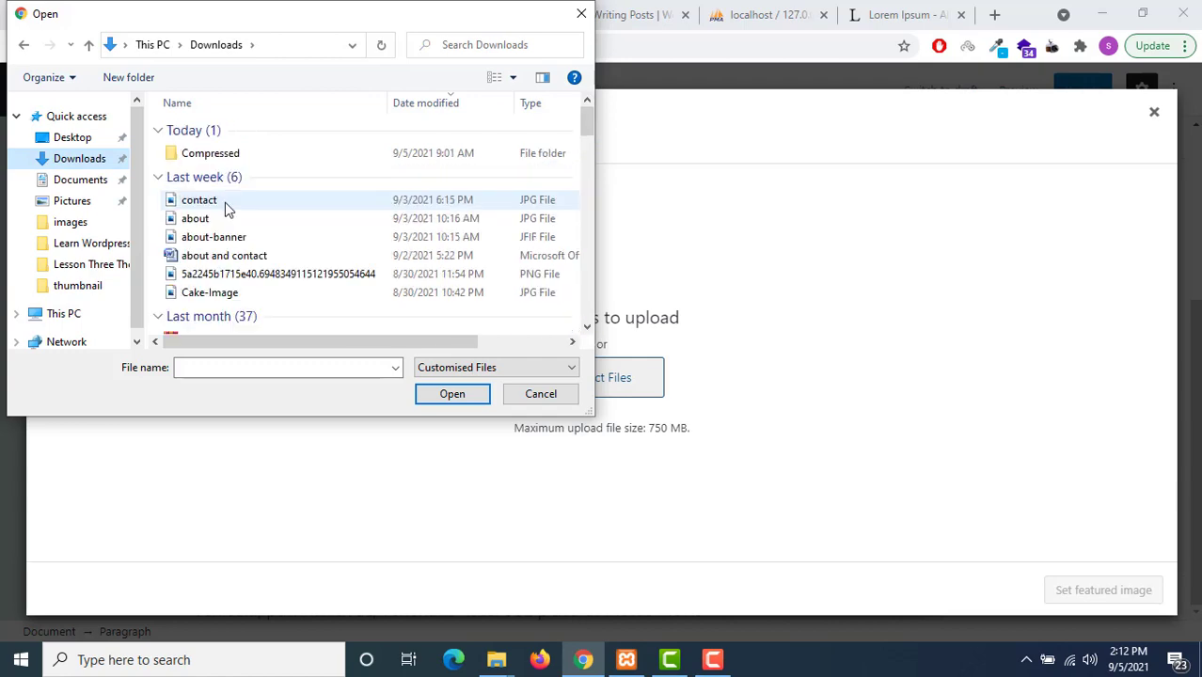
pyautogui.scroll(-2, 235, 236)
pyautogui.scroll(-3, 245, 272)
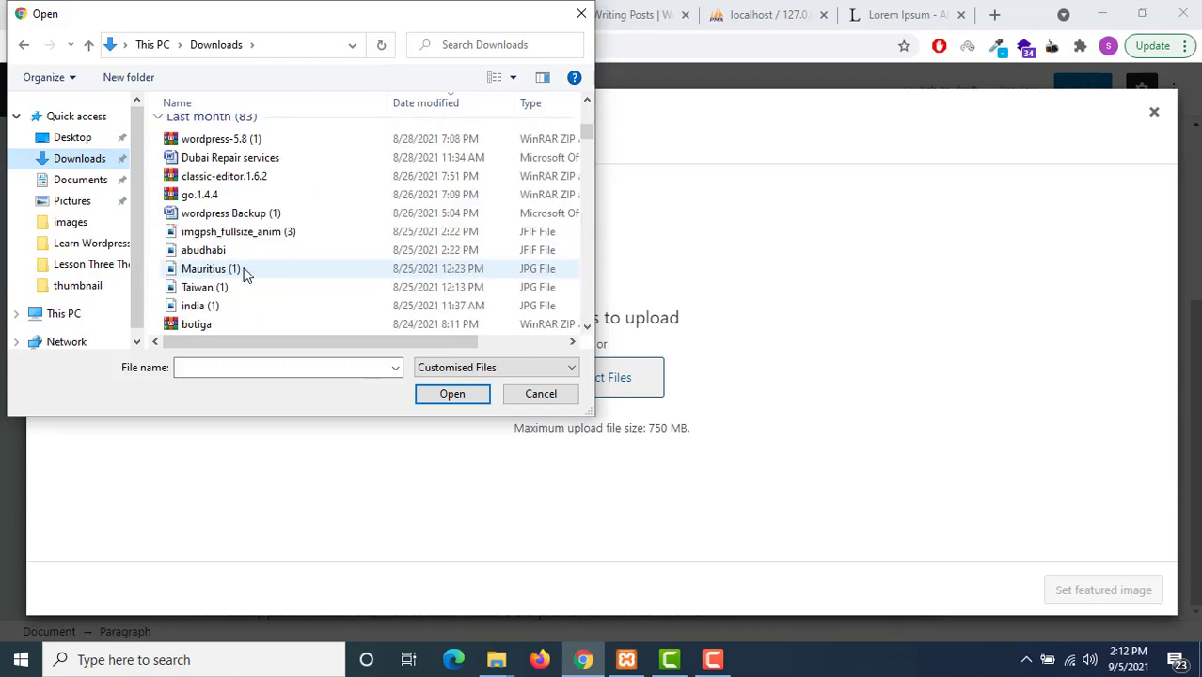
pyautogui.scroll(-1, 246, 273)
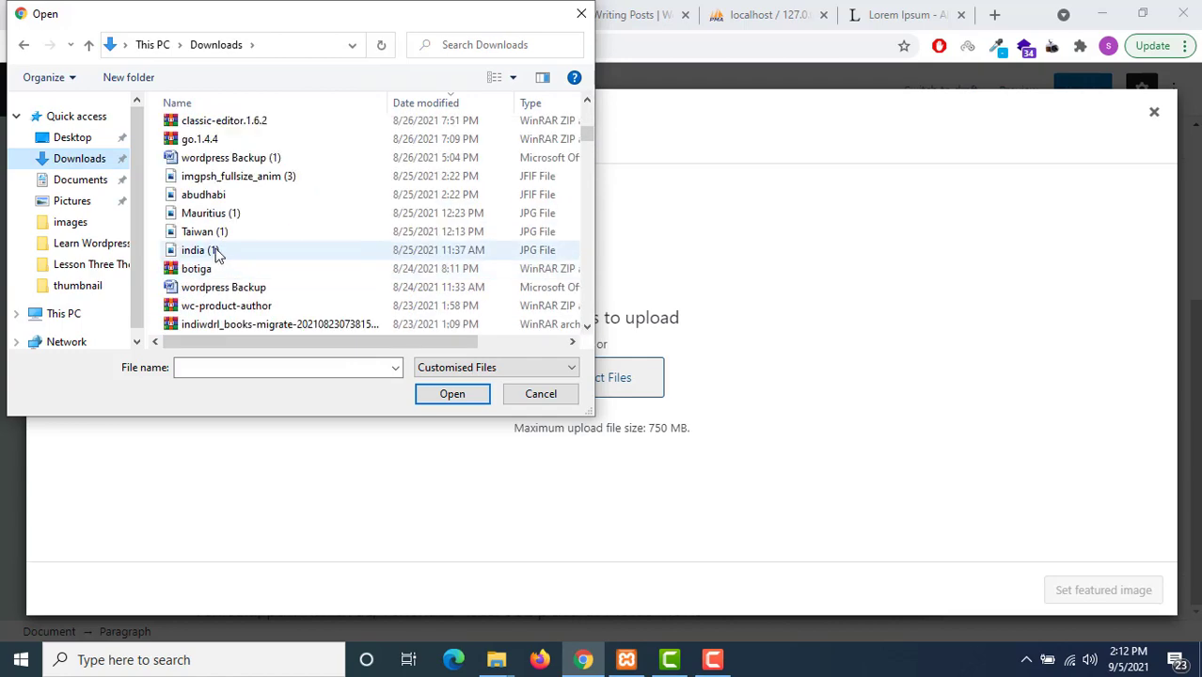
pyautogui.click(209, 251)
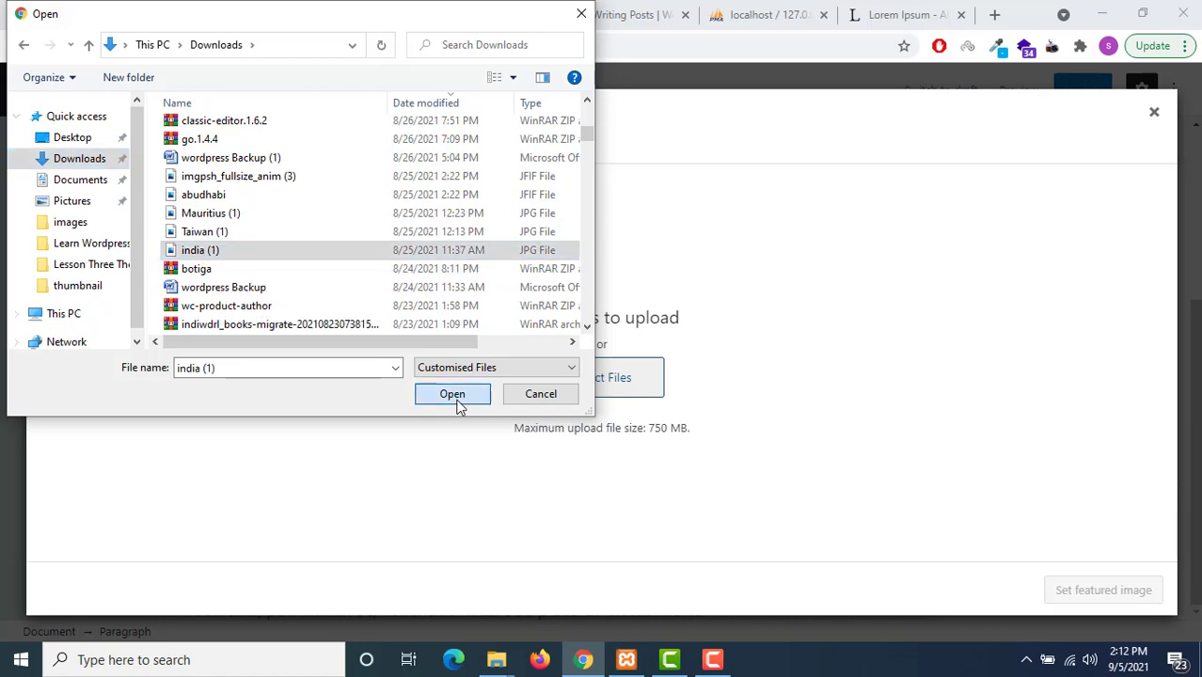
pyautogui.click(457, 403)
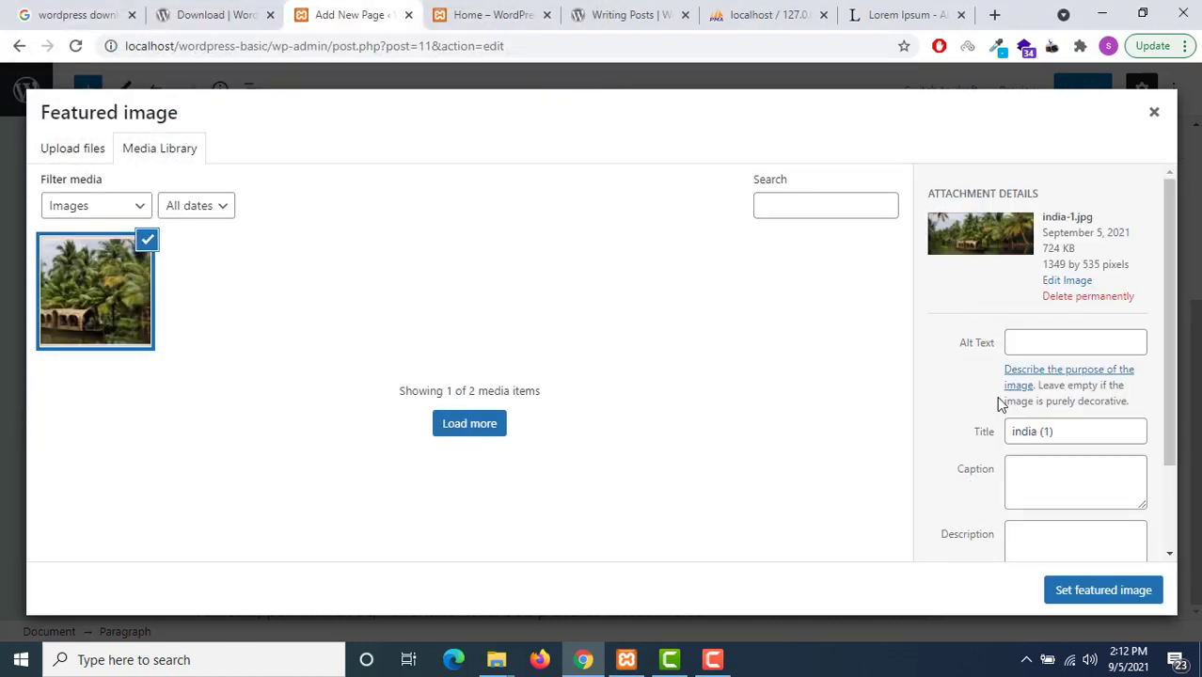
pyautogui.click(1103, 590)
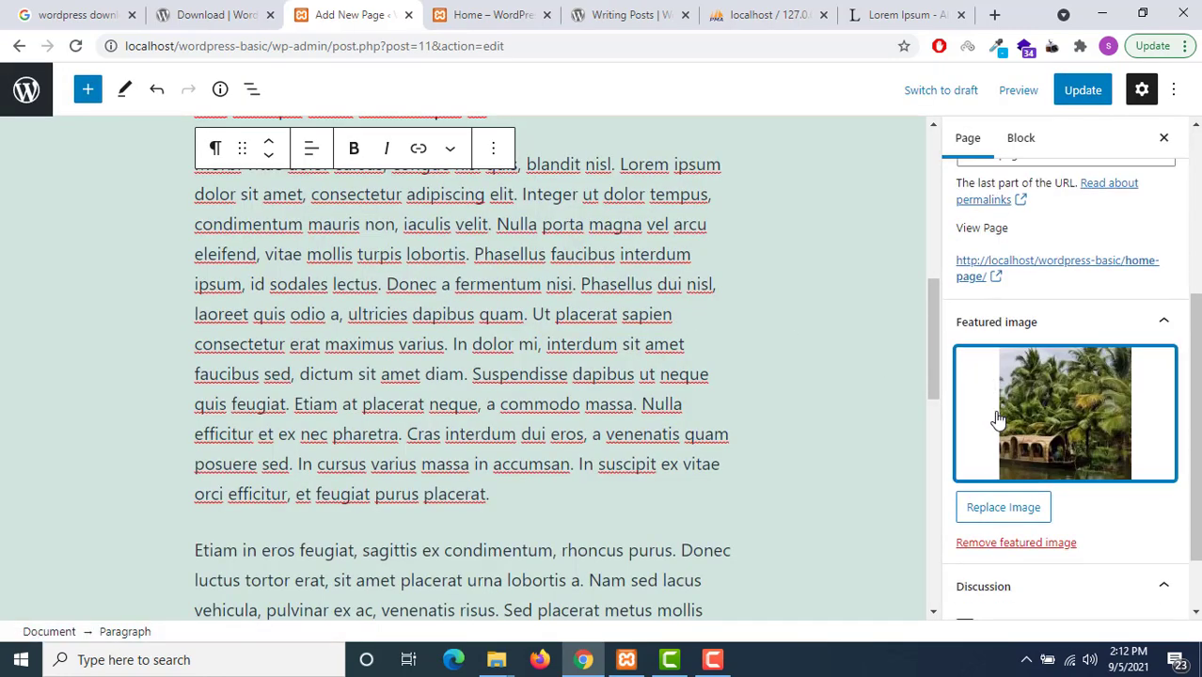
# Update the Home page, then reload the live page and check the palm-tree featured image
pyautogui.scroll(-3, 793, 369)
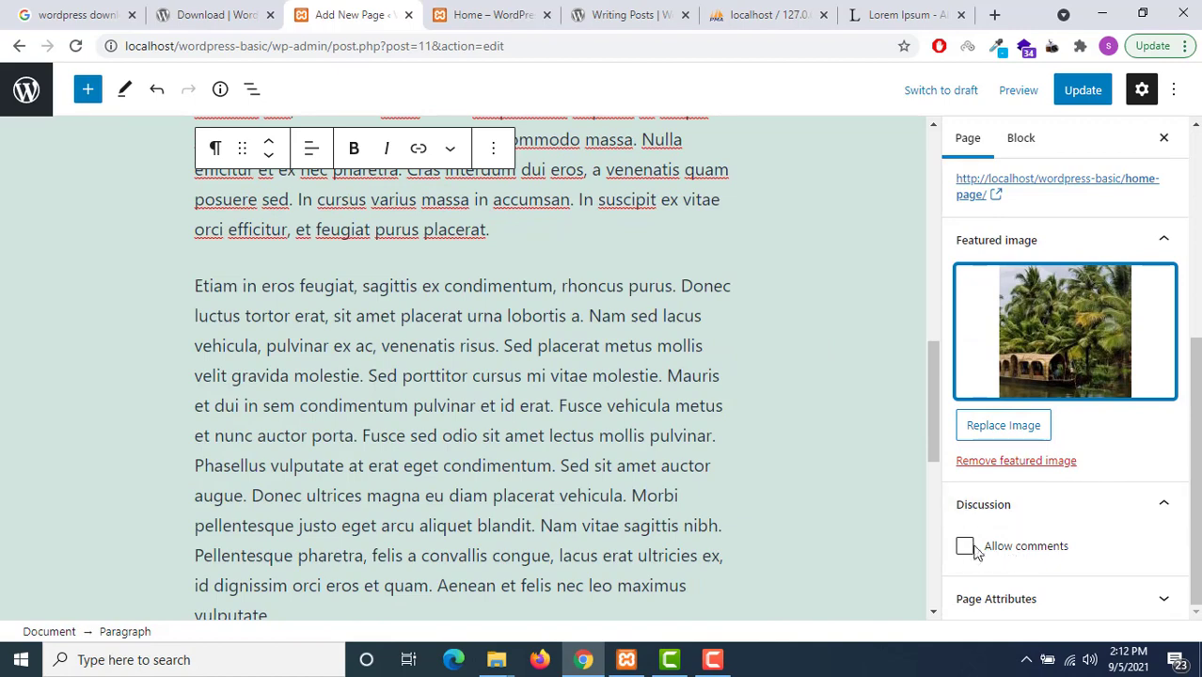
pyautogui.click(1084, 92)
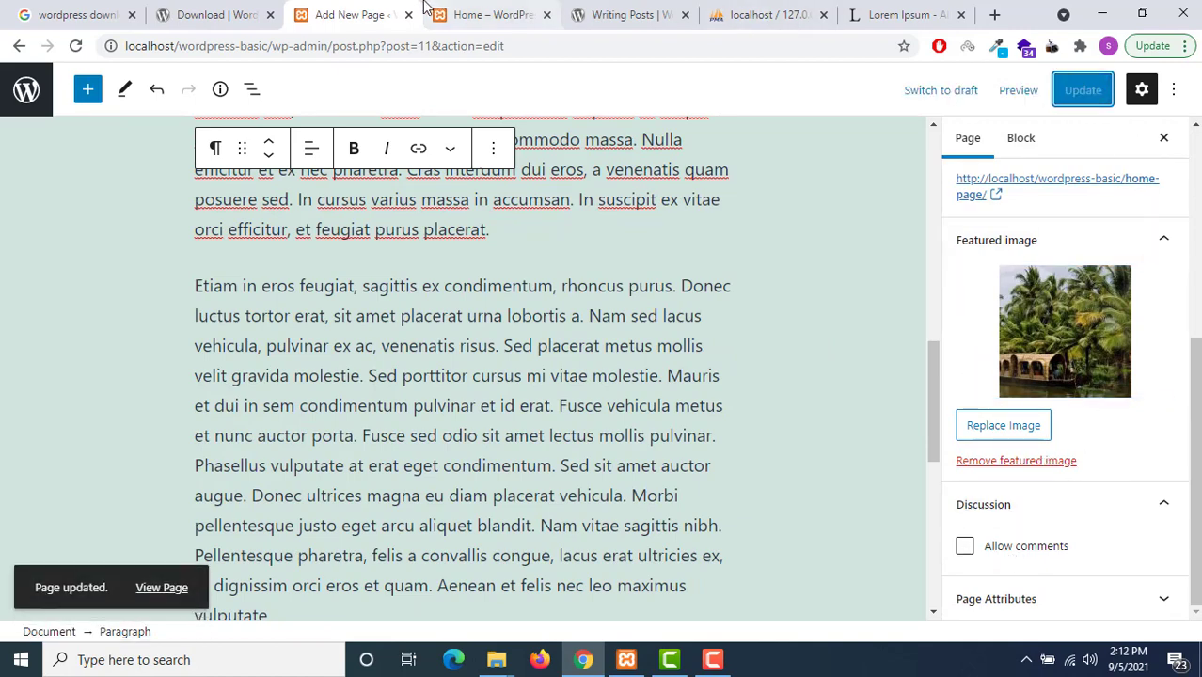
pyautogui.click(442, 11)
pyautogui.click(75, 45)
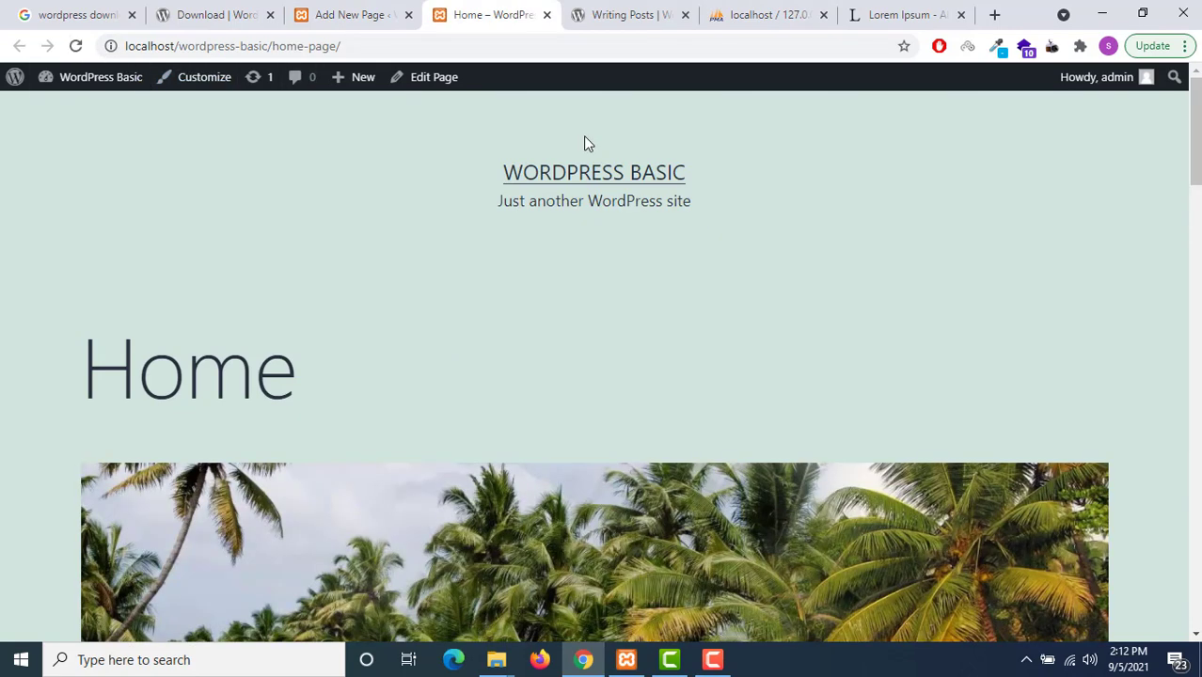
pyautogui.scroll(-3, 584, 138)
pyautogui.scroll(-5, 583, 136)
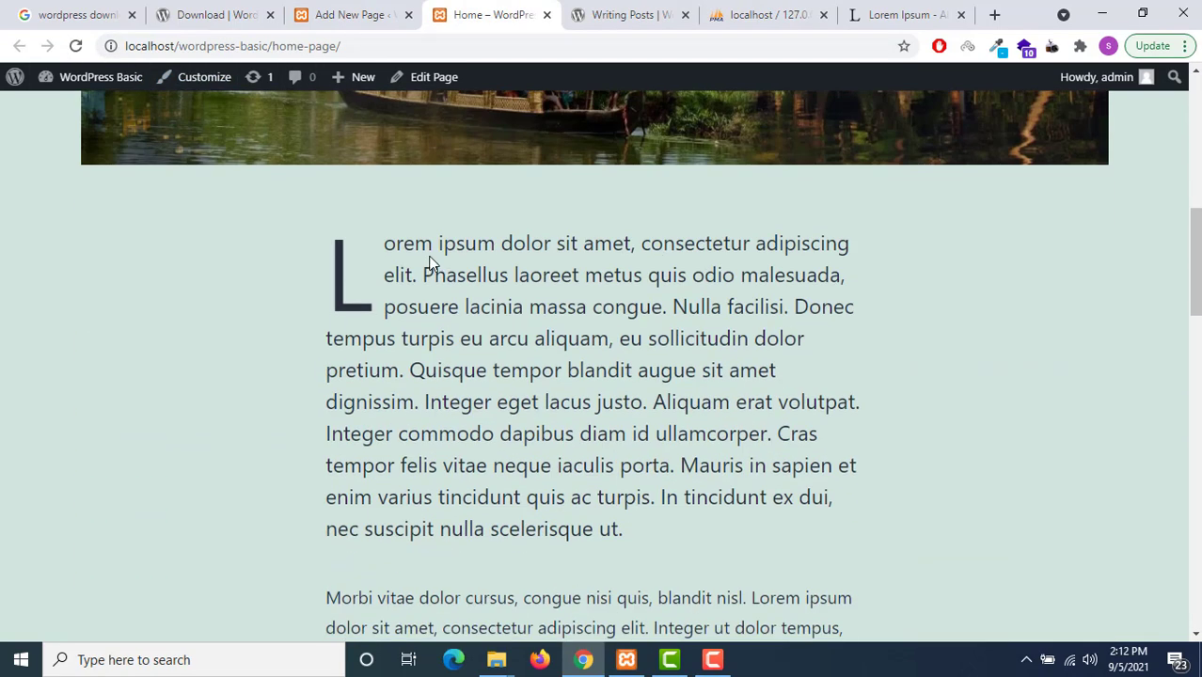
pyautogui.scroll(1, 807, 181)
pyautogui.scroll(2, 807, 181)
pyautogui.scroll(-7, 730, 174)
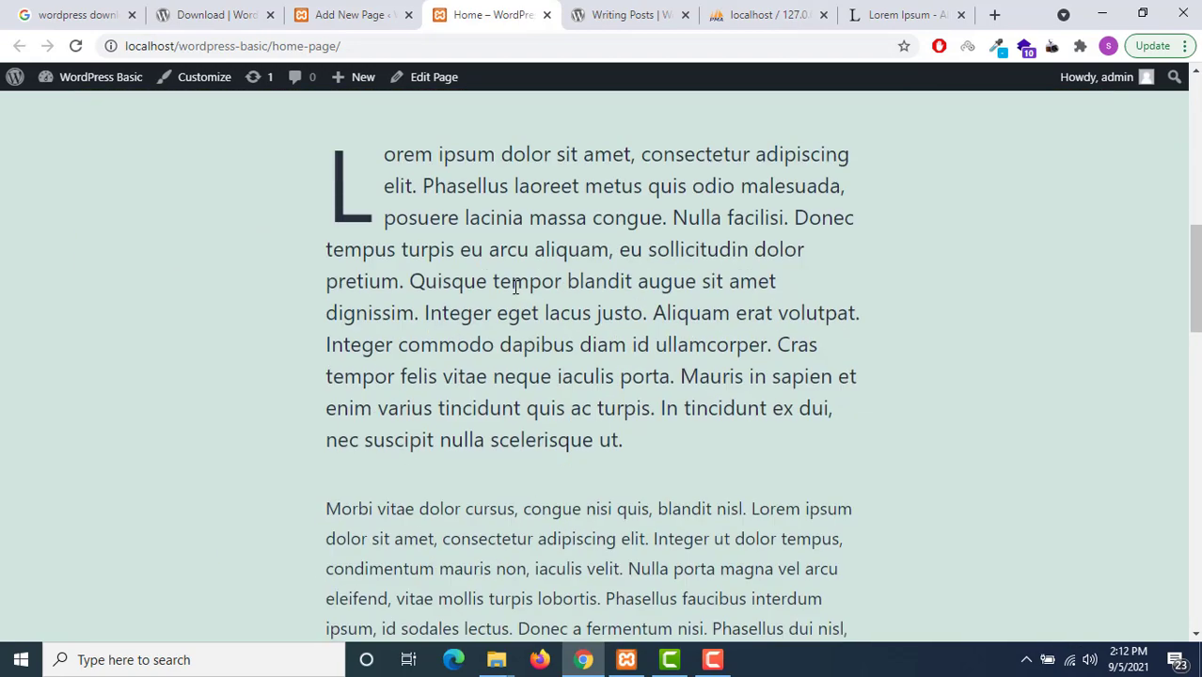
pyautogui.scroll(-10, 529, 282)
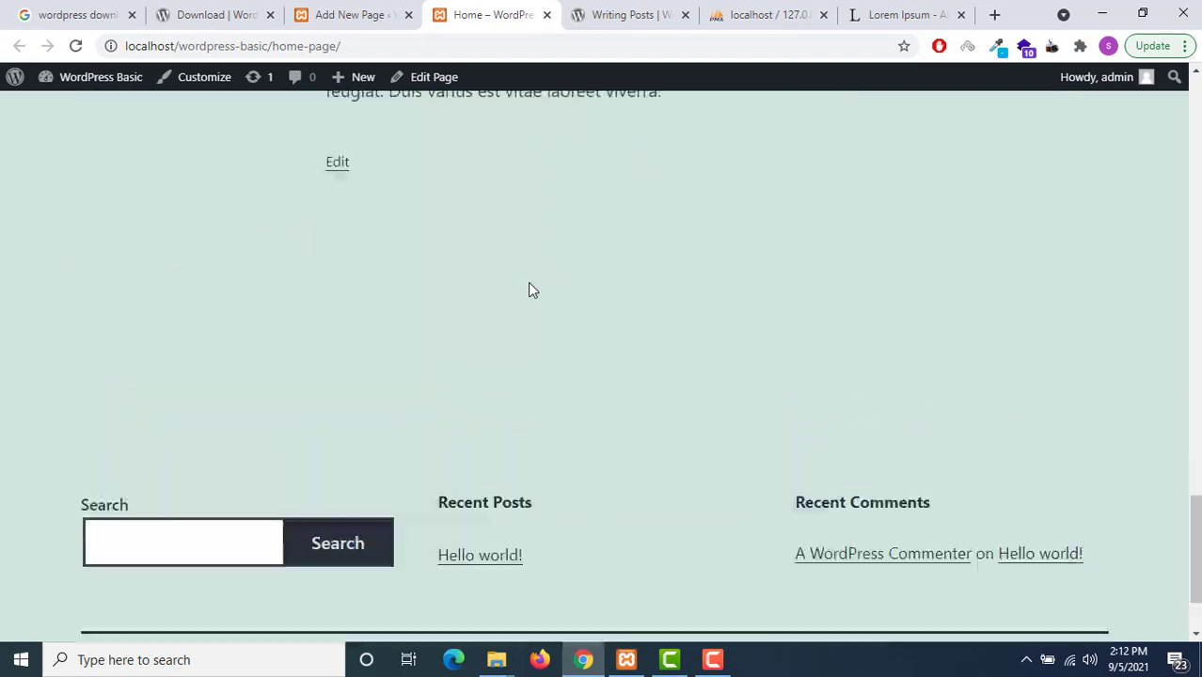
pyautogui.scroll(2, 534, 306)
# Allow comments on the Home page, update it, and reload the live page to check the comment form
pyautogui.click(349, 14)
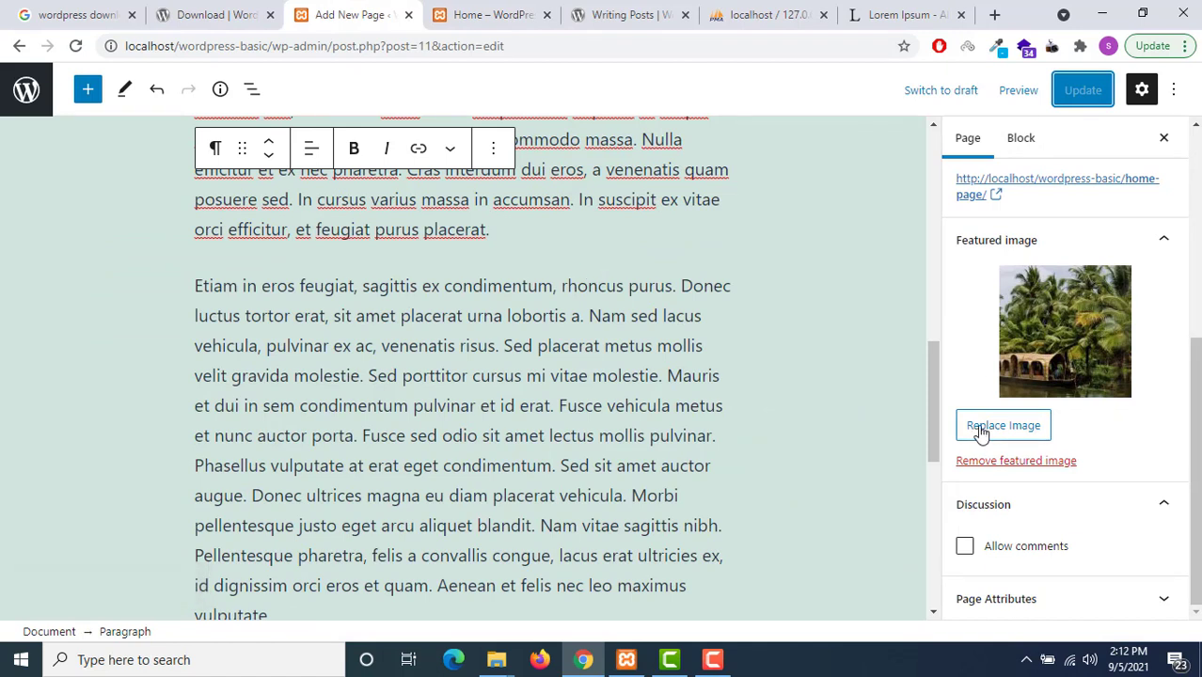
pyautogui.click(964, 546)
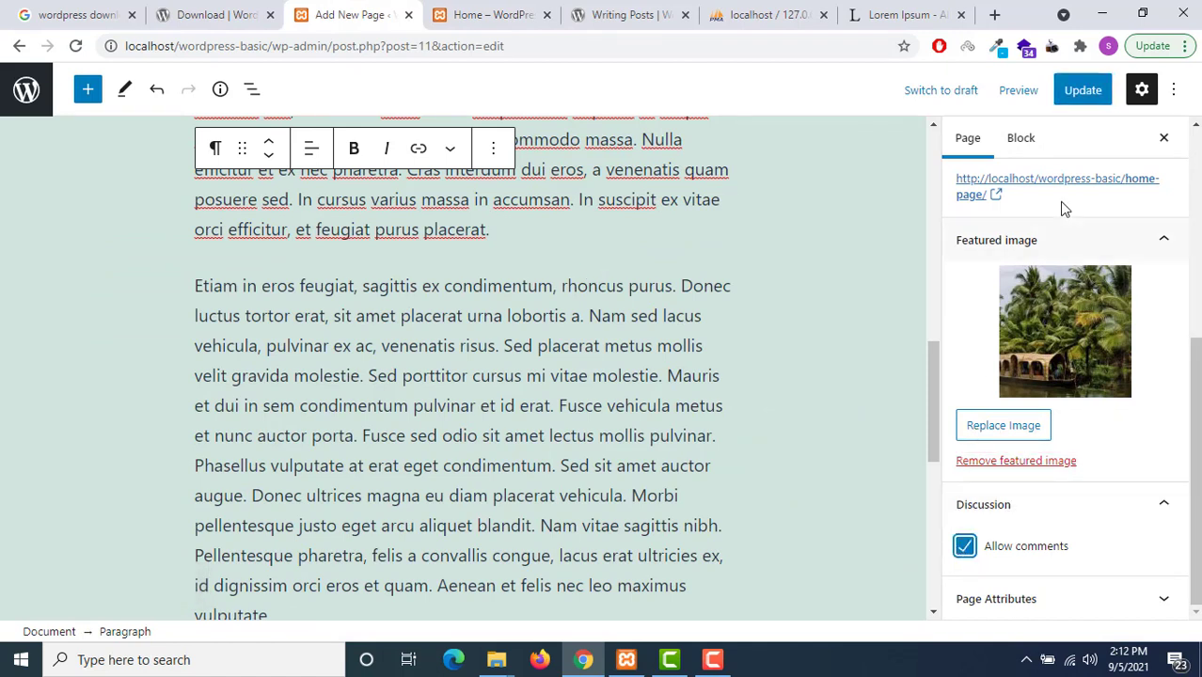
pyautogui.click(1084, 91)
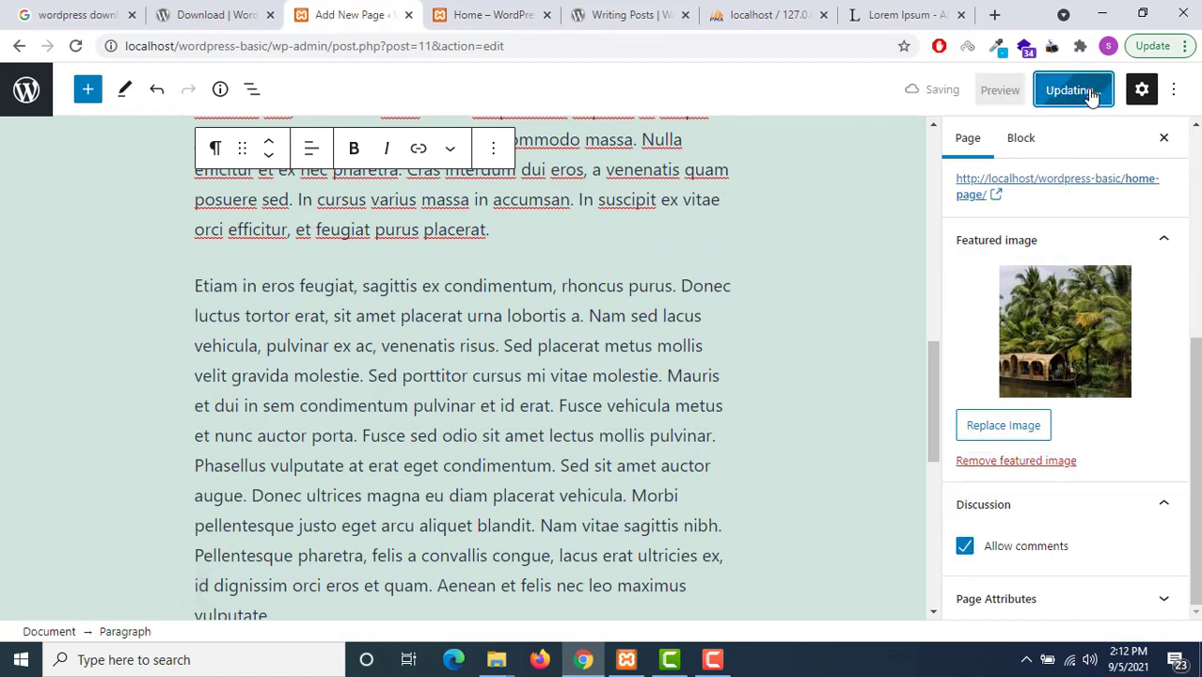
pyautogui.click(487, 14)
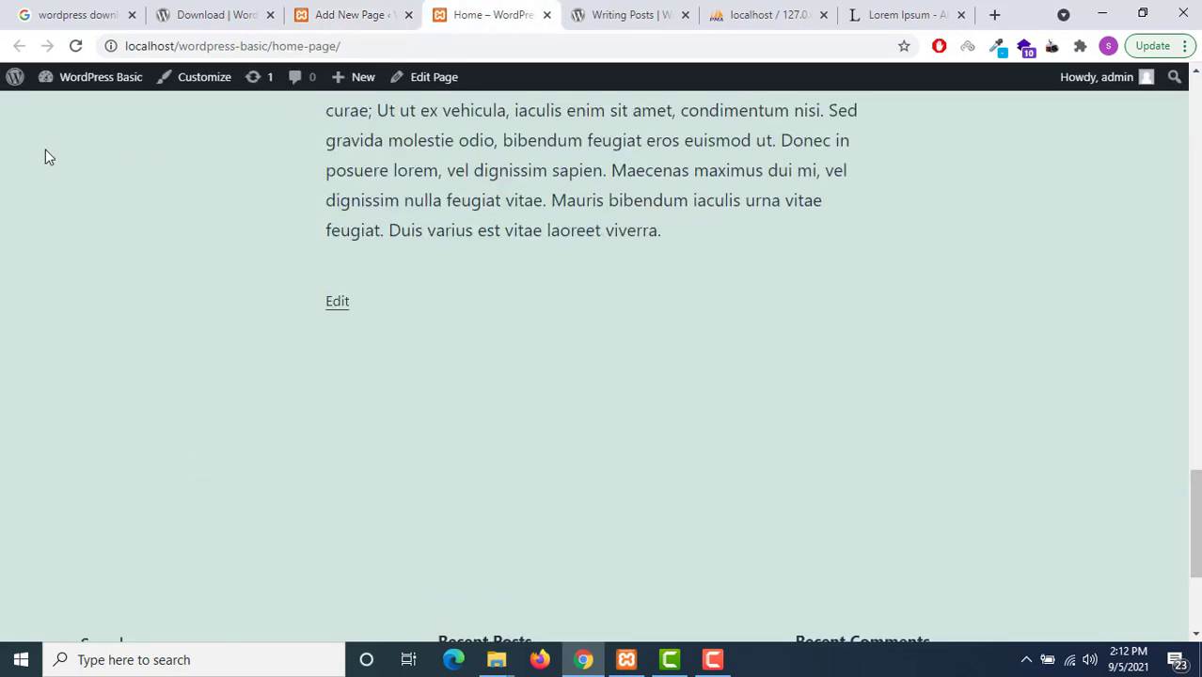
pyautogui.click(76, 47)
pyautogui.scroll(-4, 847, 385)
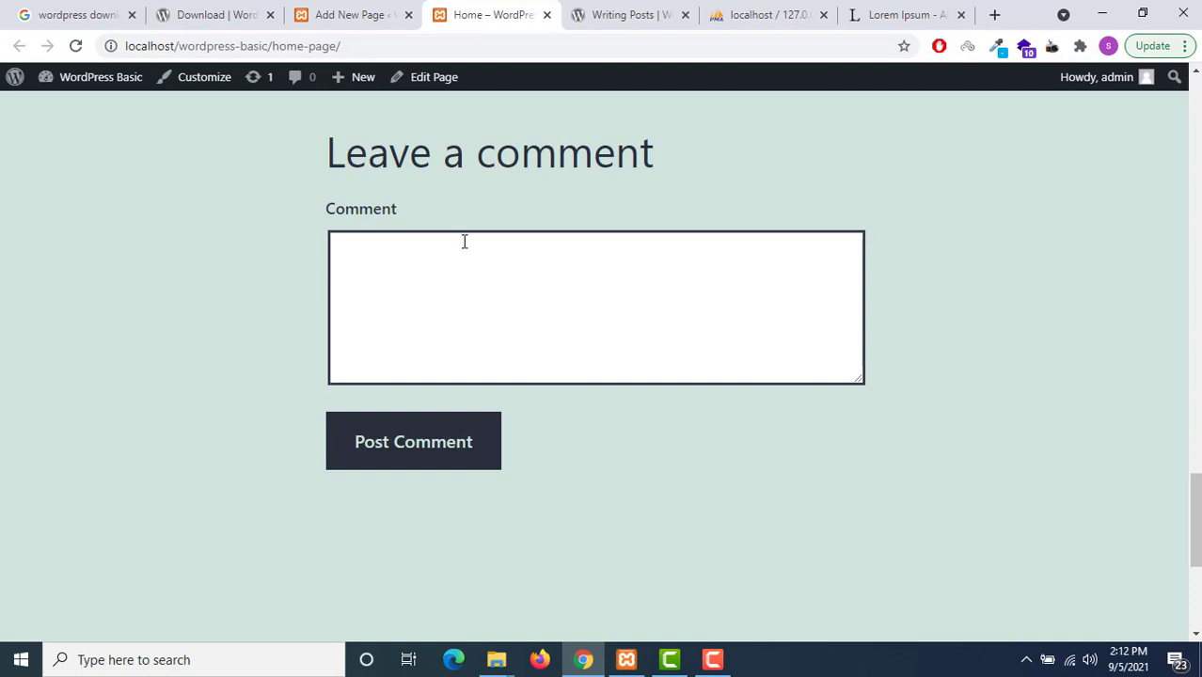
# Turn comments off again for the Home page and save the update
pyautogui.click(376, 11)
pyautogui.scroll(-2, 893, 347)
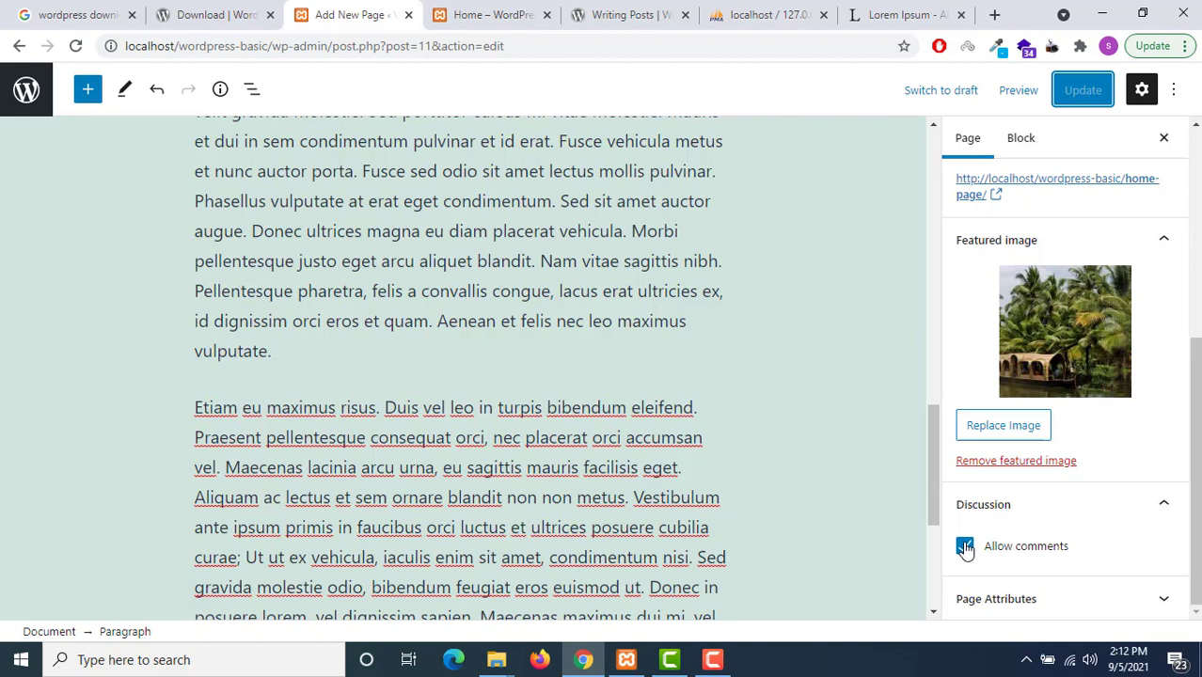
pyautogui.click(964, 548)
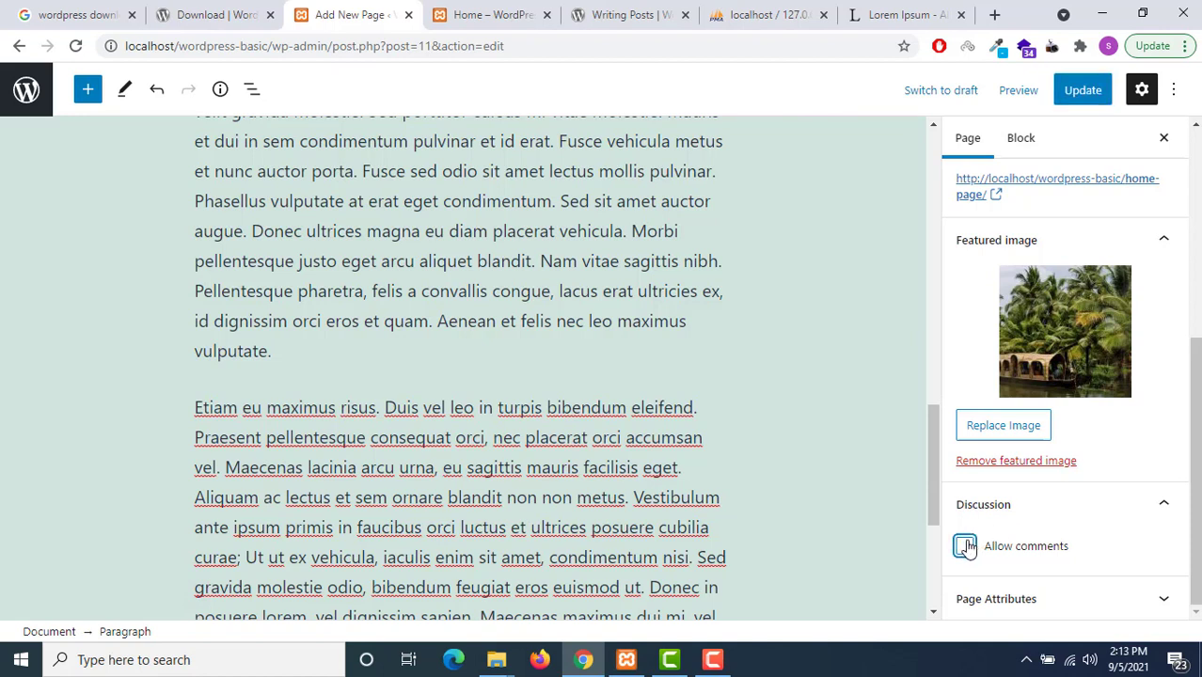
pyautogui.click(1086, 89)
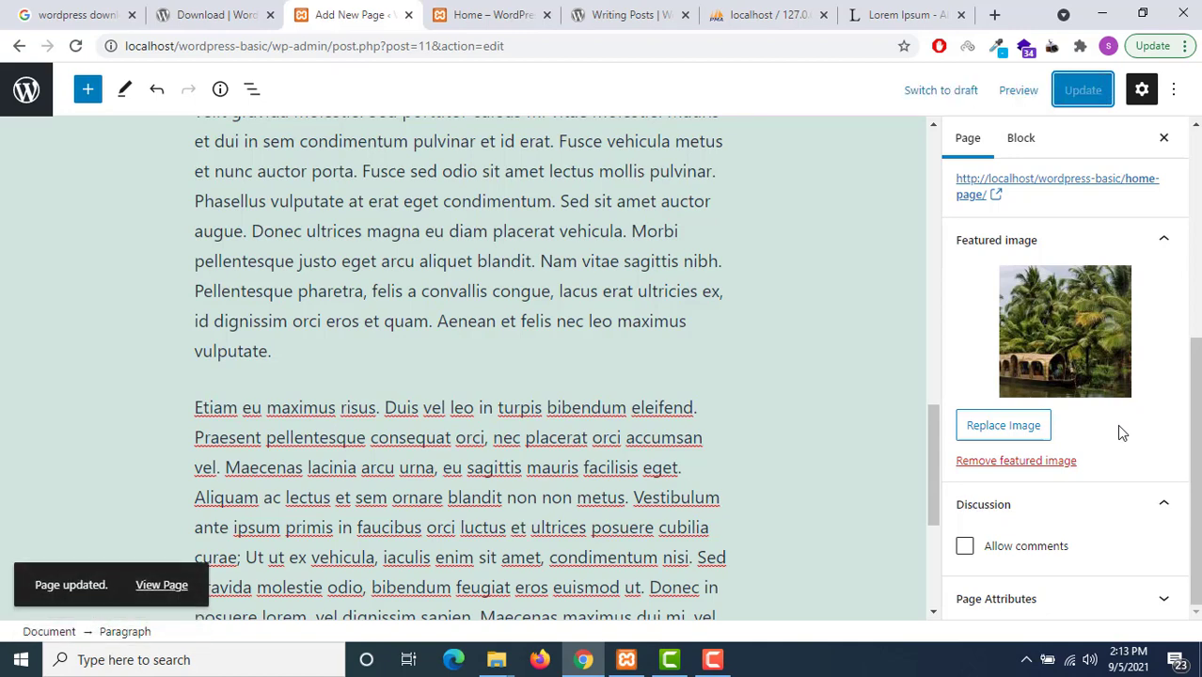
# Look over the Home page's attribute settings, then go back to the list of pages
pyautogui.click(1139, 599)
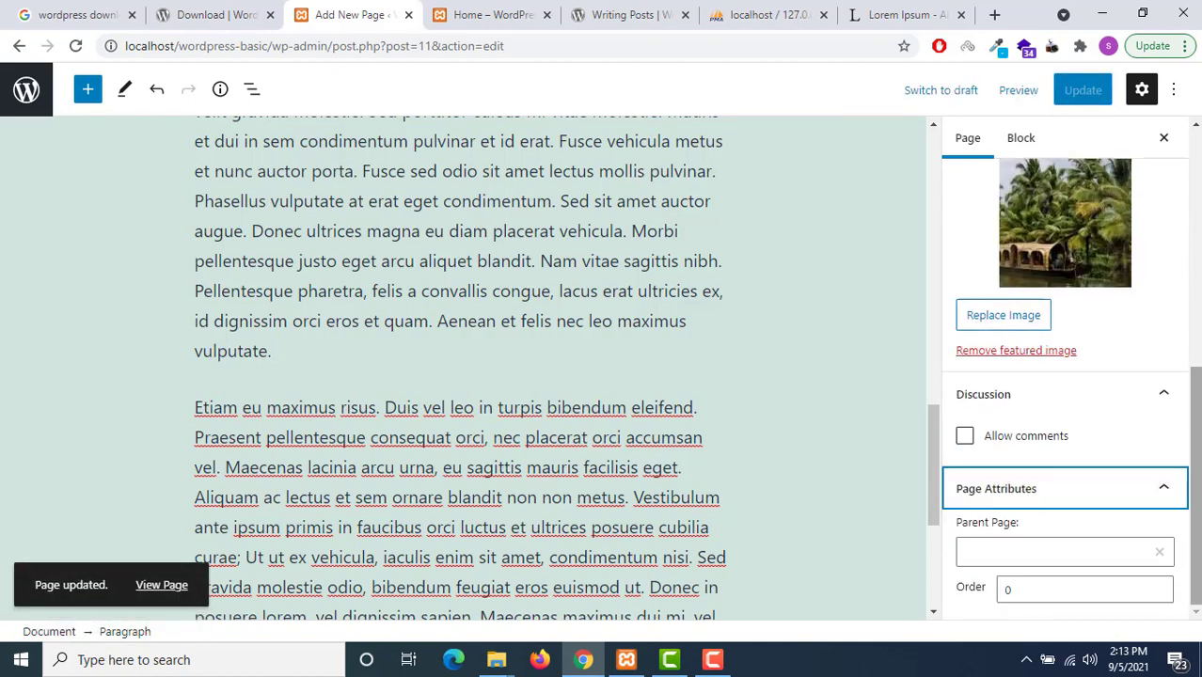
pyautogui.click(1196, 508)
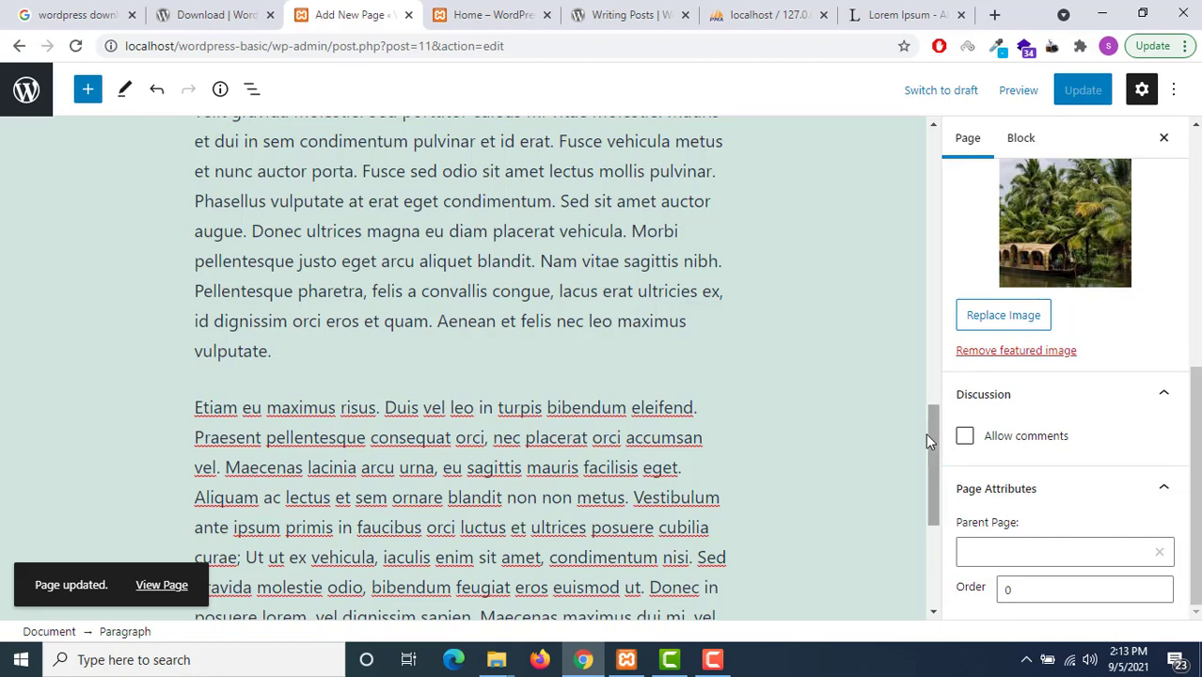
pyautogui.scroll(-4, 925, 433)
pyautogui.scroll(5, 1192, 422)
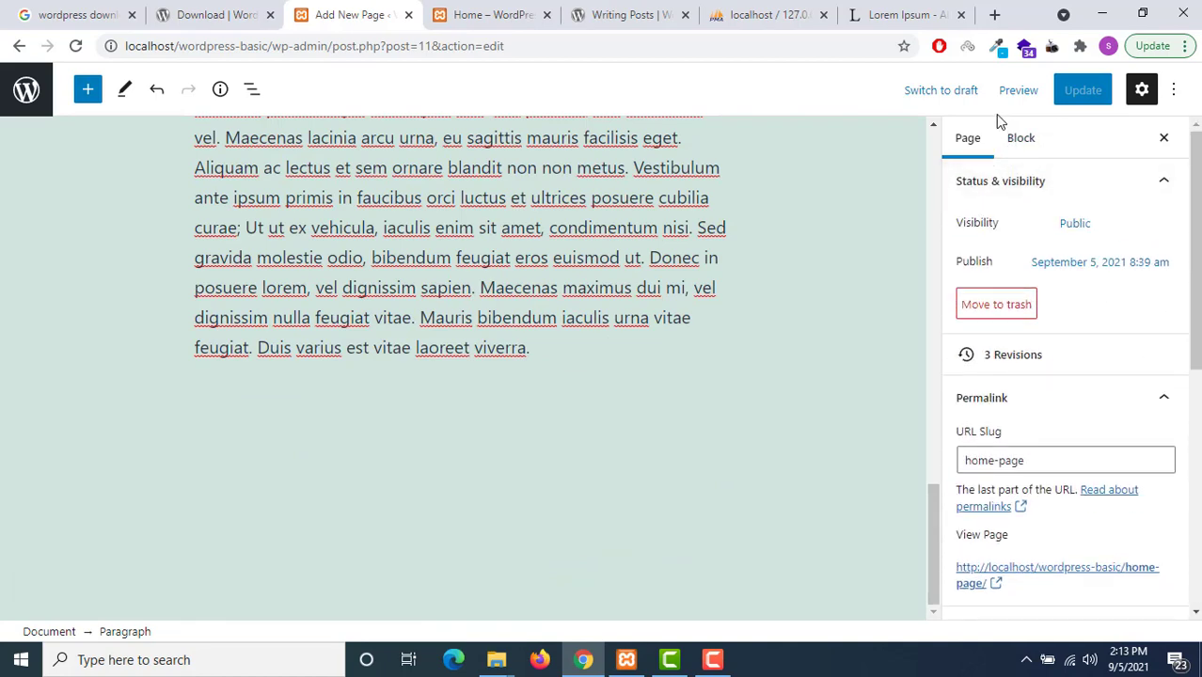
pyautogui.click(26, 114)
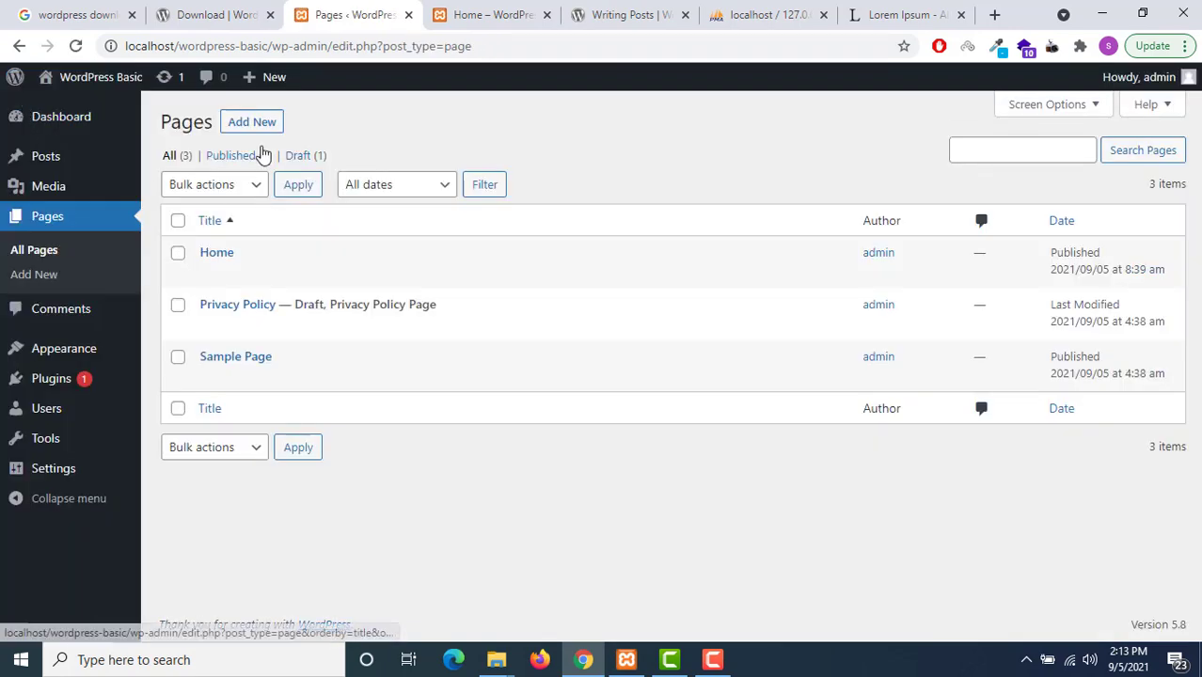
# Create a new page titled 'Sevices' and paste in lorem ipsum paragraphs
pyautogui.click(256, 121)
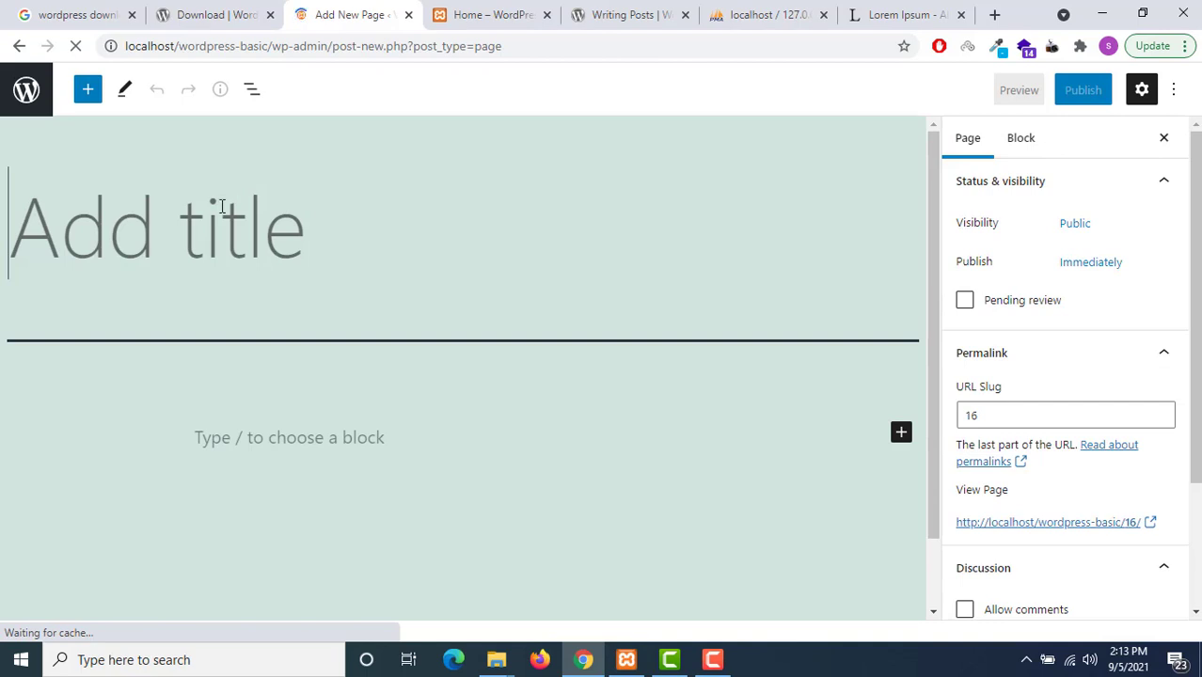
pyautogui.write('Se')
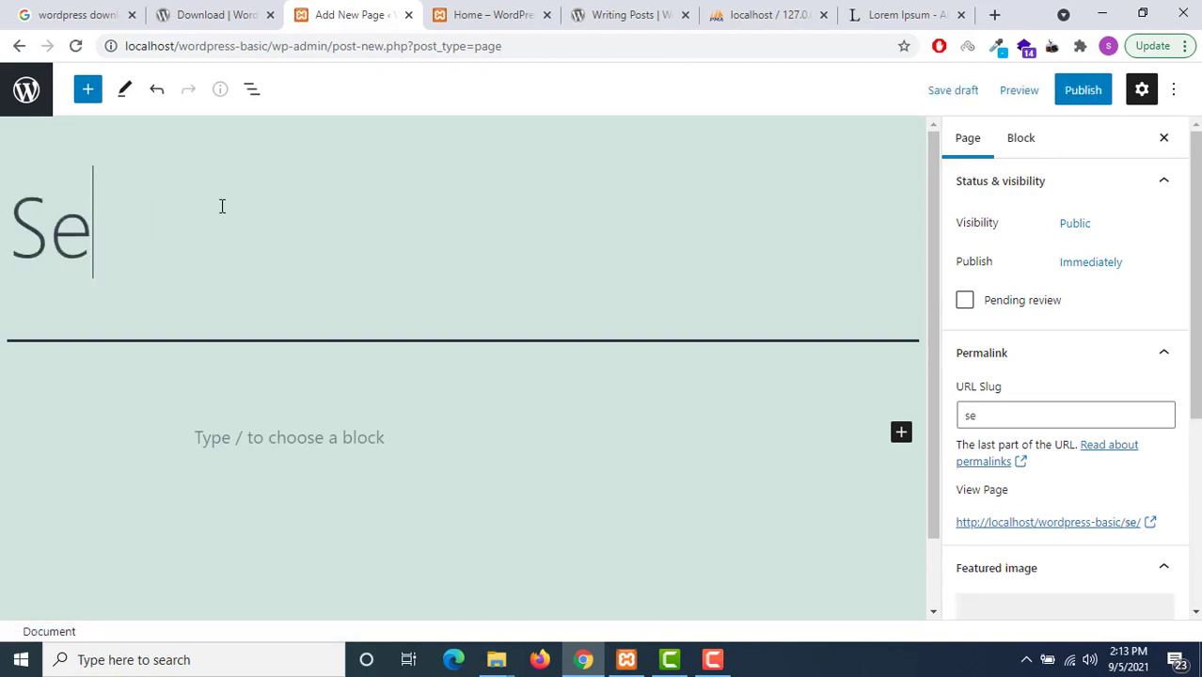
pyautogui.write('vices')
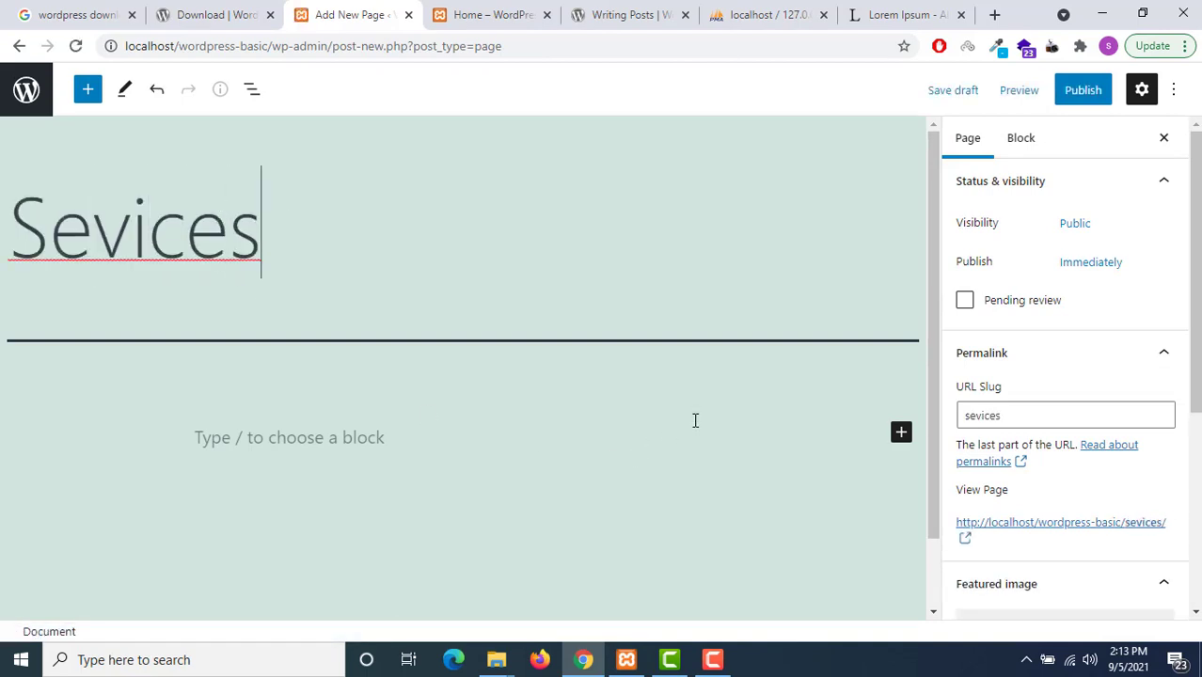
pyautogui.click(502, 436)
pyautogui.hotkey('ctrl', 'v')
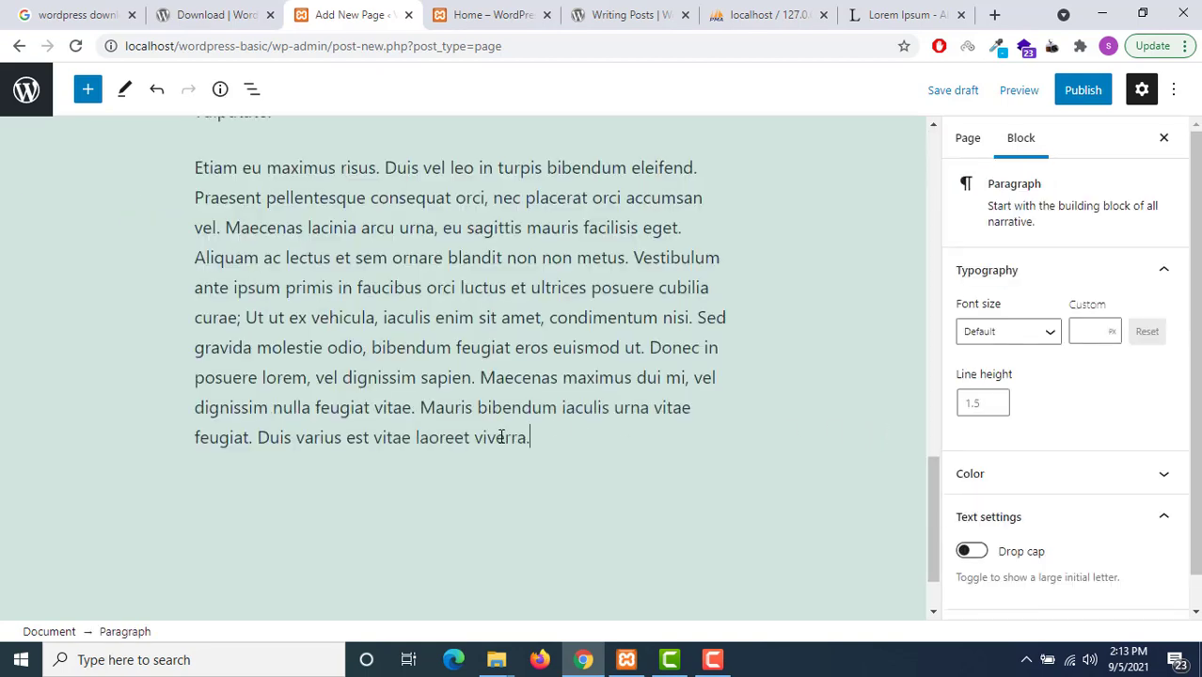
pyautogui.scroll(15, 862, 478)
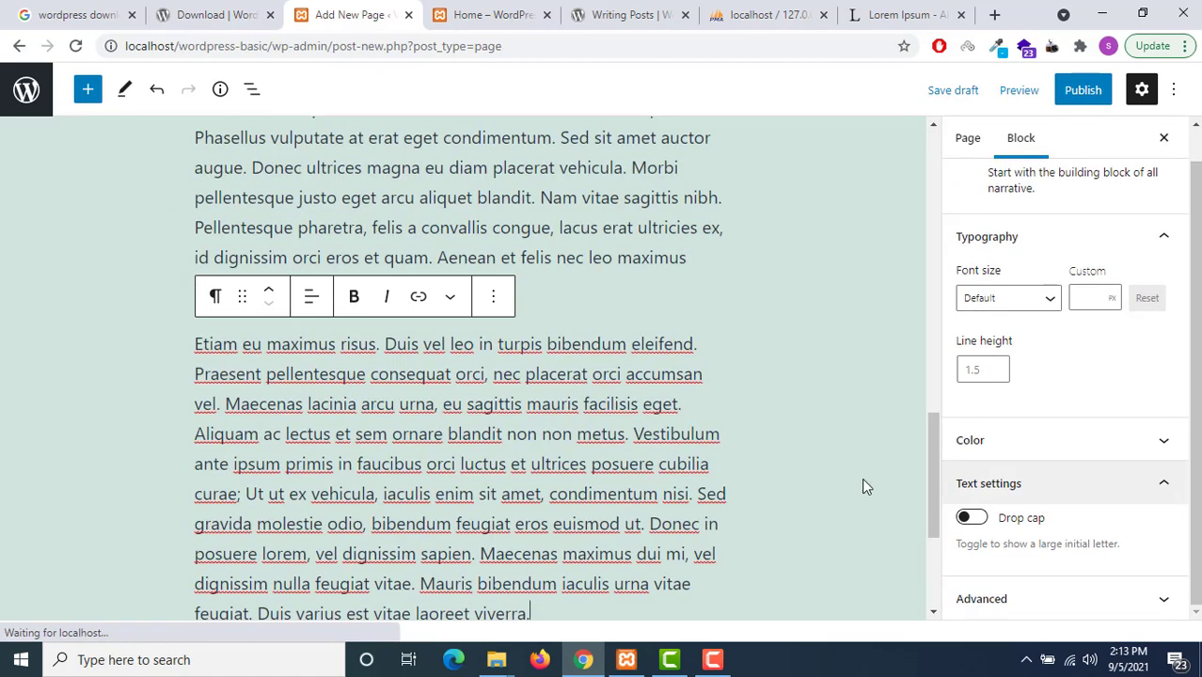
pyautogui.scroll(1, 1057, 373)
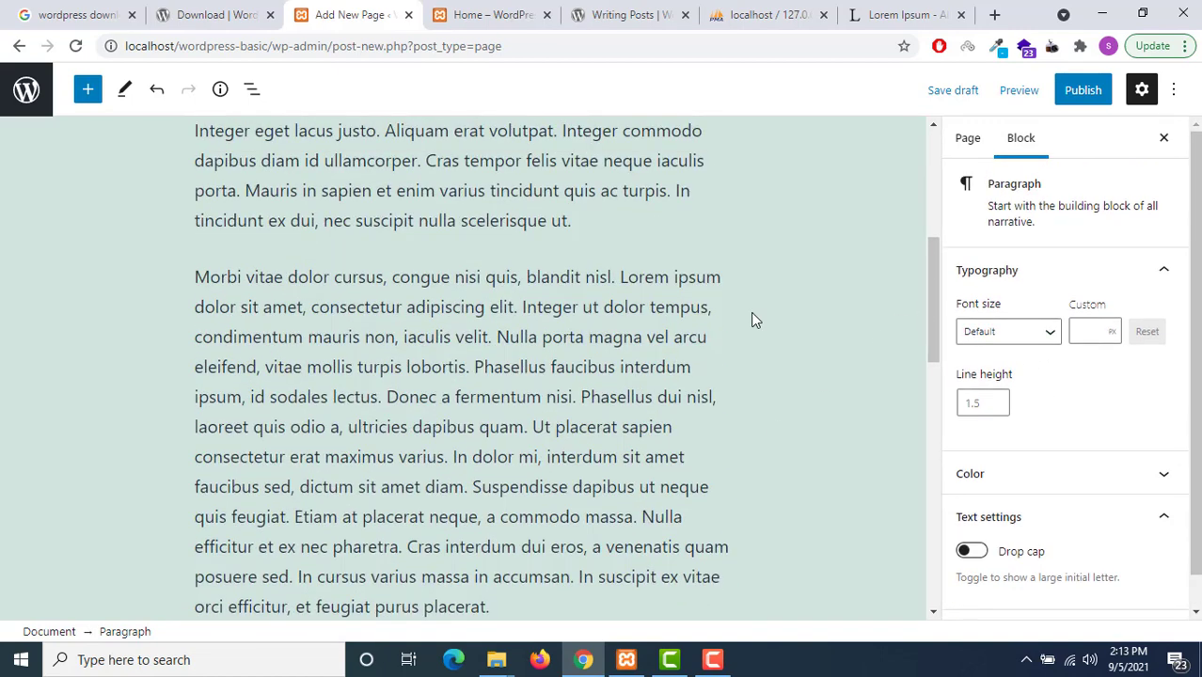
pyautogui.scroll(4, 781, 408)
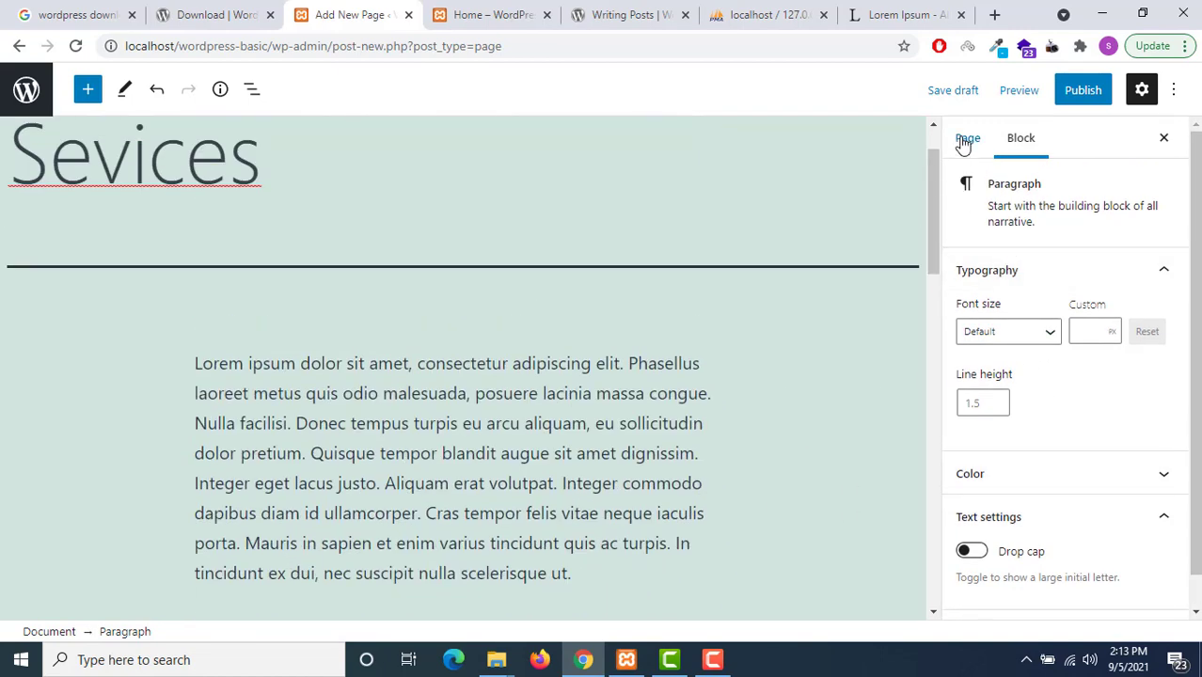
# Publish the Sevices page and go back to the pages list
pyautogui.click(1062, 98)
pyautogui.click(1062, 99)
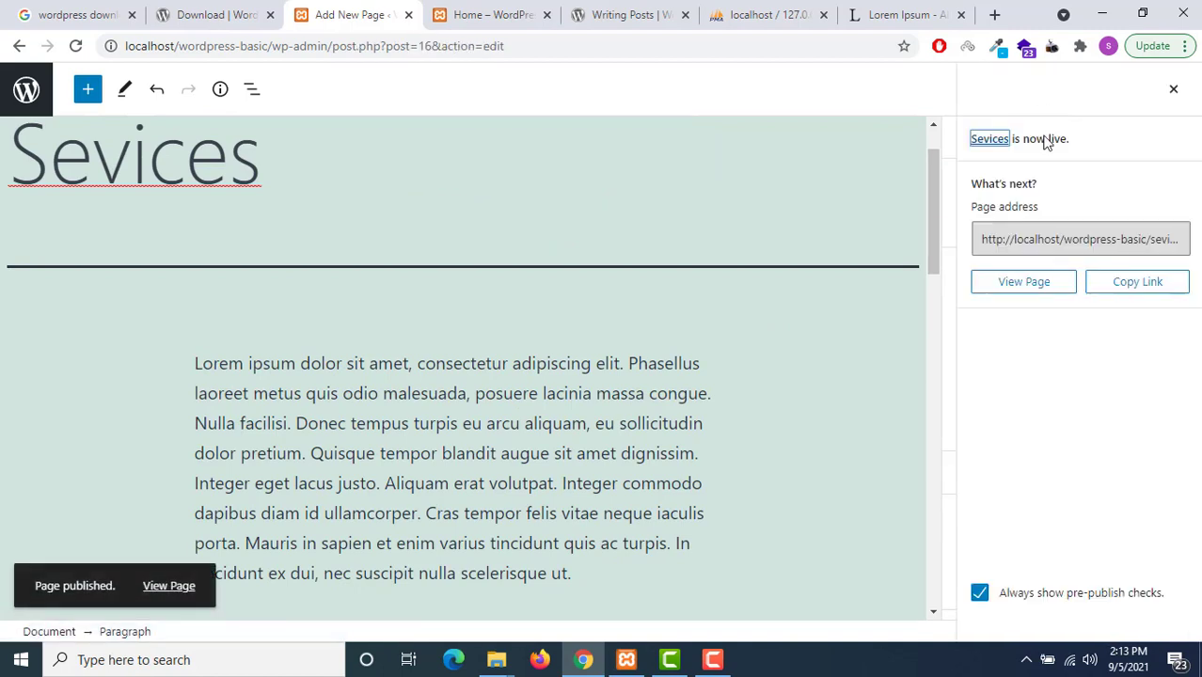
pyautogui.click(26, 89)
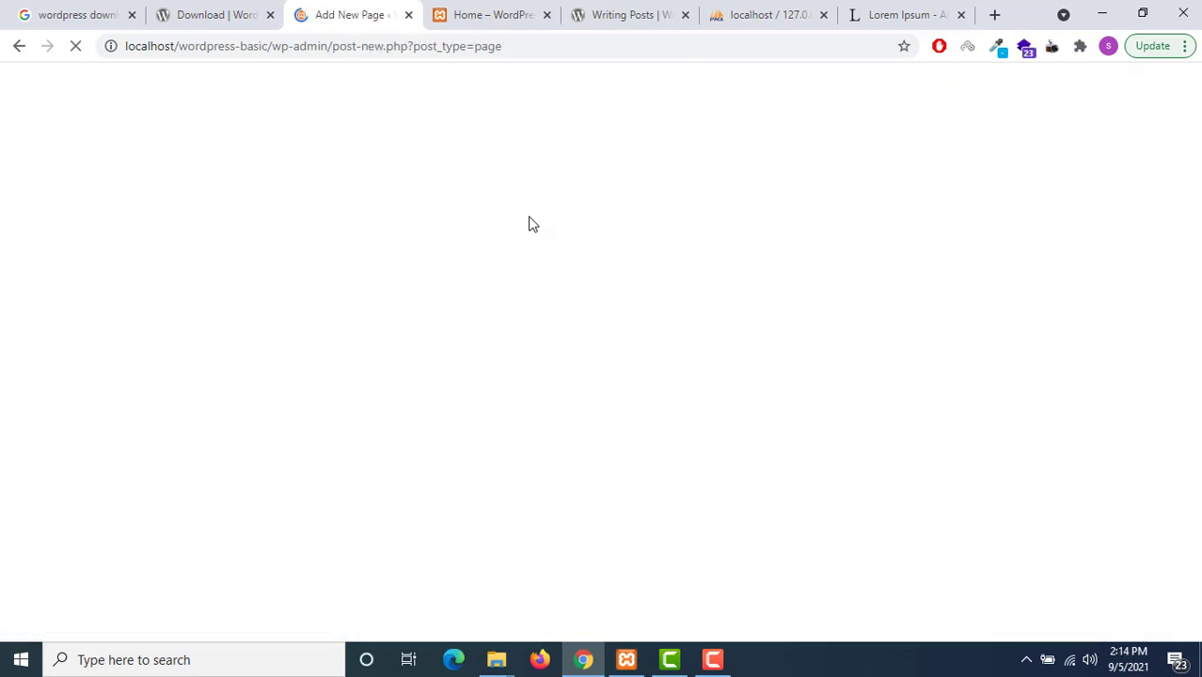
# Title the new page 'Service 1' and paste a lorem ipsum paragraph into it
pyautogui.write('Ser')
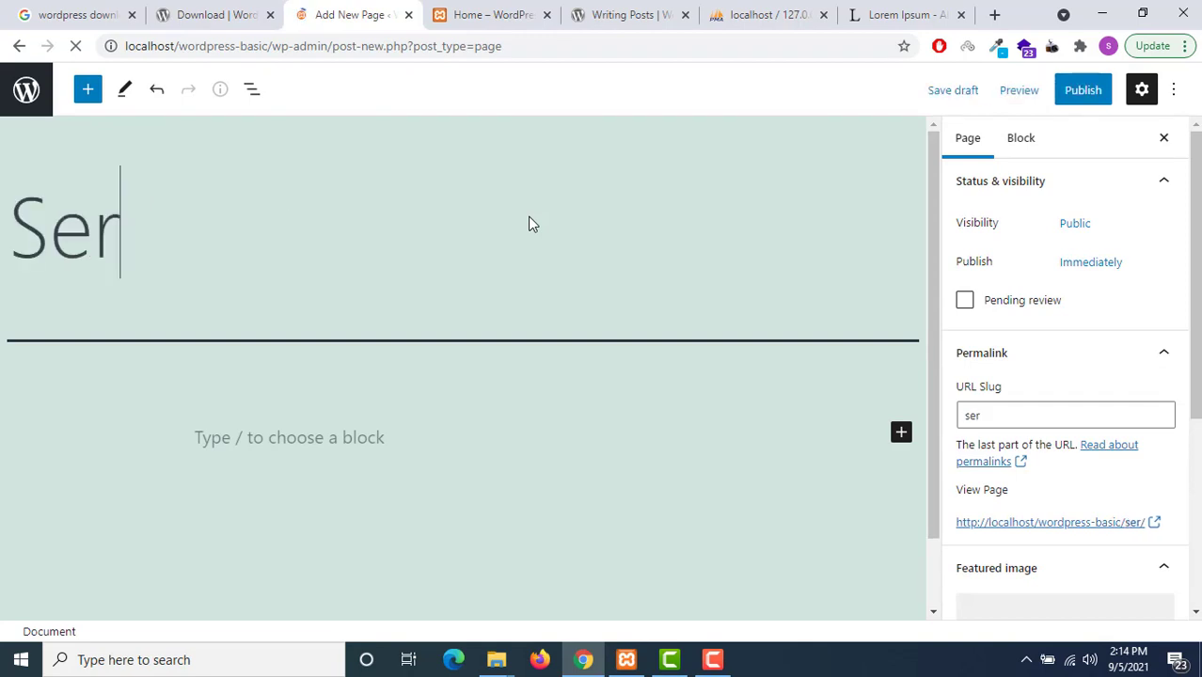
pyautogui.write('vice 1')
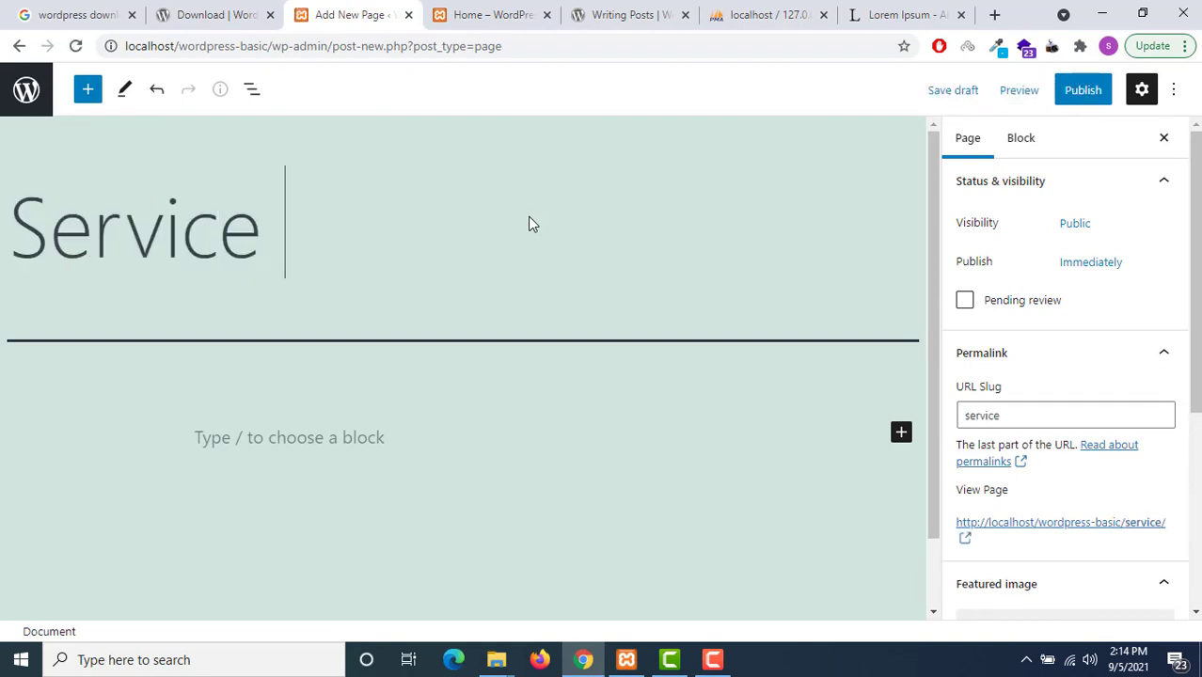
pyautogui.click(385, 425)
pyautogui.hotkey('ctrl', 'v')
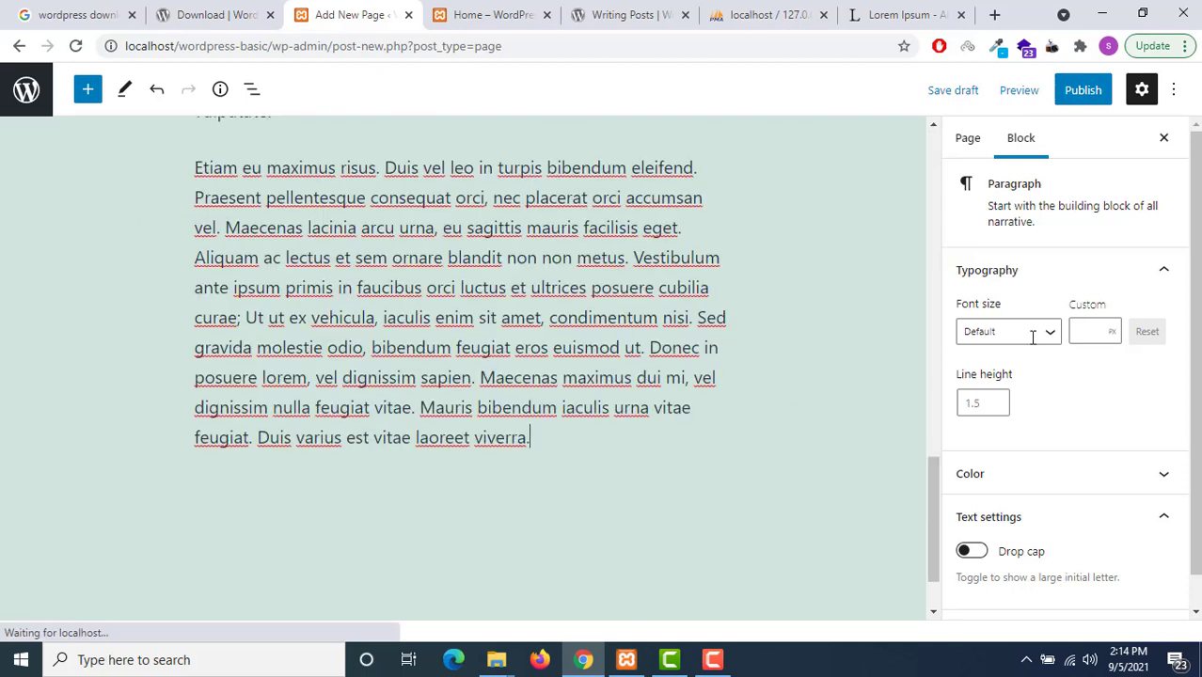
pyautogui.scroll(-1, 1028, 378)
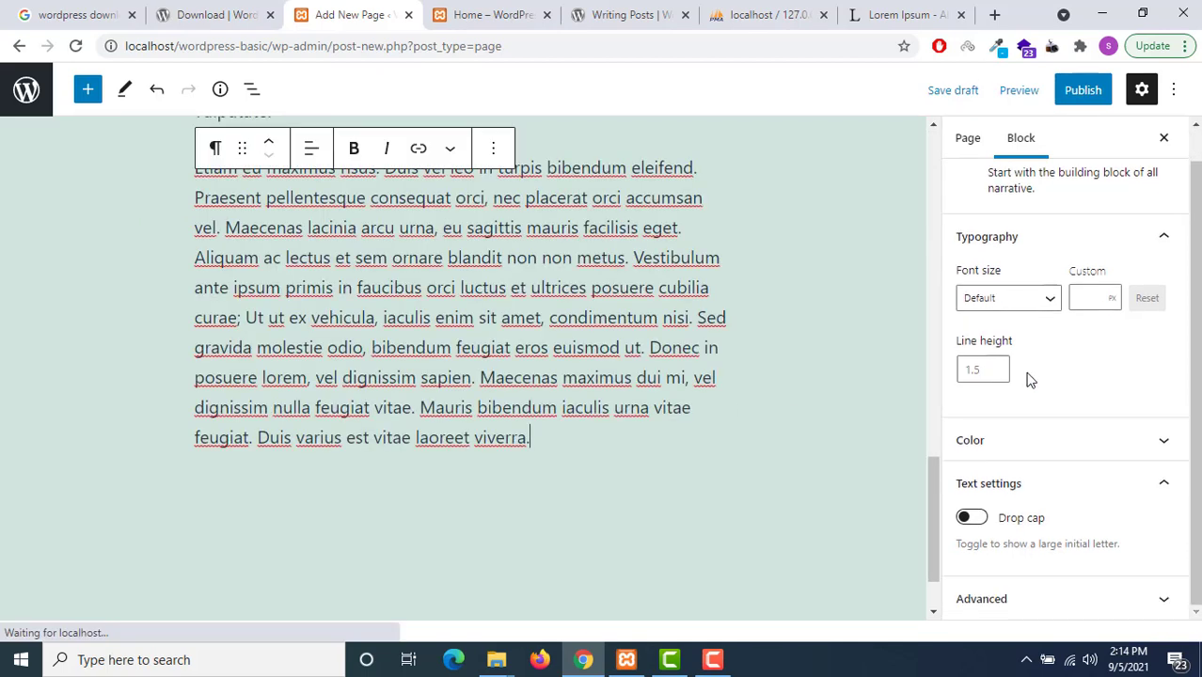
pyautogui.click(1105, 598)
pyautogui.scroll(3, 1080, 511)
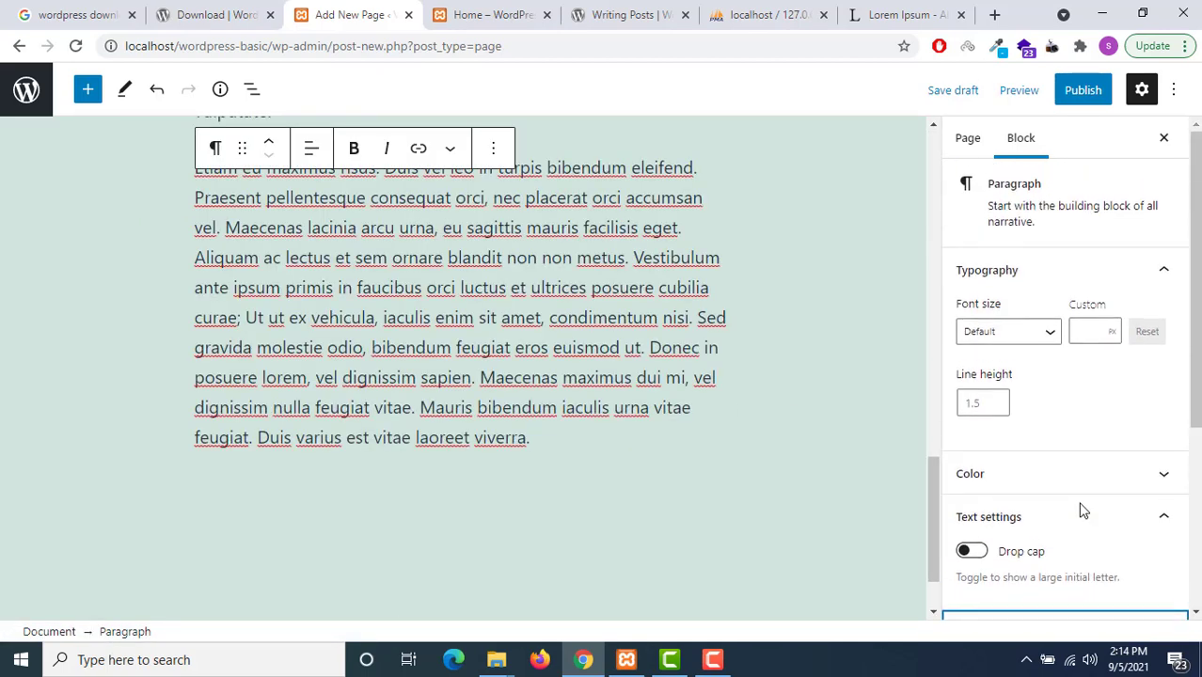
pyautogui.click(970, 141)
pyautogui.scroll(-4, 1073, 352)
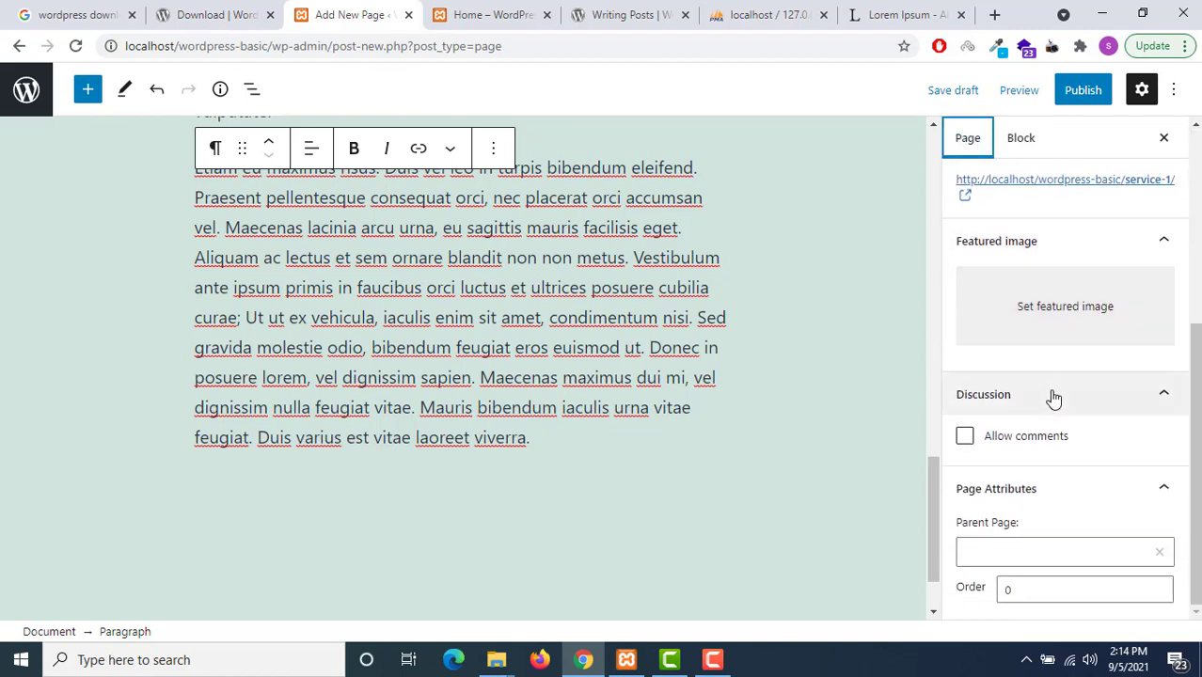
# Set the page's parent to Sevices and its order to 1
pyautogui.click(1122, 555)
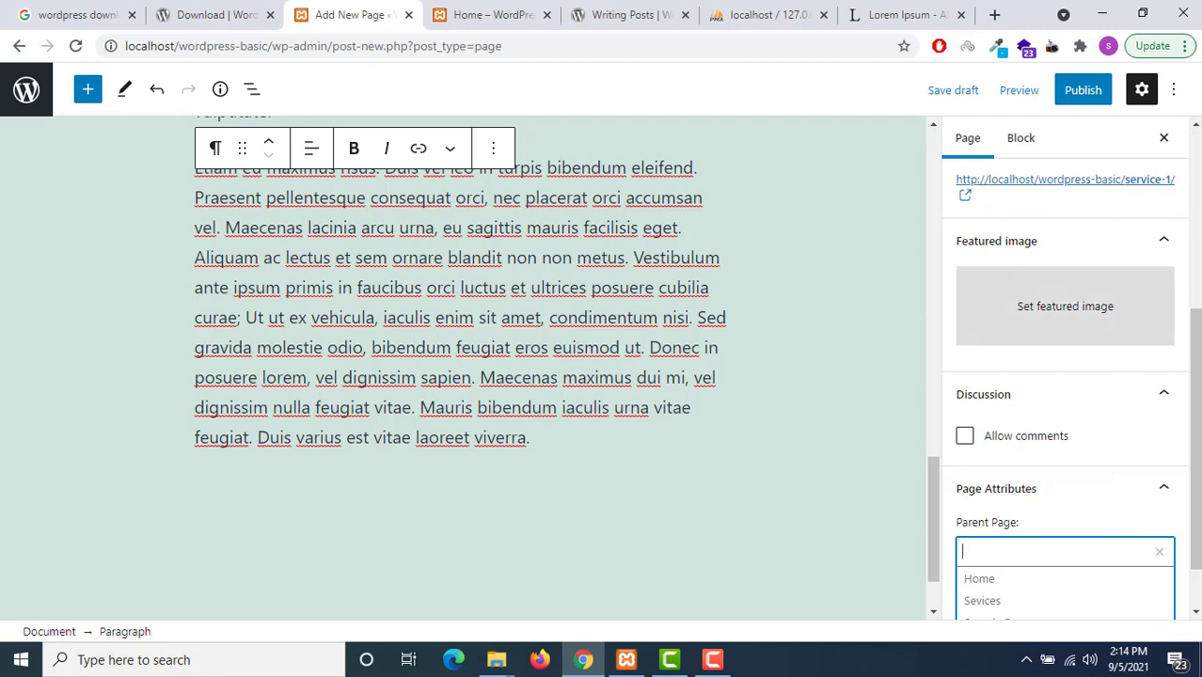
pyautogui.click(1087, 537)
pyautogui.click(1063, 550)
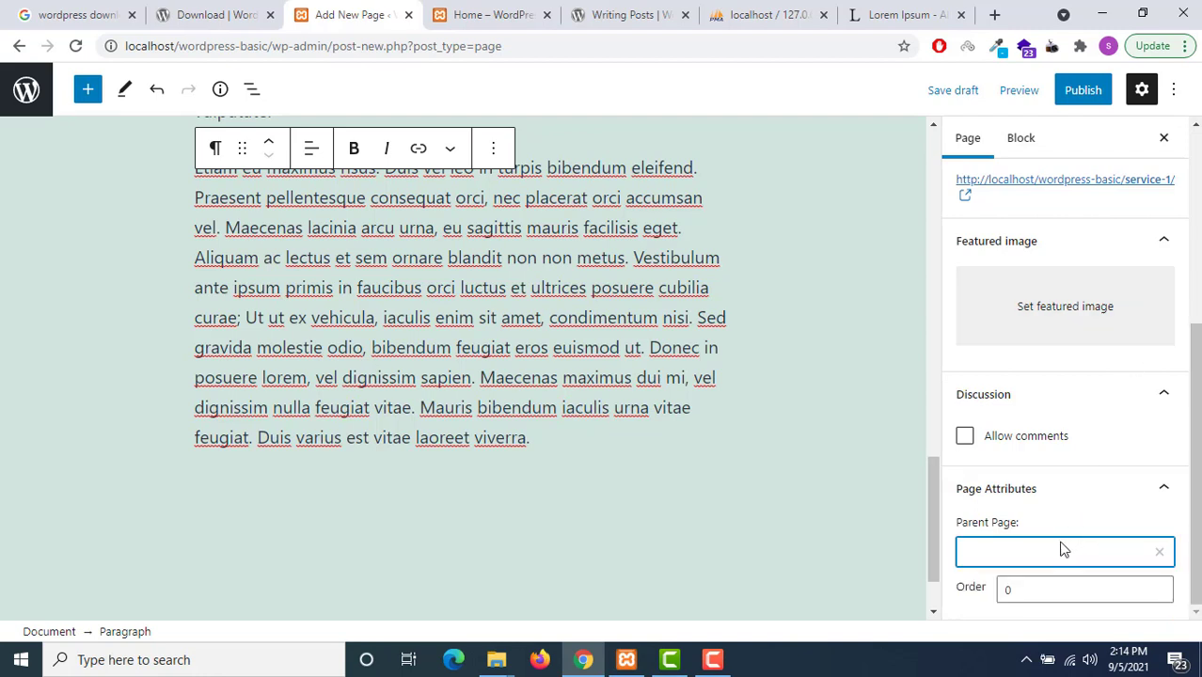
pyautogui.click(1030, 547)
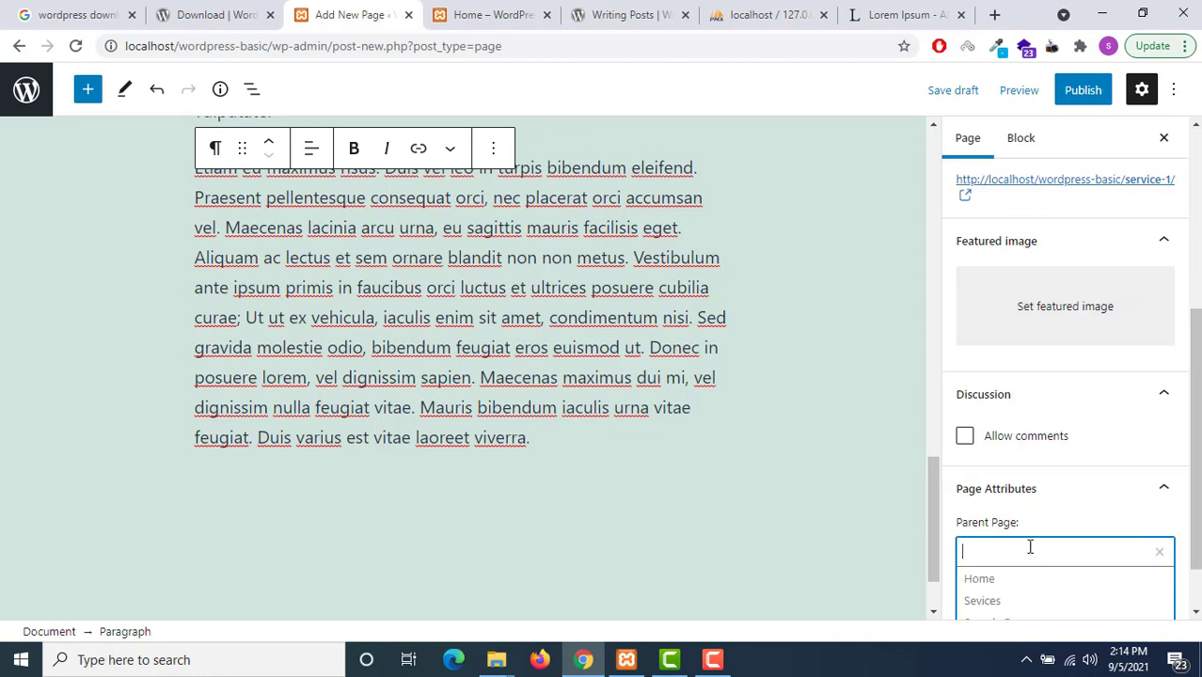
pyautogui.click(993, 604)
pyautogui.click(1197, 522)
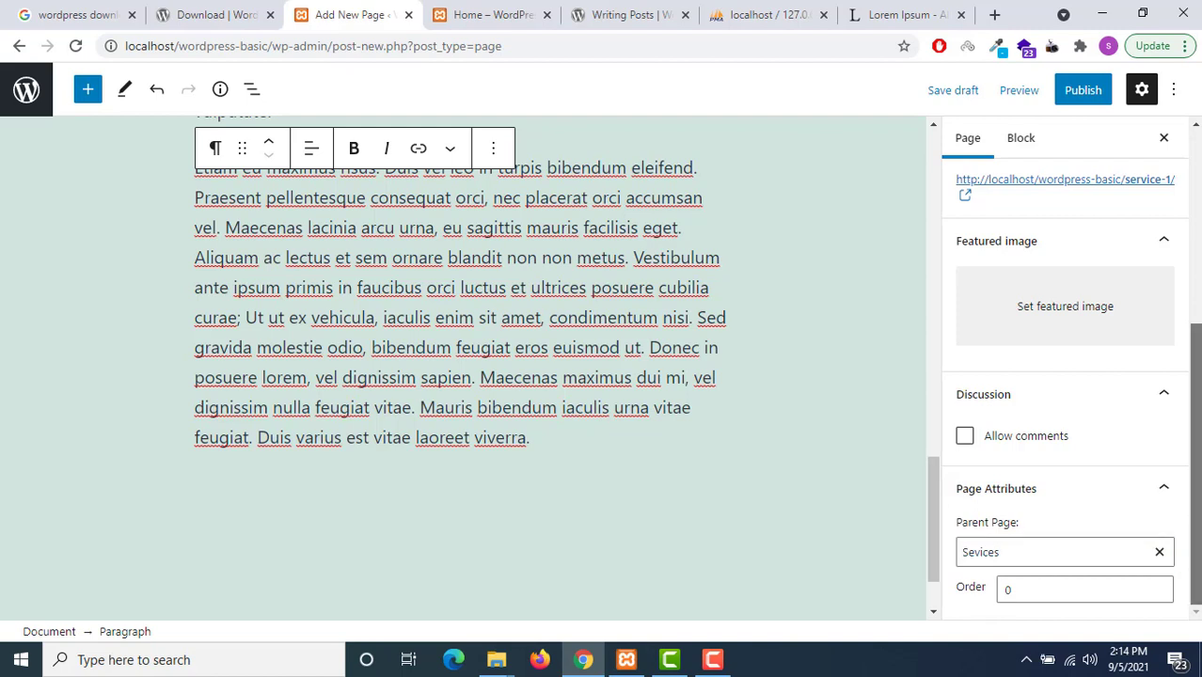
pyautogui.click(1024, 585)
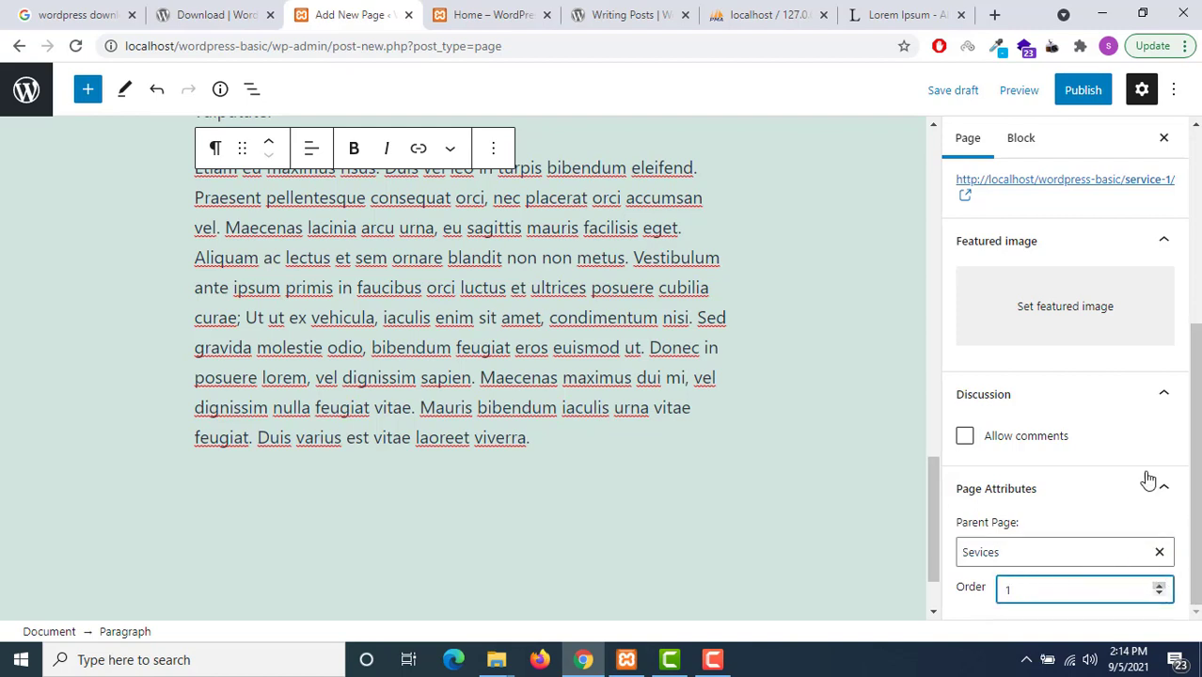
pyautogui.click(1197, 470)
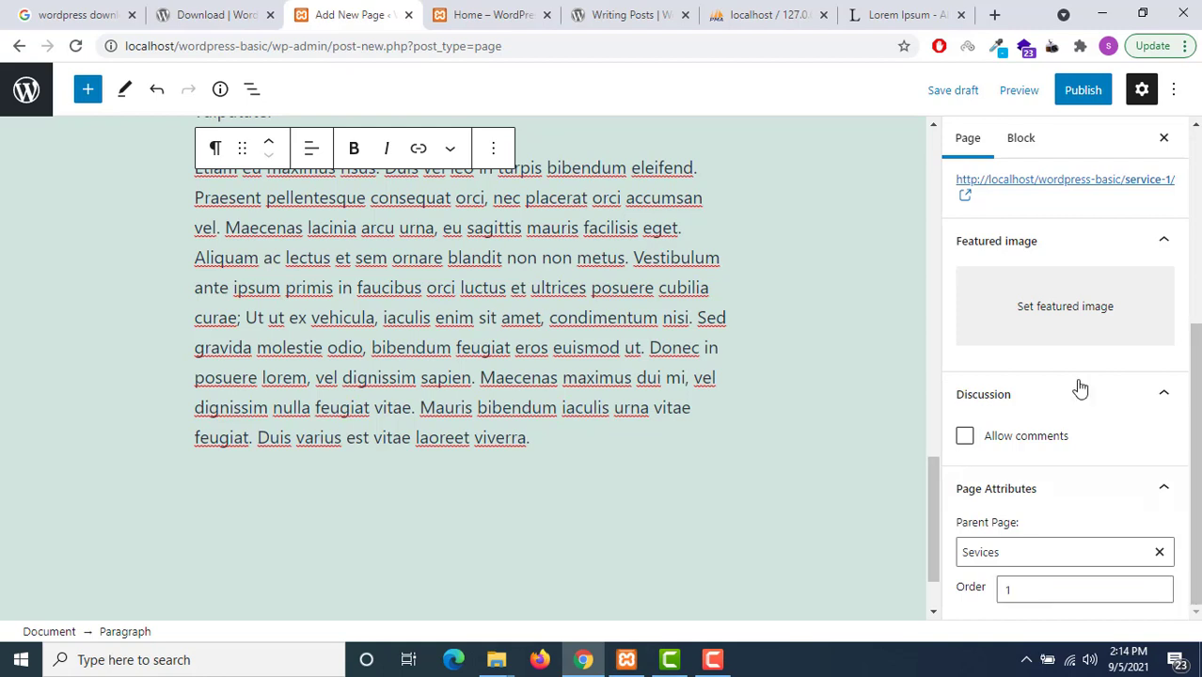
# Publish Service 1 and return to the list of all pages
pyautogui.click(1082, 90)
pyautogui.click(1026, 92)
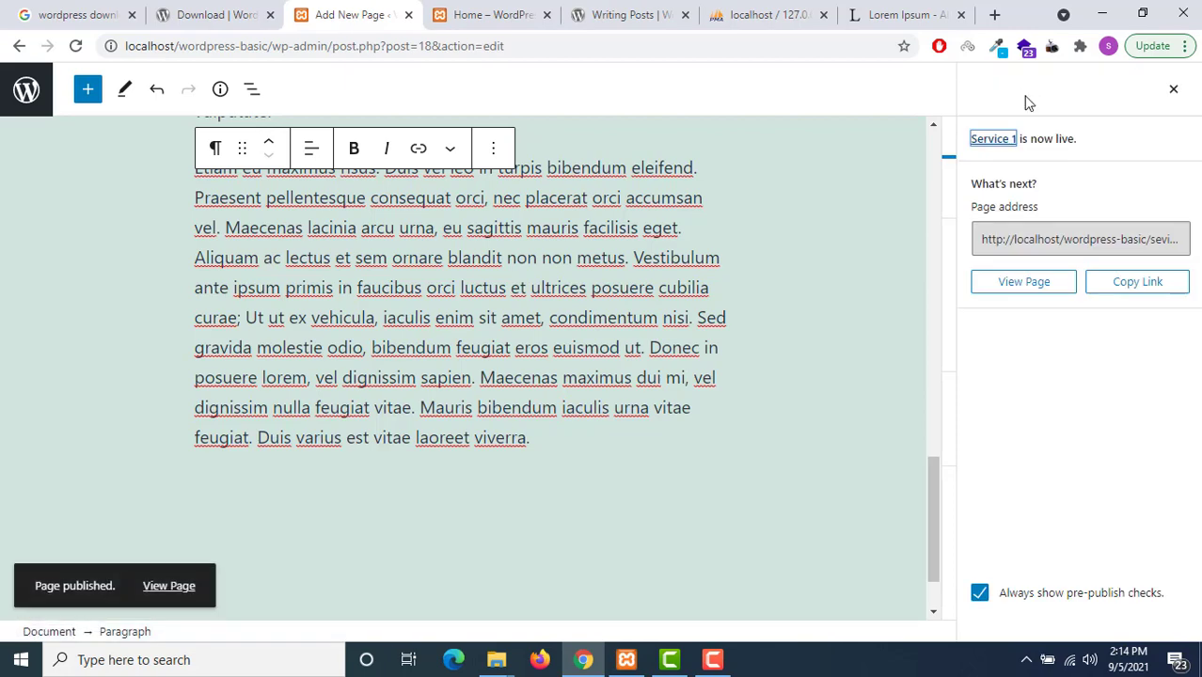
pyautogui.click(26, 91)
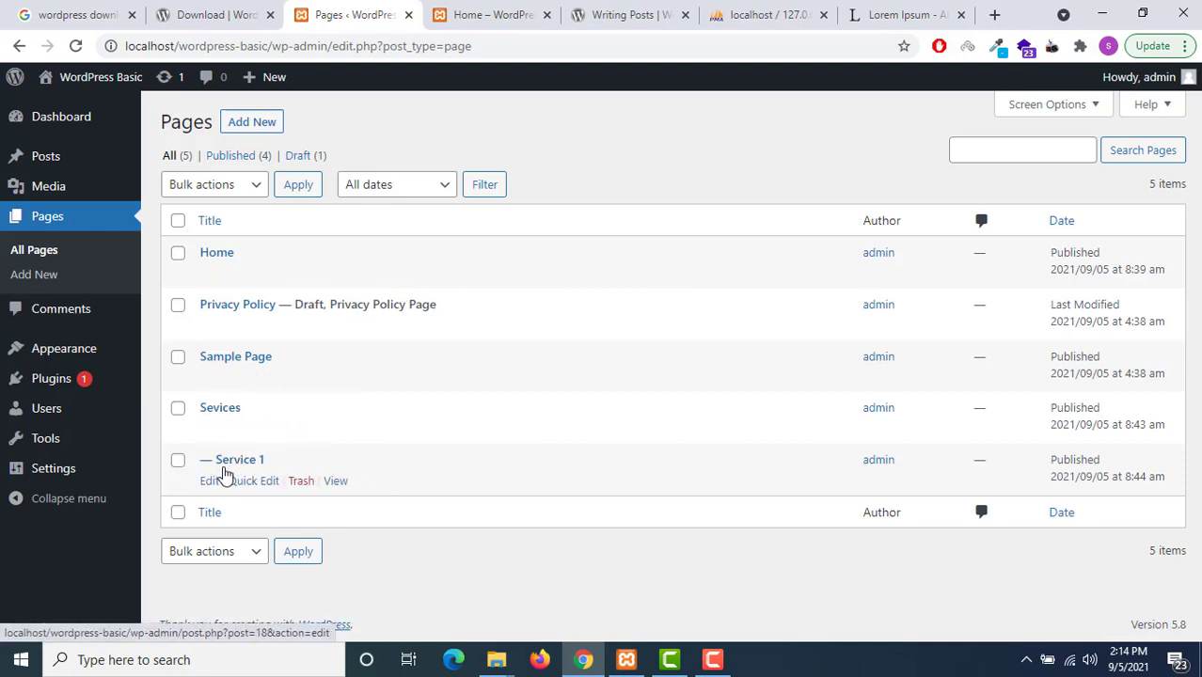
# Create a new page titled 'Service 2' with pasted lorem ipsum text
pyautogui.click(250, 124)
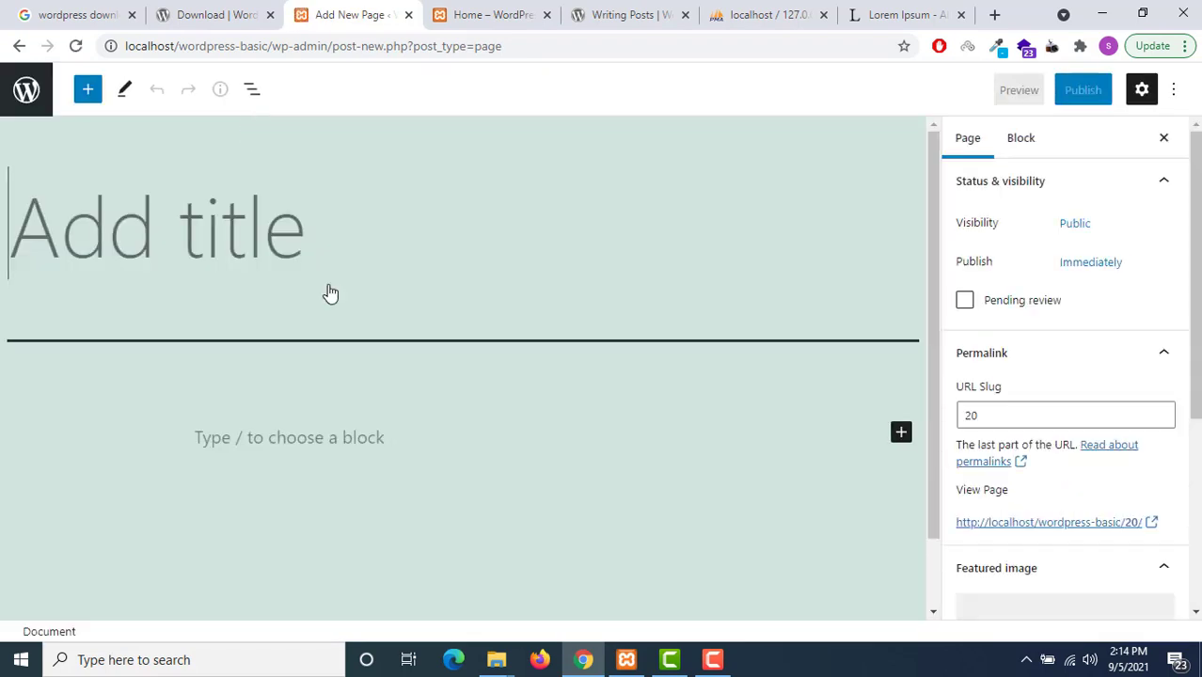
pyautogui.write('Serv')
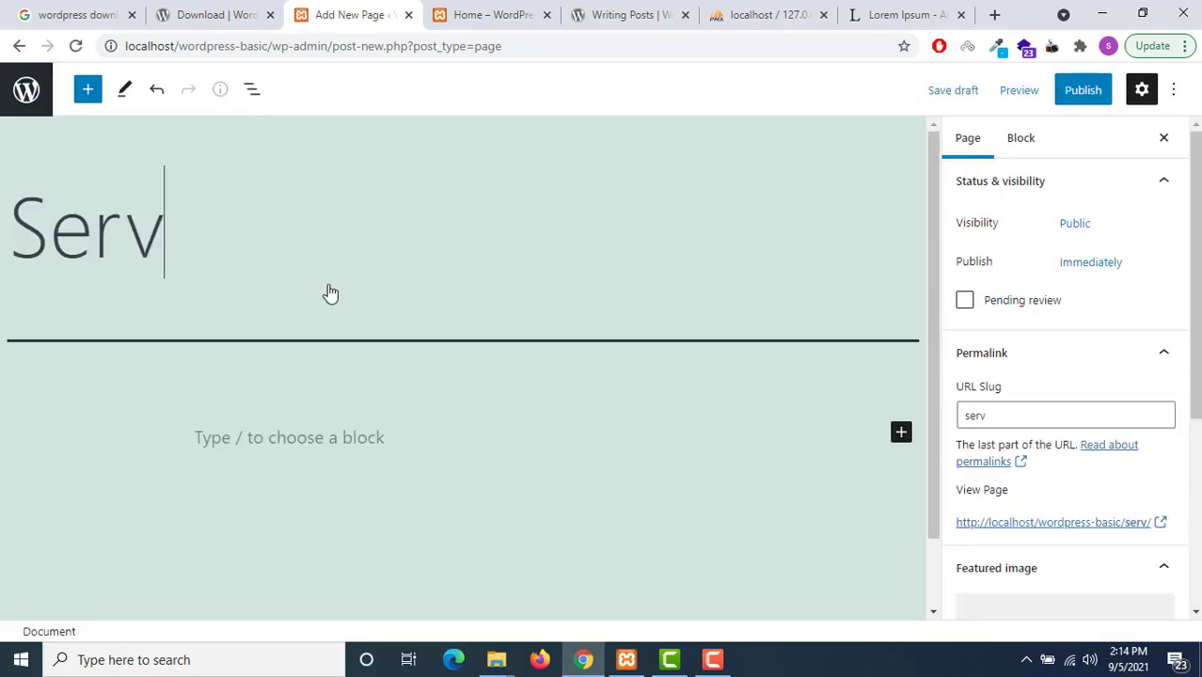
pyautogui.write('ice 2')
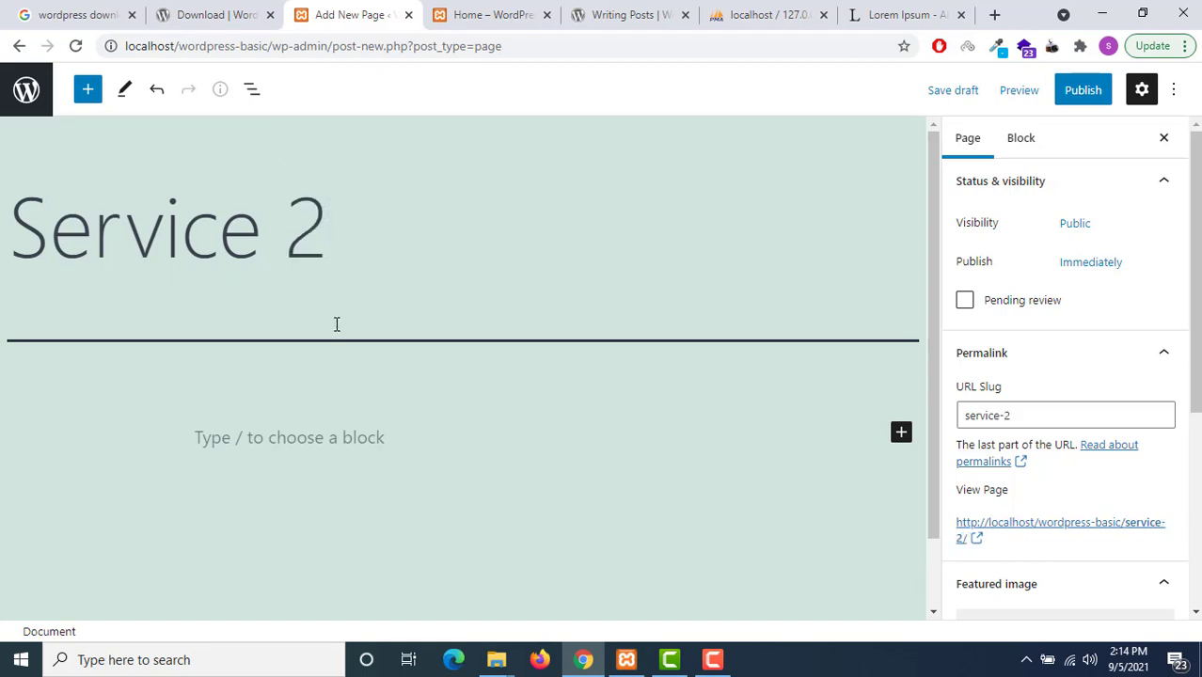
pyautogui.click(326, 437)
pyautogui.hotkey('ctrl', 'v')
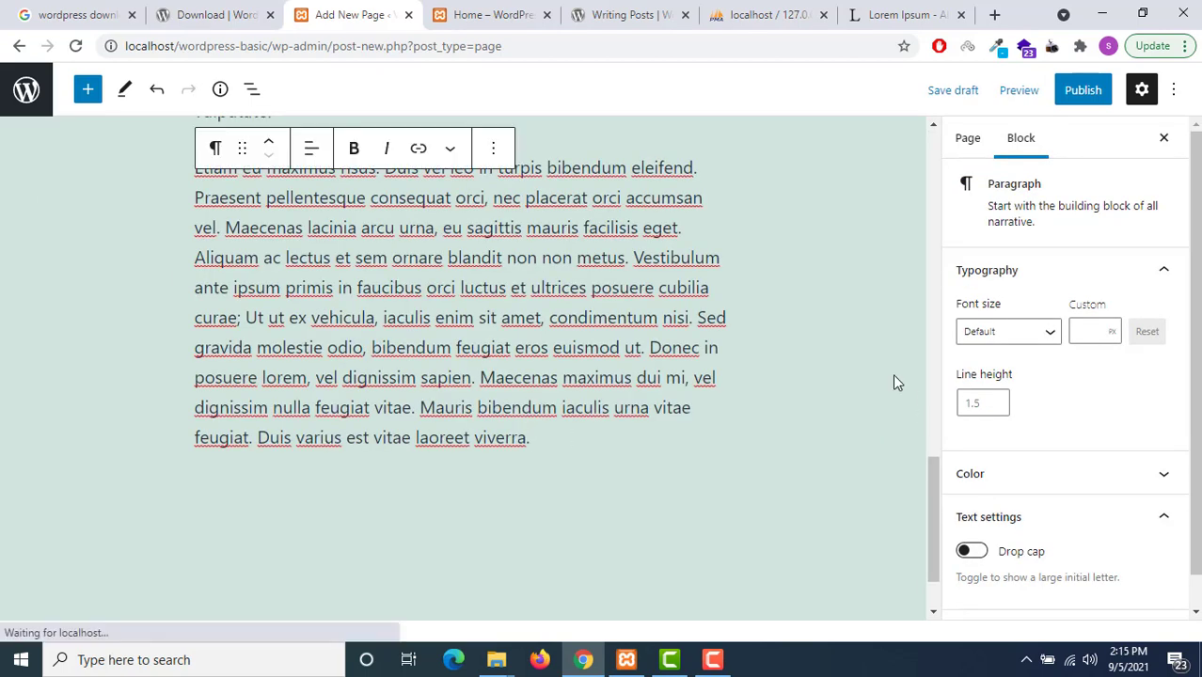
pyautogui.scroll(-1, 1176, 363)
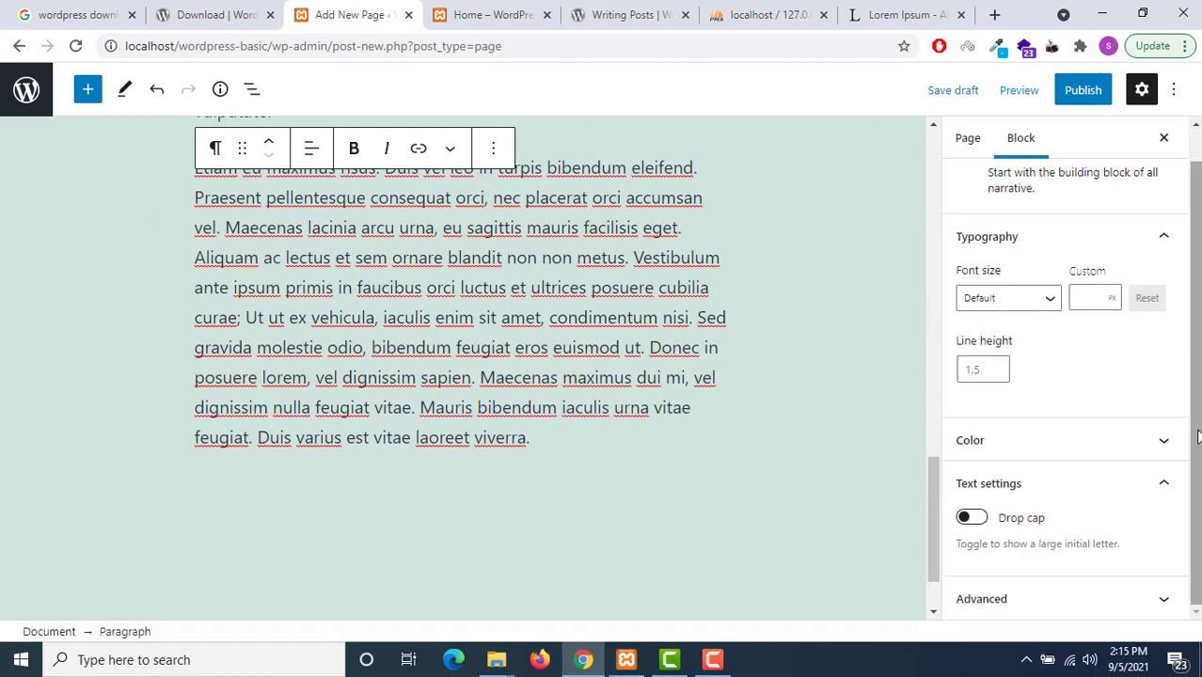
pyautogui.scroll(1, 997, 282)
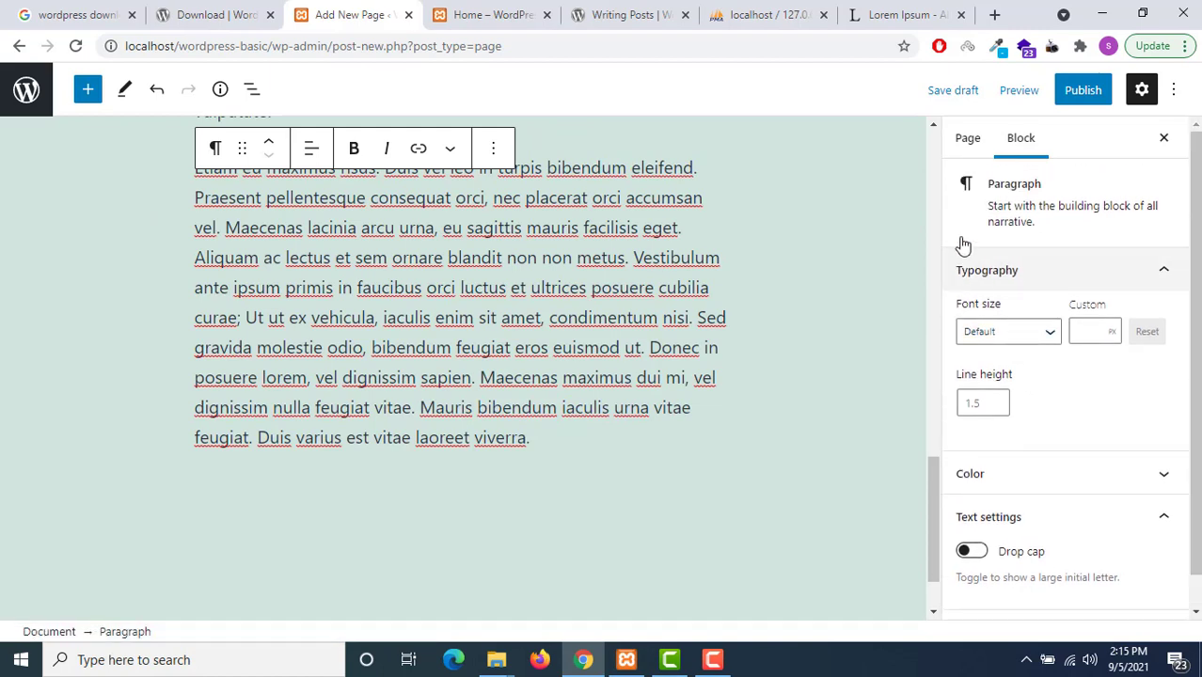
# Make Sevices the parent page of Service 2 with order 2
pyautogui.click(969, 139)
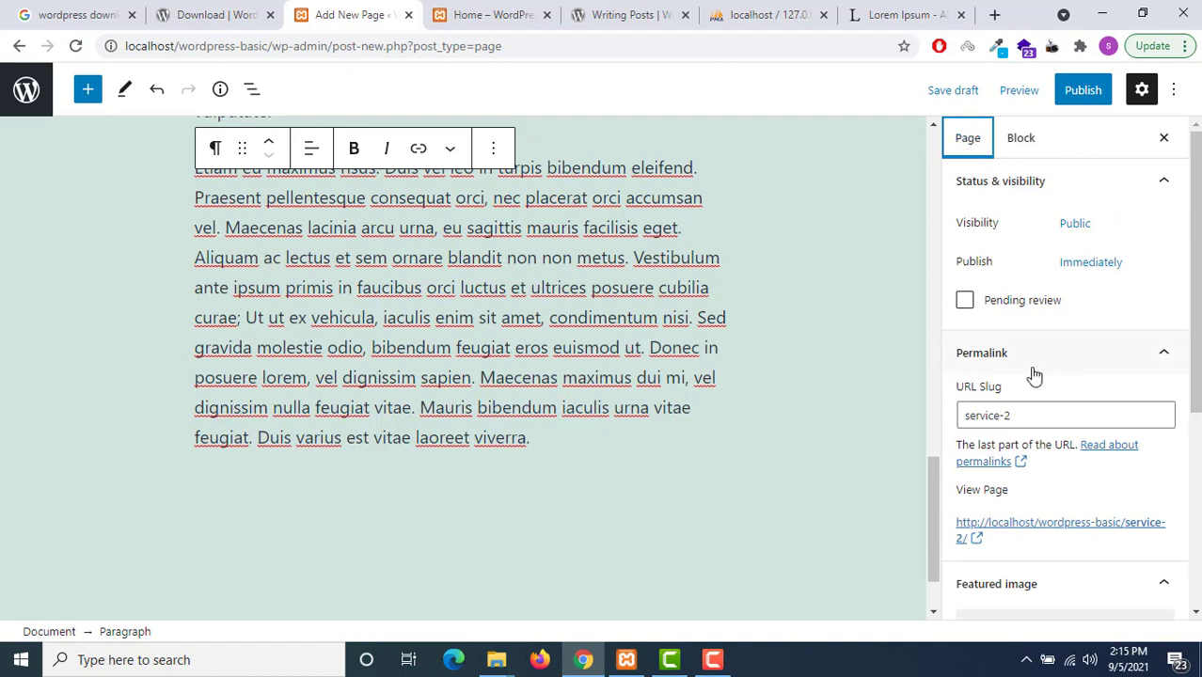
pyautogui.scroll(-1, 1033, 378)
pyautogui.scroll(-3, 1089, 454)
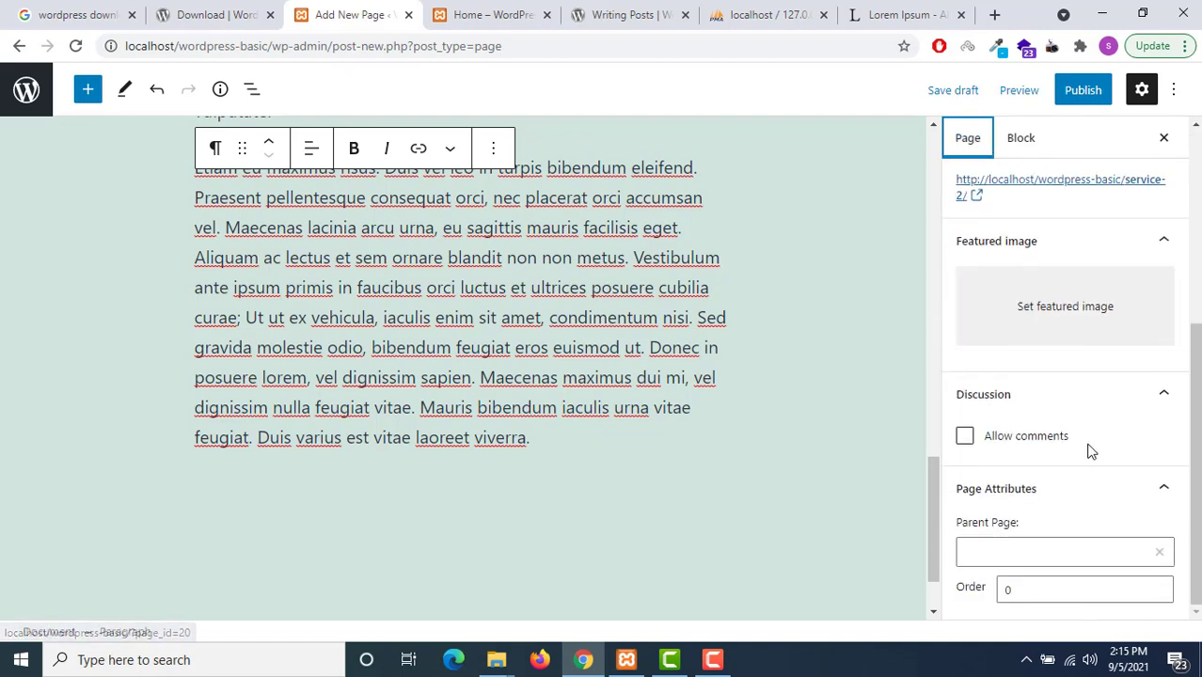
pyautogui.click(1039, 552)
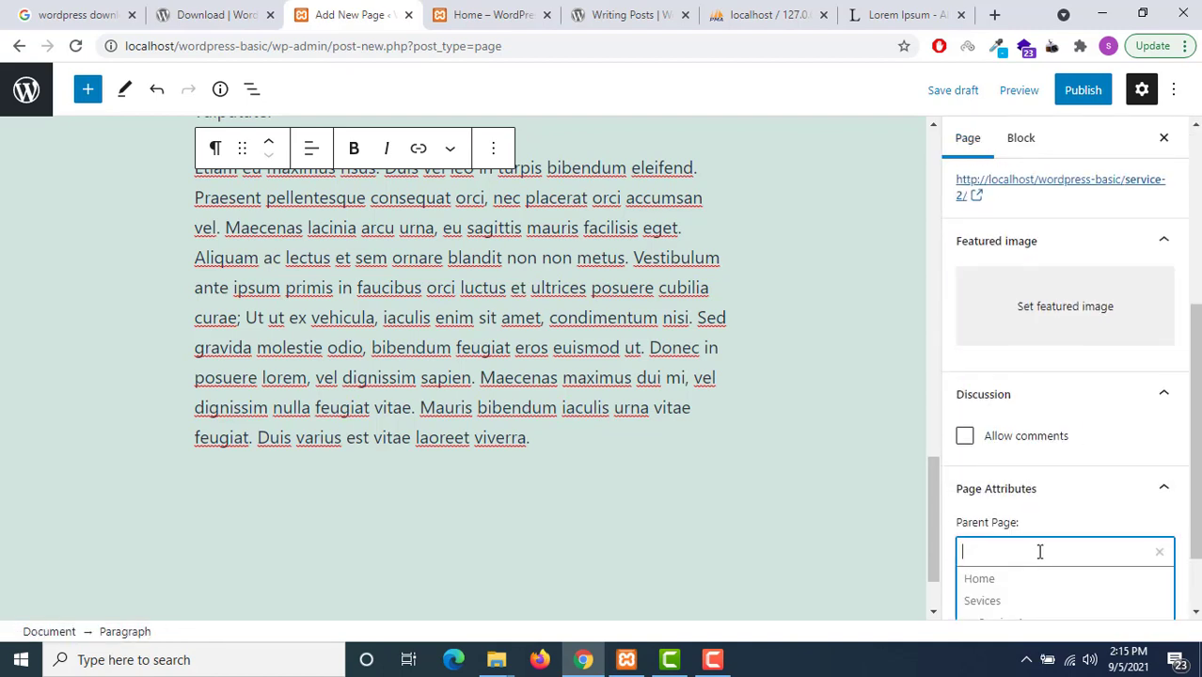
pyautogui.click(1016, 601)
pyautogui.click(1025, 586)
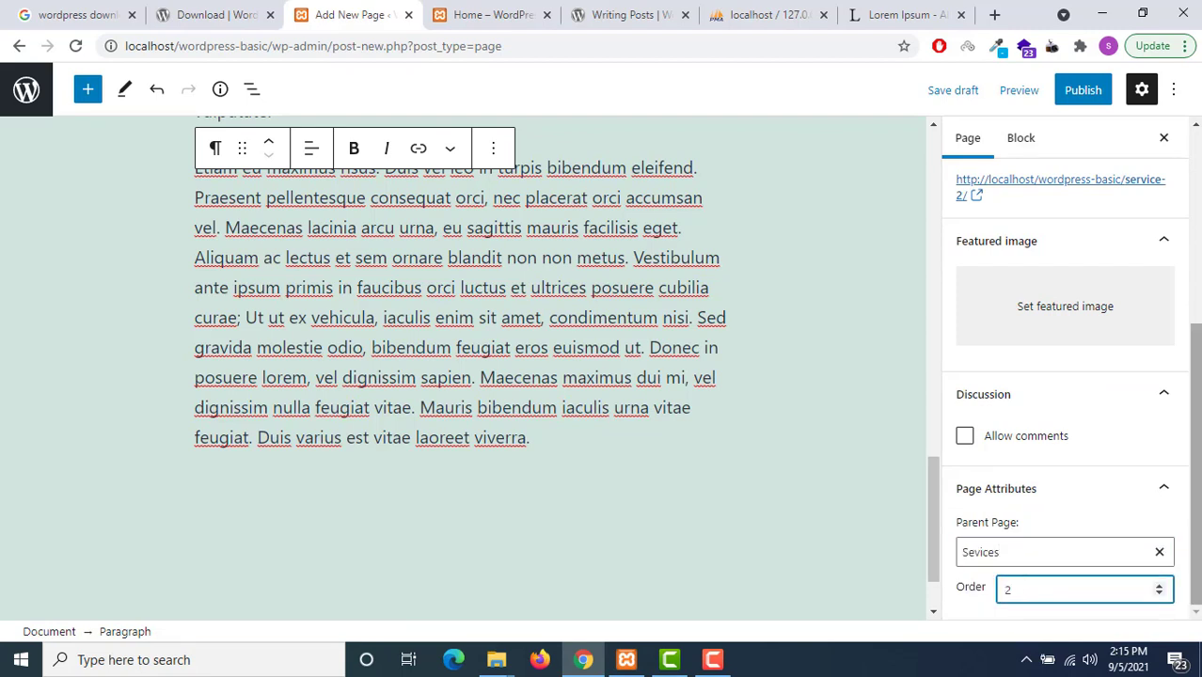
pyautogui.click(1196, 564)
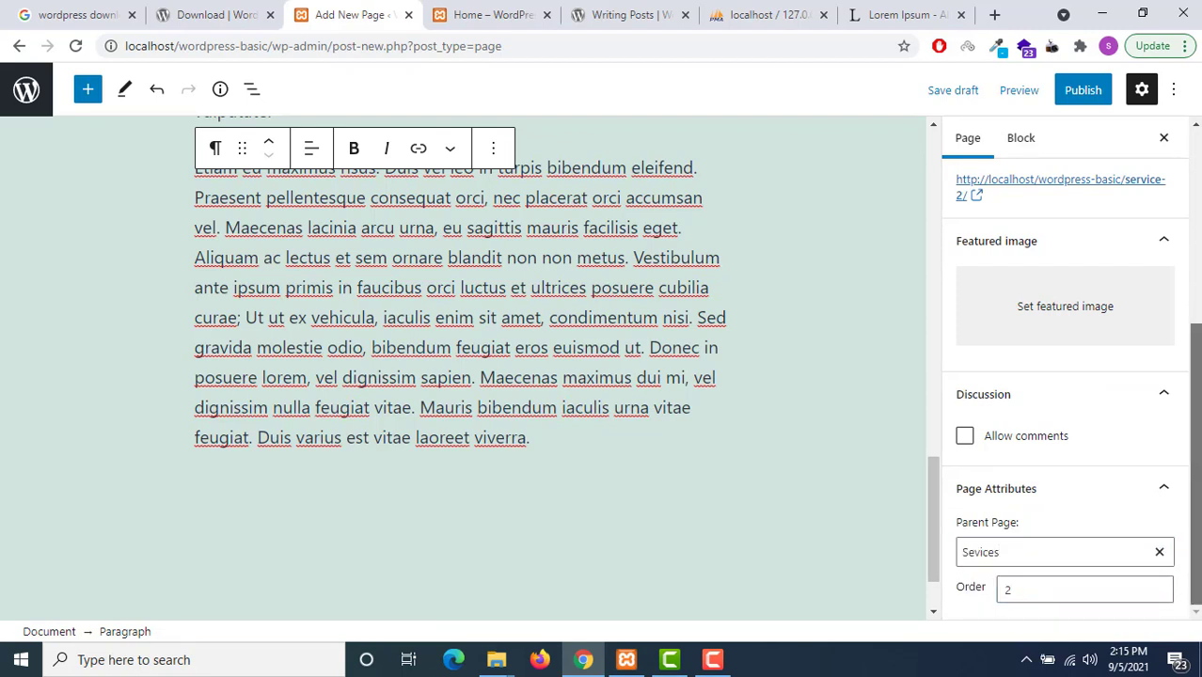
# Publish Service 2 and dismiss the post-publish summary
pyautogui.click(1080, 89)
pyautogui.click(1050, 104)
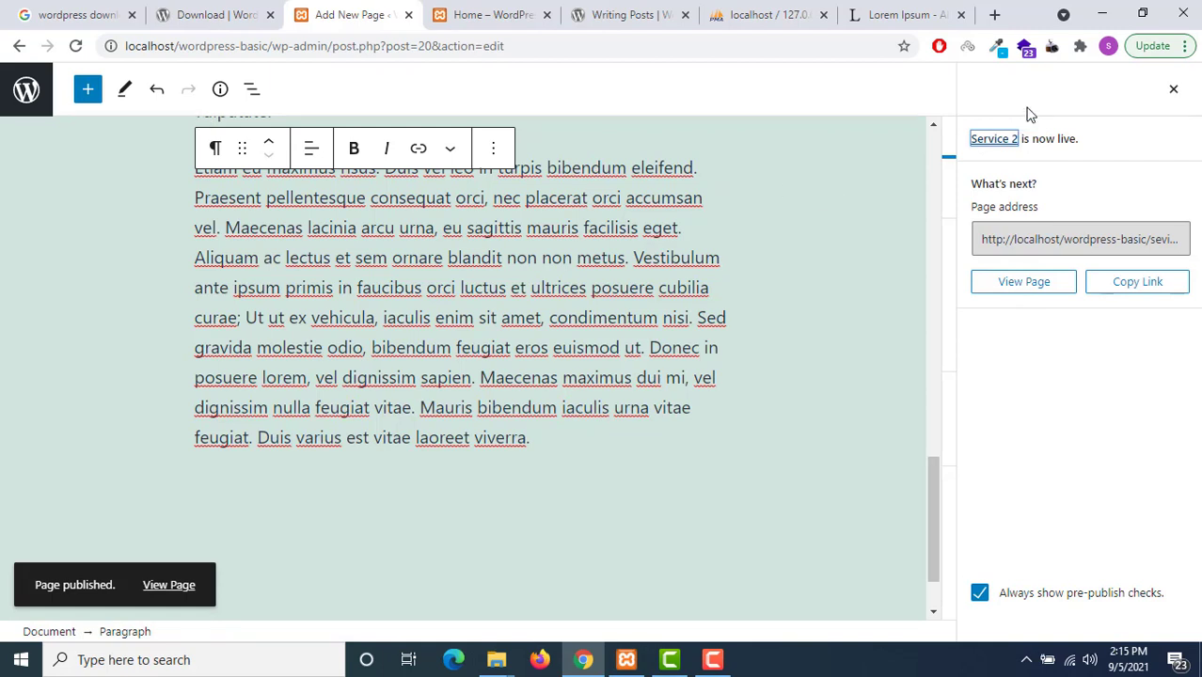
pyautogui.click(1173, 90)
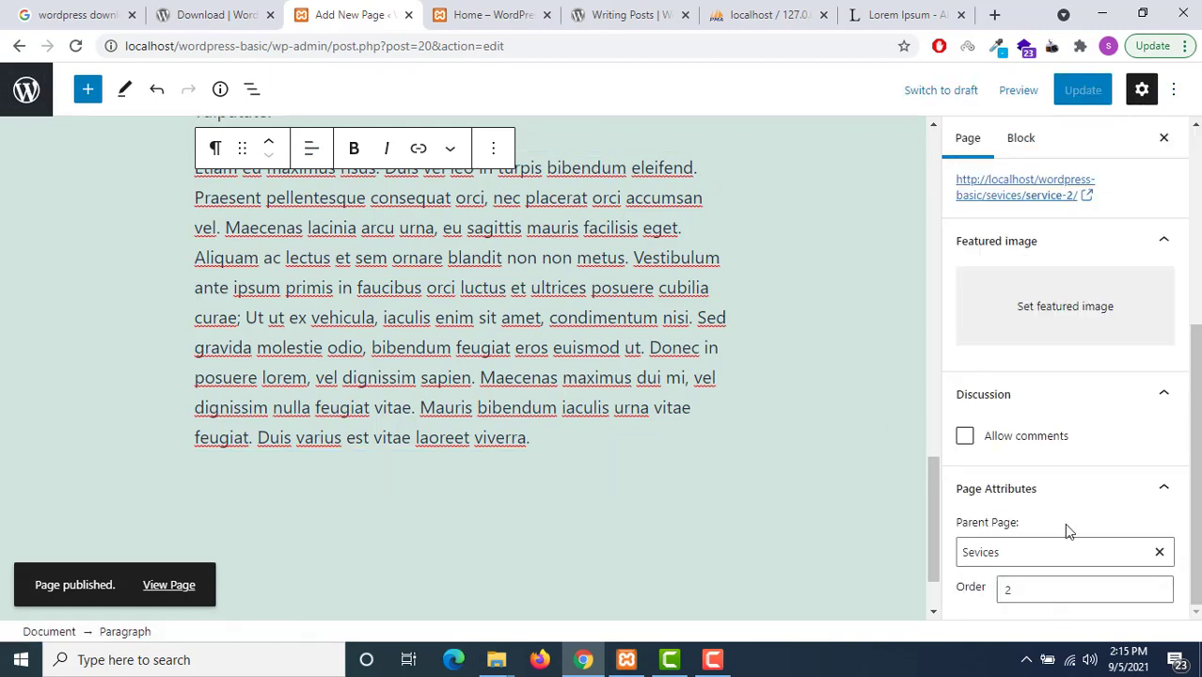
# Leave Service 2's visibility unchanged and move the page to the Trash
pyautogui.scroll(4, 1039, 443)
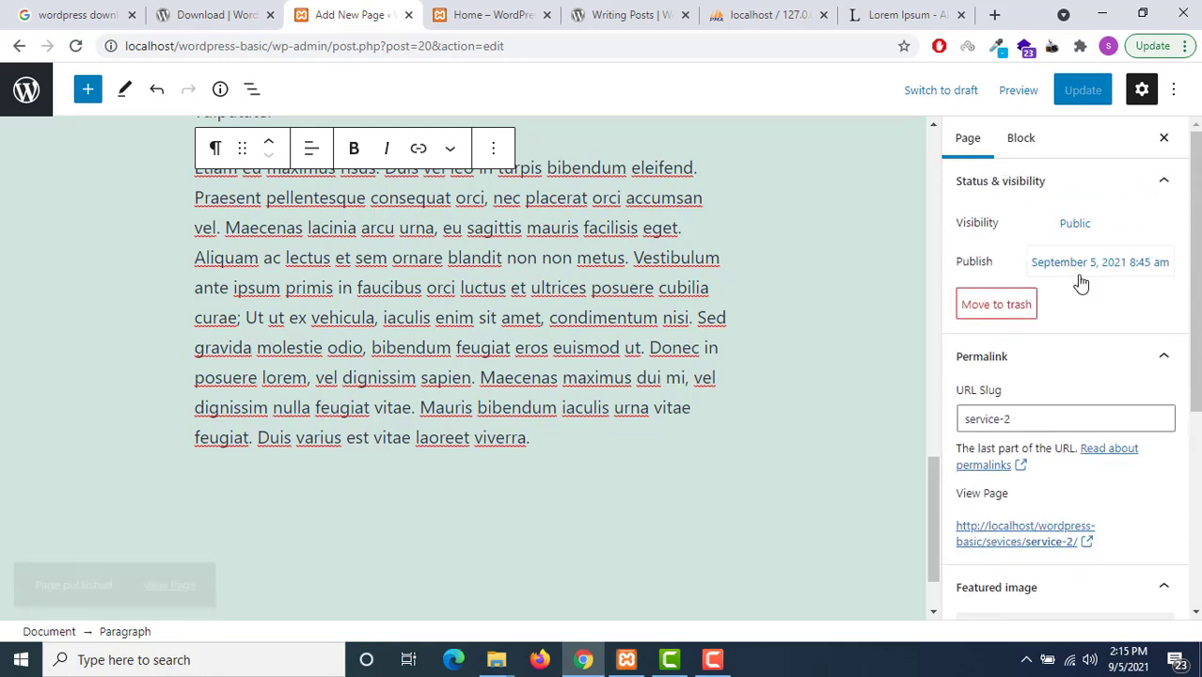
pyautogui.click(1073, 223)
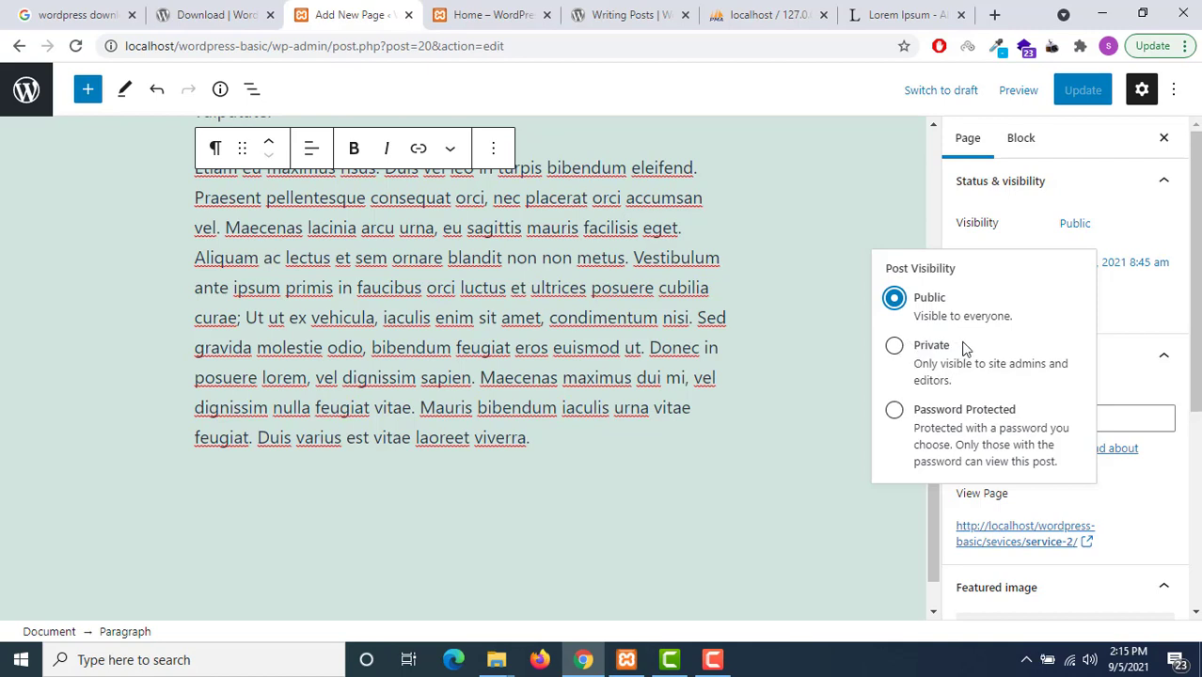
pyautogui.click(1123, 328)
pyautogui.click(1013, 309)
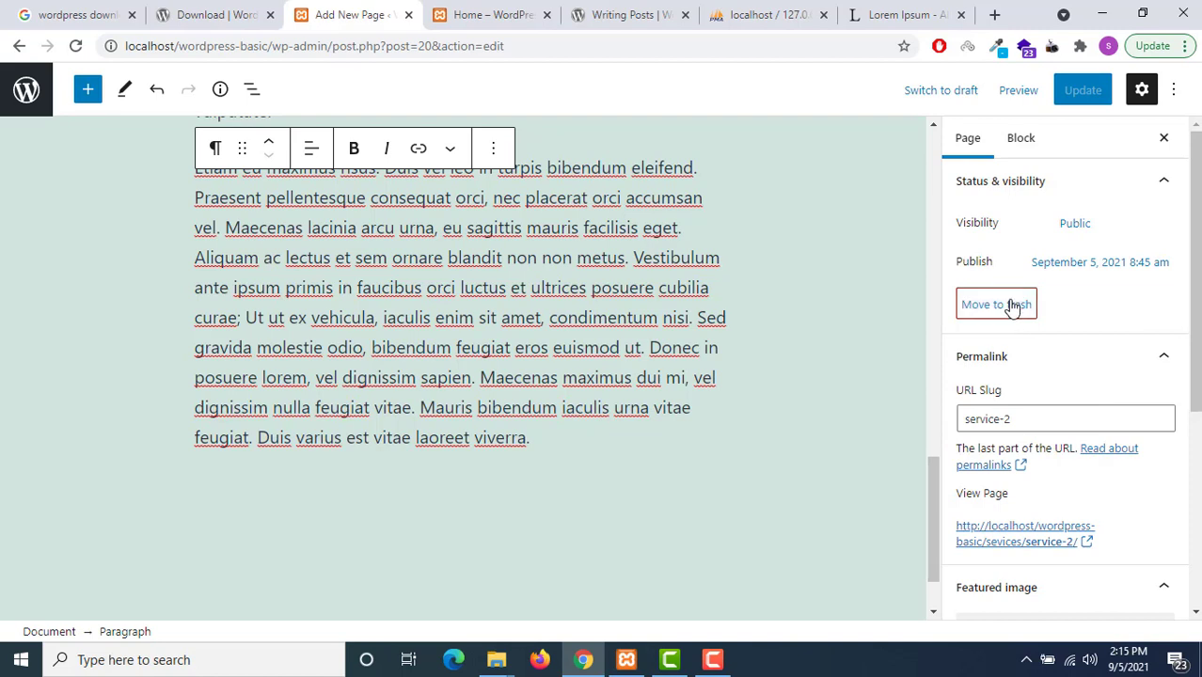
pyautogui.click(1074, 224)
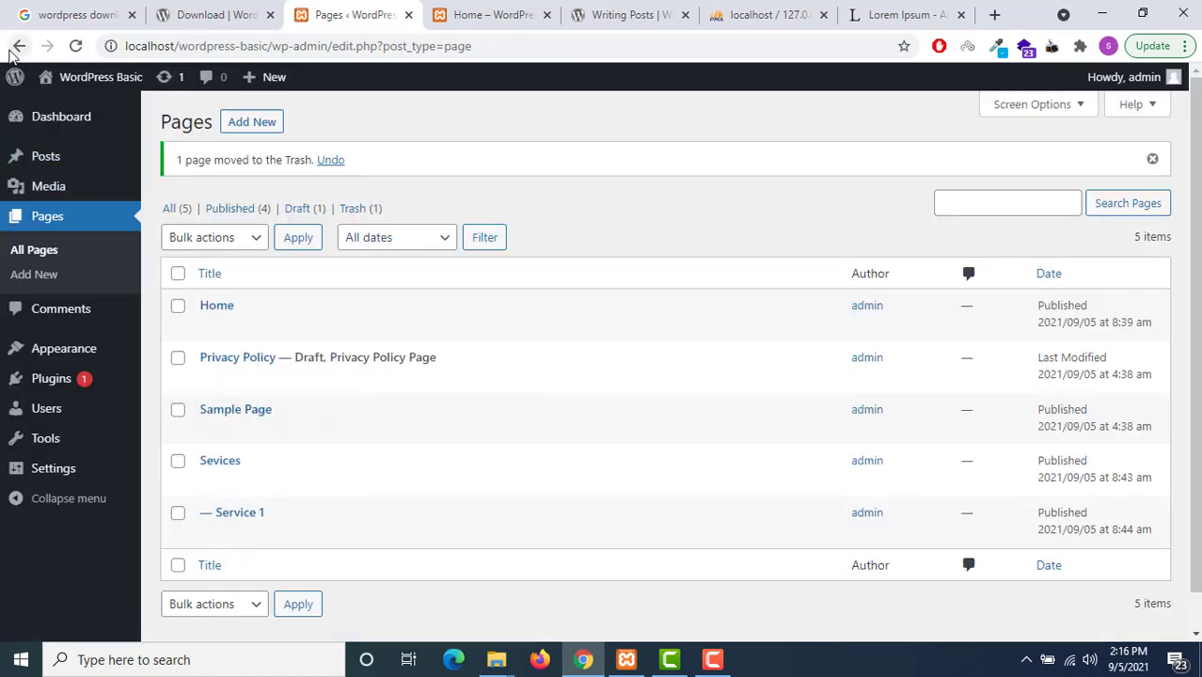
pyautogui.click(17, 47)
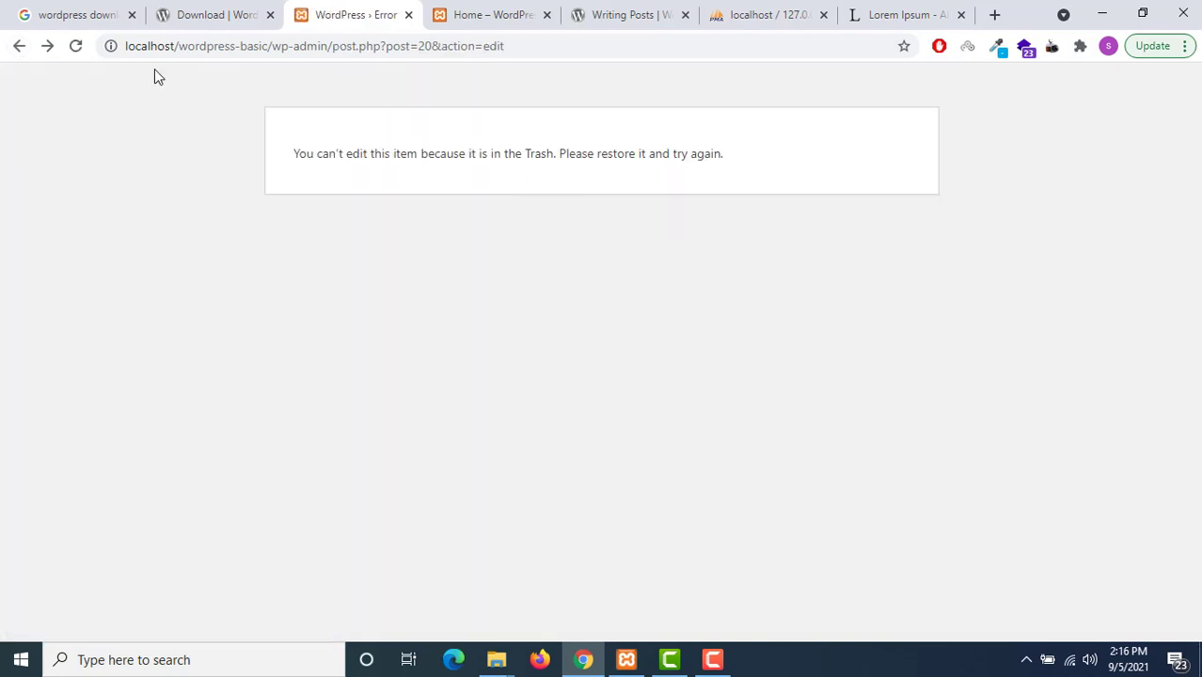
pyautogui.click(19, 46)
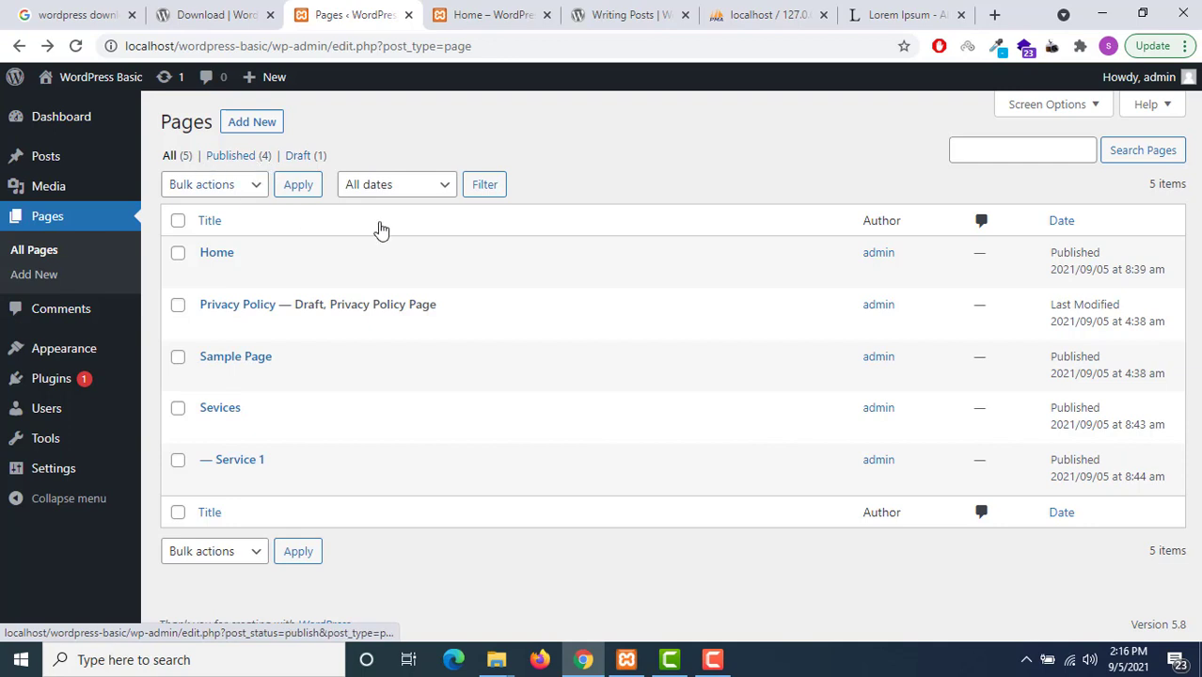
pyautogui.click(297, 158)
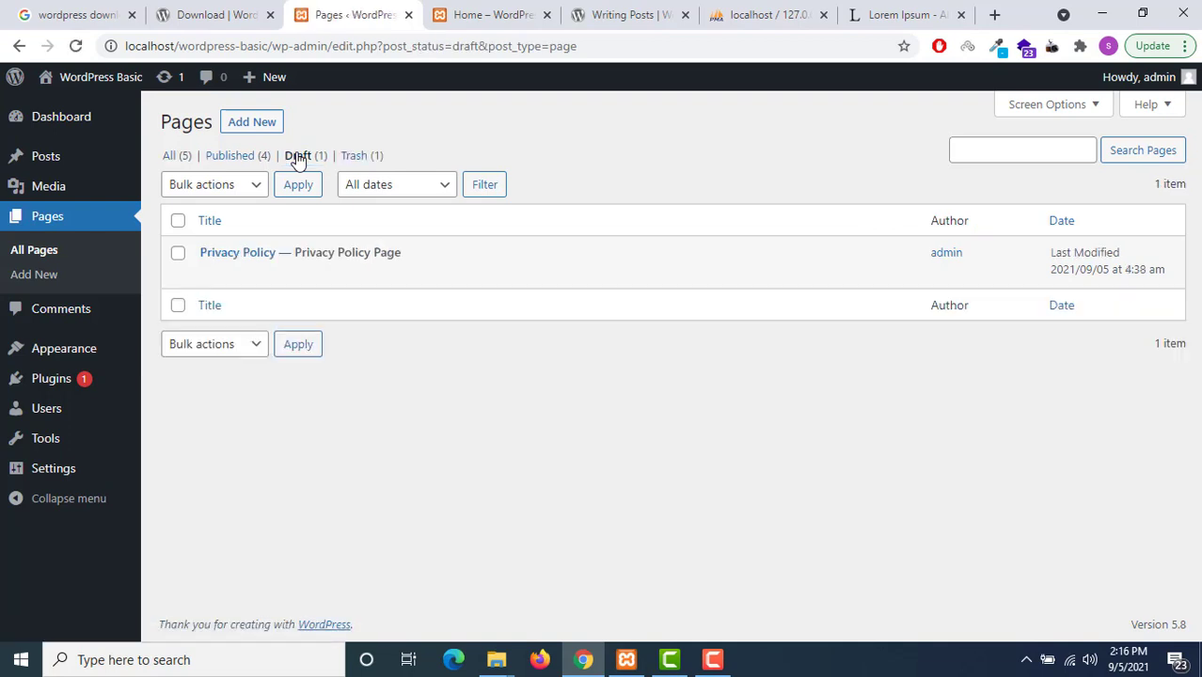
pyautogui.click(184, 156)
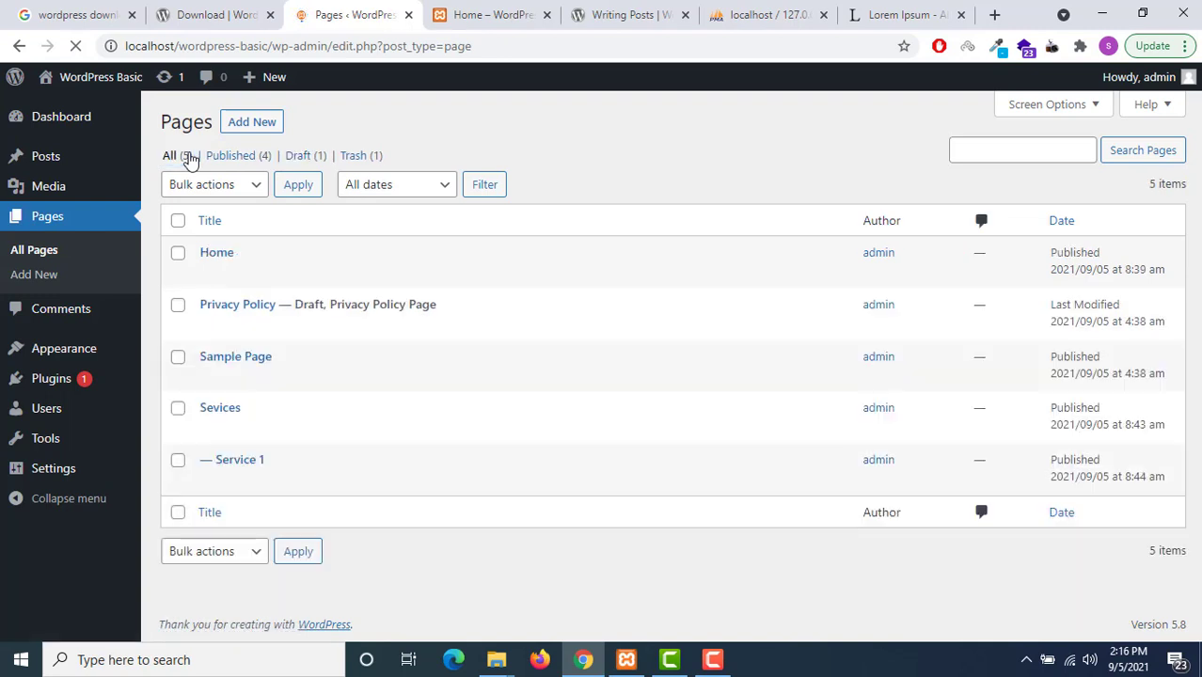
# Create a new page titled 'Service 2', fixing typos, and paste Lorem Ipsum text into it
pyautogui.click(257, 125)
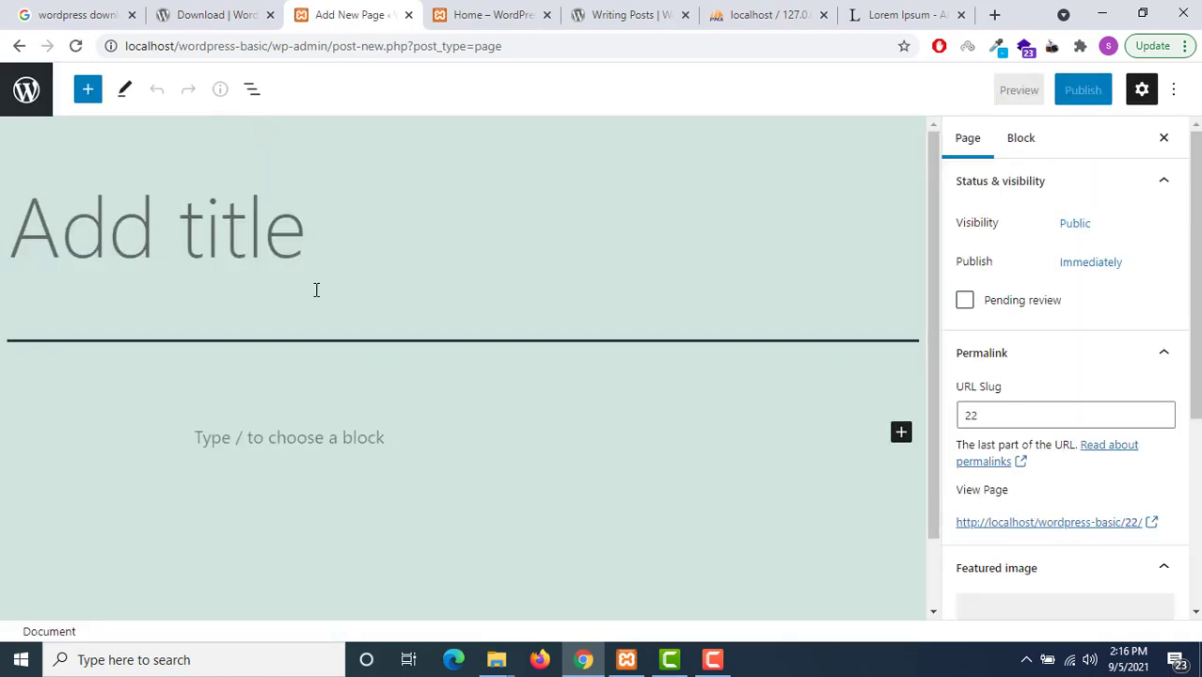
pyautogui.write('Seriv')
pyautogui.press('BackSpace')
pyautogui.press('BackSpace')
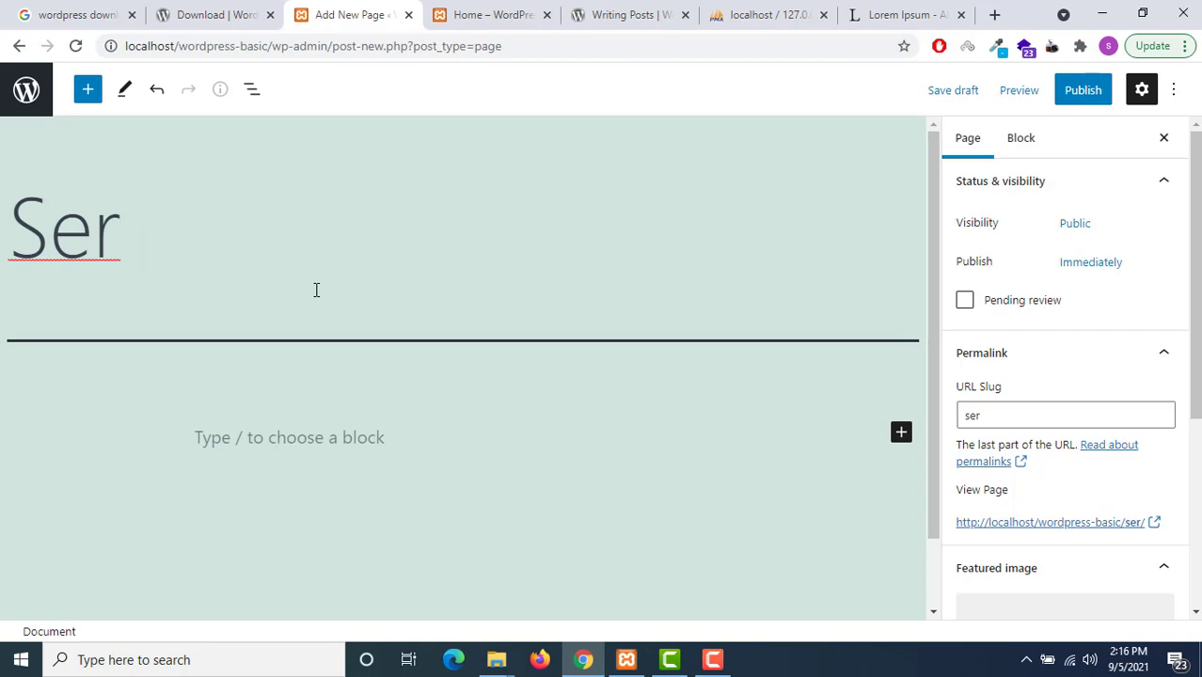
pyautogui.press('BackSpace')
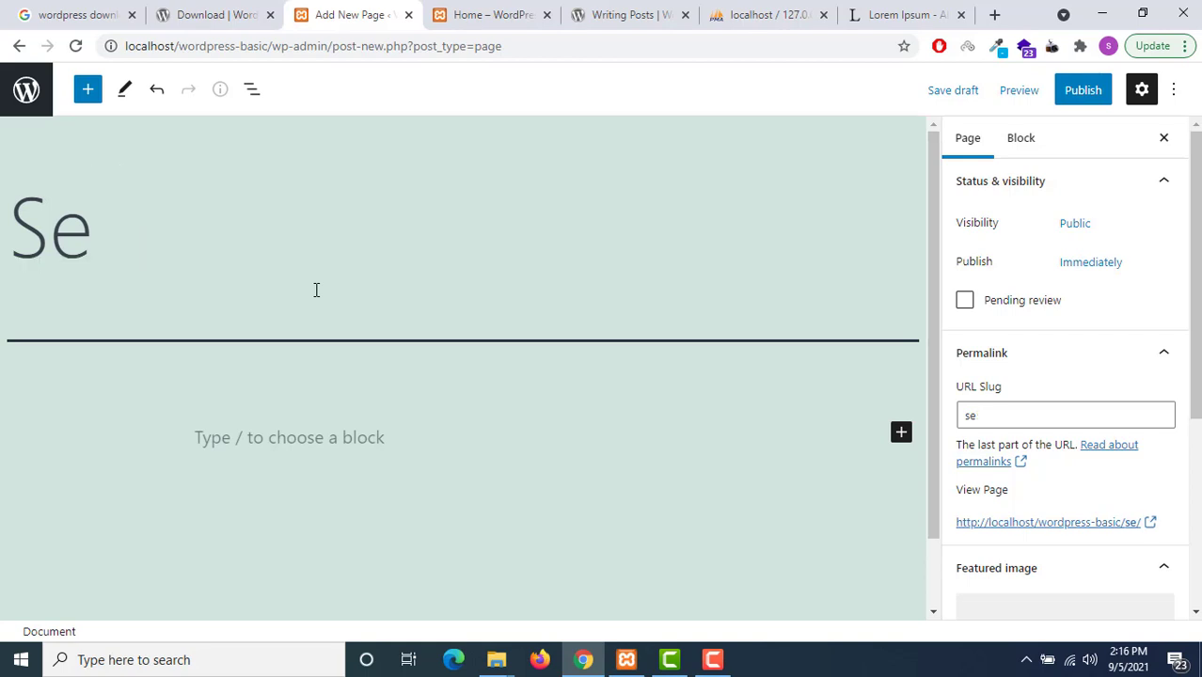
pyautogui.write('rvic')
pyautogui.press('BackSpace')
pyautogui.press('BackSpace')
pyautogui.press('BackSpace')
pyautogui.write('vi')
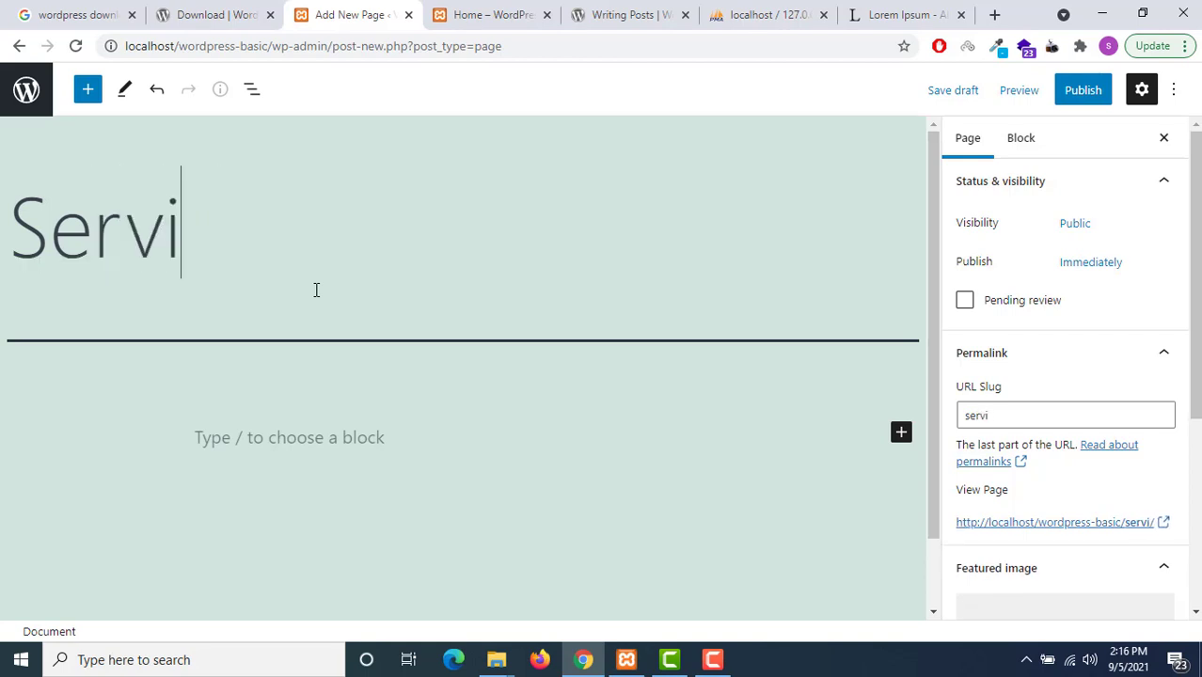
pyautogui.write('ce 2')
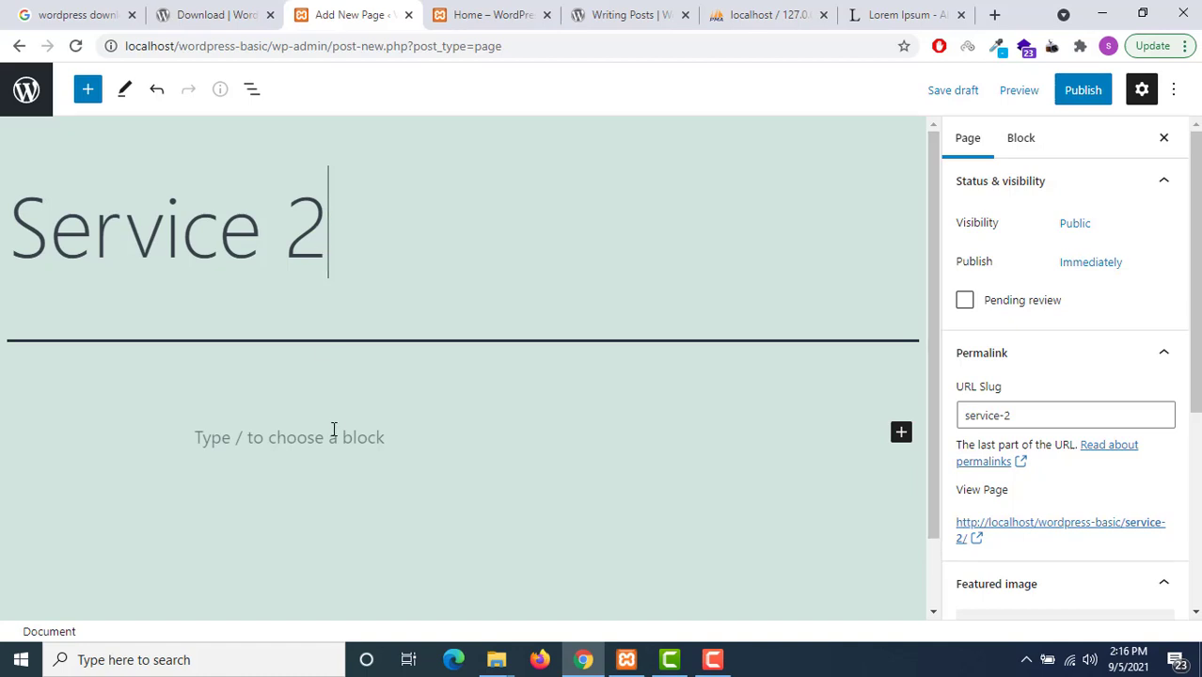
pyautogui.click(333, 430)
pyautogui.hotkey('ctrl', 'v')
# Set Sevices as the parent page and publish Service 2
pyautogui.scroll(-1, 1036, 440)
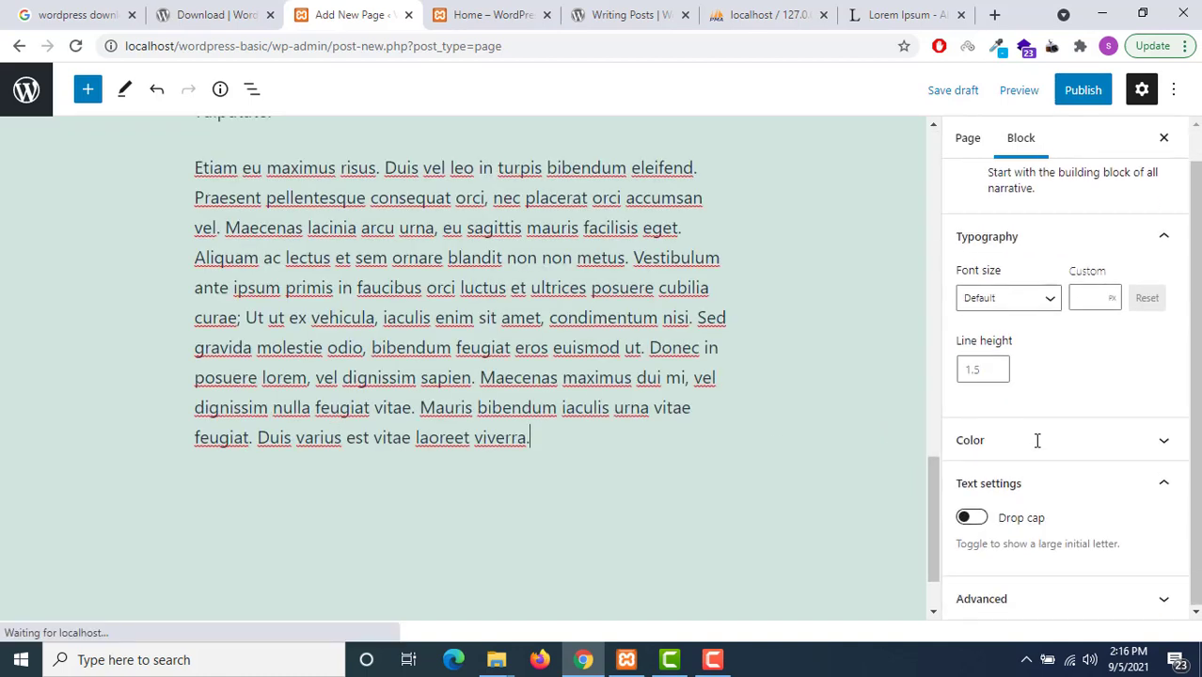
pyautogui.click(978, 140)
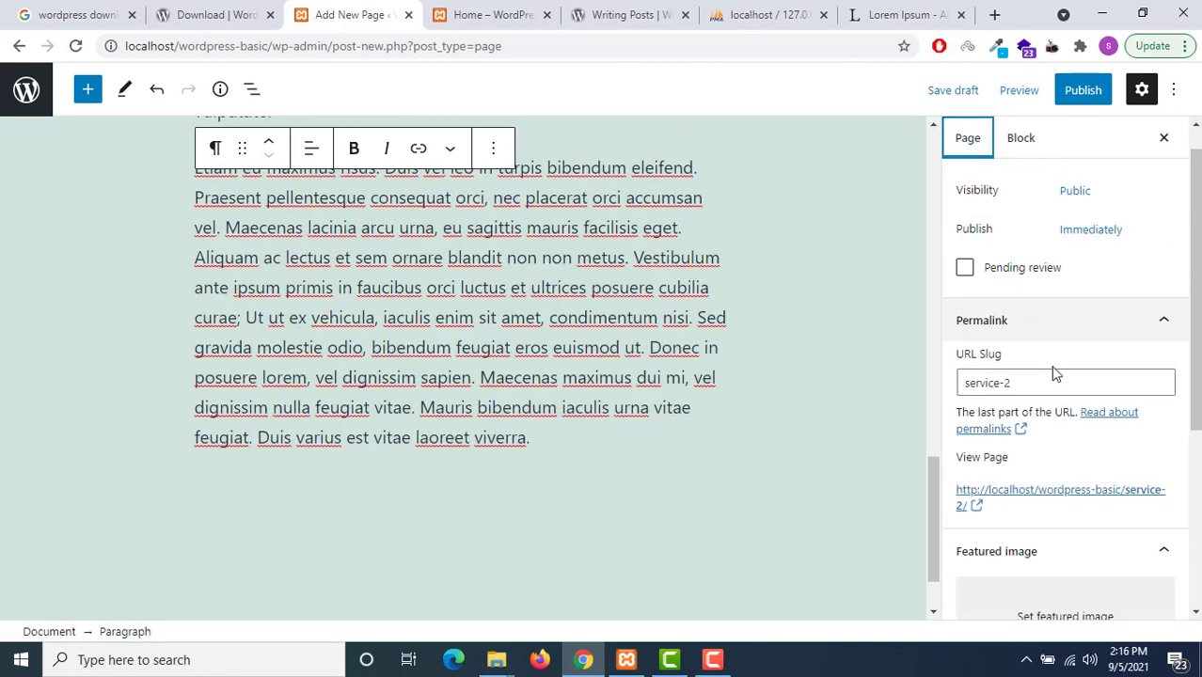
pyautogui.scroll(-3, 1055, 423)
pyautogui.click(1033, 548)
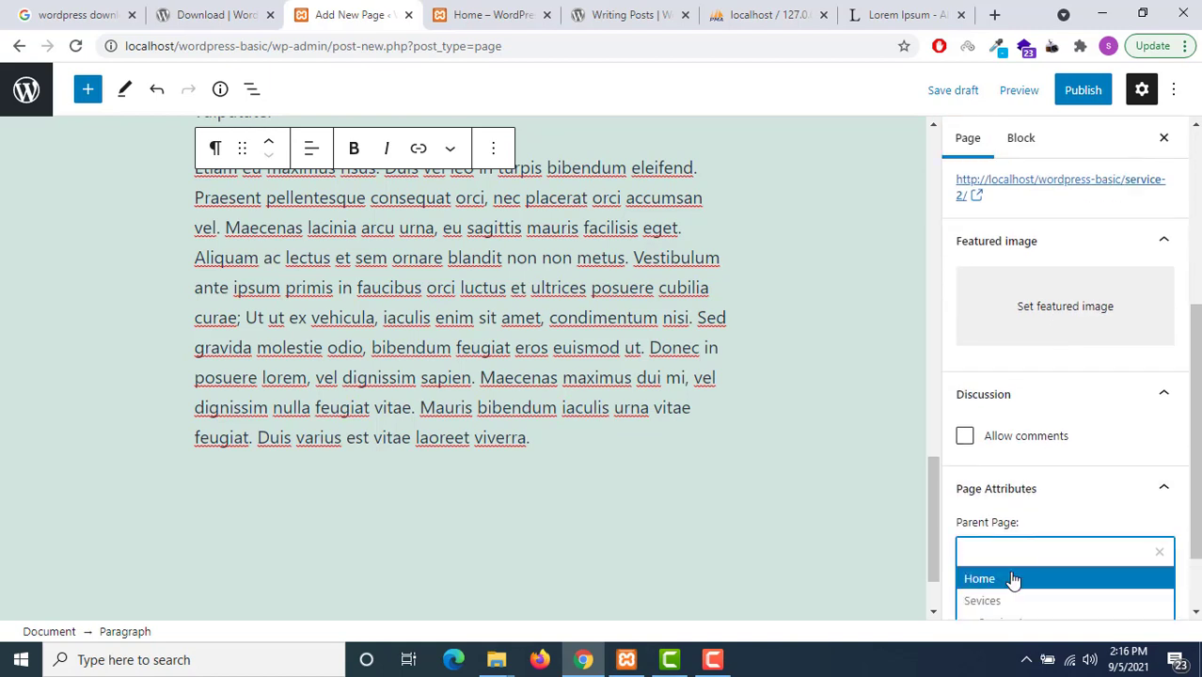
pyautogui.click(1007, 601)
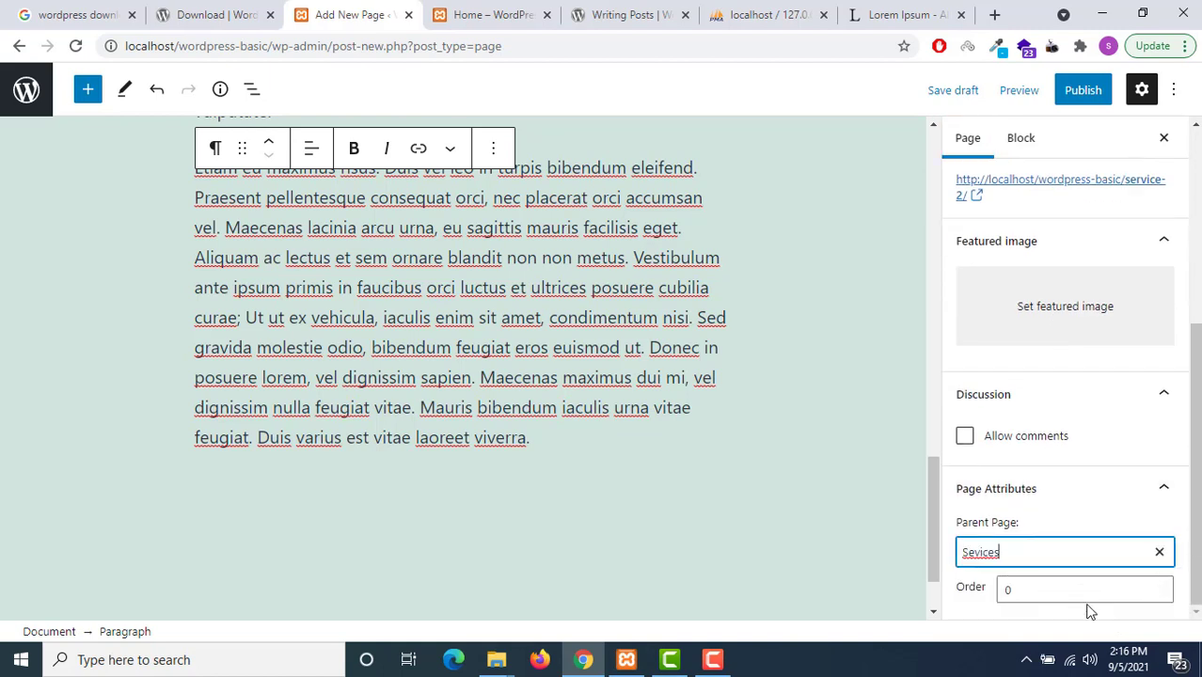
pyautogui.click(1083, 89)
pyautogui.click(1062, 100)
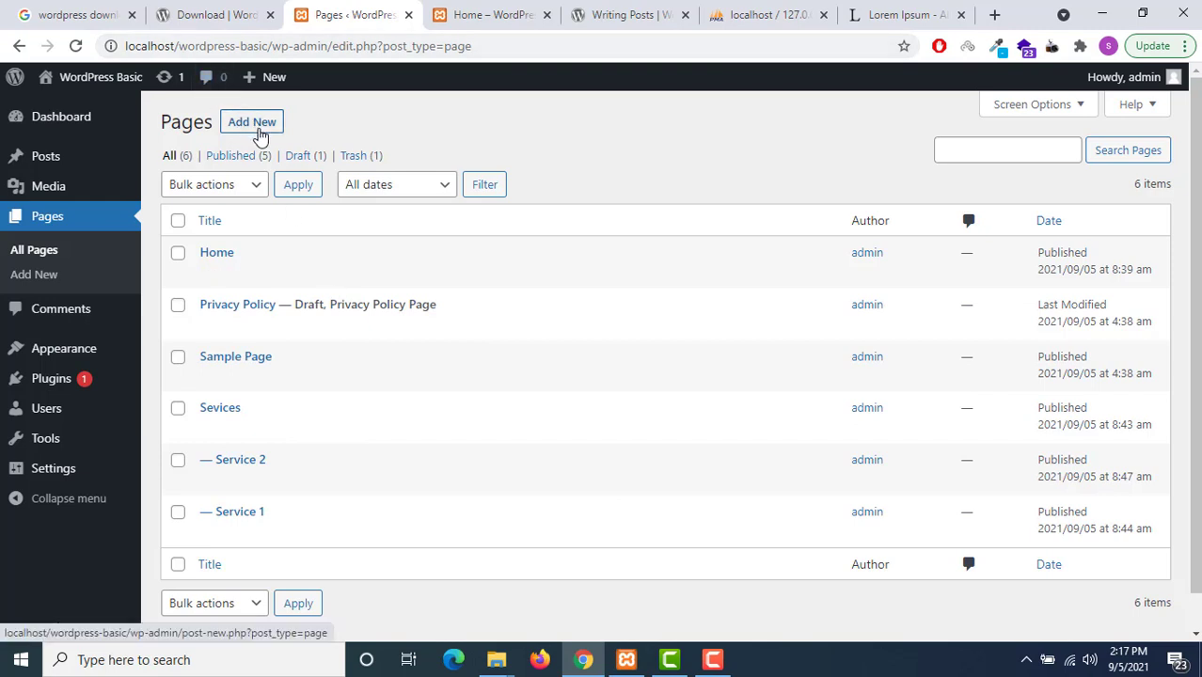
# Create a new page titled 'About Us' with a pasted Lorem Ipsum paragraph
pyautogui.click(254, 123)
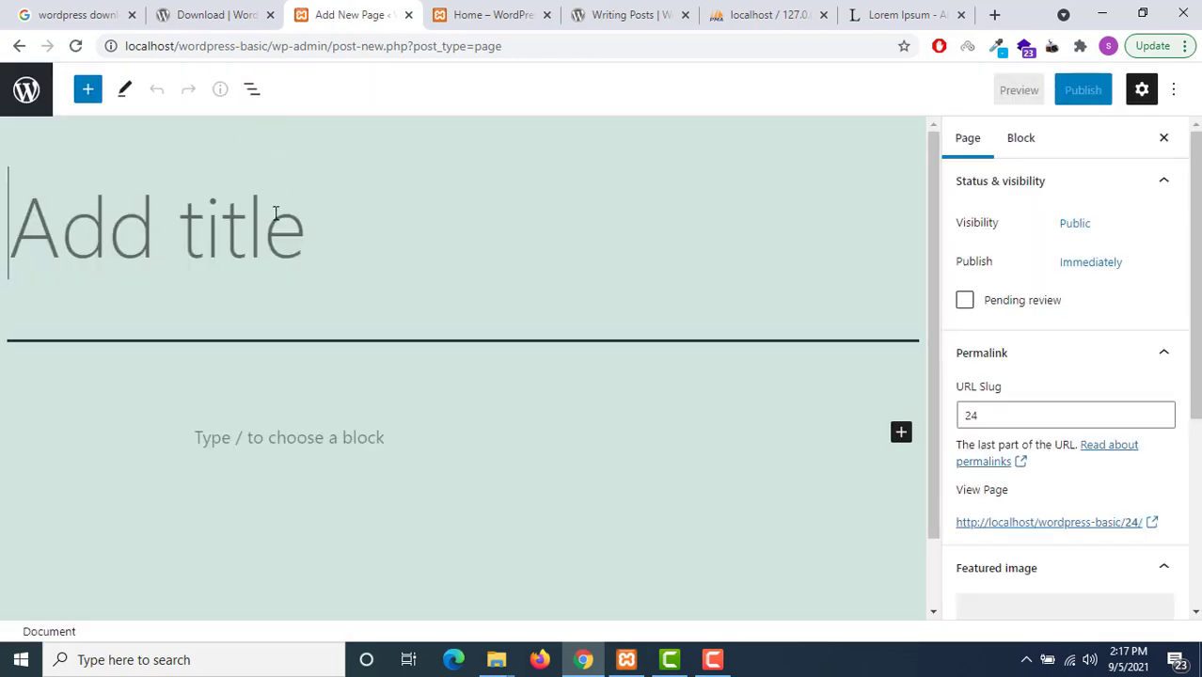
pyautogui.write('About')
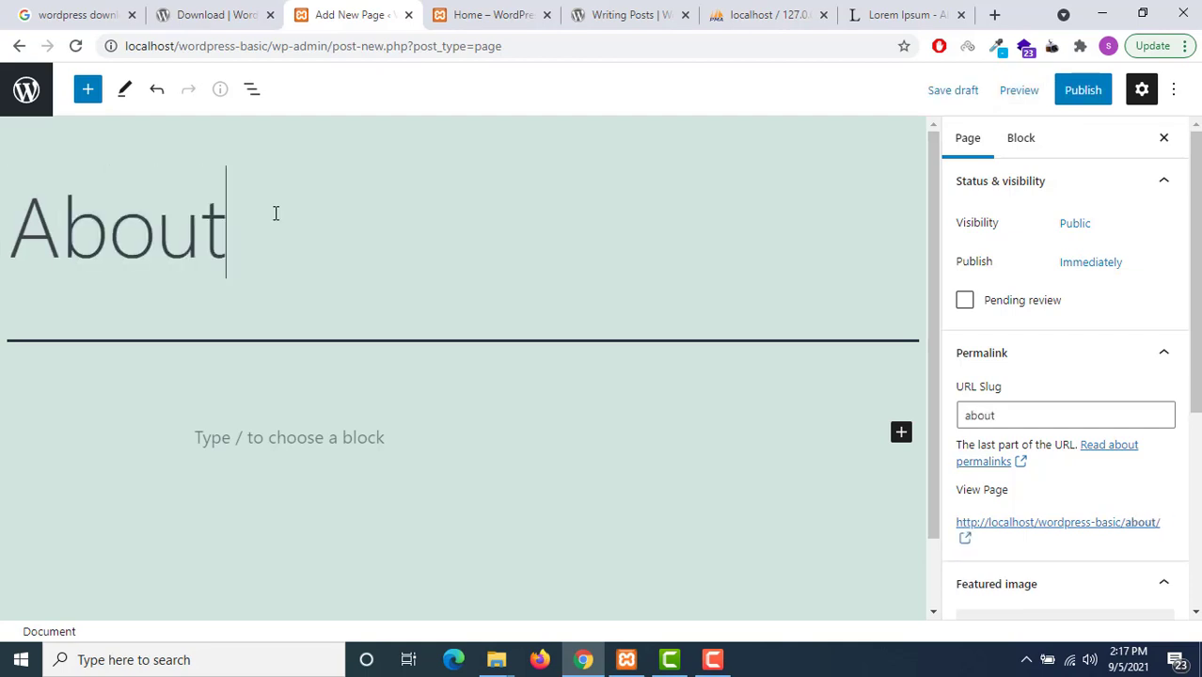
pyautogui.click(307, 437)
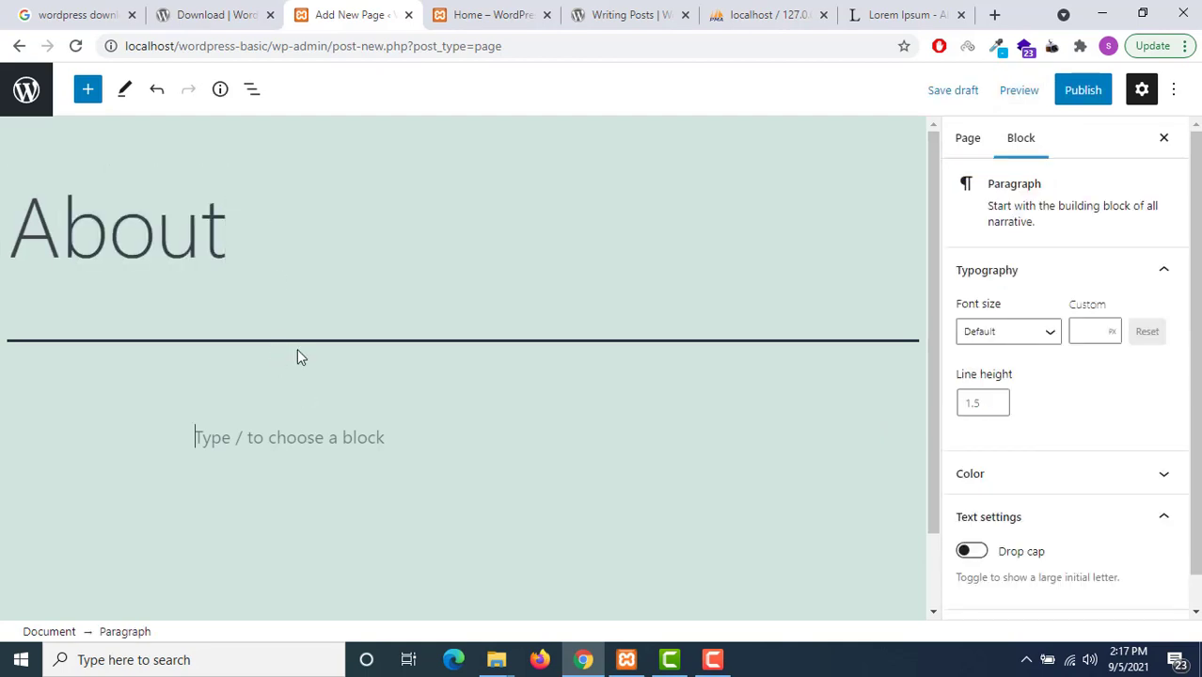
pyautogui.click(271, 236)
pyautogui.write('Us')
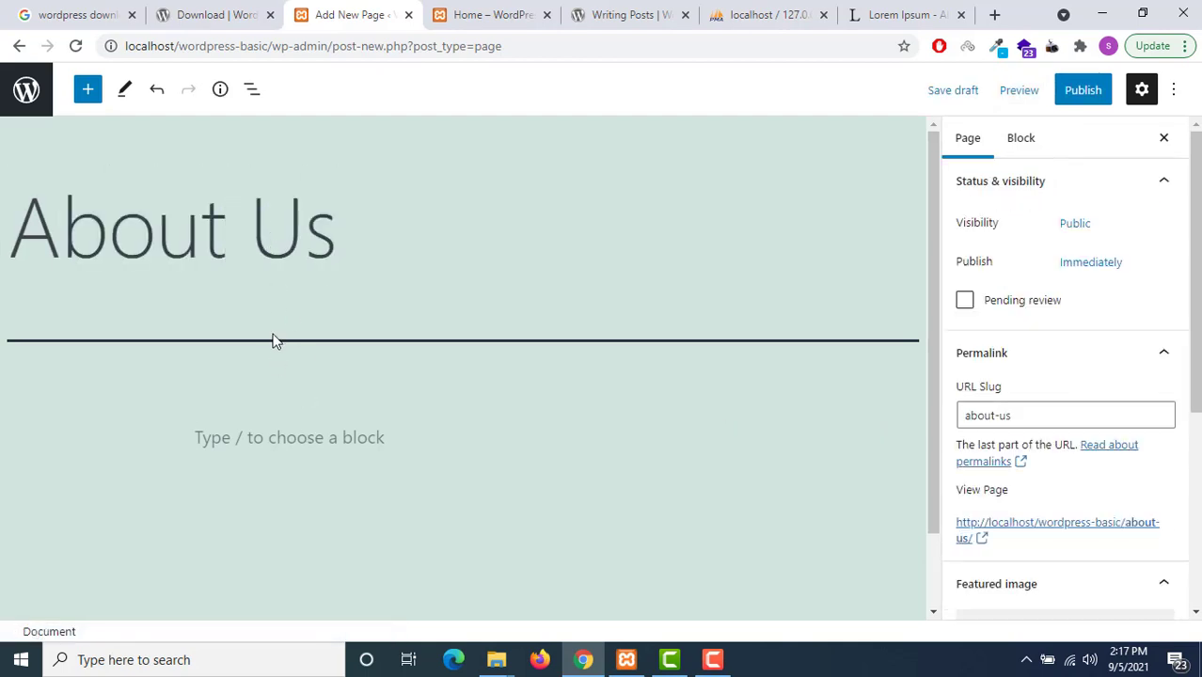
pyautogui.click(234, 440)
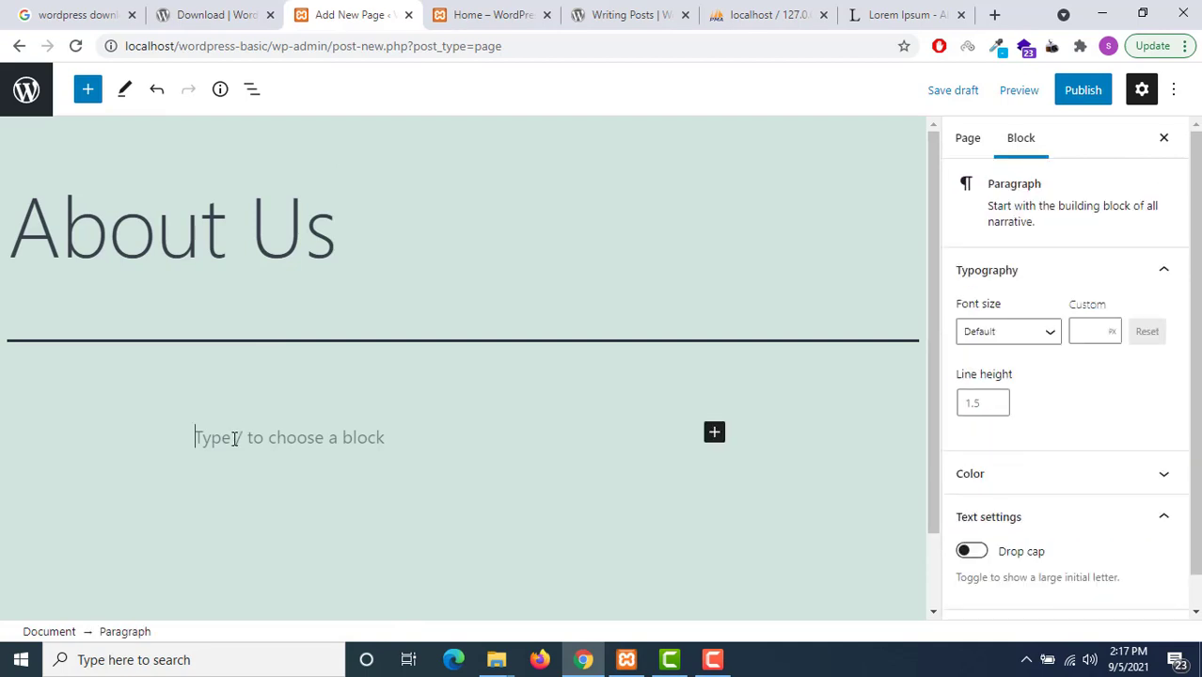
pyautogui.hotkey('ctrl', 'v')
# Publish the About Us page and return to the pages list
pyautogui.click(1082, 91)
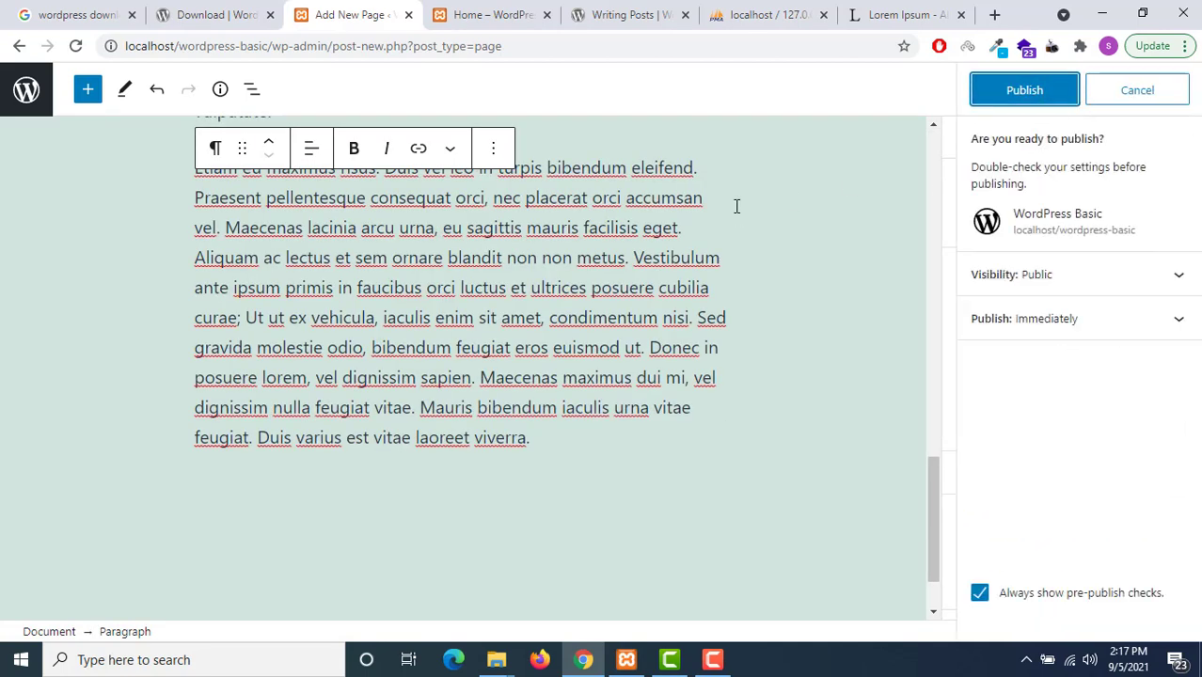
pyautogui.click(1046, 102)
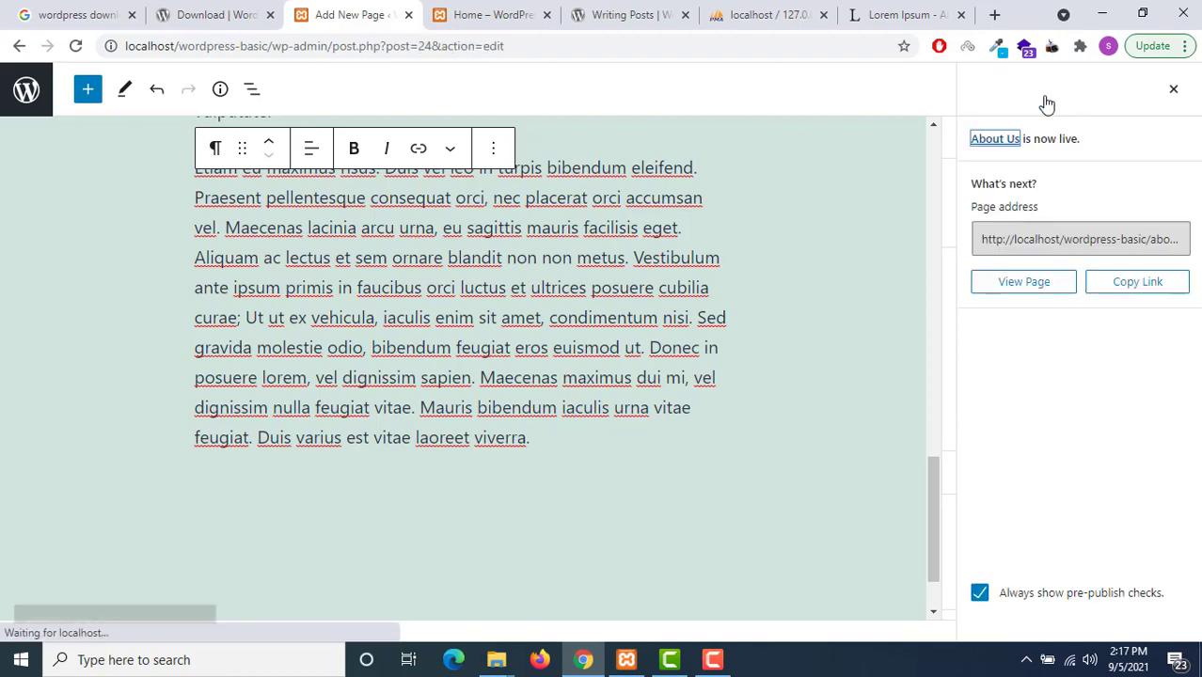
pyautogui.scroll(5, 542, 368)
pyautogui.scroll(10, 542, 368)
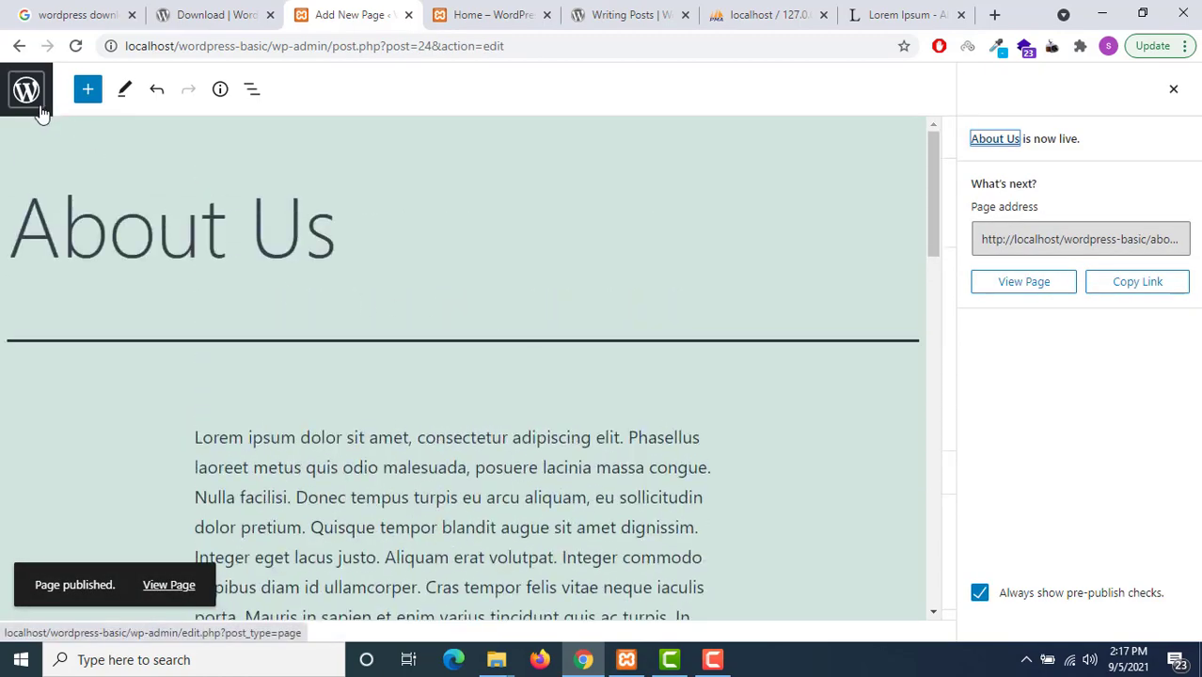
pyautogui.click(40, 111)
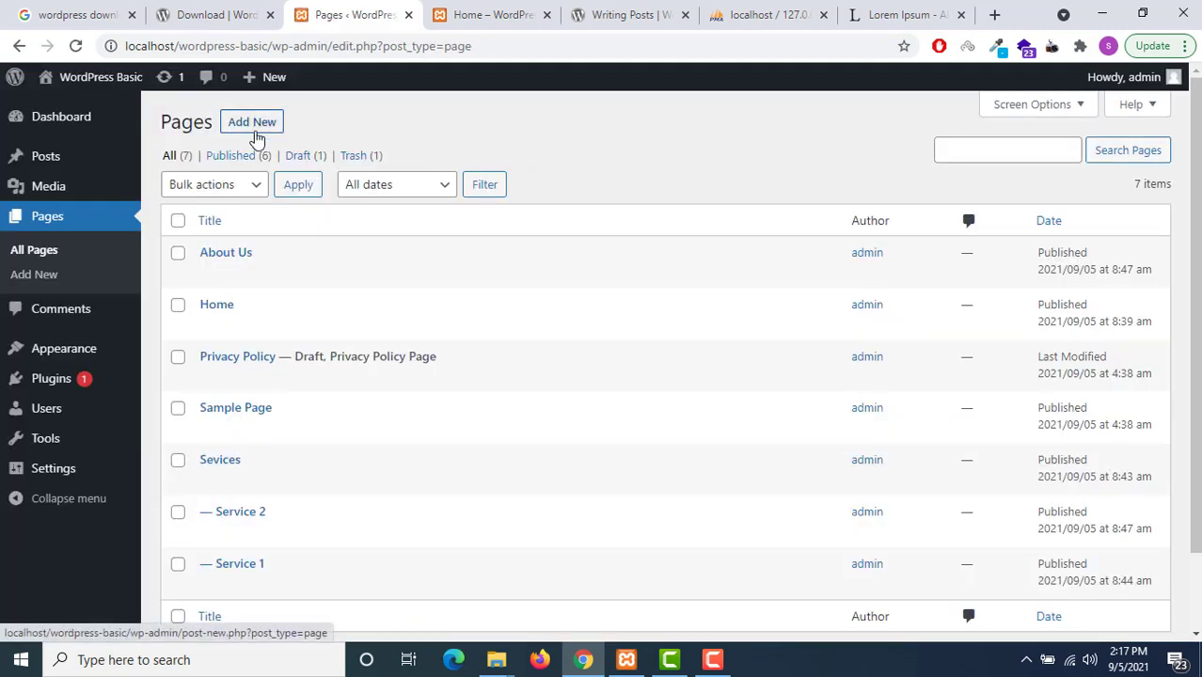
# Publish an empty page titled 'Blog' and go back to the pages list
pyautogui.click(255, 130)
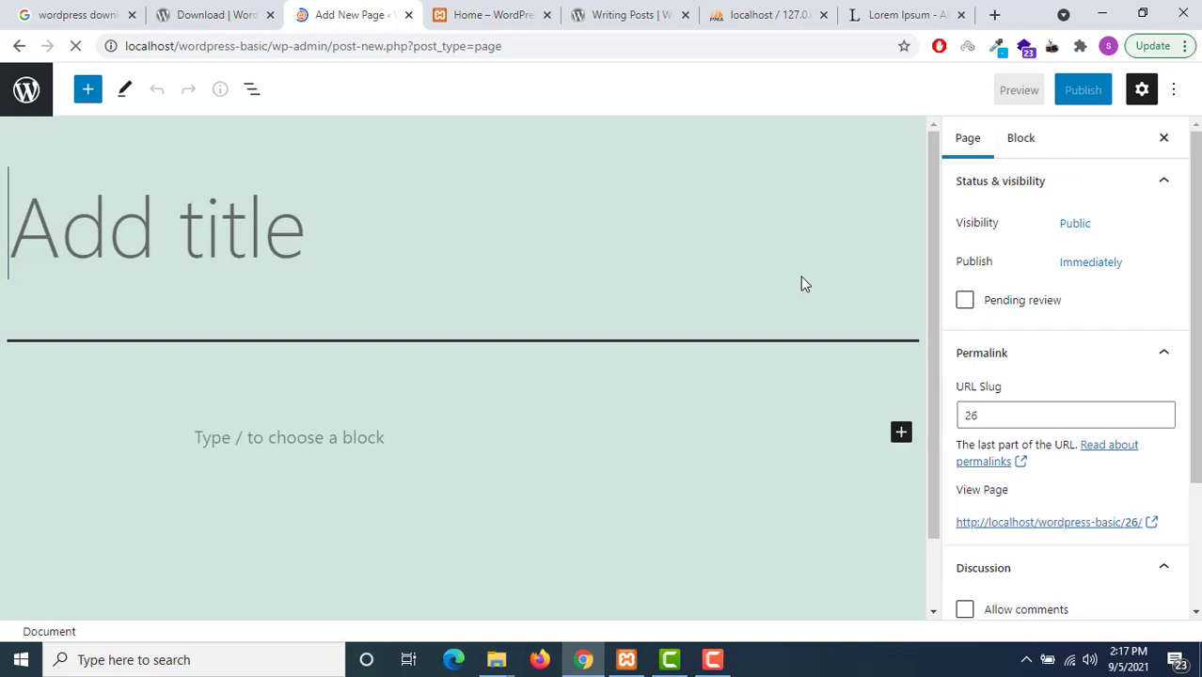
pyautogui.write('Blog')
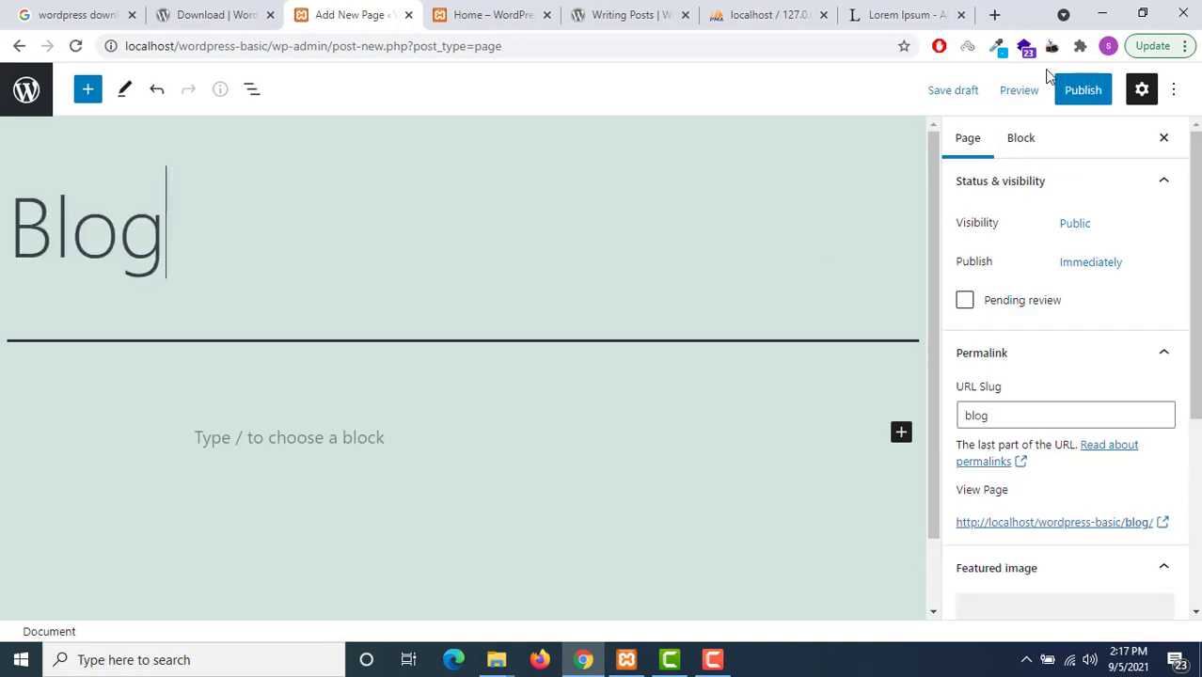
pyautogui.click(1068, 89)
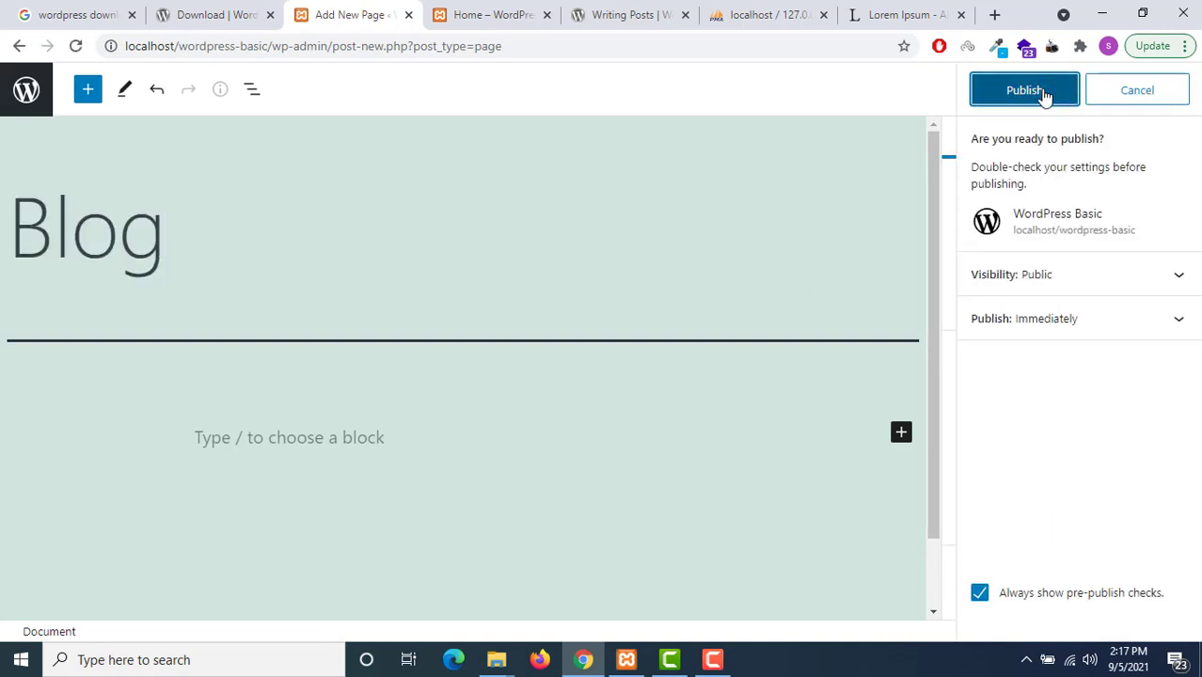
pyautogui.click(1045, 94)
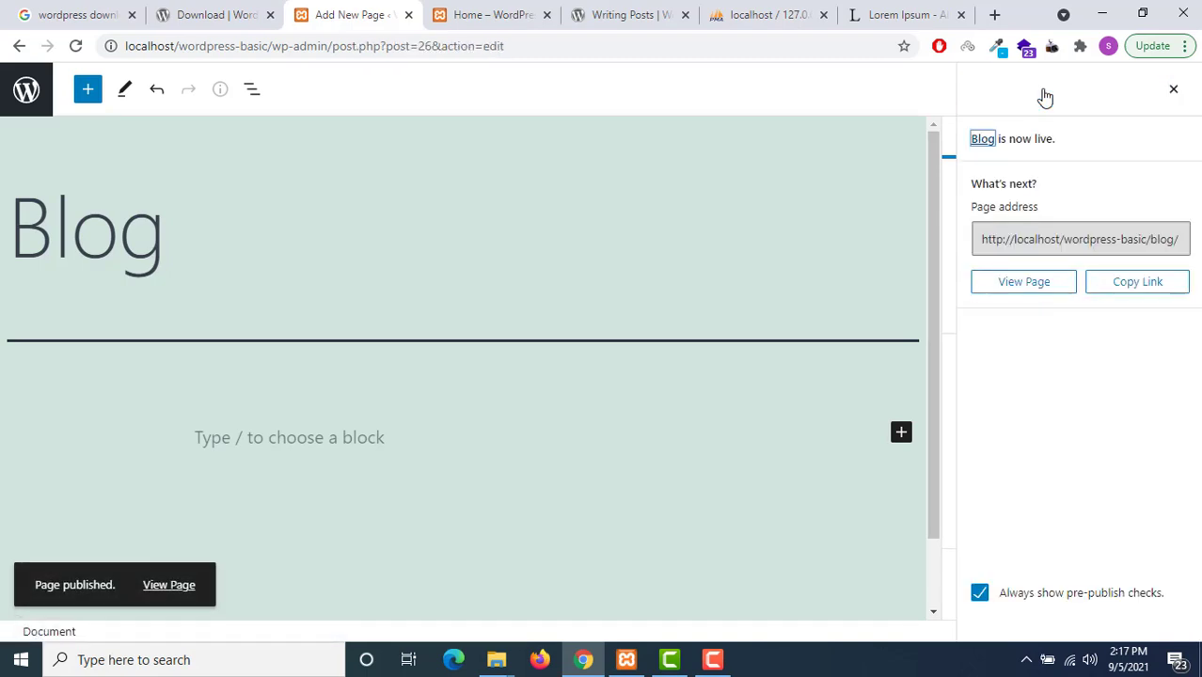
pyautogui.click(1173, 89)
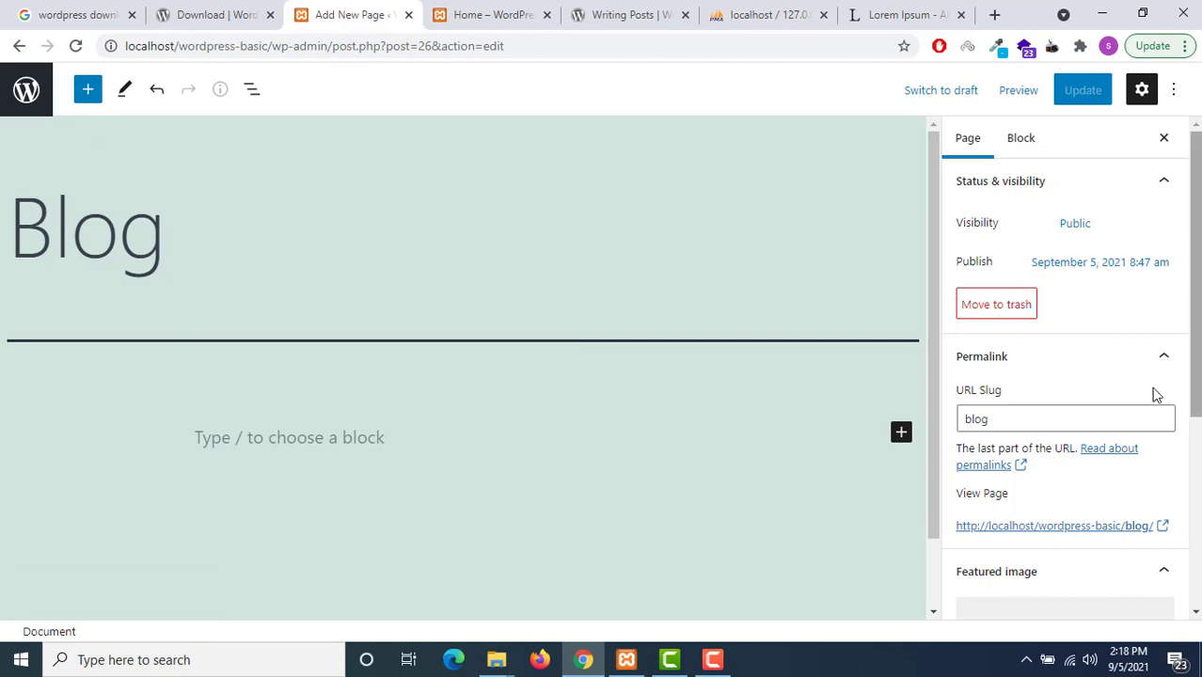
pyautogui.click(9, 103)
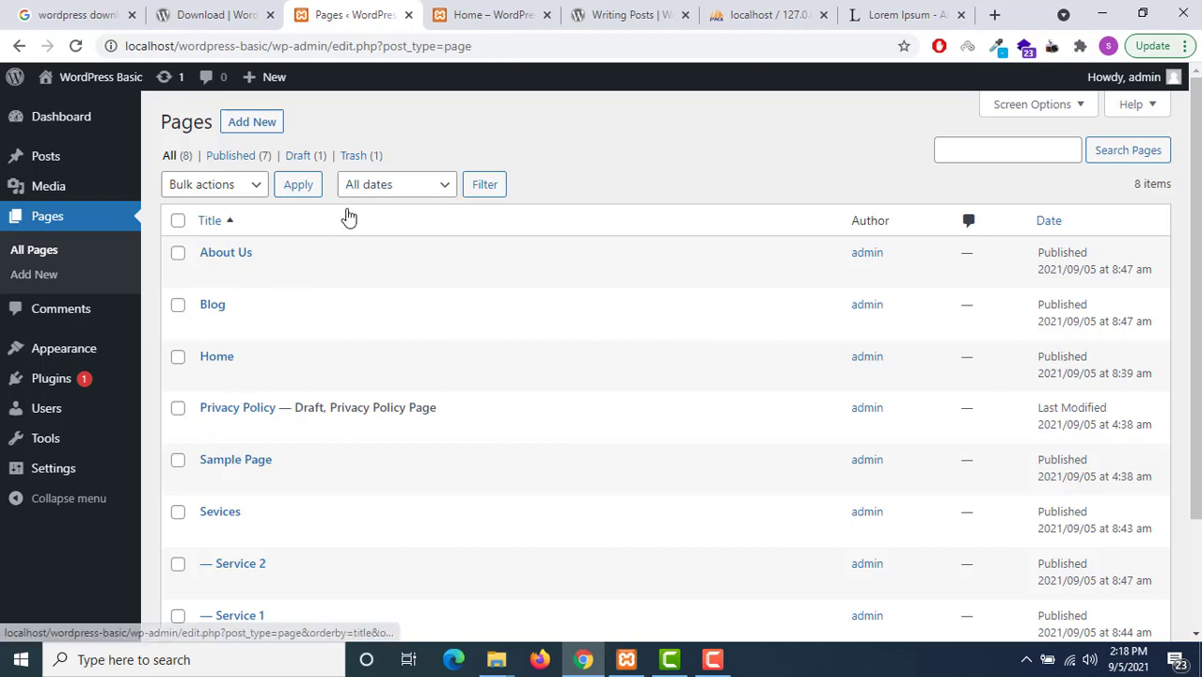
pyautogui.scroll(-3, 310, 213)
pyautogui.scroll(3, 254, 188)
# Create a new page titled 'Contact Us' with pasted Lorem Ipsum text
pyautogui.click(243, 128)
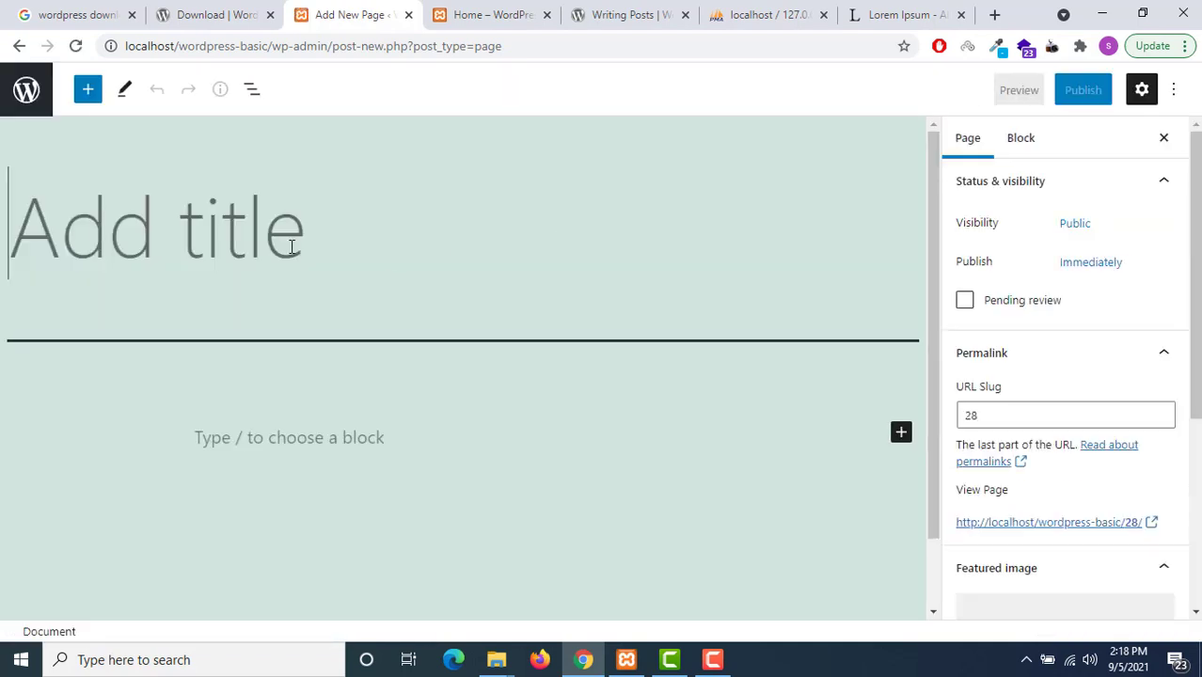
pyautogui.write('Contact')
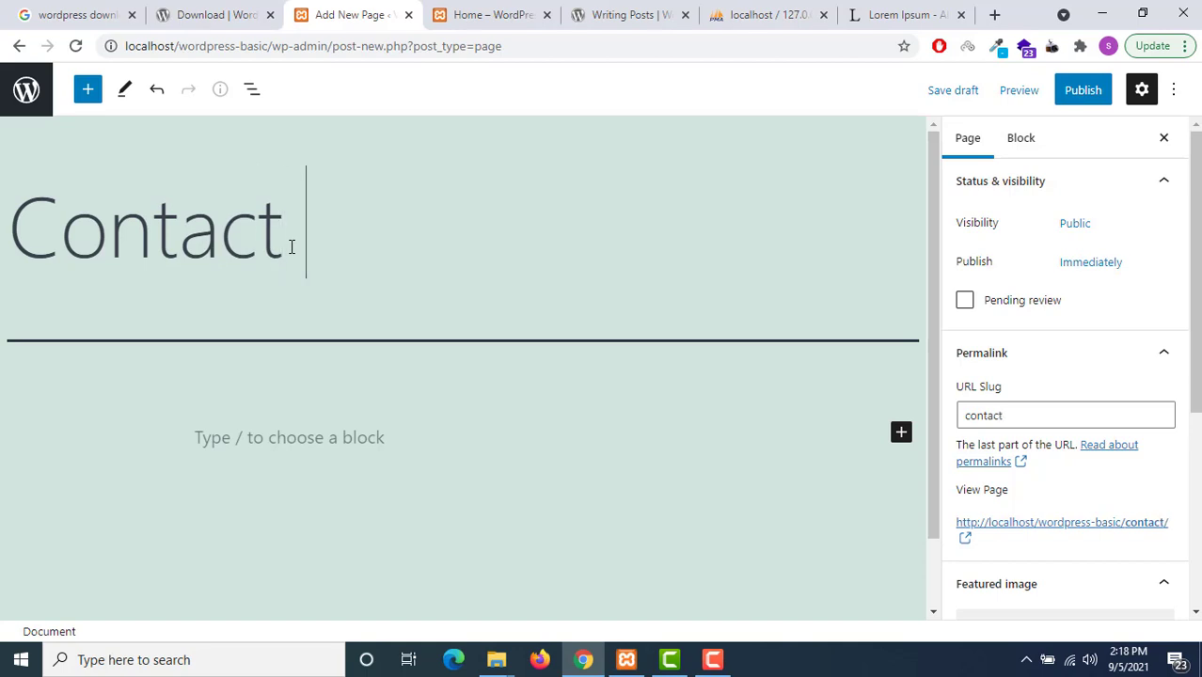
pyautogui.write(' P')
pyautogui.press('BackSpace')
pyautogui.write('Us')
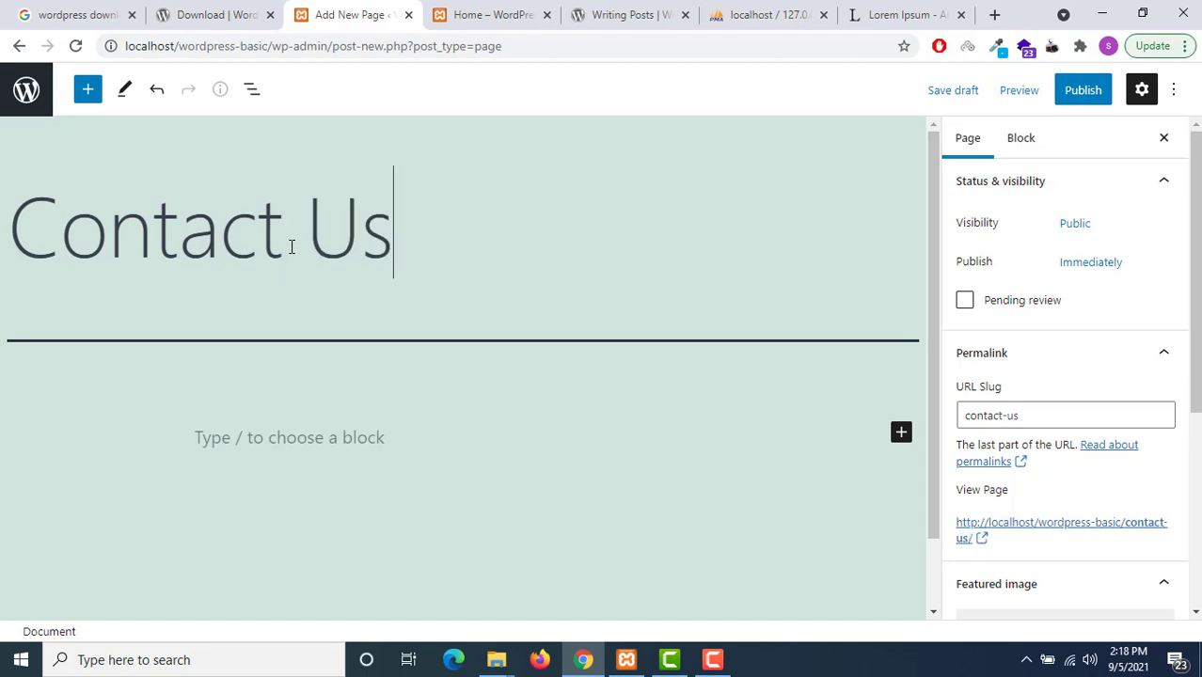
pyautogui.click(414, 447)
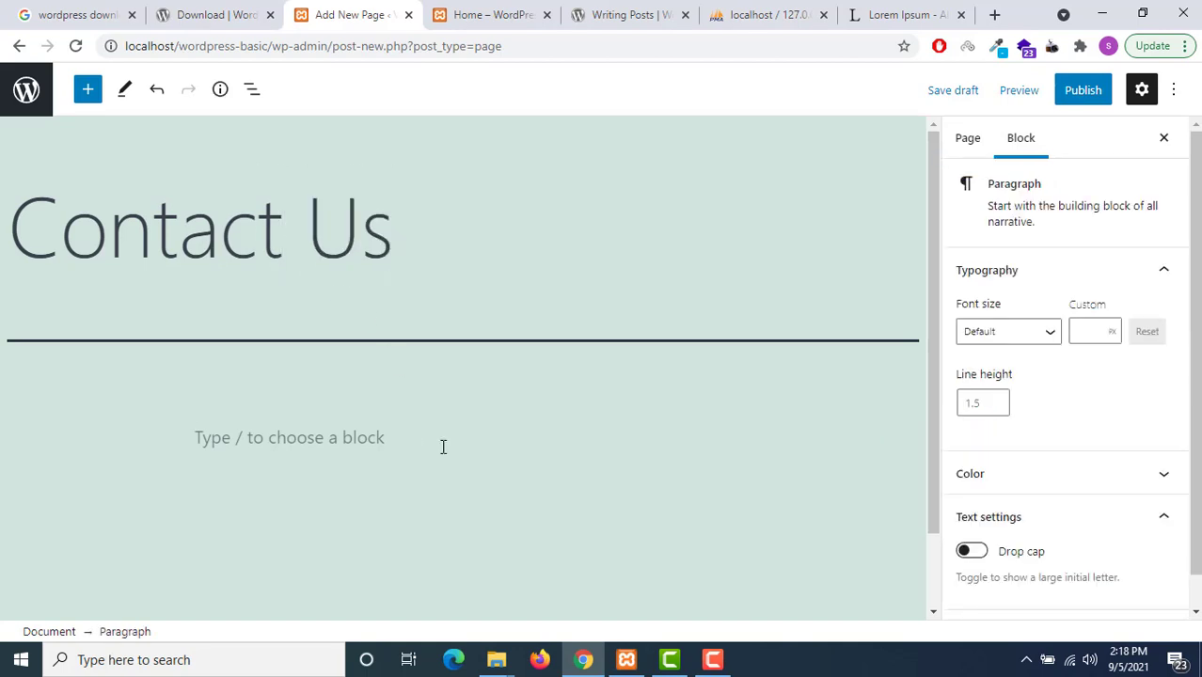
pyautogui.hotkey('ctrl', 'v')
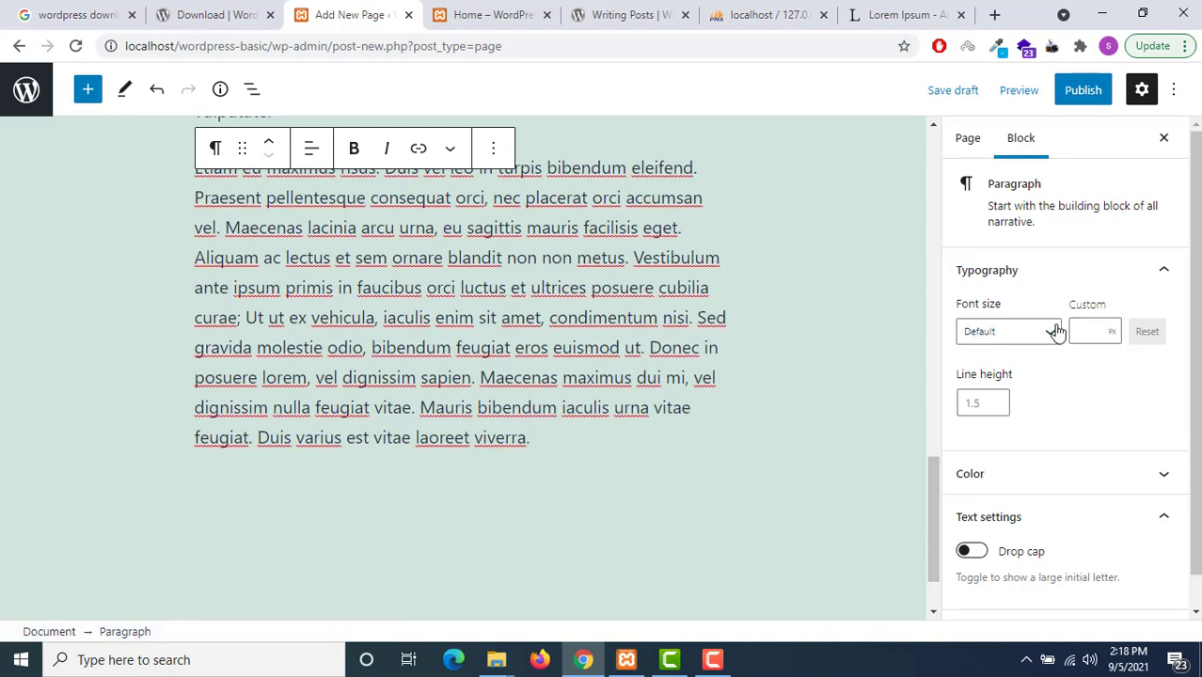
pyautogui.click(1054, 331)
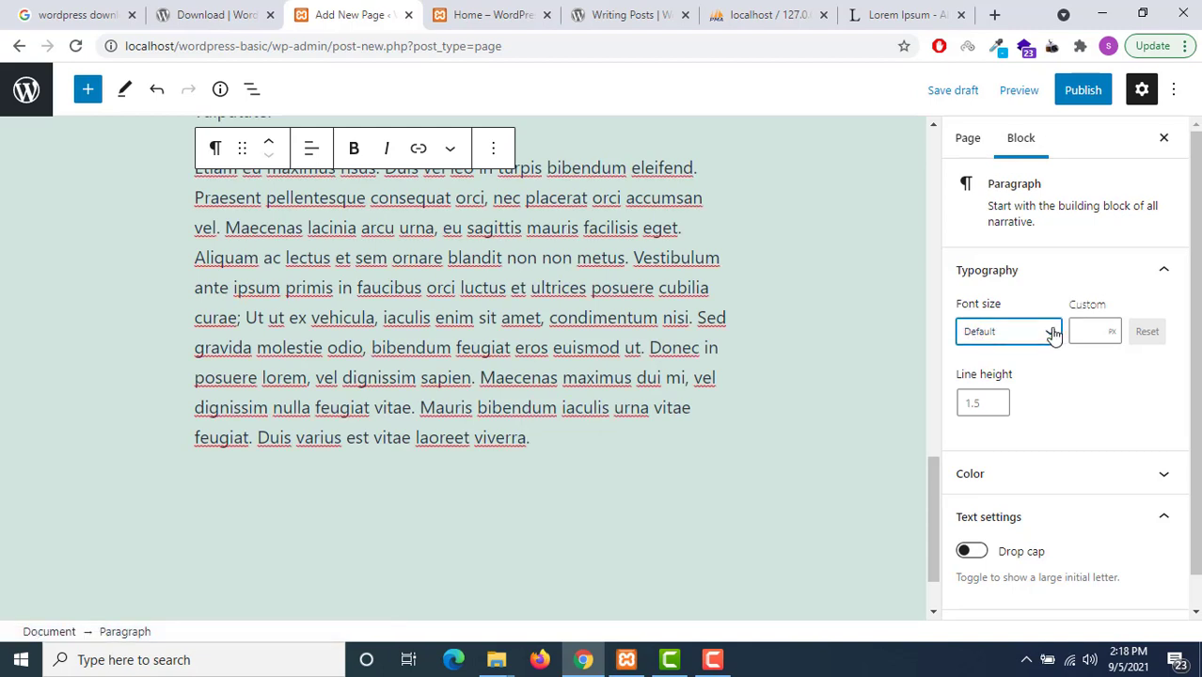
# Review the page's publish date, then publish the Contact Us page
pyautogui.click(979, 141)
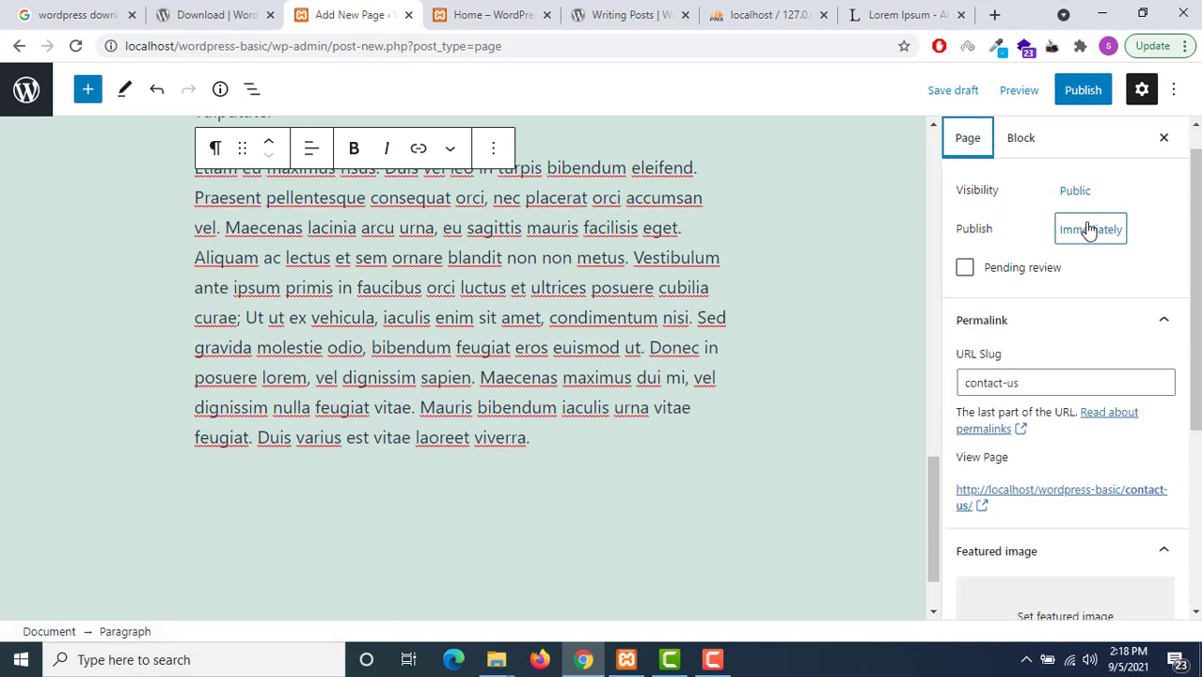
pyautogui.click(1089, 231)
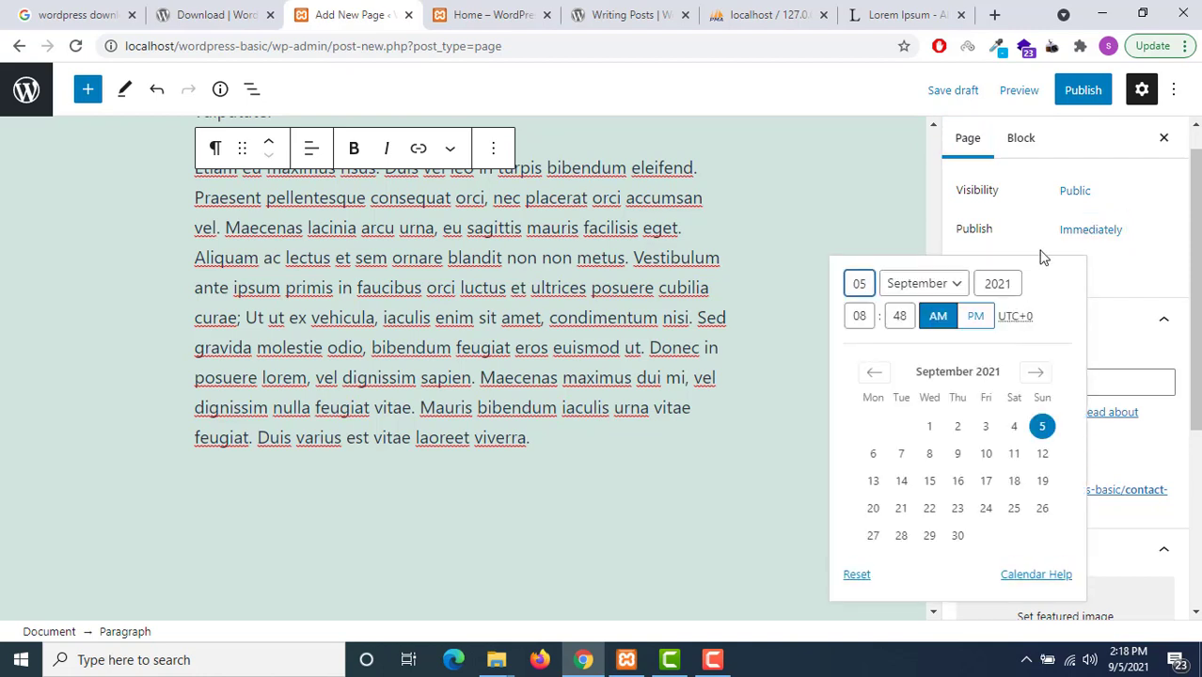
pyautogui.click(1051, 226)
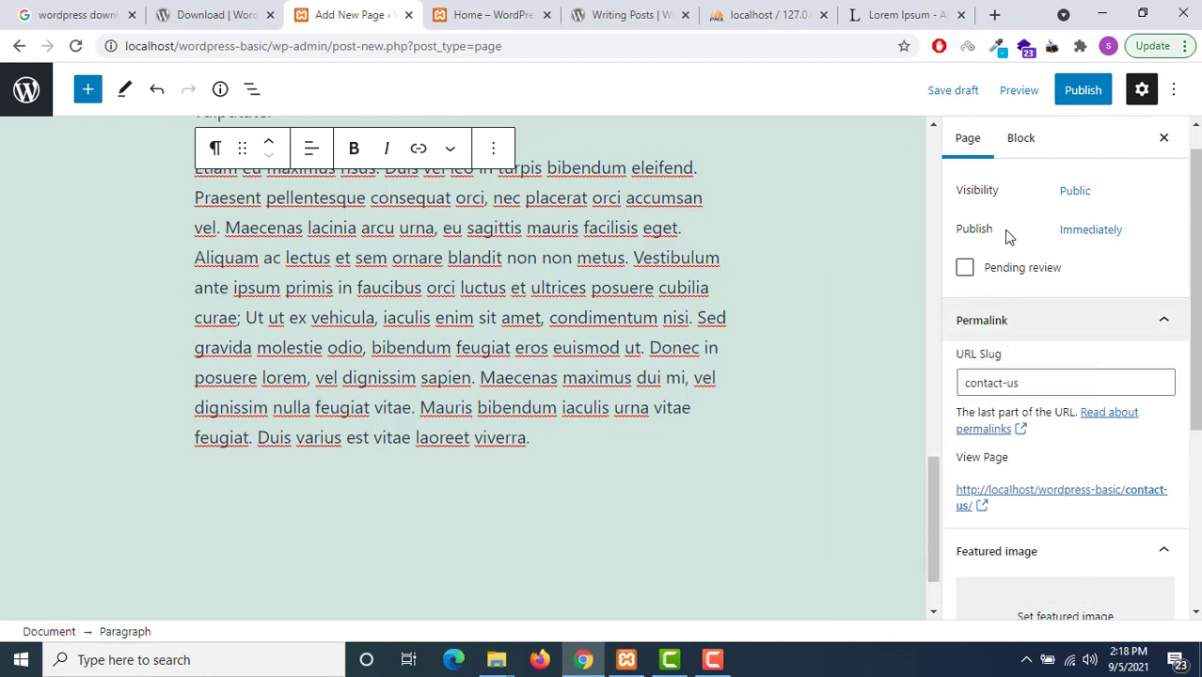
pyautogui.doubleClick(971, 228)
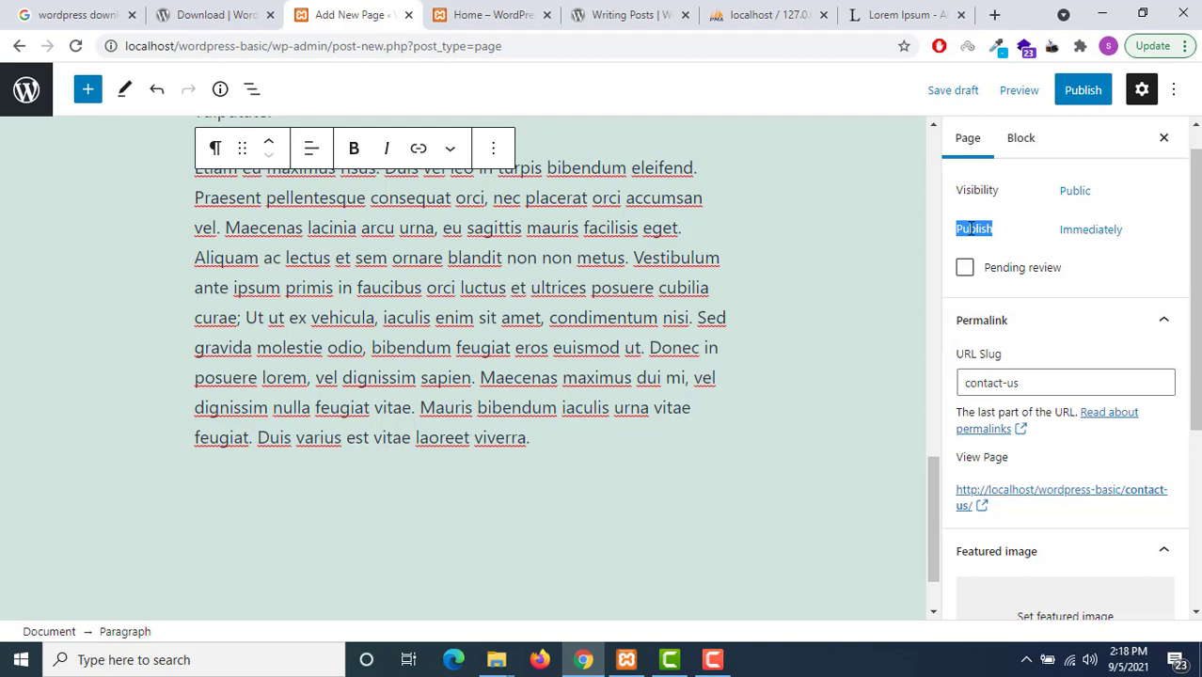
pyautogui.click(1082, 92)
pyautogui.click(1027, 94)
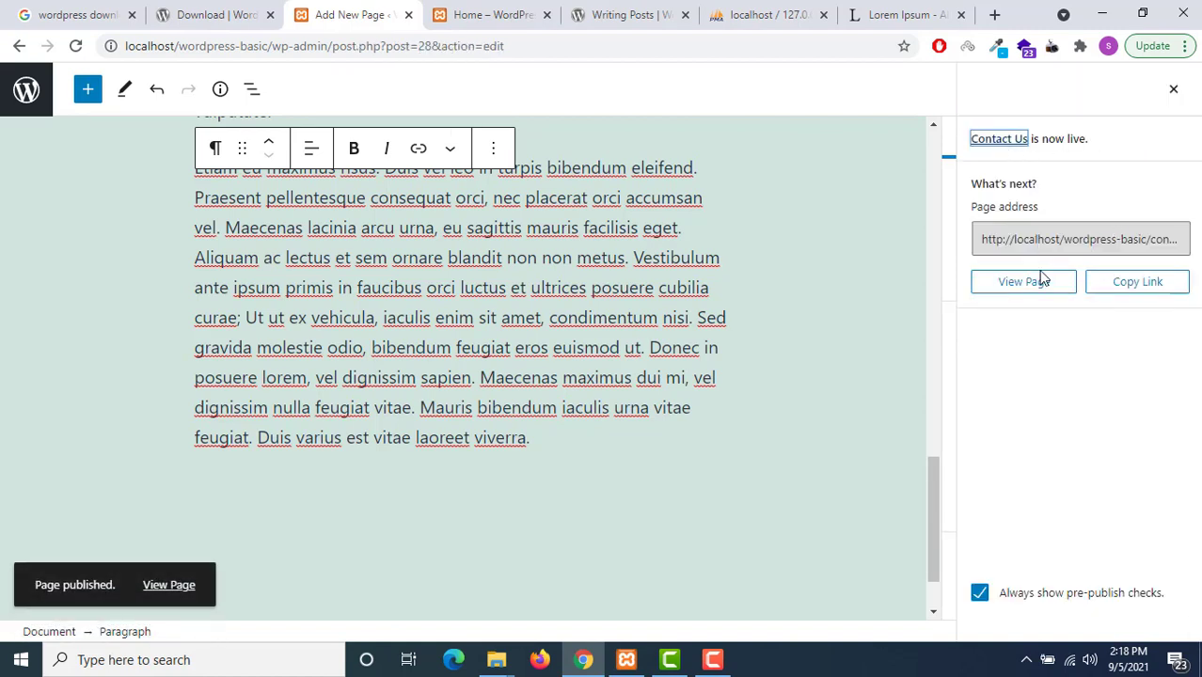
# Change the Contact Us page's visibility to Private and confirm the change
pyautogui.click(1173, 88)
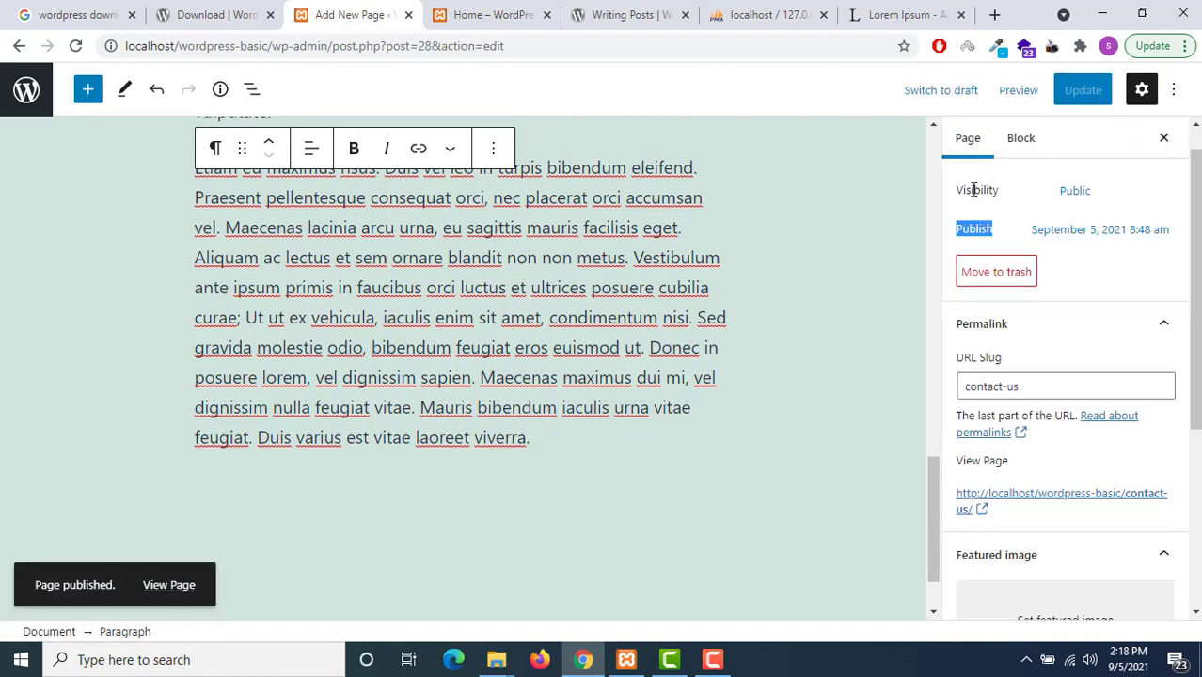
pyautogui.click(1028, 239)
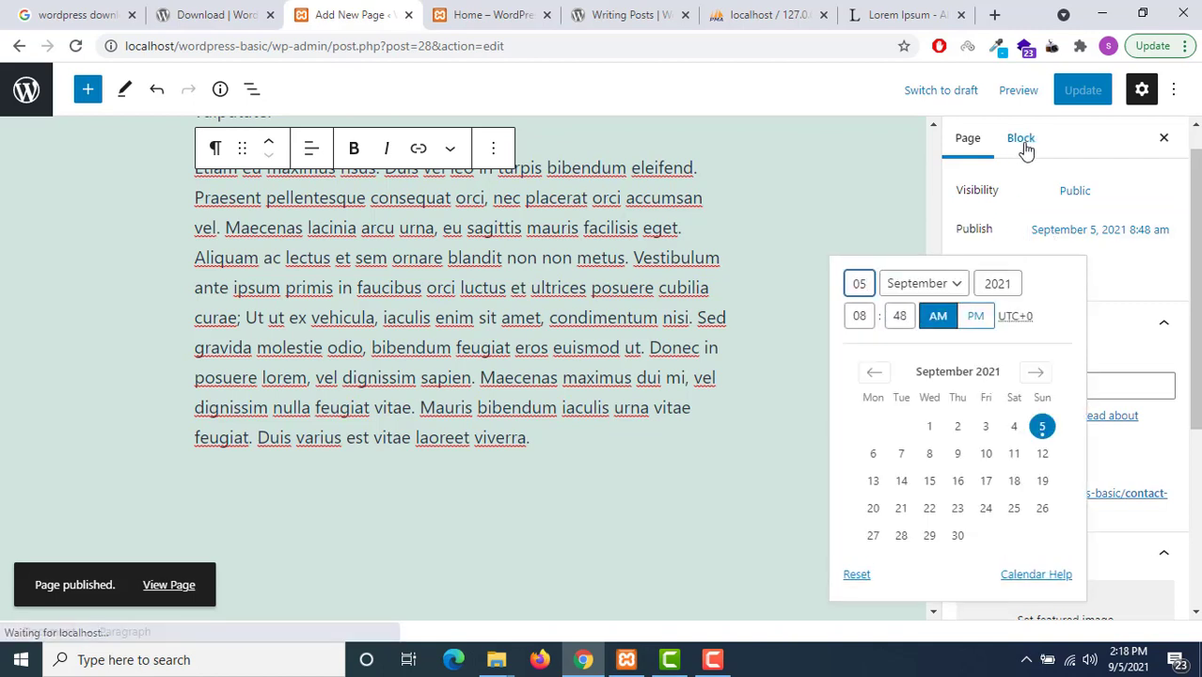
pyautogui.click(1031, 243)
pyautogui.click(1075, 190)
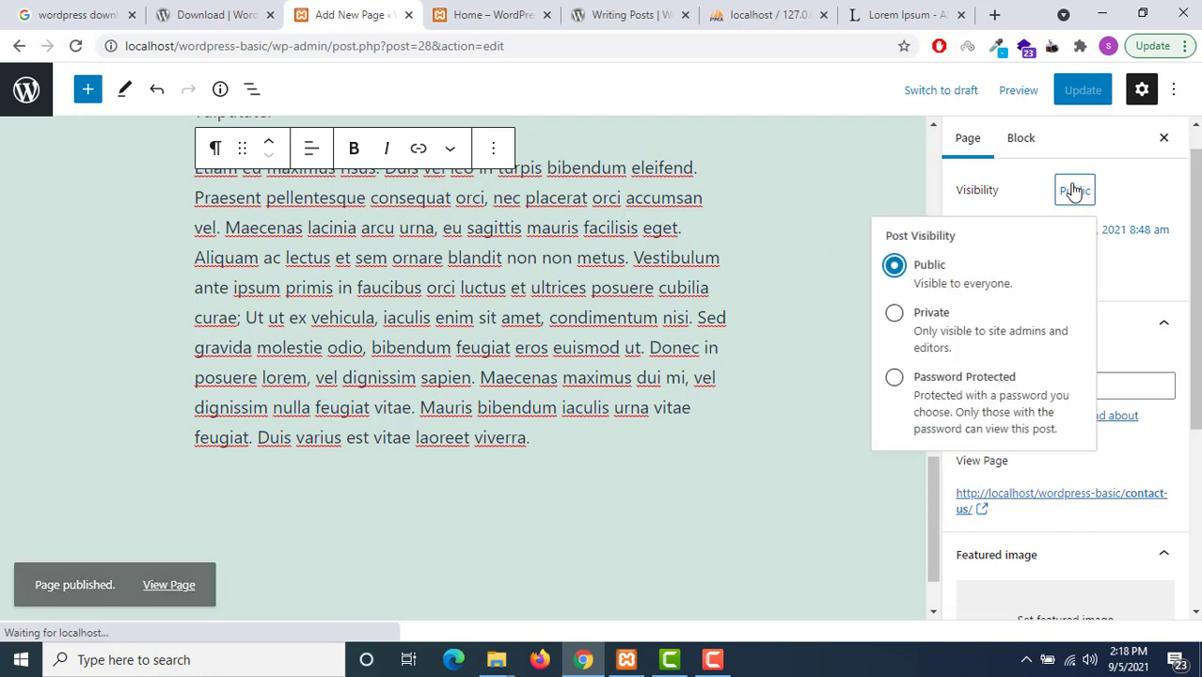
pyautogui.click(894, 313)
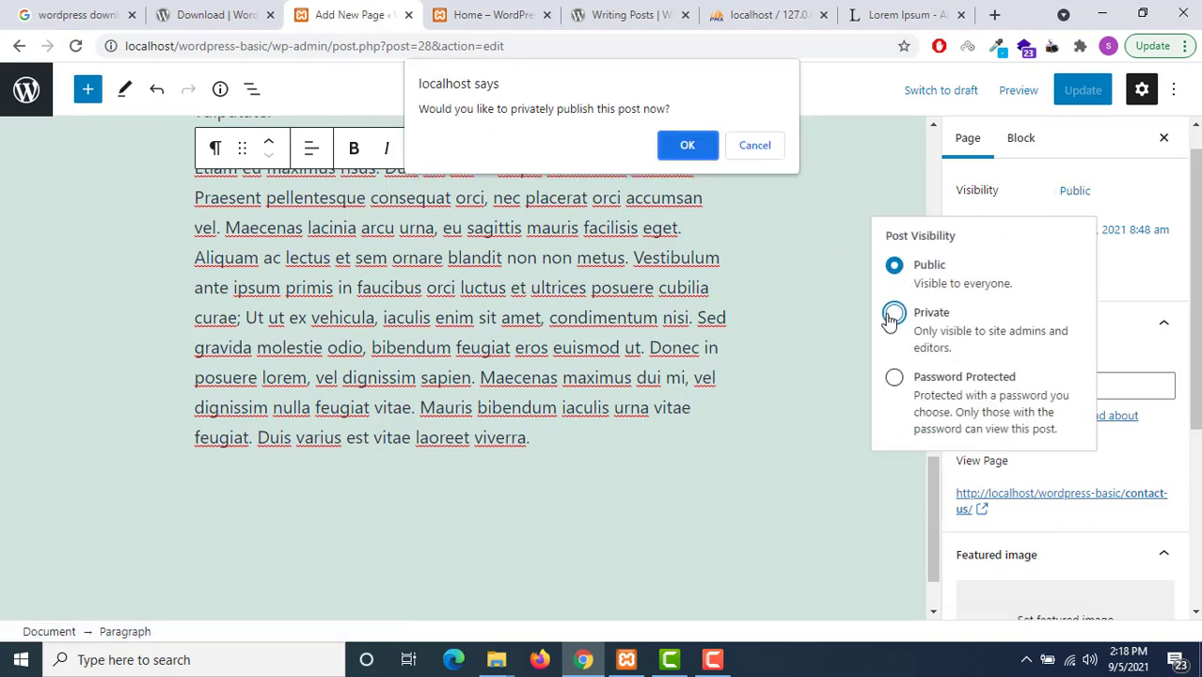
pyautogui.click(690, 143)
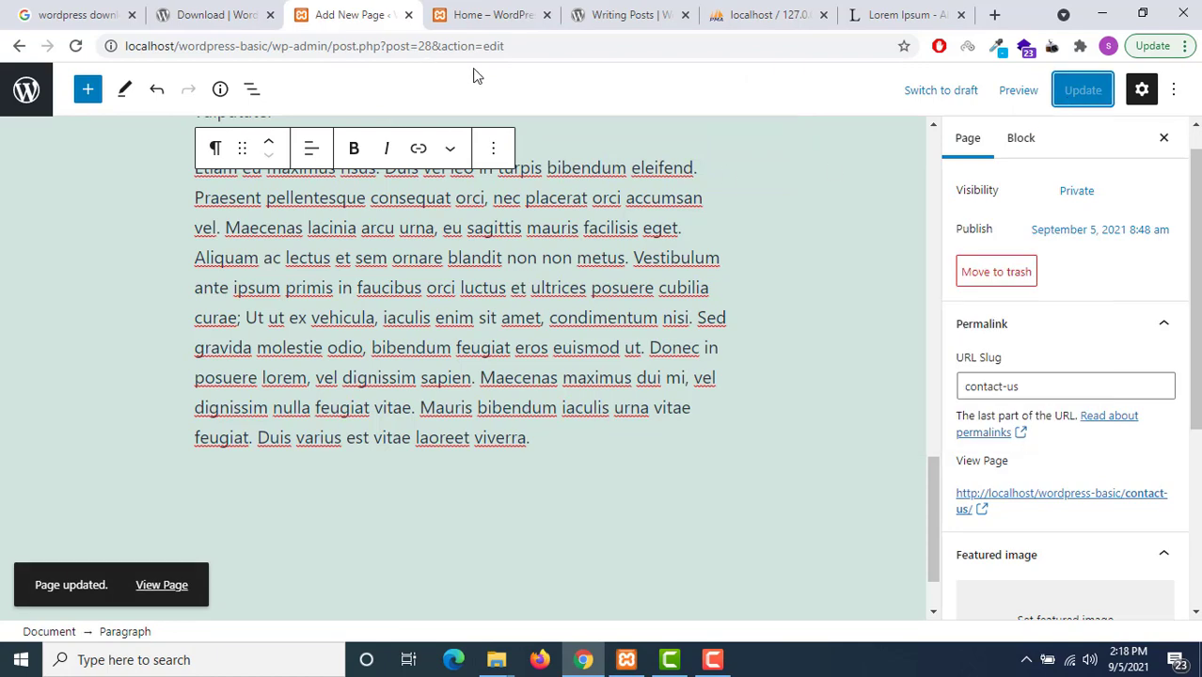
# Open the live Contact Us page in a new tab
pyautogui.scroll(1, 753, 268)
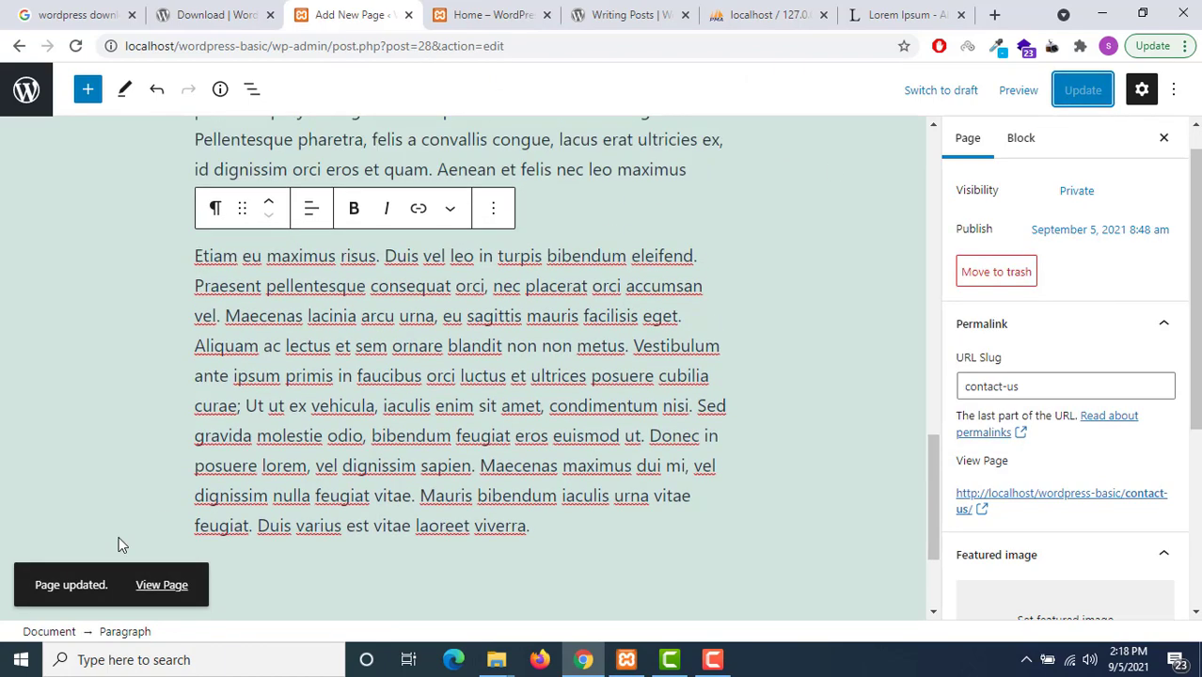
pyautogui.rightClick(160, 585)
pyautogui.click(226, 392)
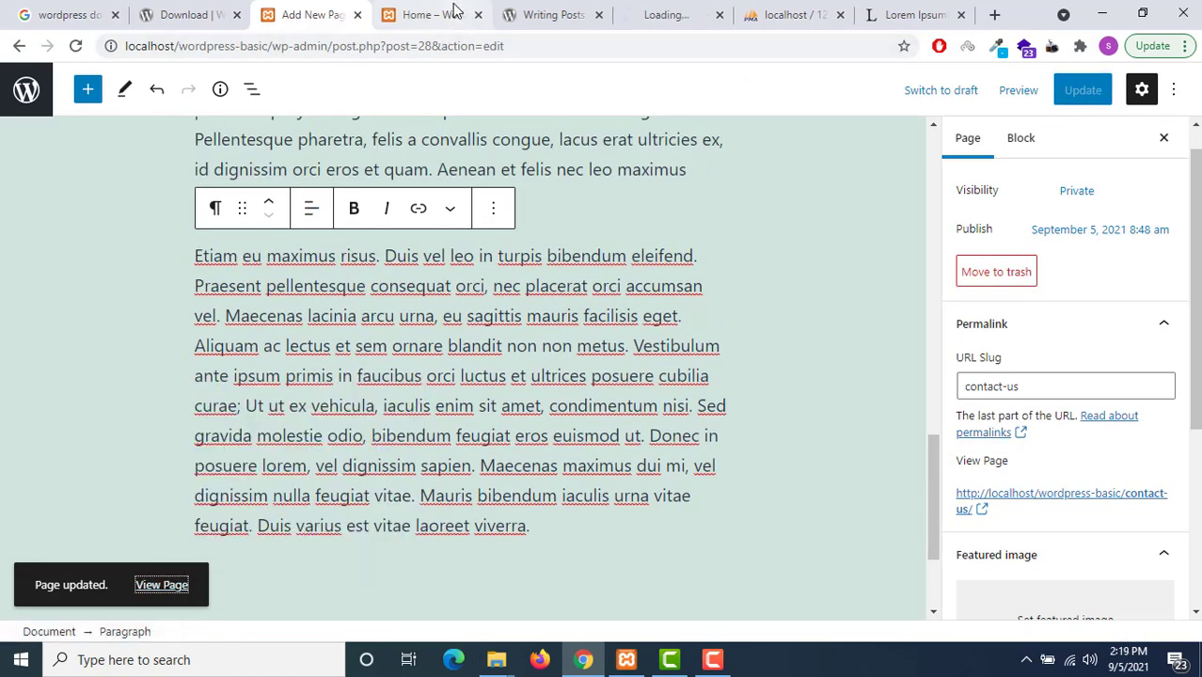
# Check that the Contact Us page title reads 'Private: Contact Us' and select its address
pyautogui.click(453, 9)
pyautogui.scroll(20, 448, 296)
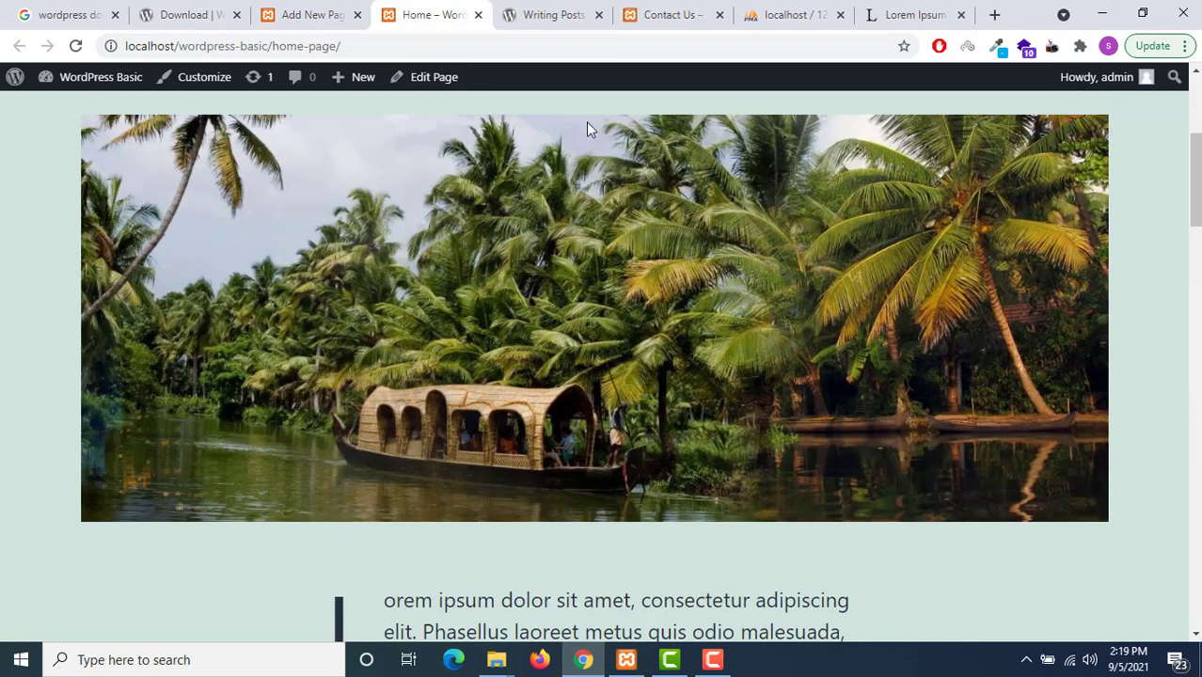
pyautogui.click(670, 11)
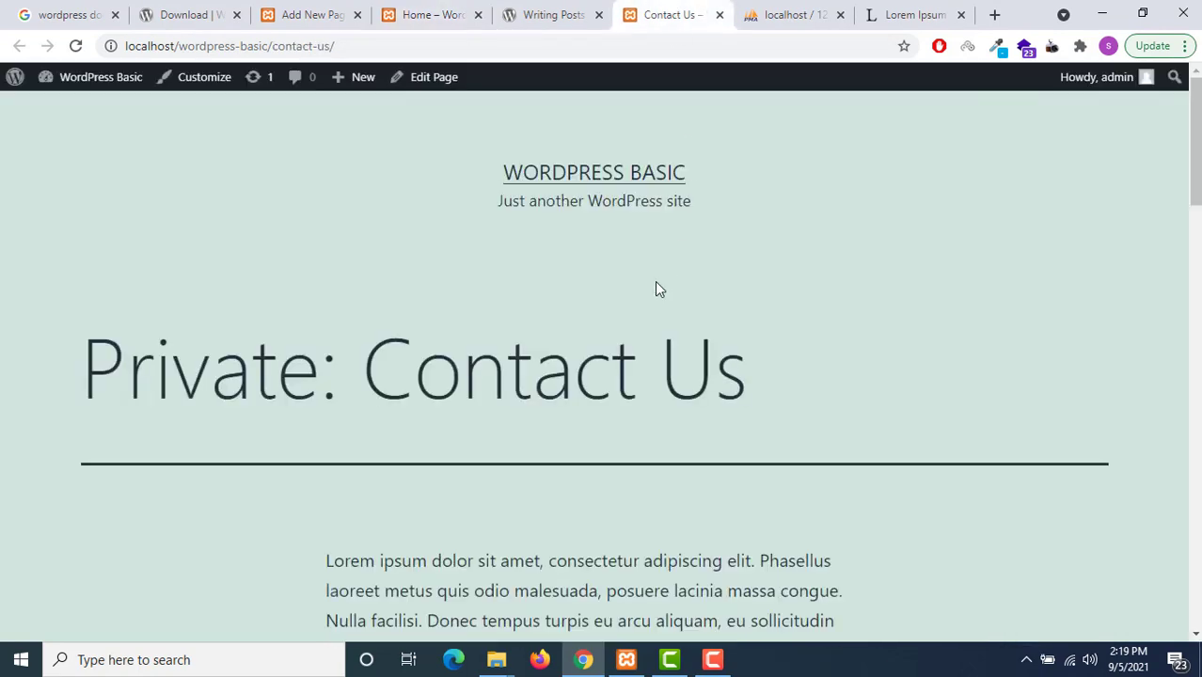
pyautogui.scroll(-7, 640, 289)
pyautogui.scroll(6, 630, 289)
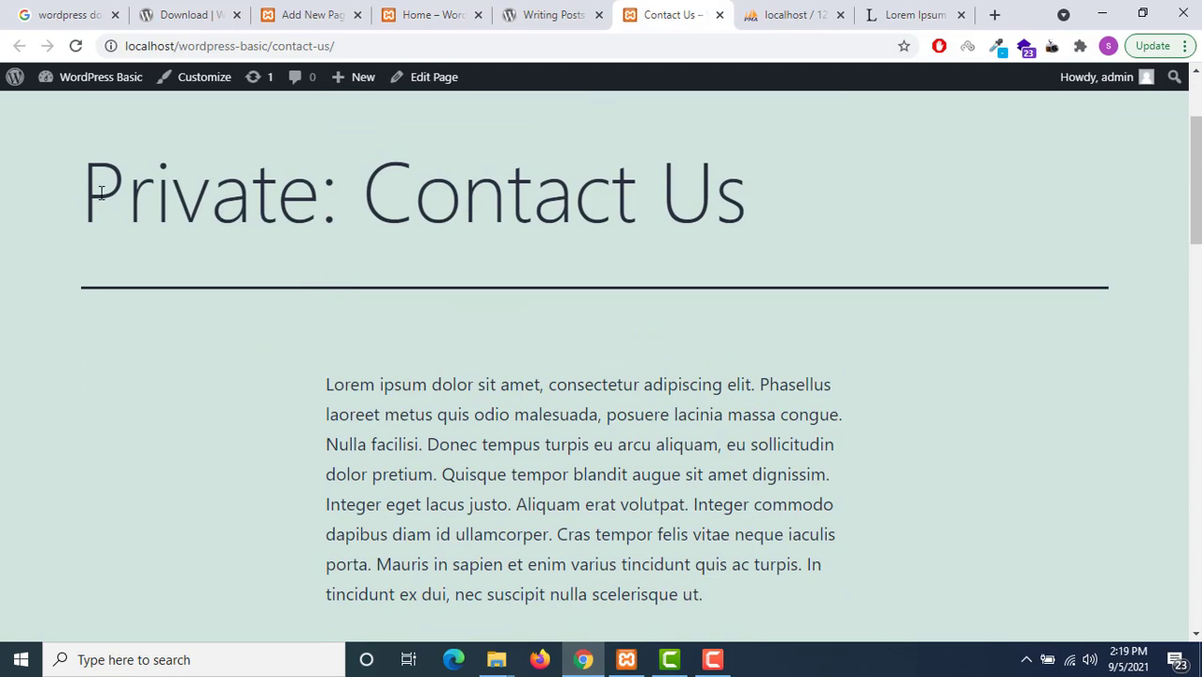
pyautogui.moveTo(84, 193); pyautogui.dragTo(347, 216)
pyautogui.click(480, 52)
pyautogui.hotkey('ctrl', 'c')
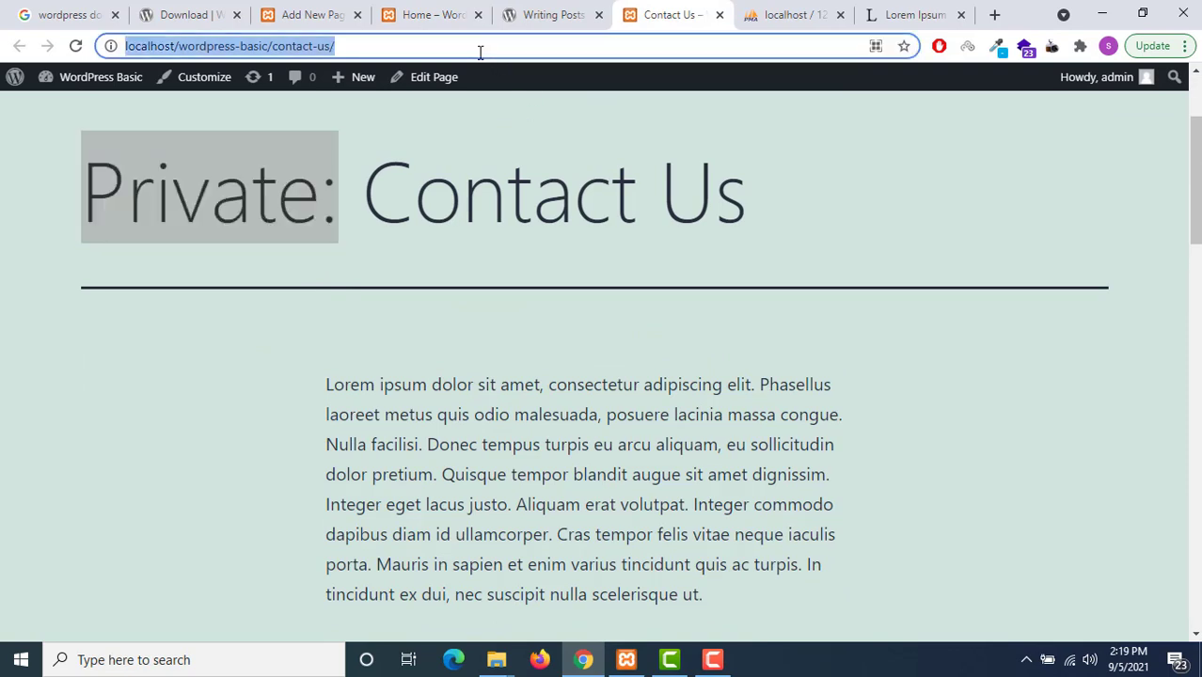
# Load the Contact Us address in a private window to confirm visitors see 'Nothing here'
pyautogui.click(938, 160)
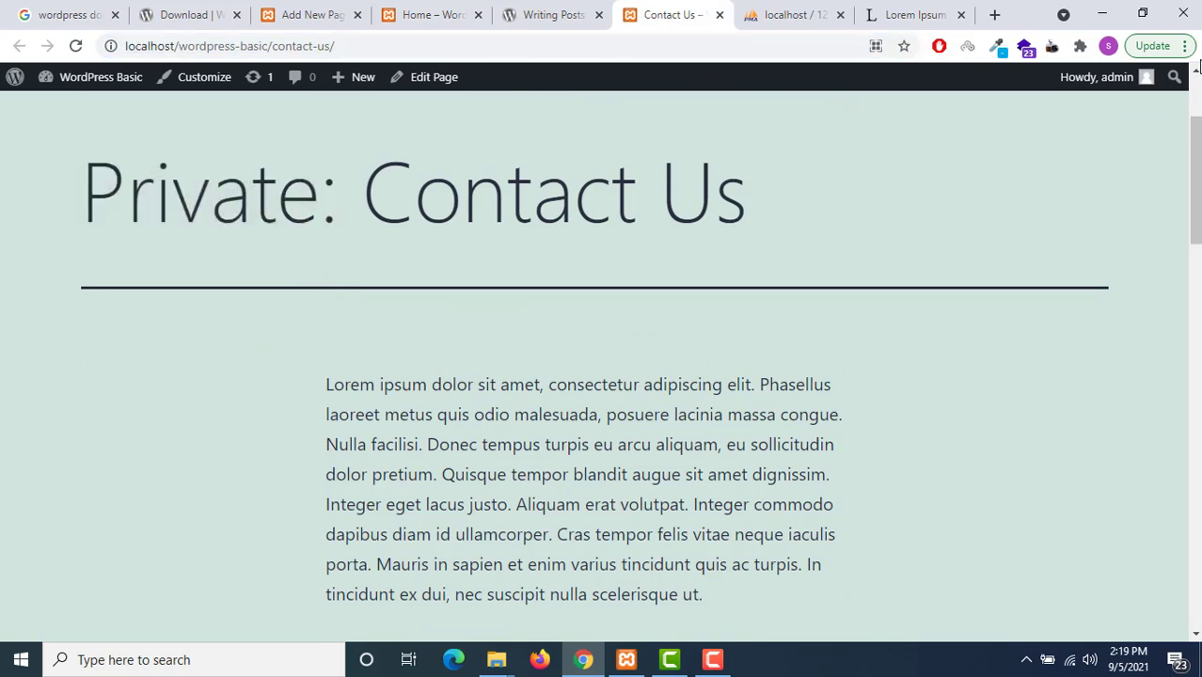
pyautogui.click(1188, 45)
pyautogui.click(1127, 144)
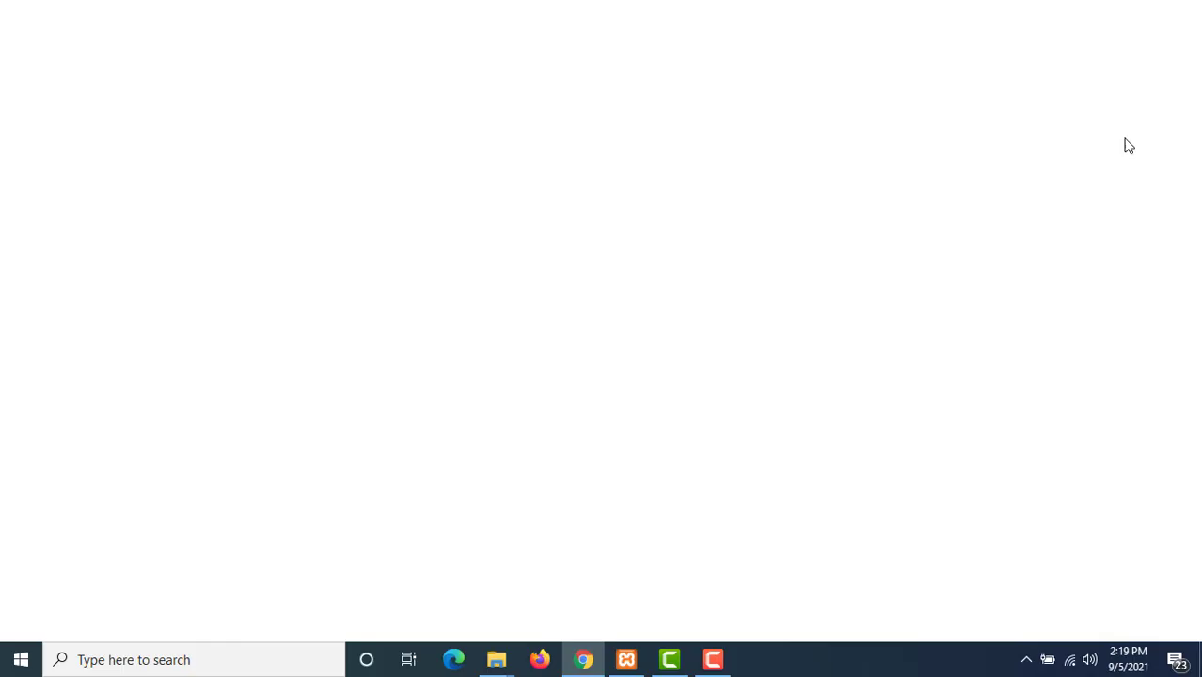
pyautogui.hotkey('ctrl', 'v')
pyautogui.press('Return')
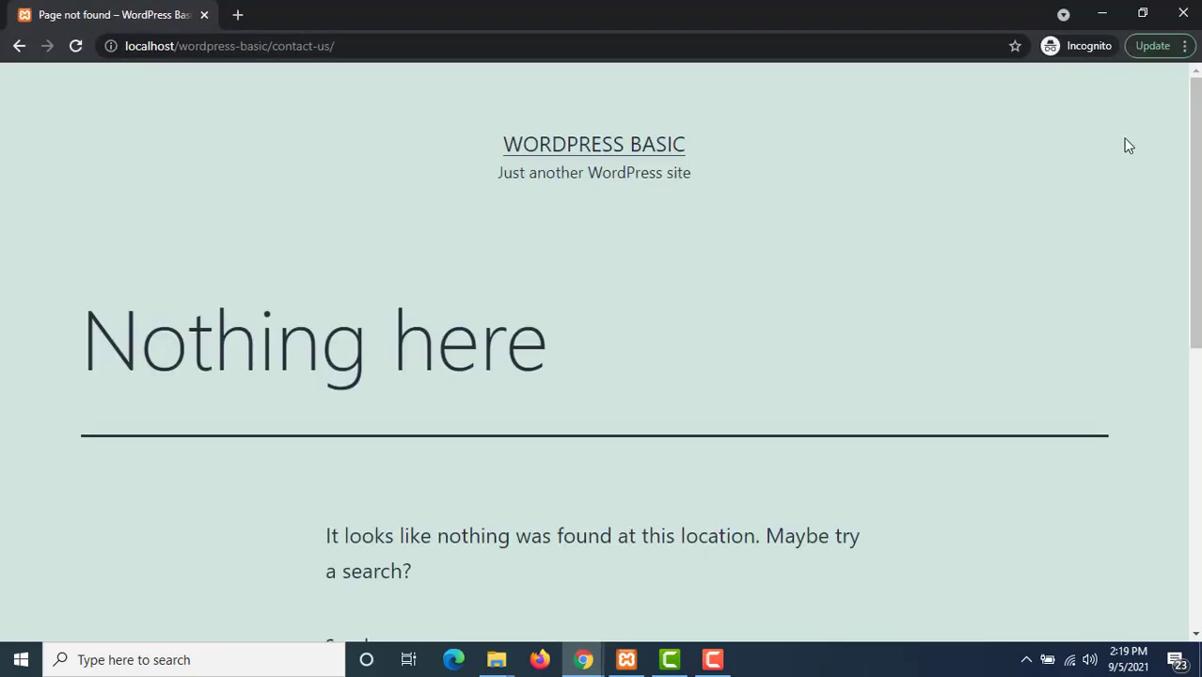
pyautogui.click(1183, 13)
pyautogui.click(423, 14)
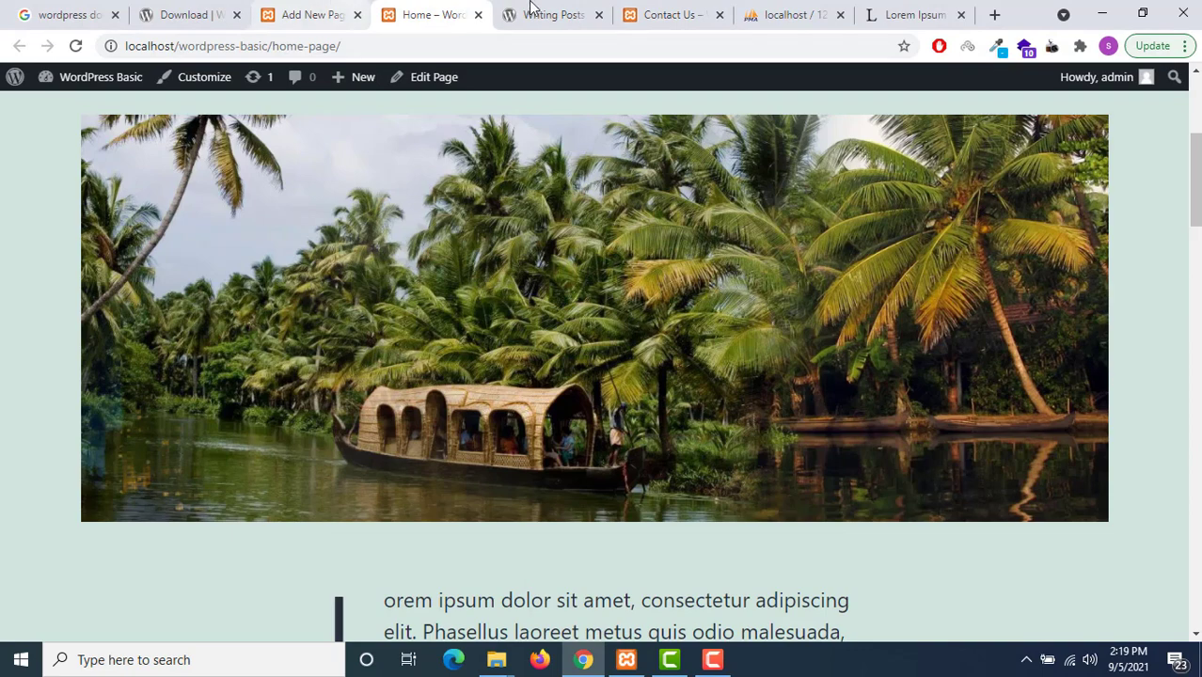
pyautogui.click(660, 14)
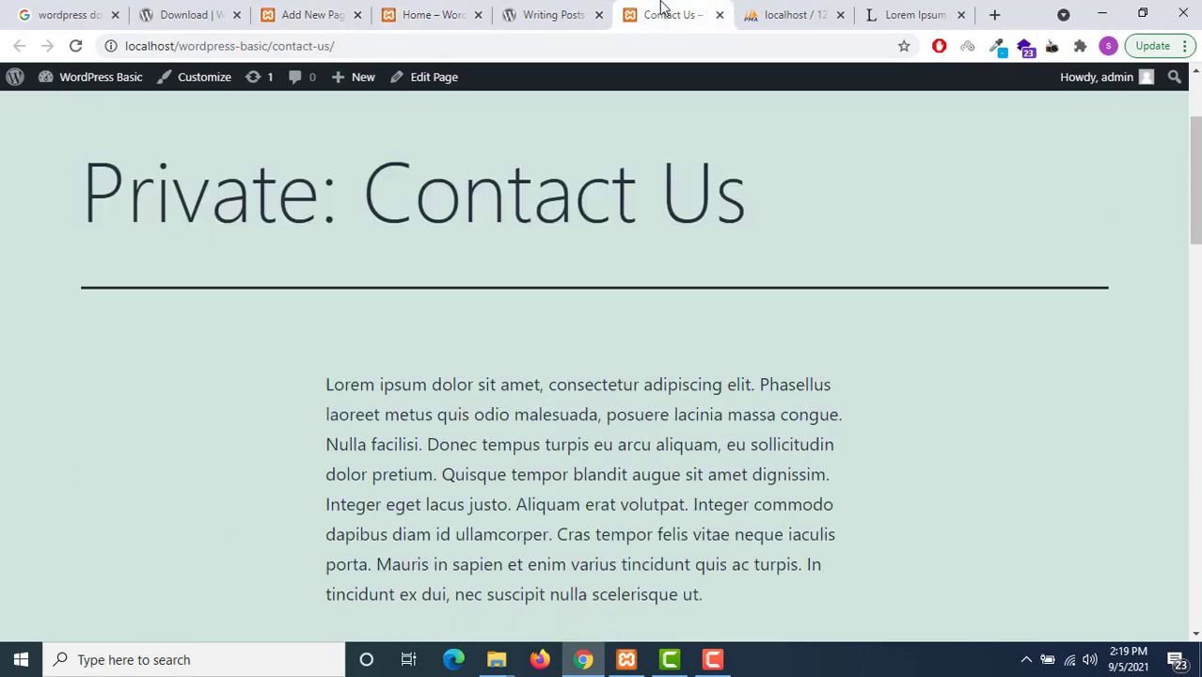
# Set the Contact Us page's visibility to Password Protected with a password, update it, and view the live page
pyautogui.click(310, 15)
pyautogui.scroll(1, 1001, 377)
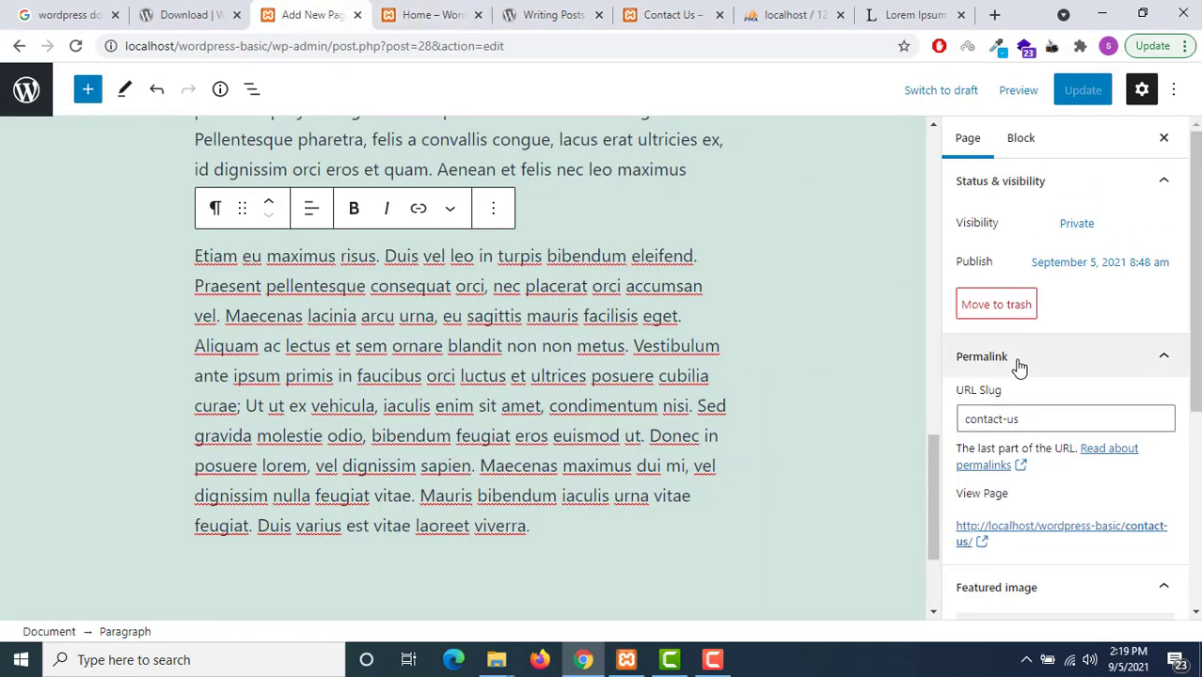
pyautogui.click(1090, 224)
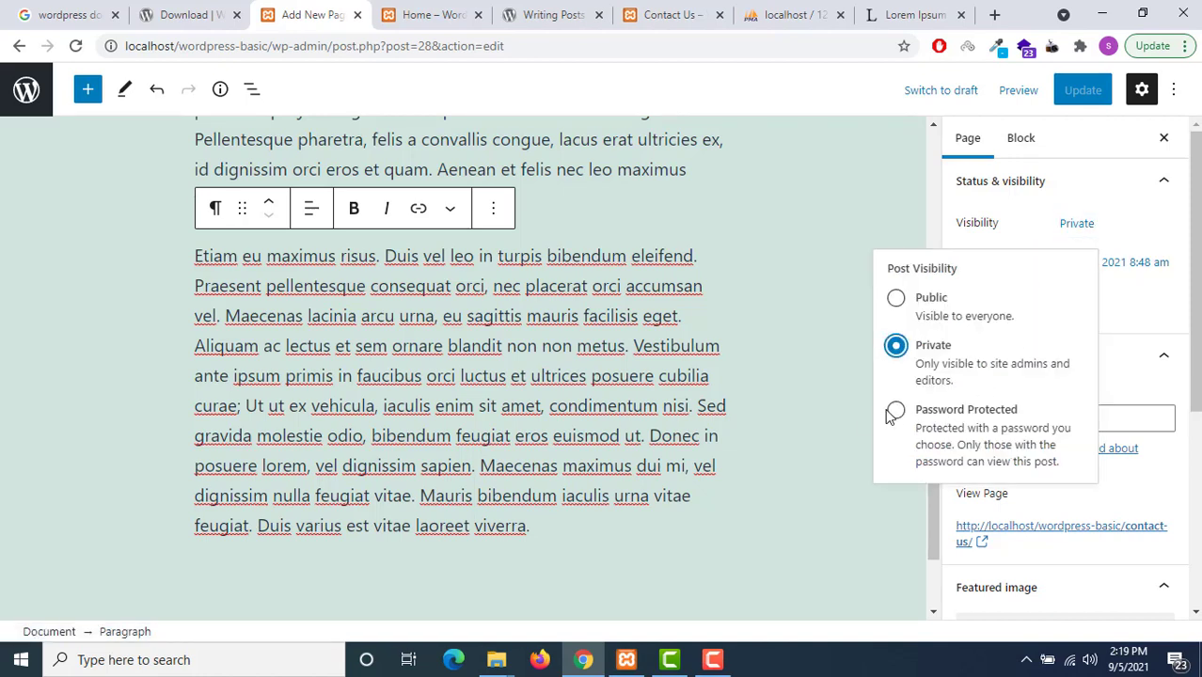
pyautogui.click(893, 412)
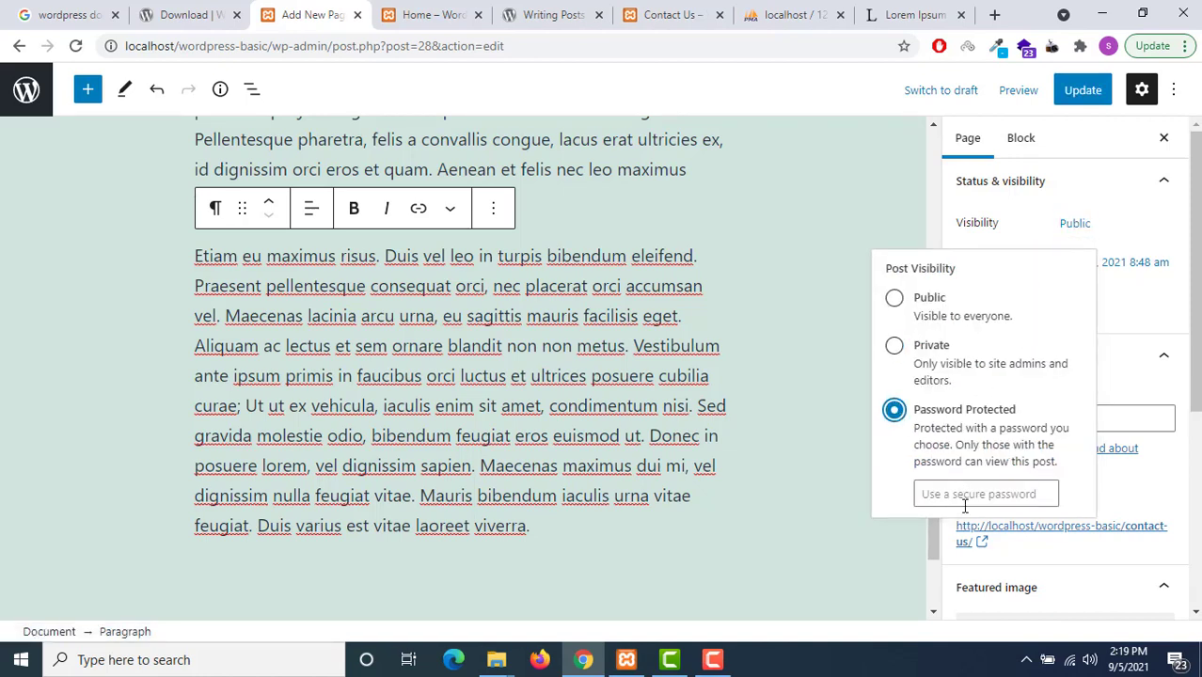
pyautogui.click(965, 498)
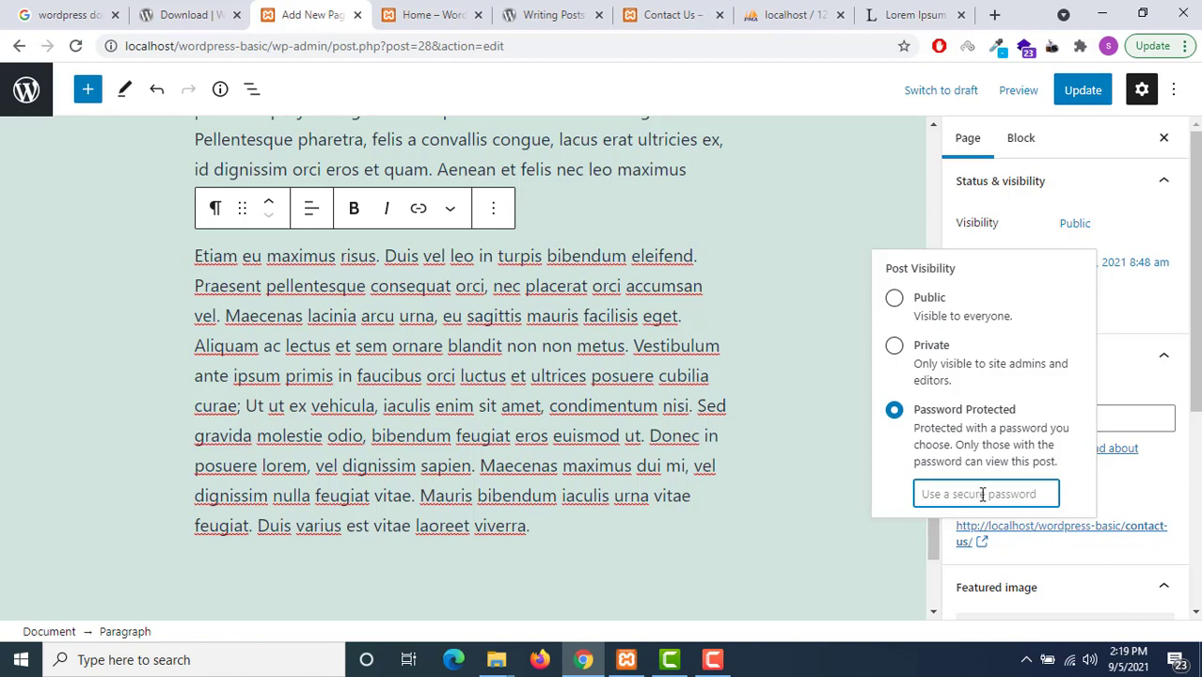
pyautogui.write('adm')
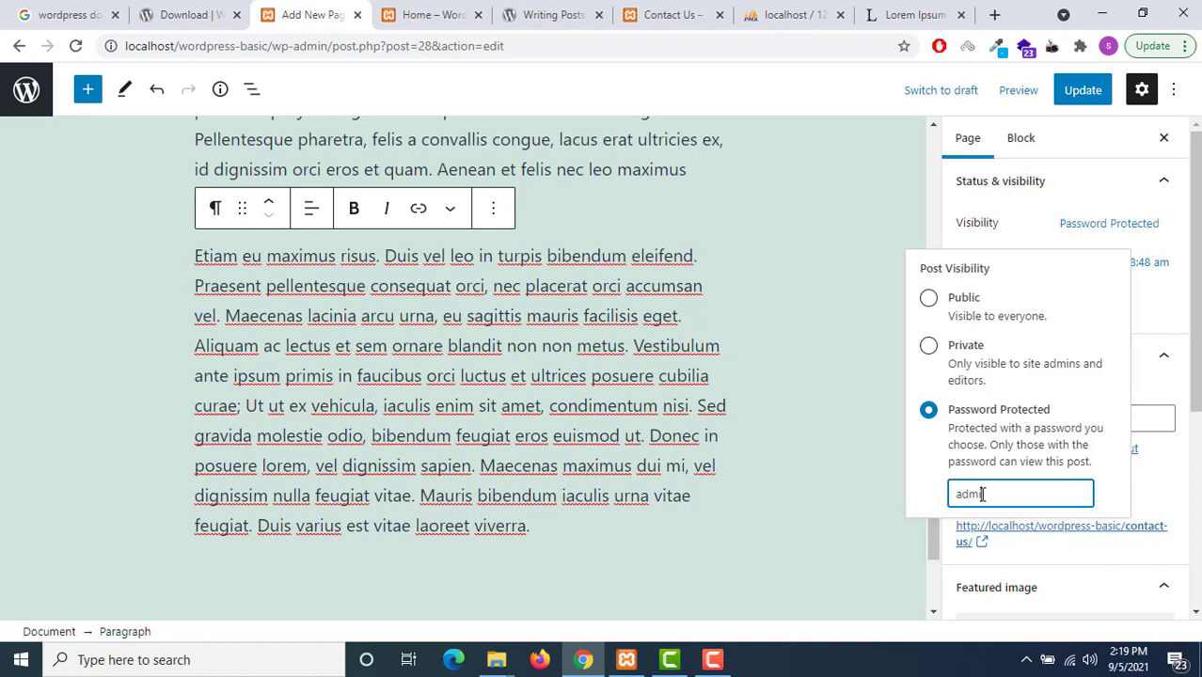
pyautogui.write('in')
pyautogui.click(1162, 448)
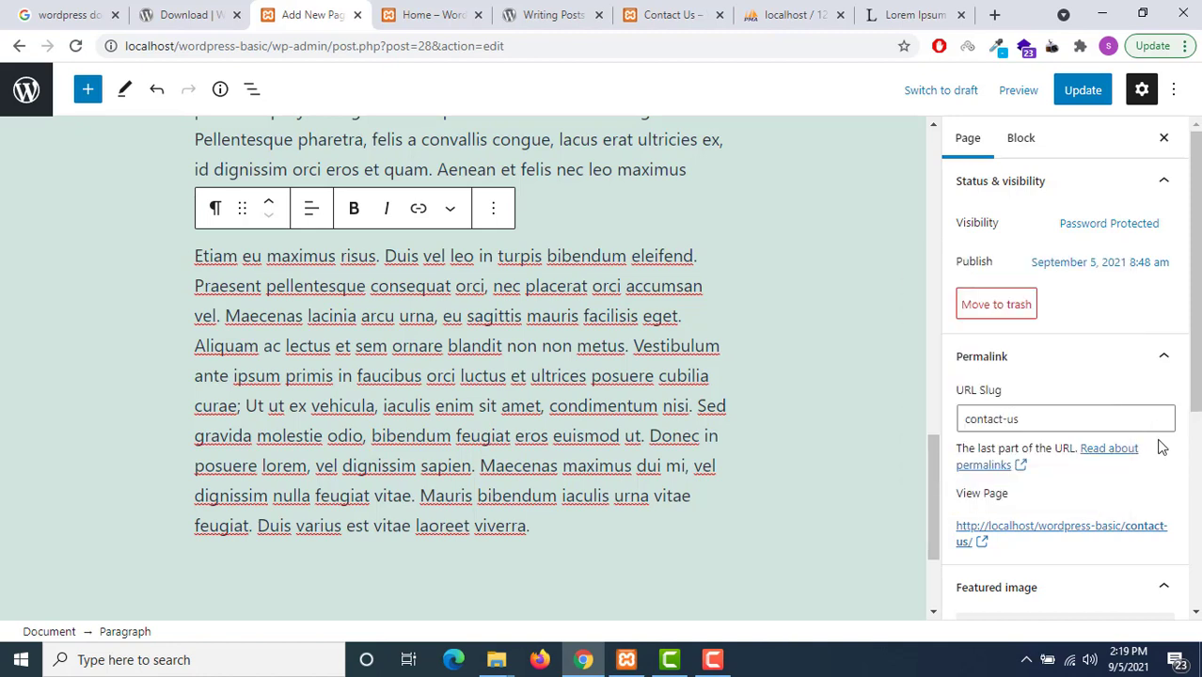
pyautogui.click(1091, 93)
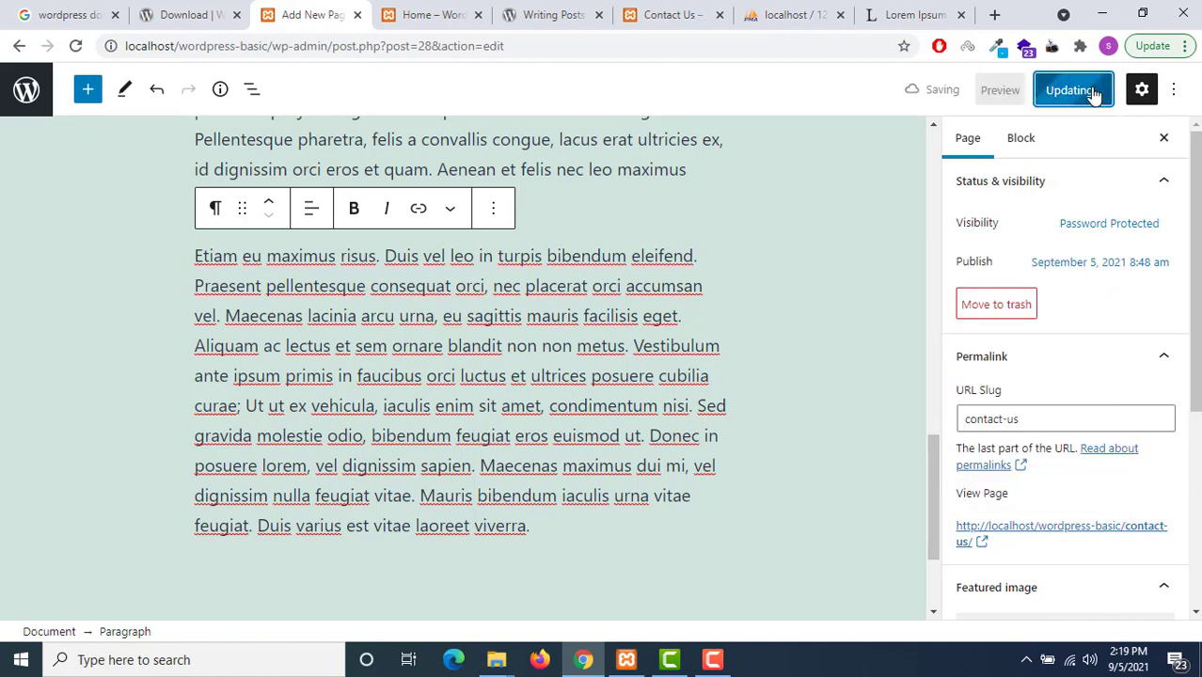
pyautogui.click(672, 21)
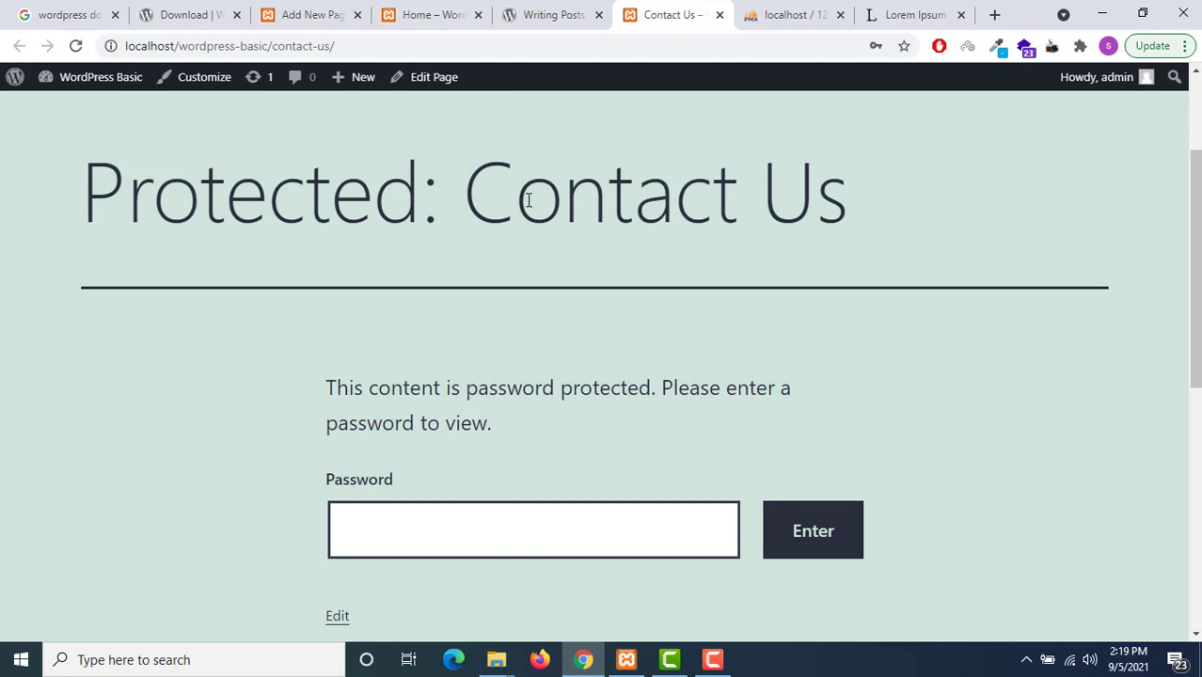
# Unlock the live Contact Us page by submitting a password, and dismiss the save-password offer
pyautogui.scroll(-2, 481, 444)
pyautogui.click(457, 374)
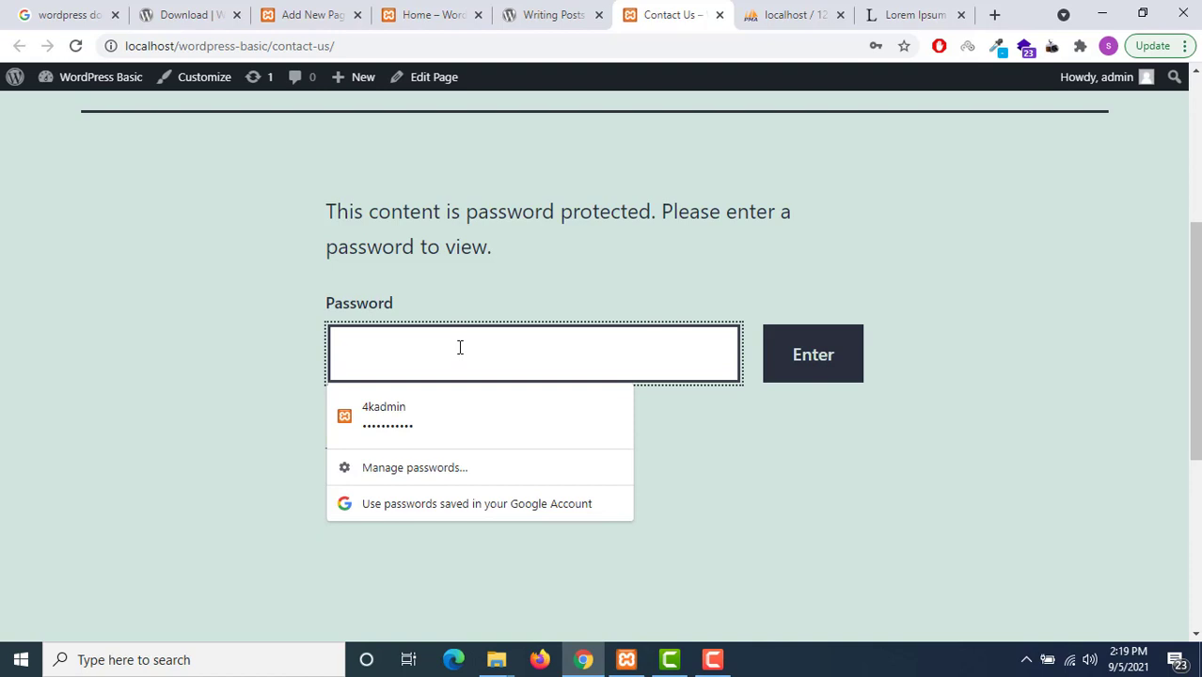
pyautogui.write('12345')
pyautogui.press('Return')
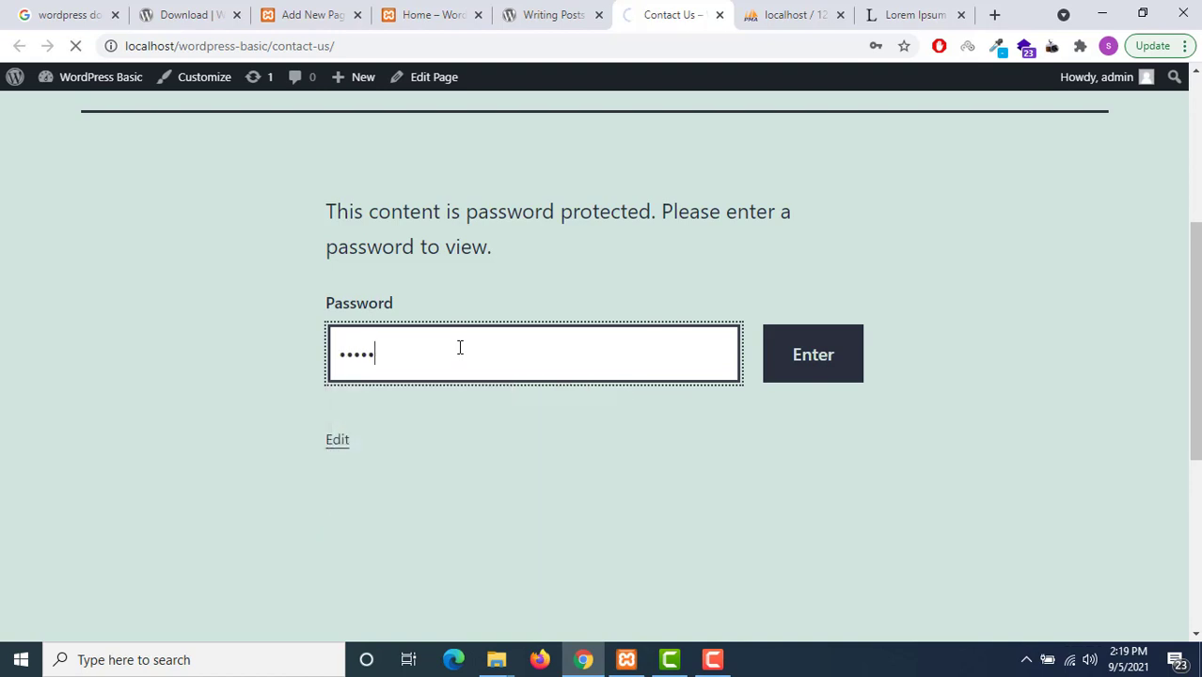
pyautogui.scroll(3, 460, 347)
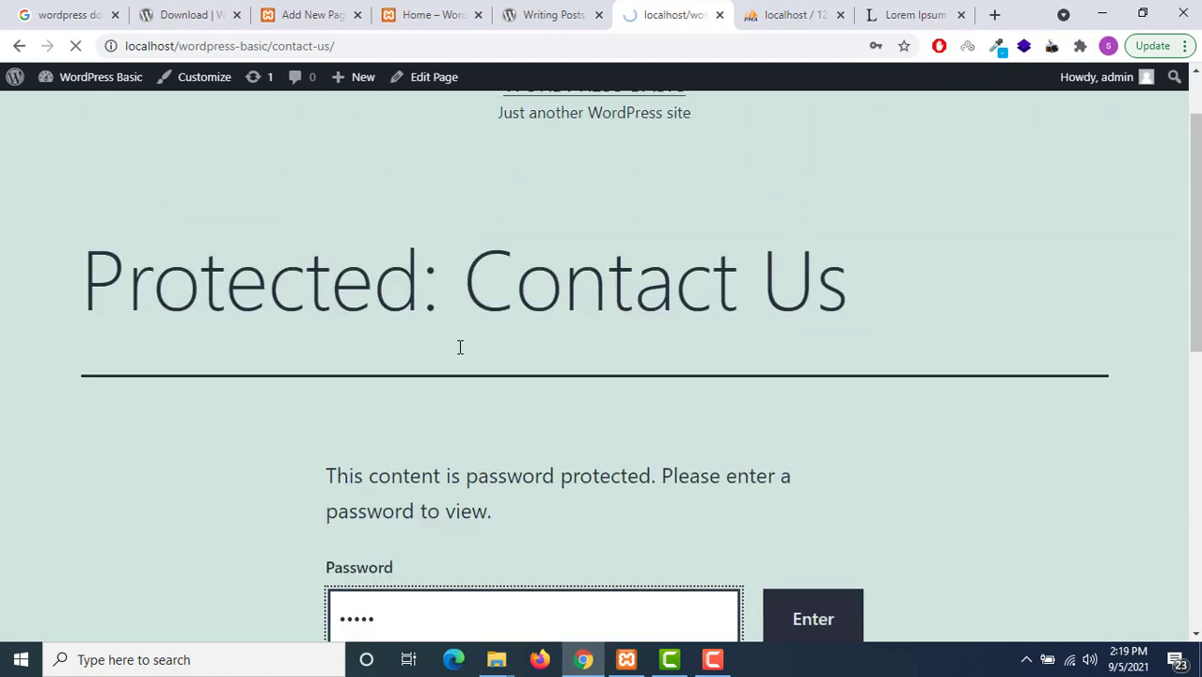
pyautogui.scroll(-10, 460, 353)
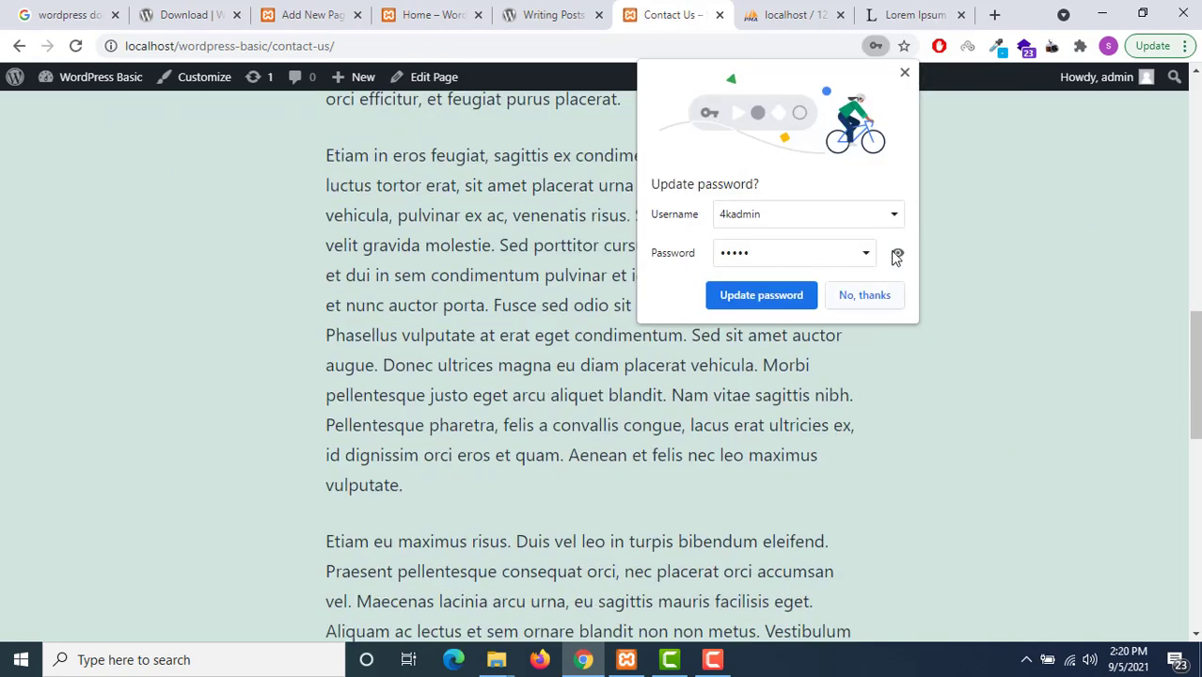
pyautogui.click(873, 301)
# Open the Contact Us page address in a new private browsing window
pyautogui.click(367, 45)
pyautogui.hotkey('ctrl', 'c')
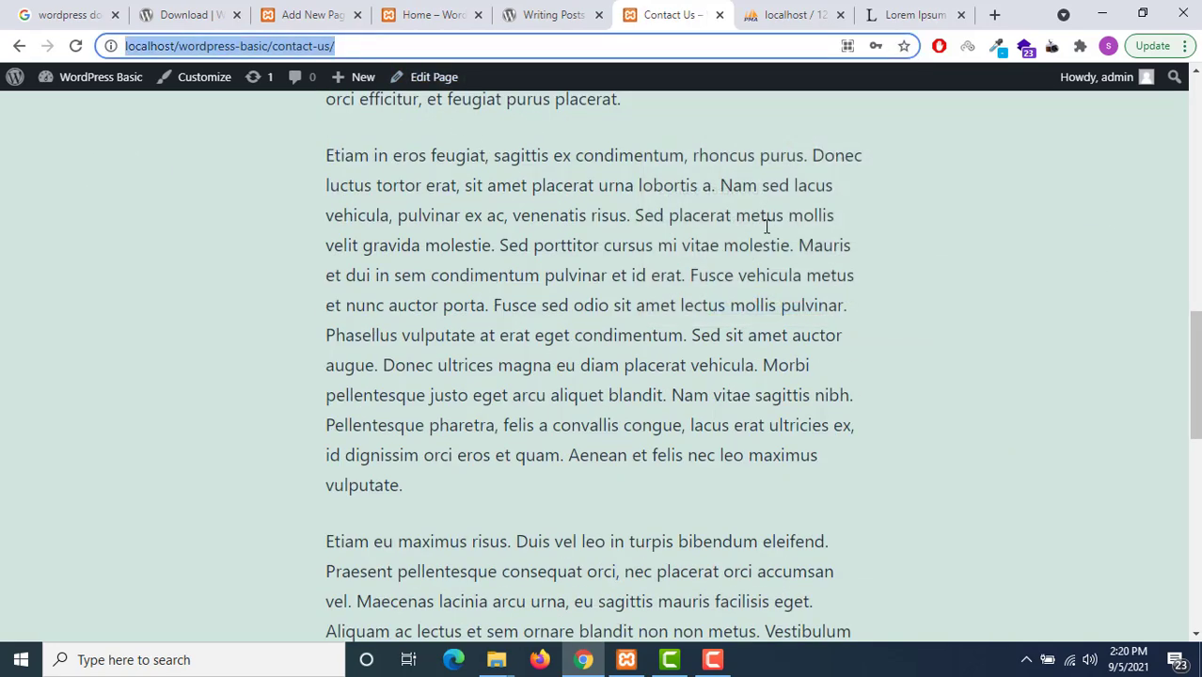
pyautogui.click(1186, 45)
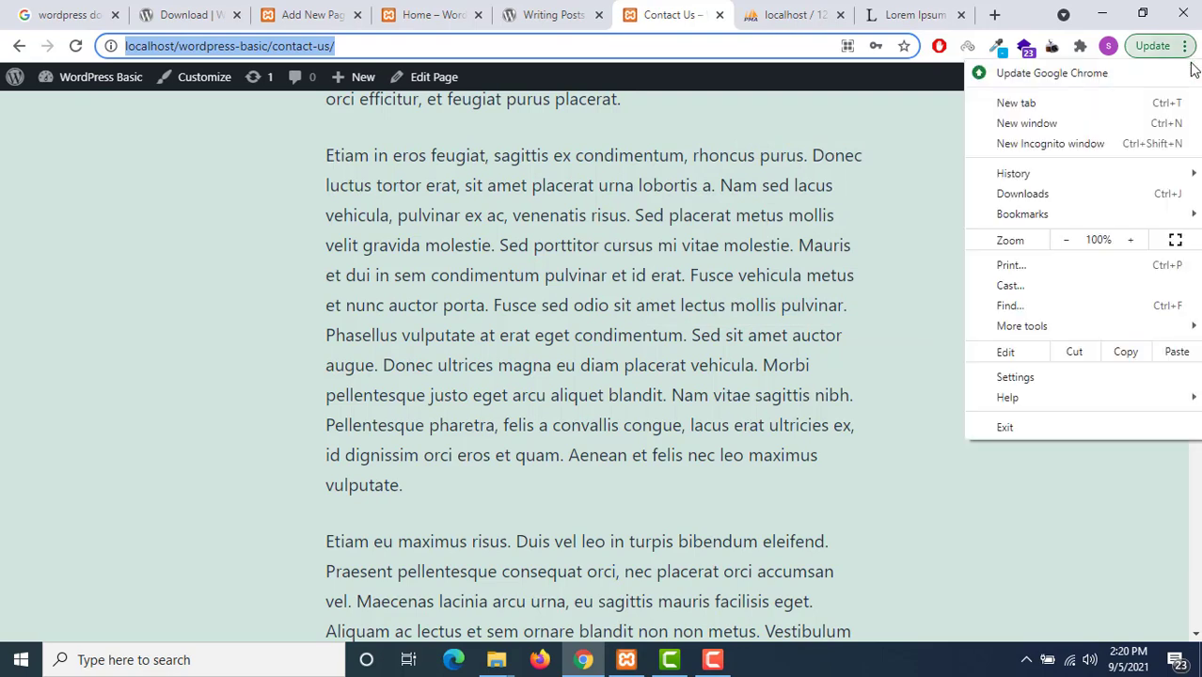
pyautogui.click(1159, 142)
pyautogui.hotkey('ctrl', 'v')
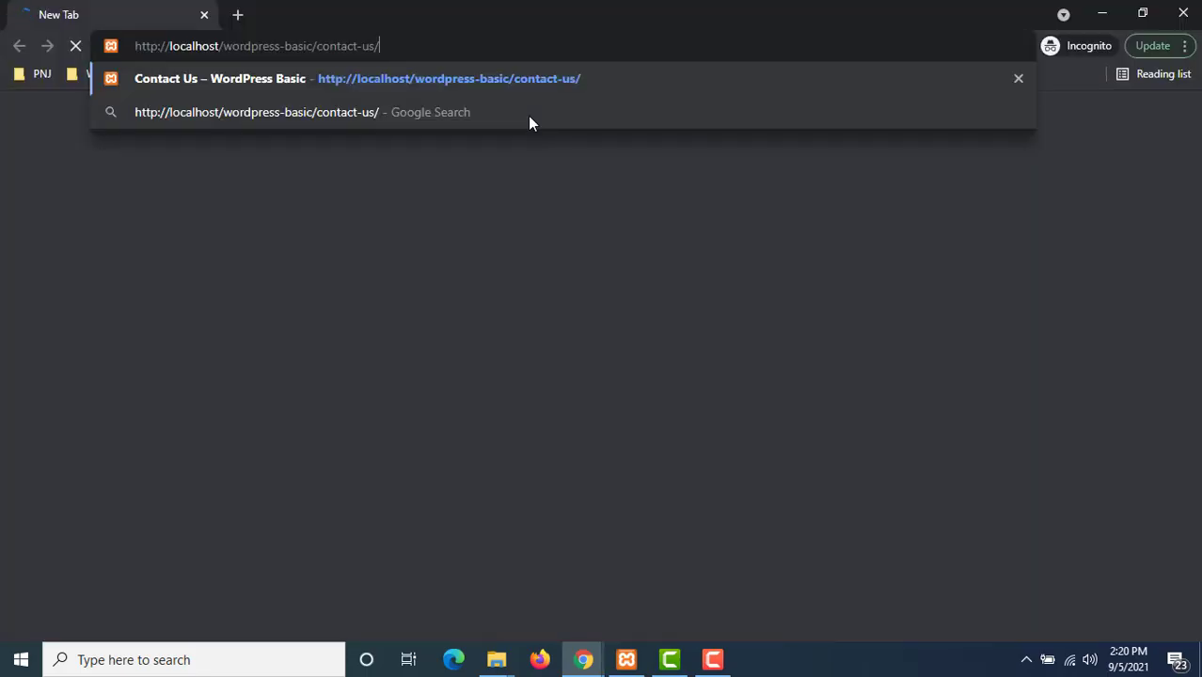
pyautogui.press('Return')
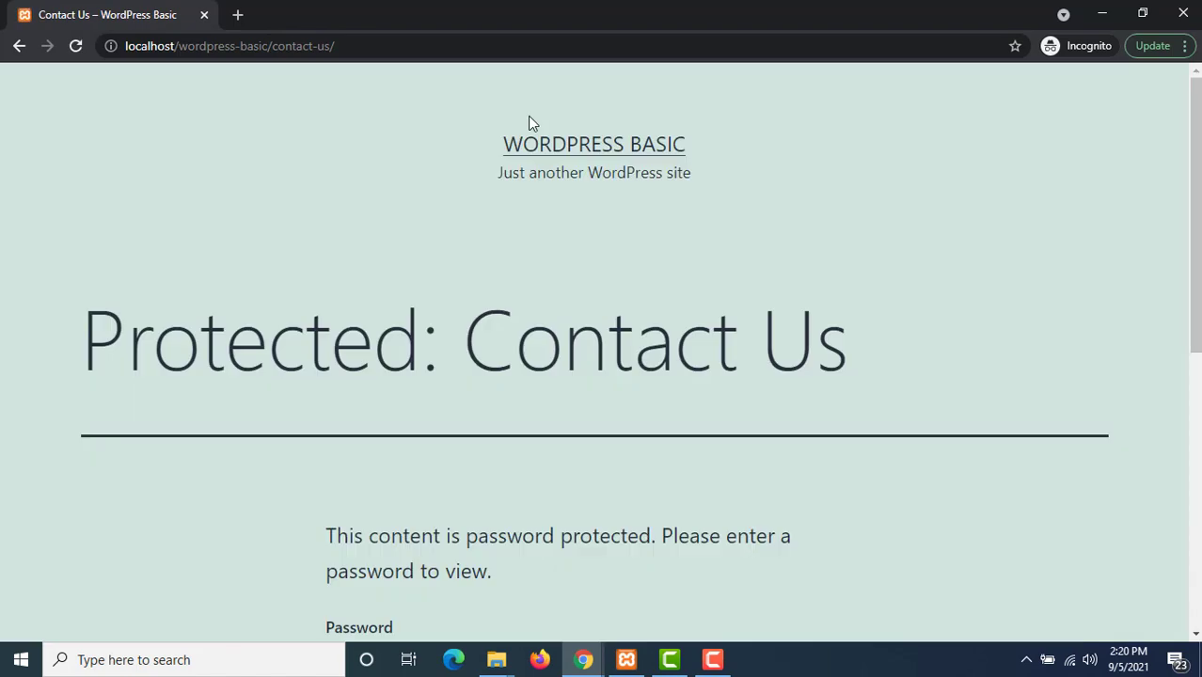
# Enter the page password there, review the Lorem Ipsum content, then return to the editor
pyautogui.scroll(-5, 512, 141)
pyautogui.click(402, 139)
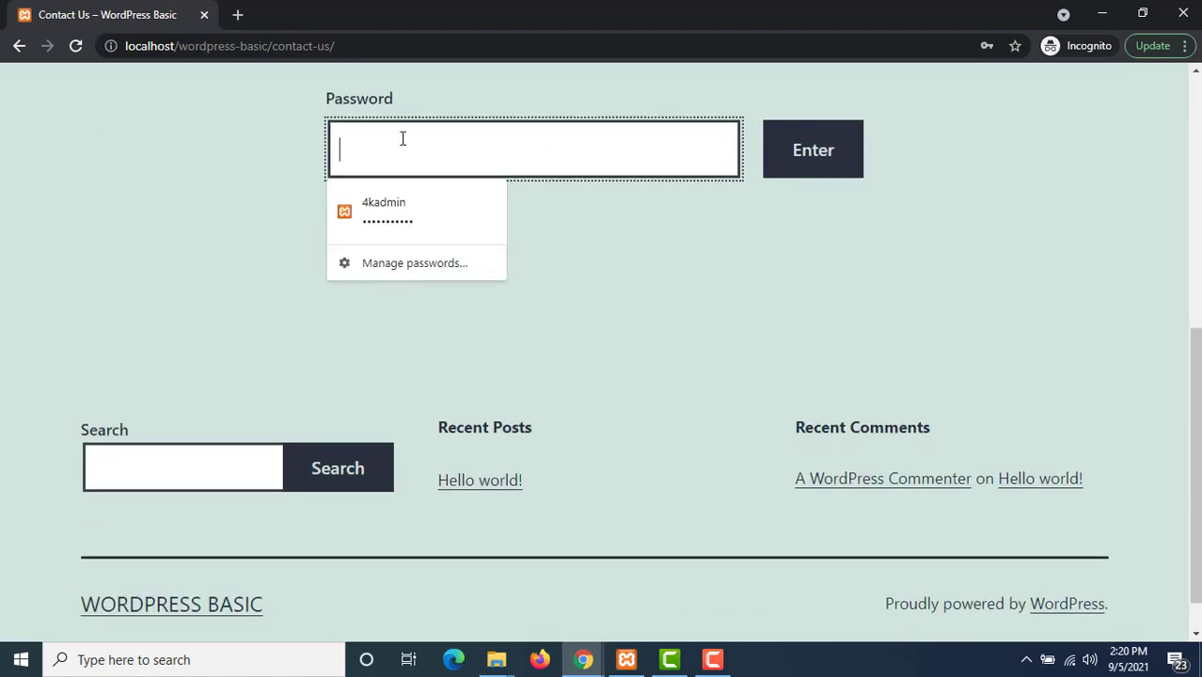
pyautogui.write('adm')
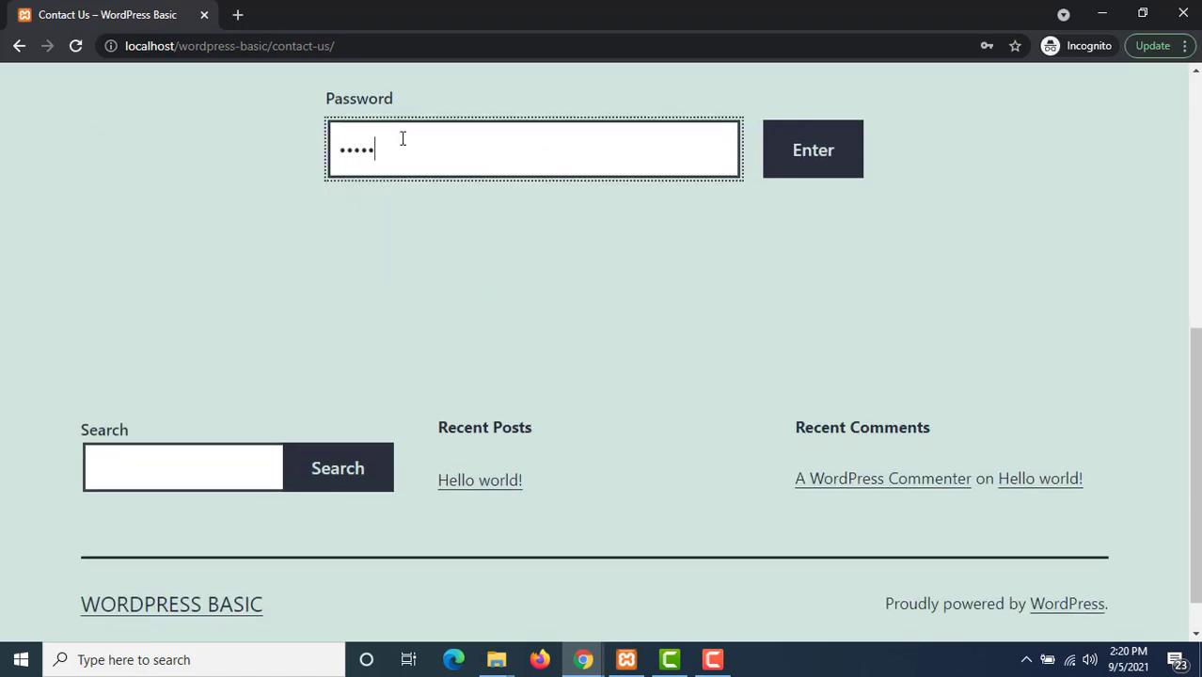
pyautogui.press('Return')
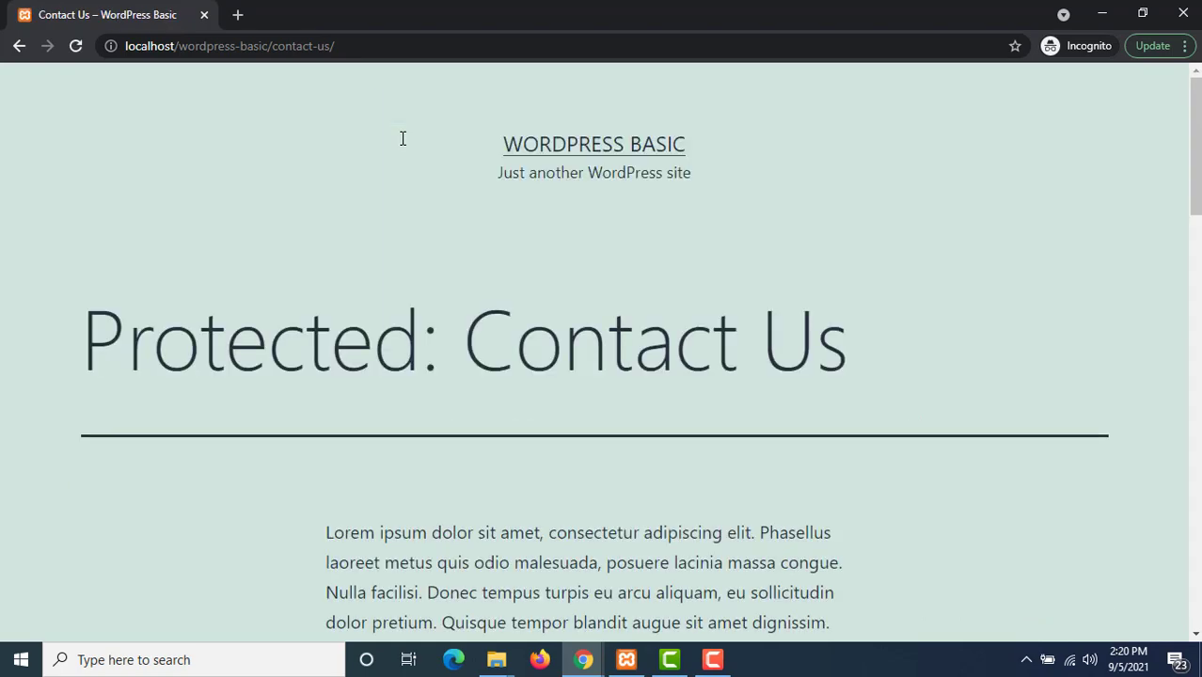
pyautogui.scroll(-15, 389, 178)
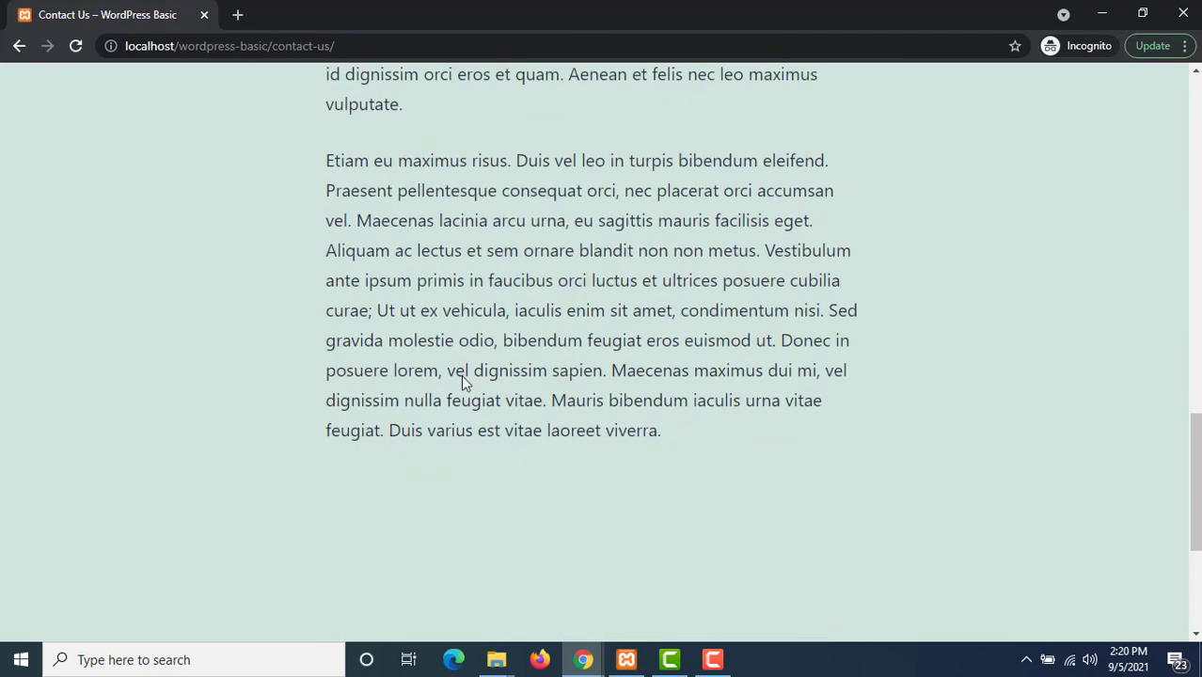
pyautogui.scroll(-3, 461, 375)
pyautogui.scroll(3, 1038, 97)
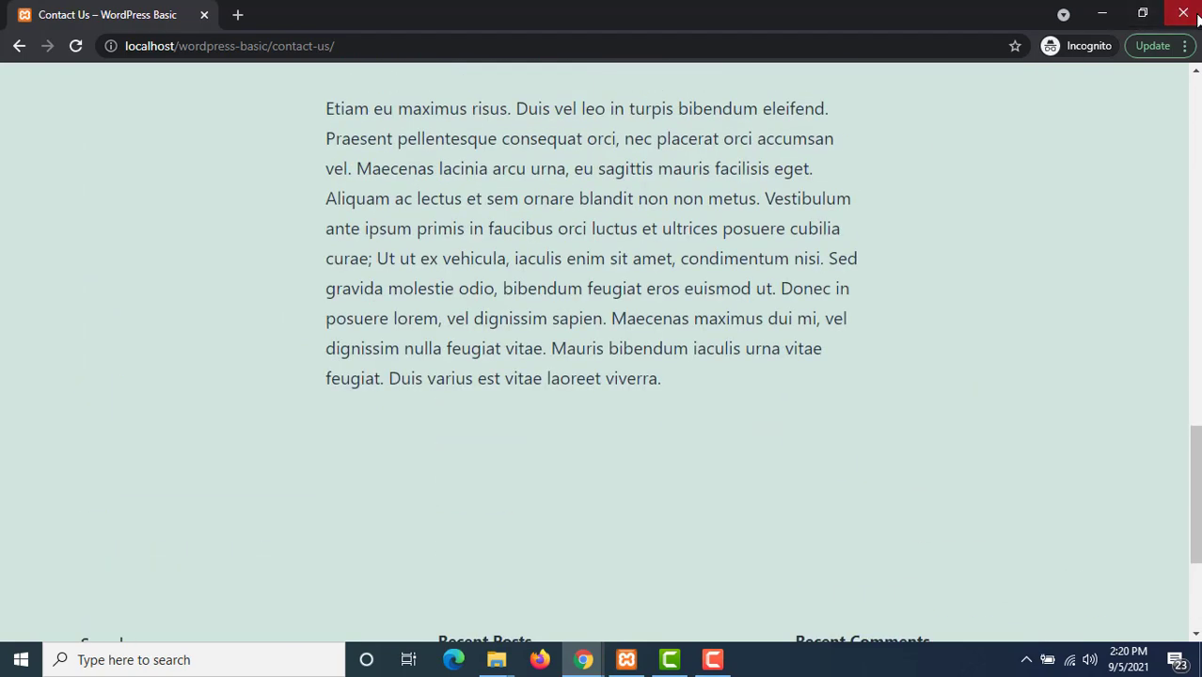
pyautogui.click(1197, 15)
pyautogui.click(315, 15)
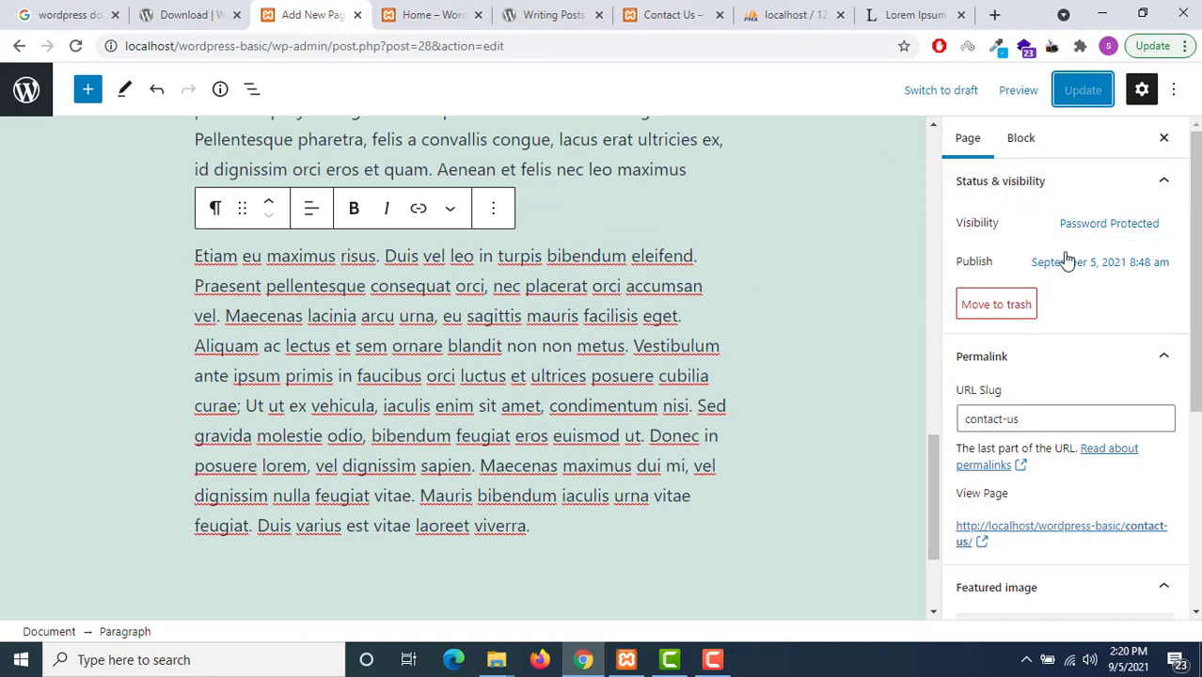
# Try publish days September 4 and 12, resetting the date to immediately and saving twice
pyautogui.click(1073, 268)
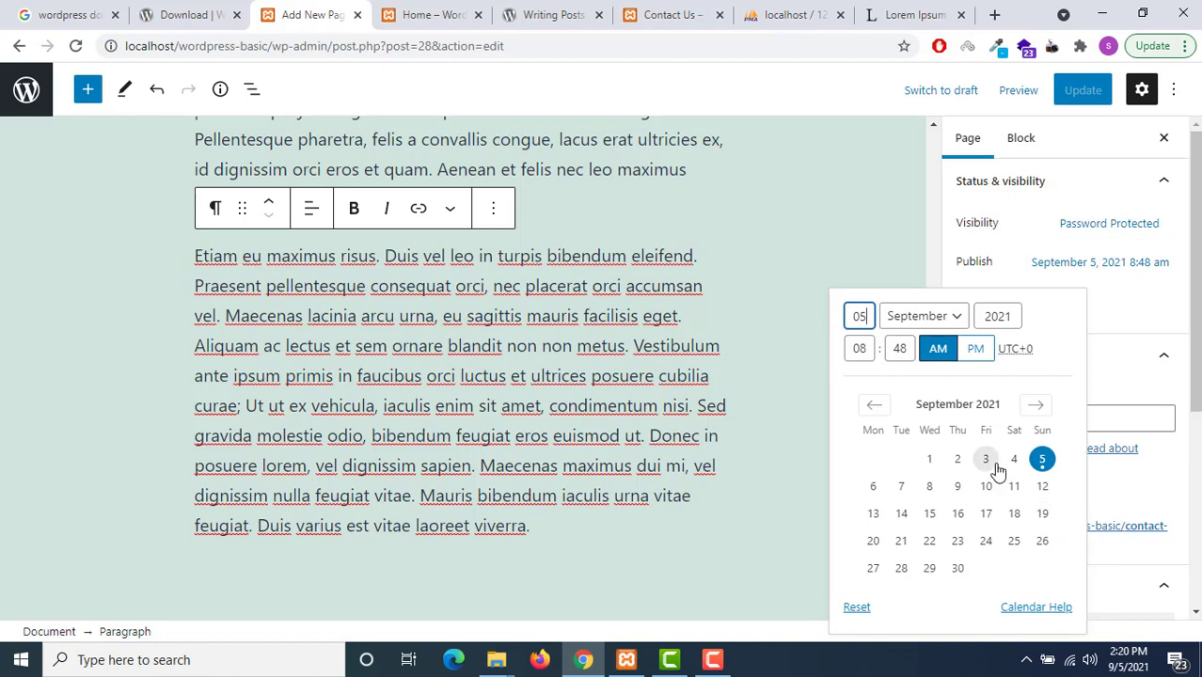
pyautogui.click(1014, 459)
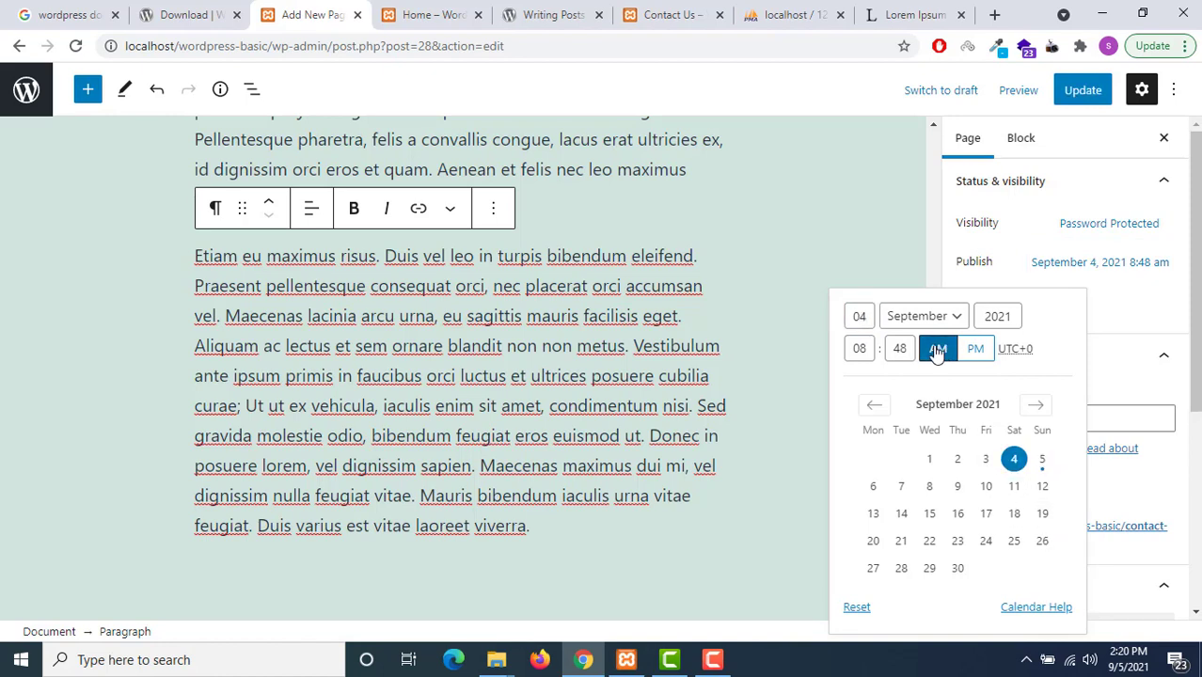
pyautogui.click(865, 349)
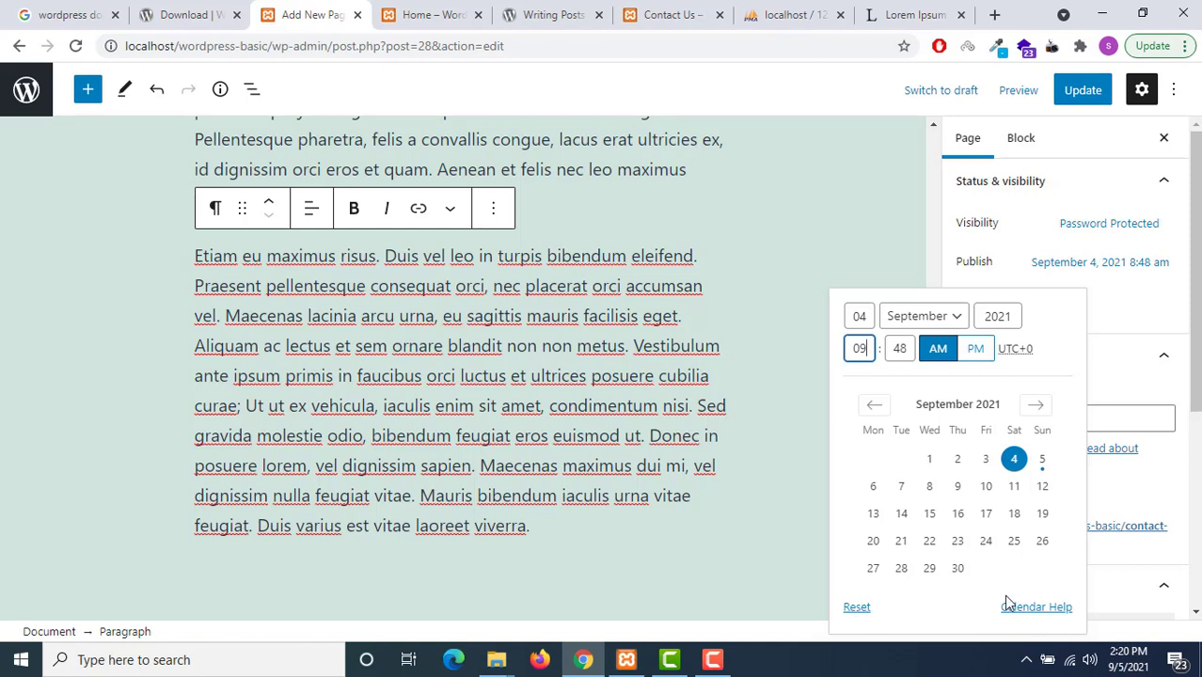
pyautogui.click(1042, 486)
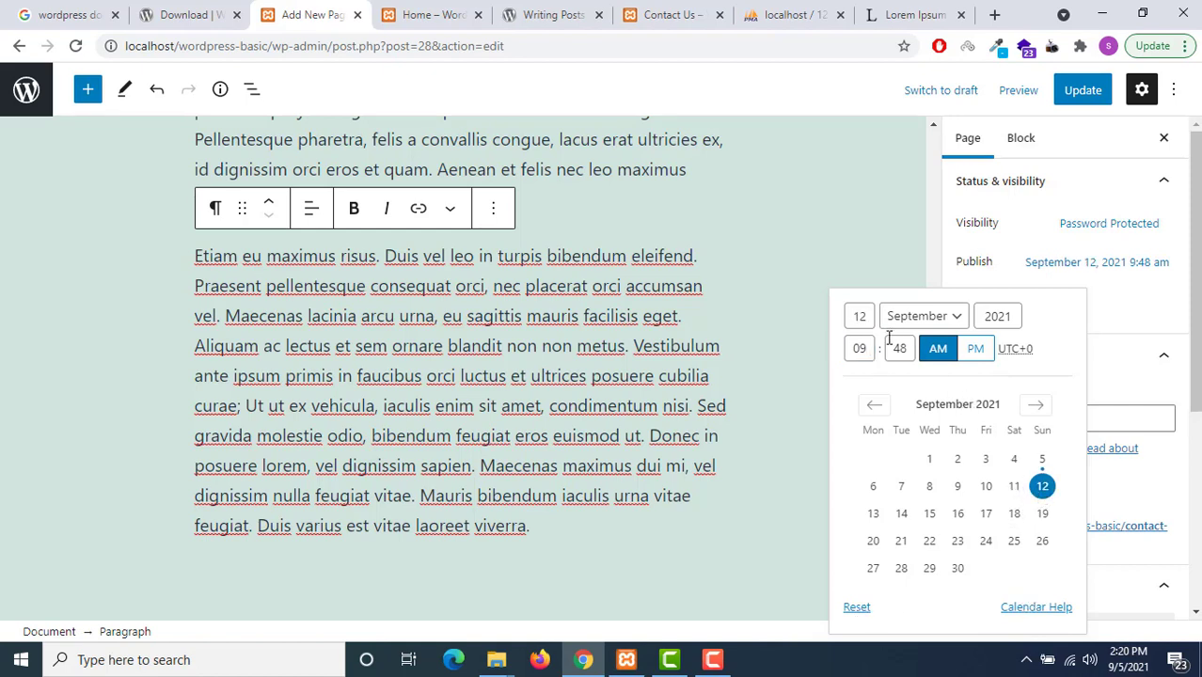
pyautogui.click(857, 609)
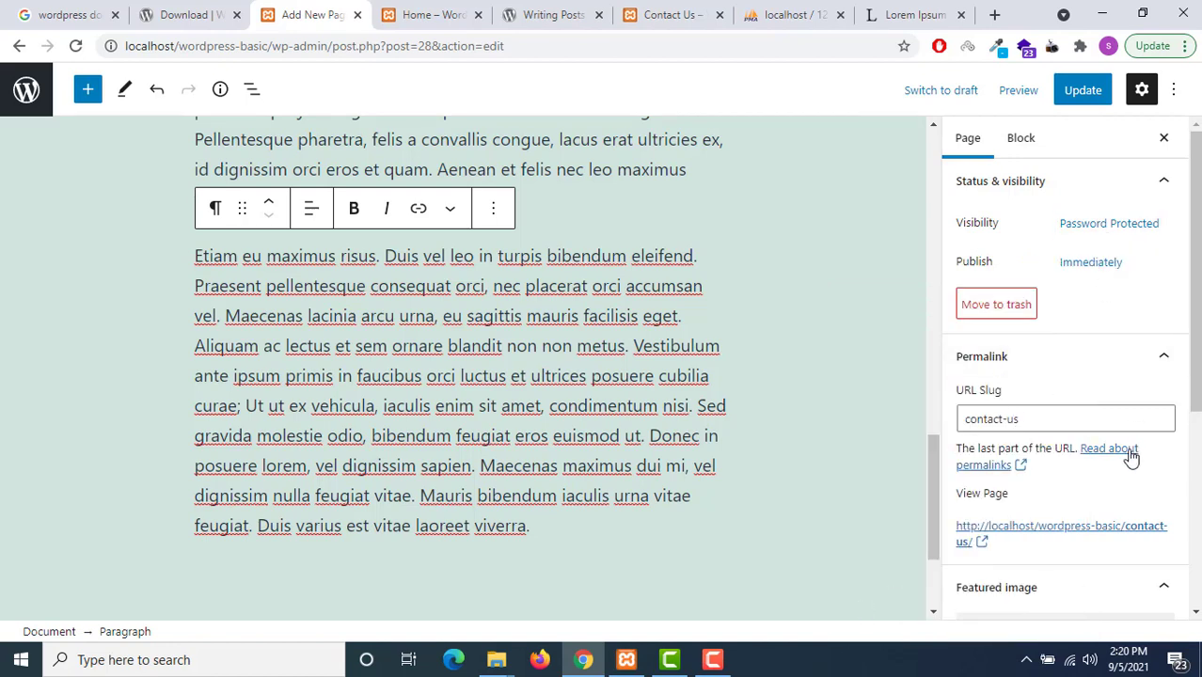
pyautogui.click(1082, 89)
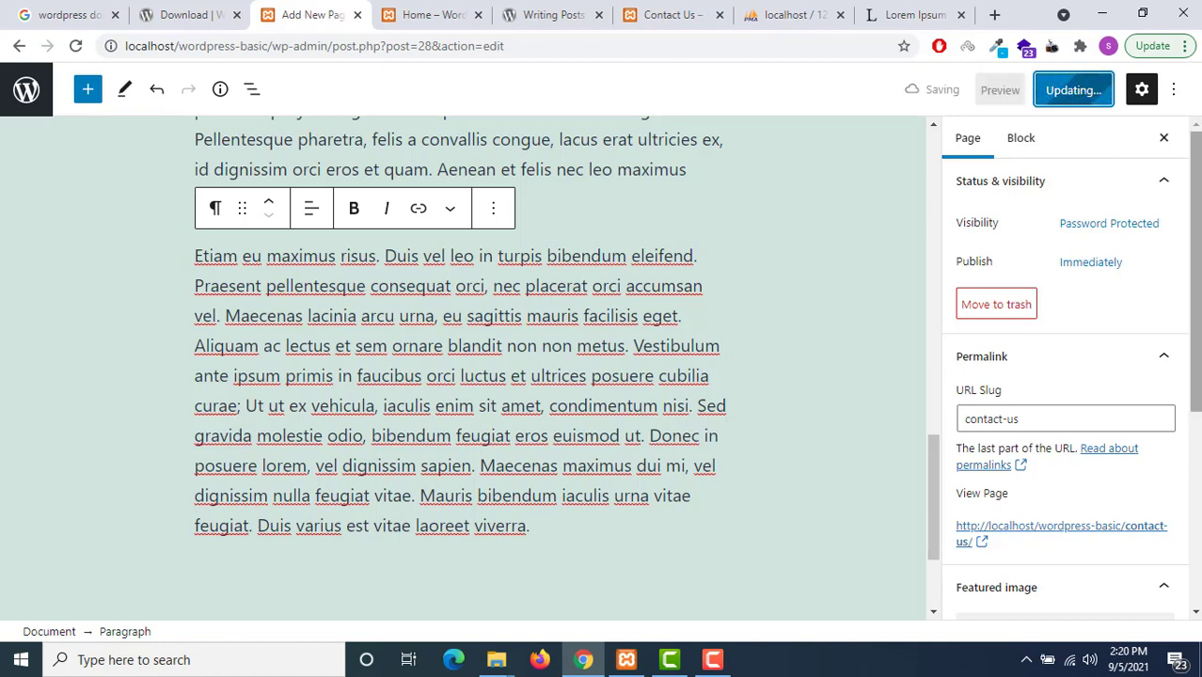
pyautogui.click(1094, 268)
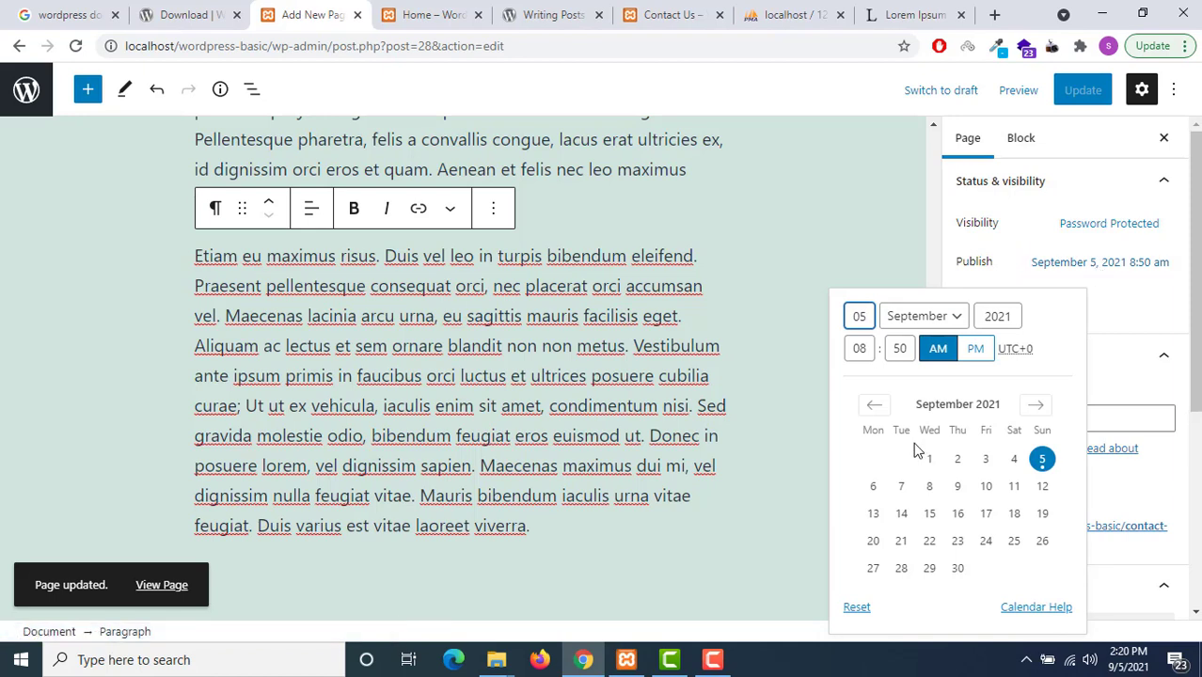
pyautogui.click(1014, 459)
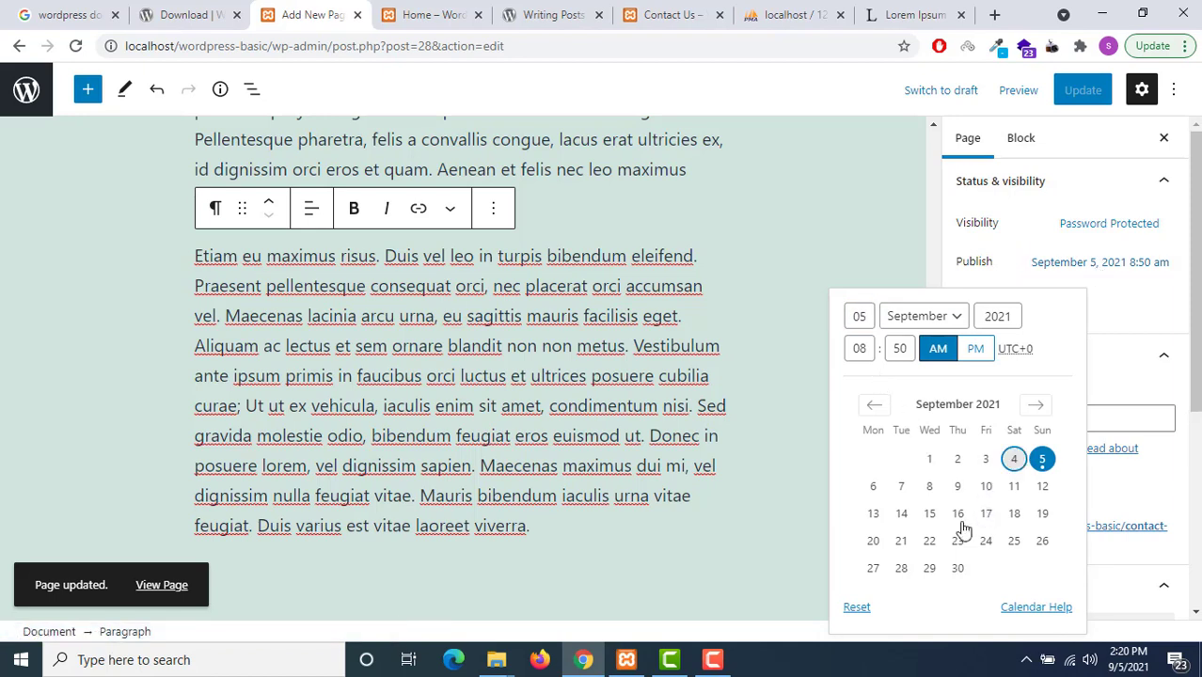
pyautogui.click(856, 609)
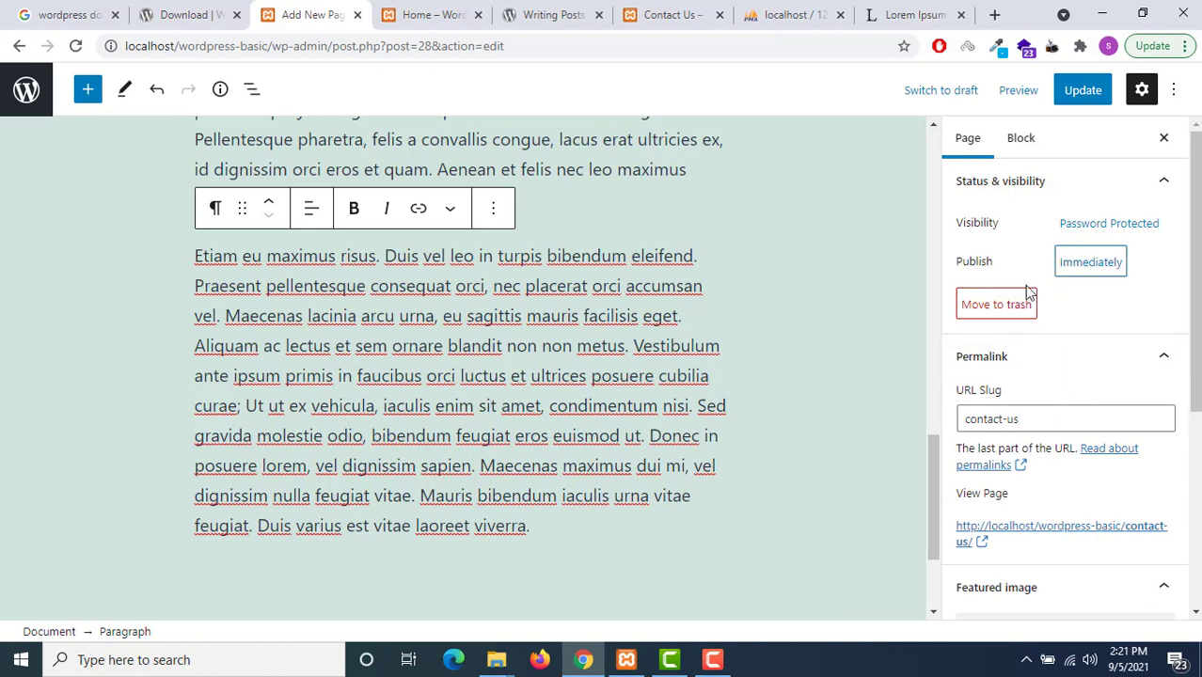
pyautogui.click(1082, 90)
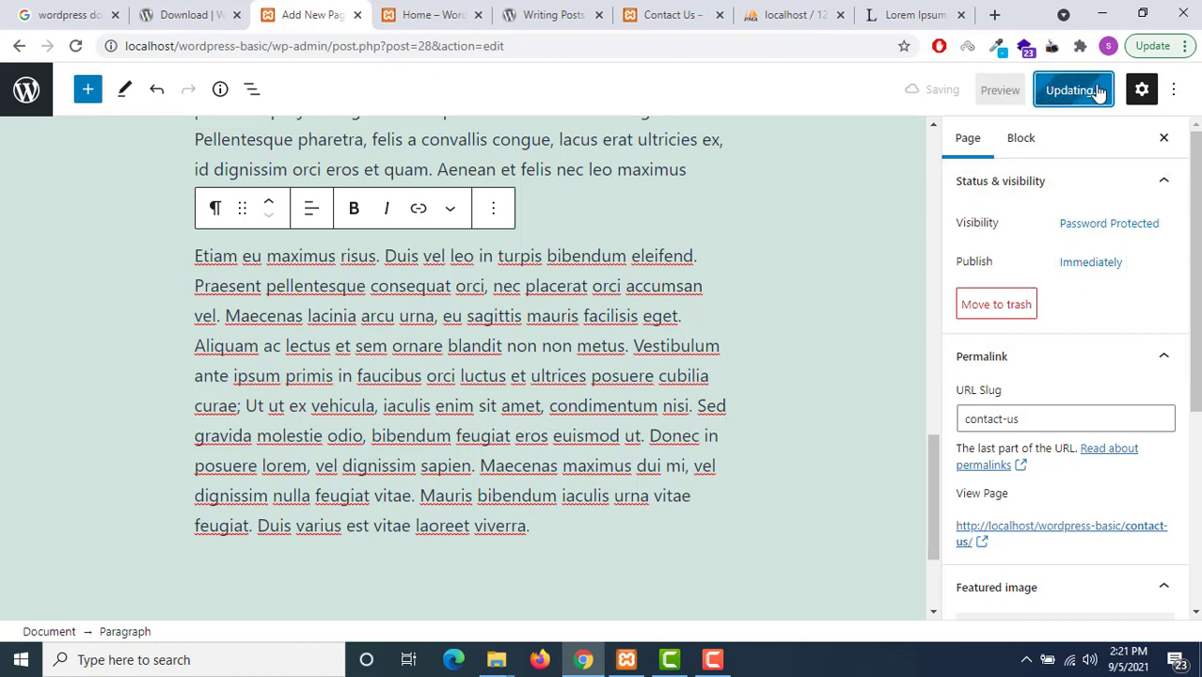
# Set the publish date to September 4, 2021 and update the page
pyautogui.click(1116, 272)
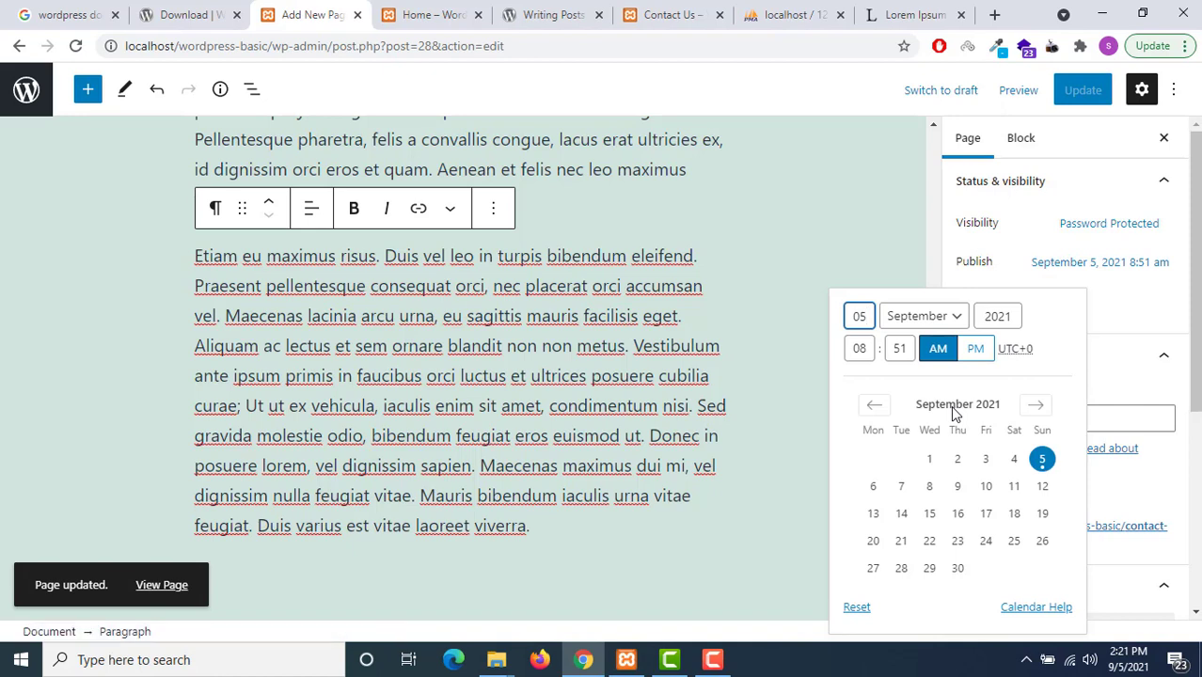
pyautogui.click(929, 486)
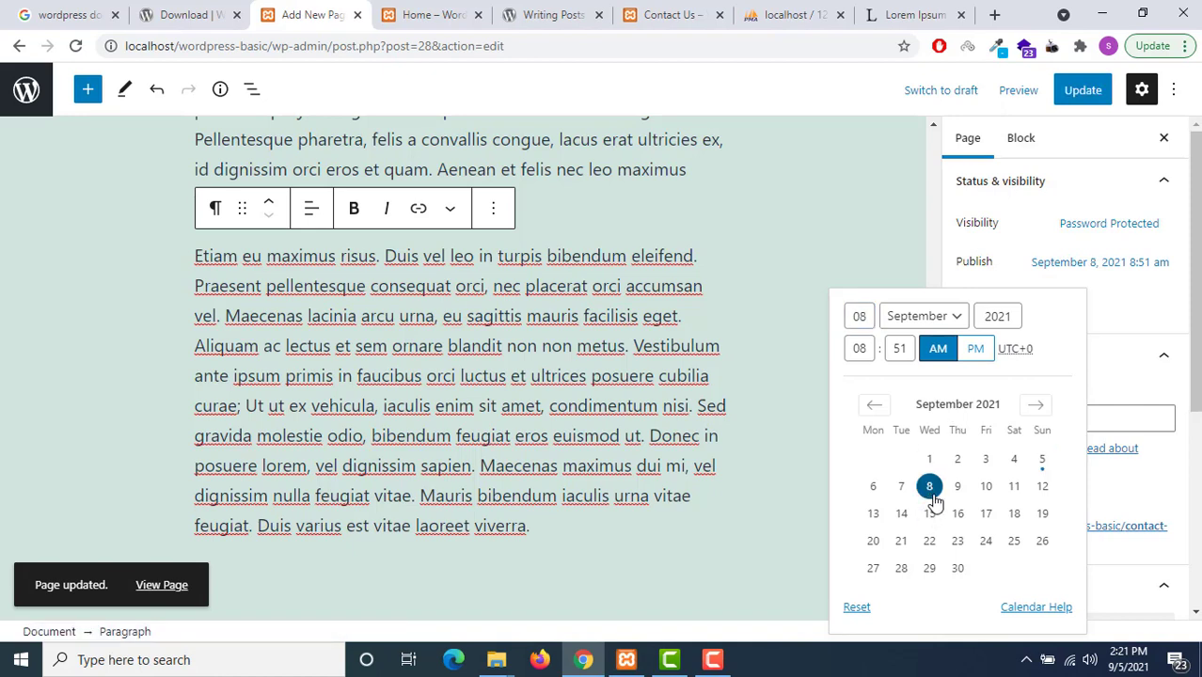
pyautogui.click(1015, 461)
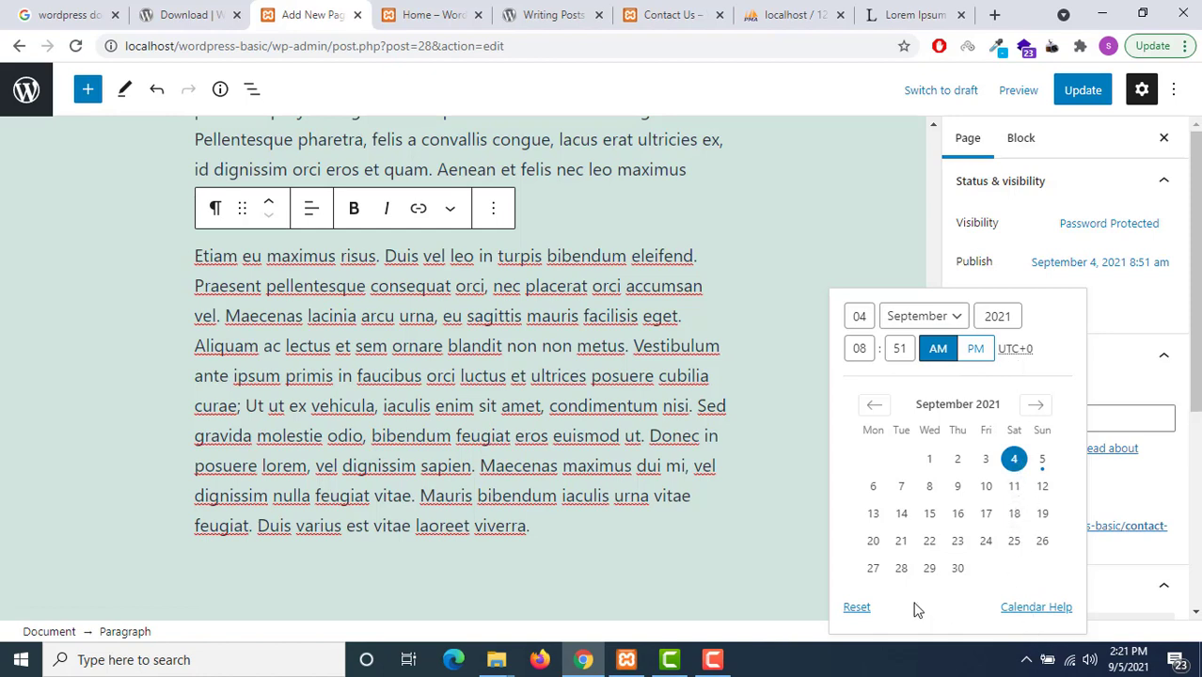
pyautogui.click(1122, 314)
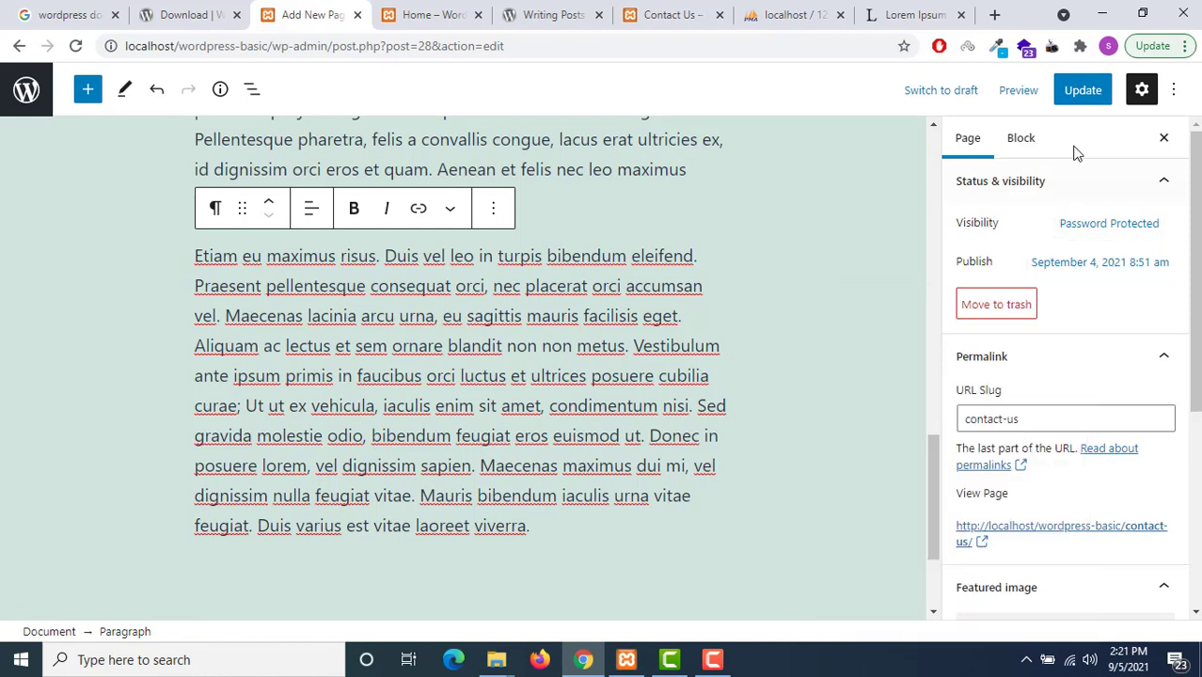
pyautogui.click(1083, 93)
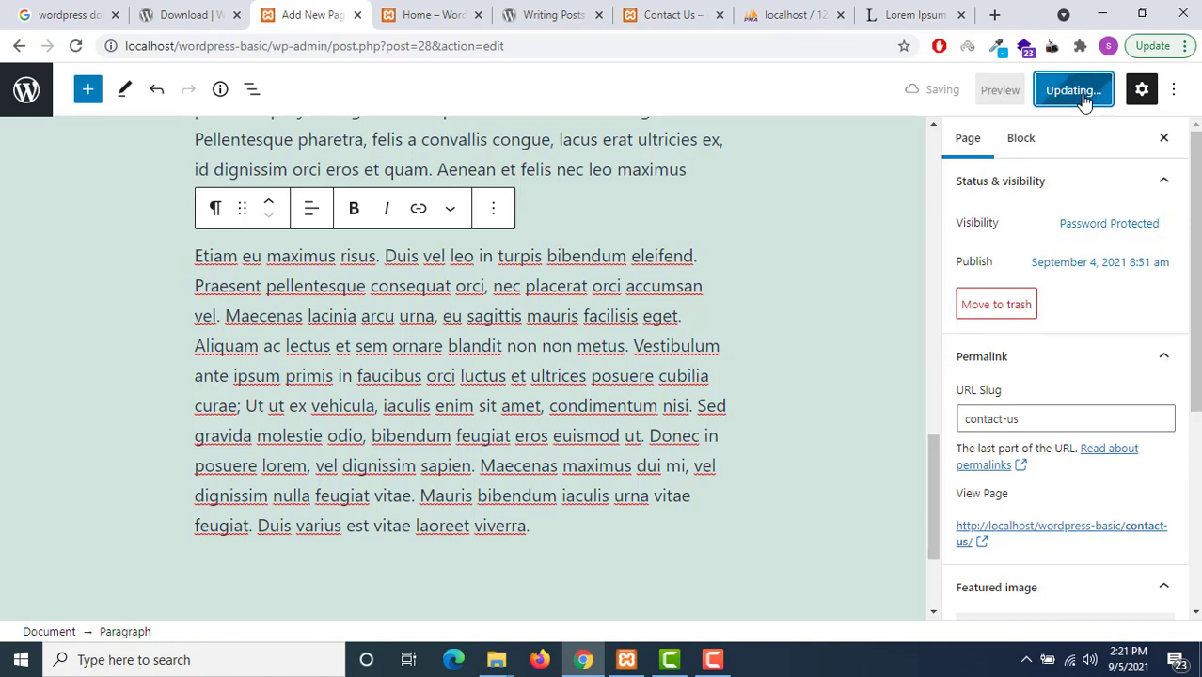
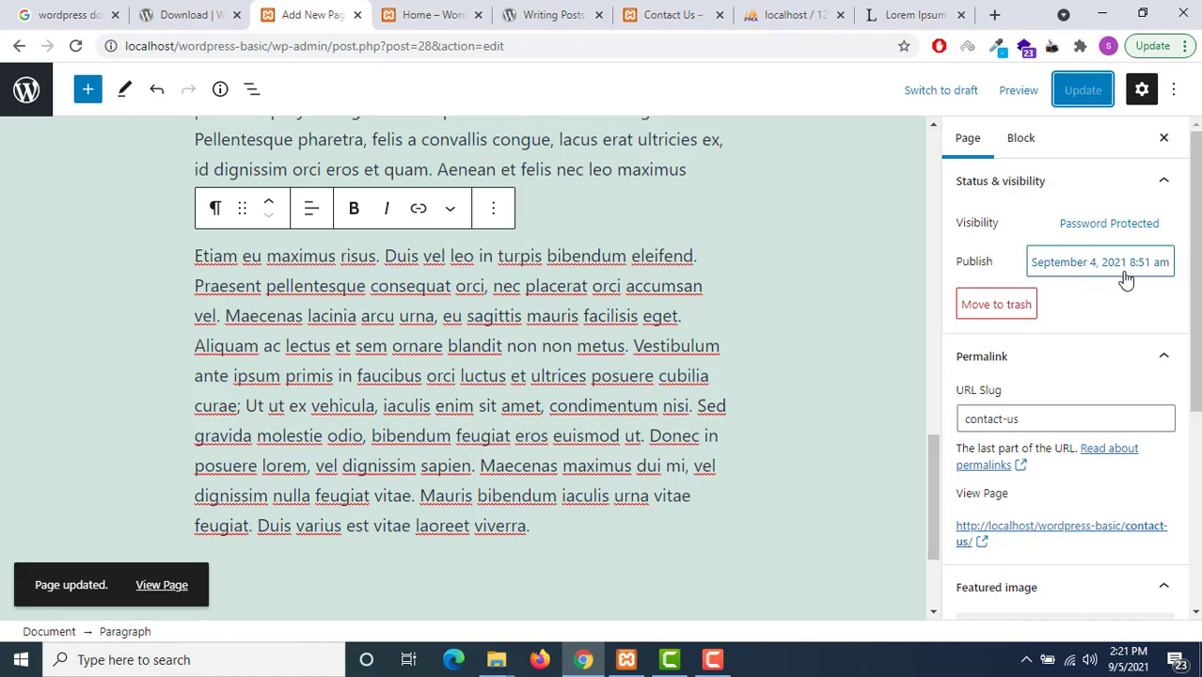
# Collapse the Status & visibility panel and switch between the Block and Page settings
pyautogui.scroll(-1, 1096, 407)
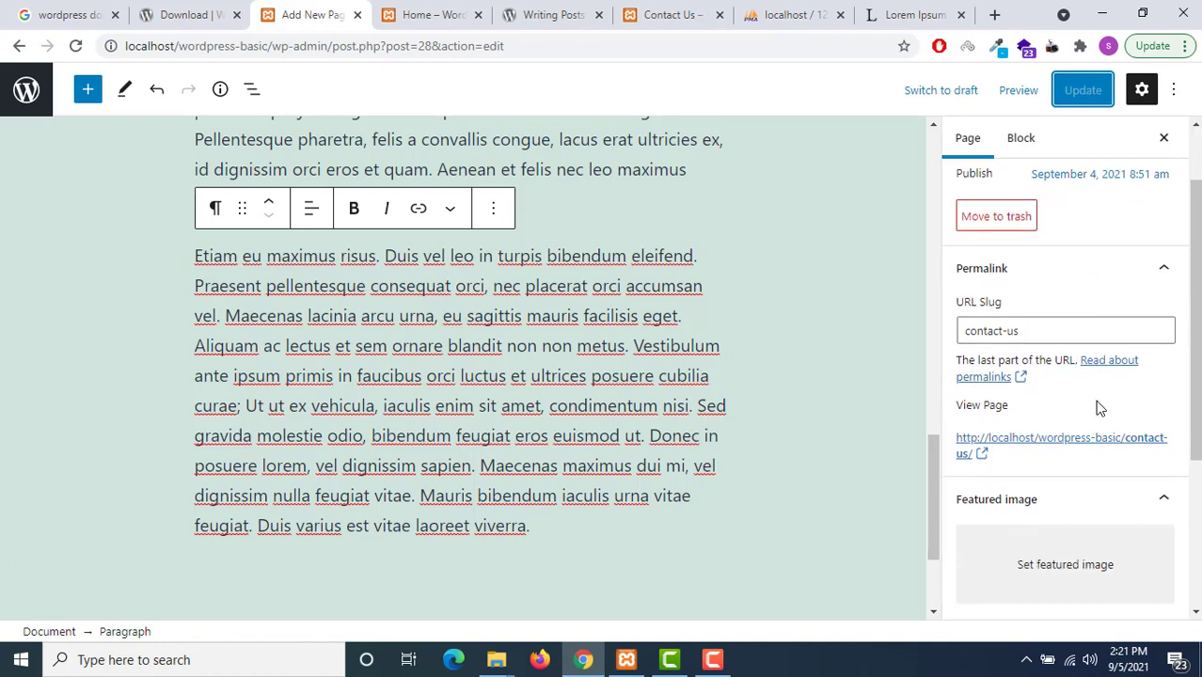
pyautogui.scroll(1, 1098, 408)
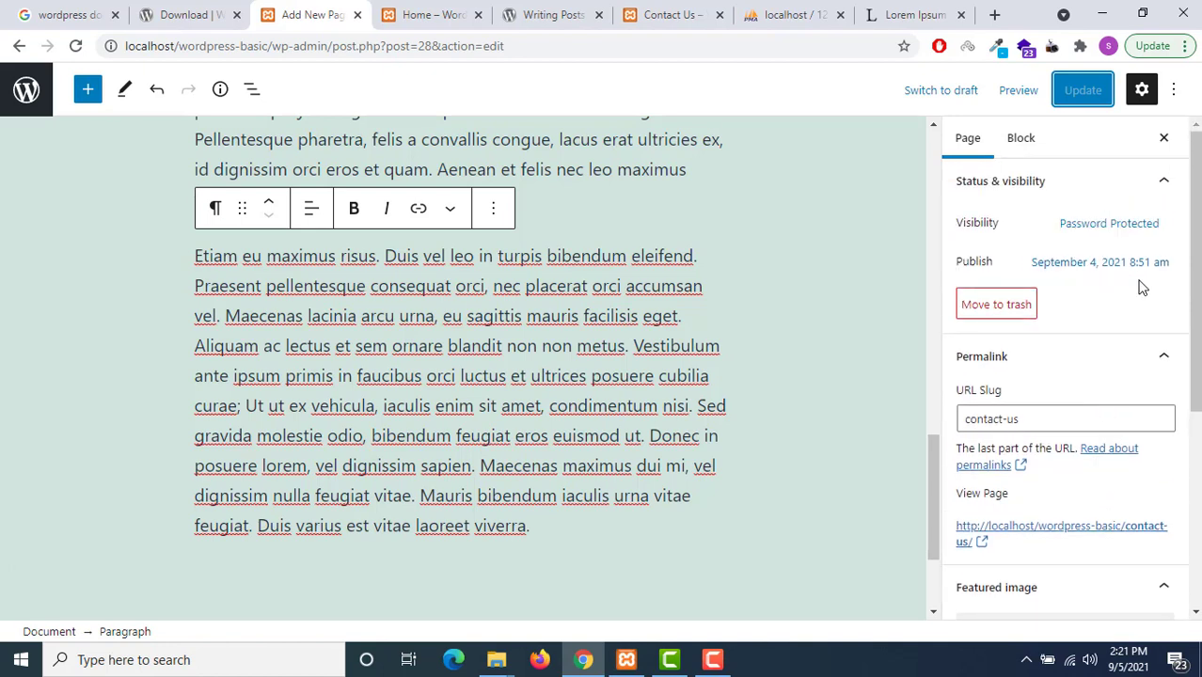
pyautogui.scroll(-2, 1140, 282)
pyautogui.scroll(2, 1063, 236)
pyautogui.click(1077, 186)
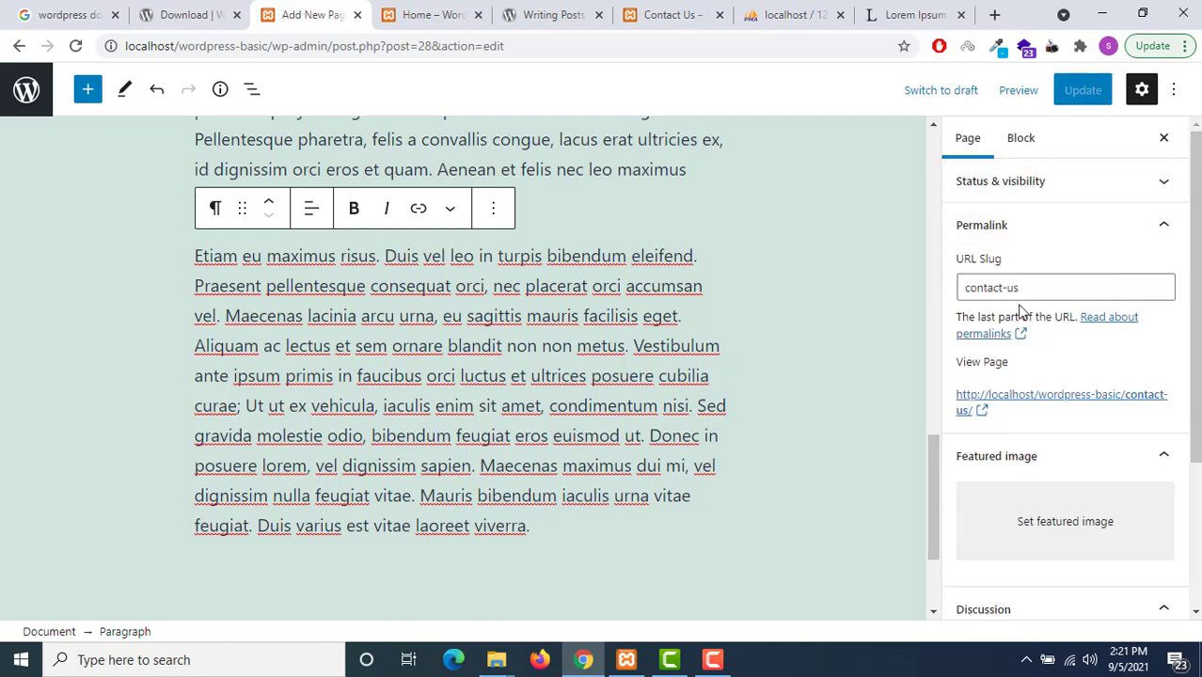
pyautogui.scroll(-2, 1072, 339)
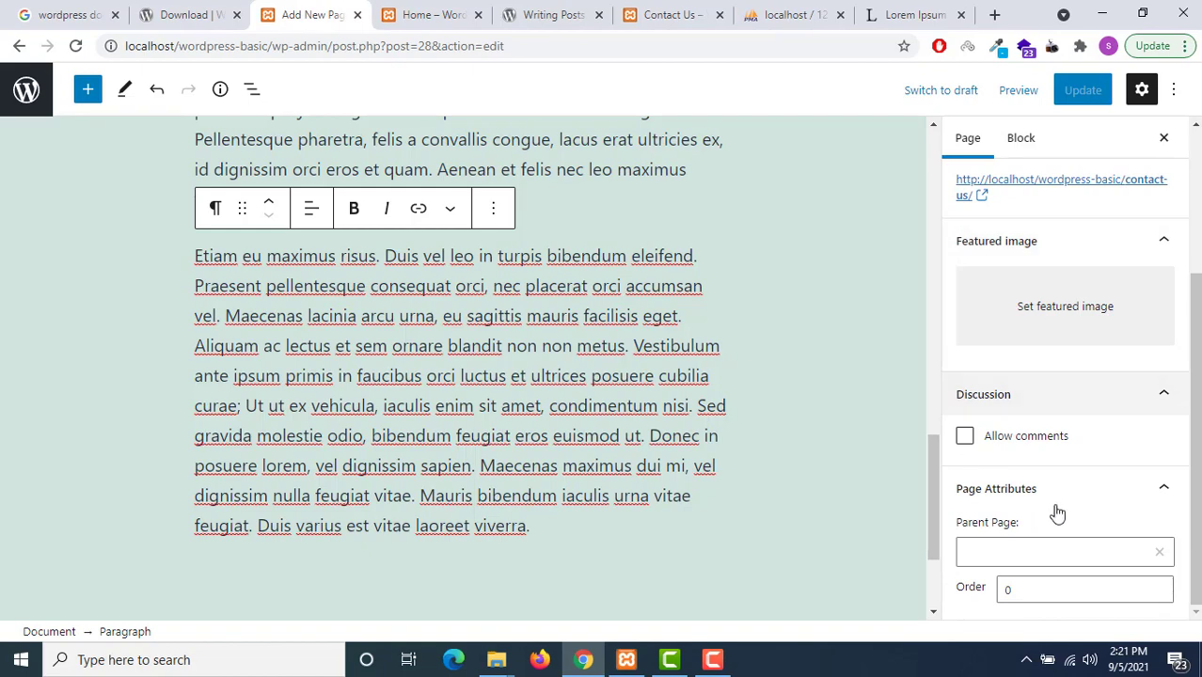
pyautogui.scroll(2, 1054, 508)
pyautogui.click(1022, 140)
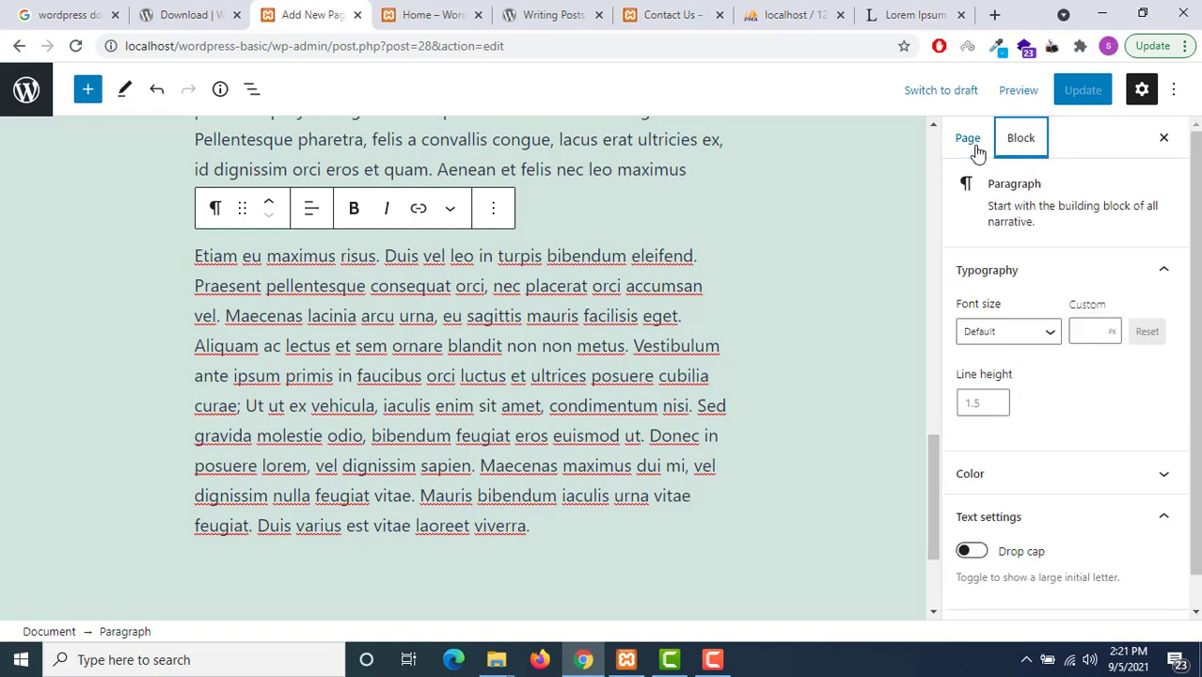
pyautogui.click(978, 152)
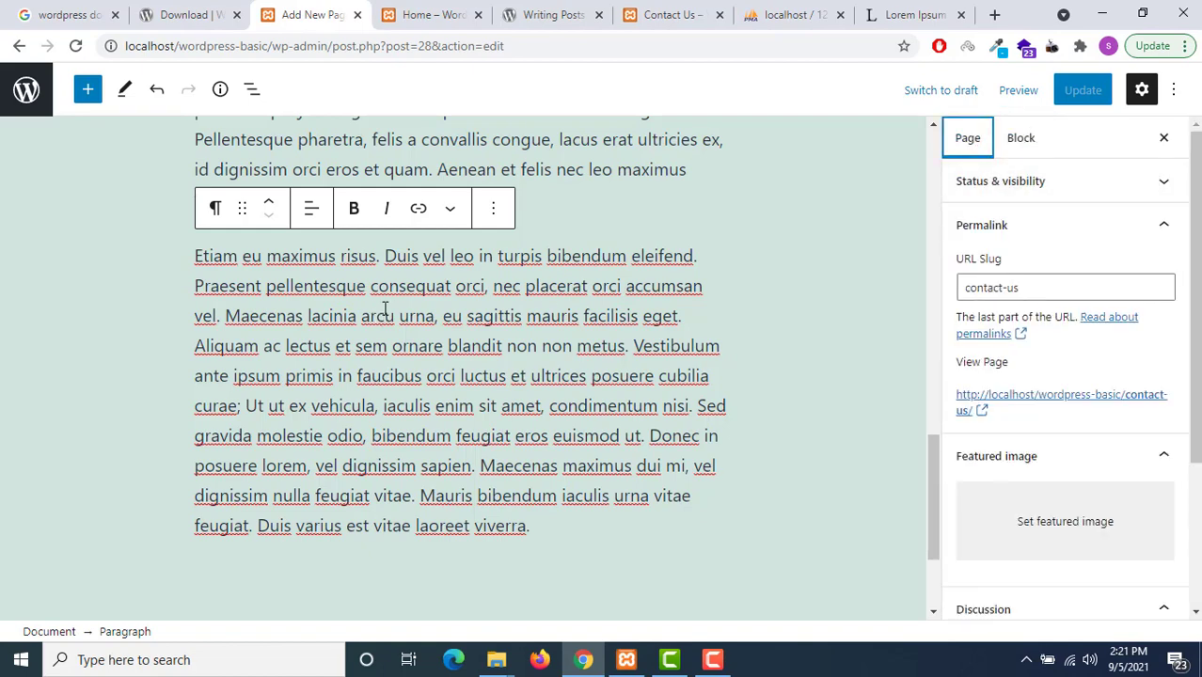
# Exit the Contact Us editor through the WordPress logo back to the Pages list
pyautogui.scroll(4, 385, 308)
pyautogui.scroll(5, 385, 308)
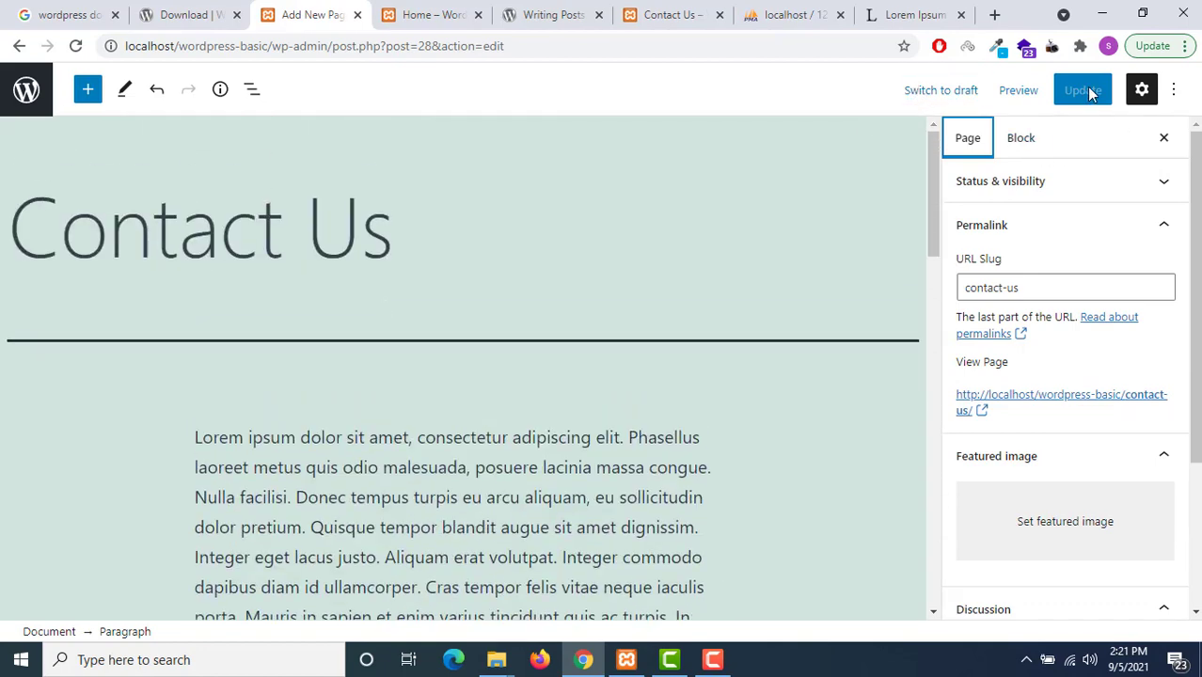
pyautogui.click(3, 110)
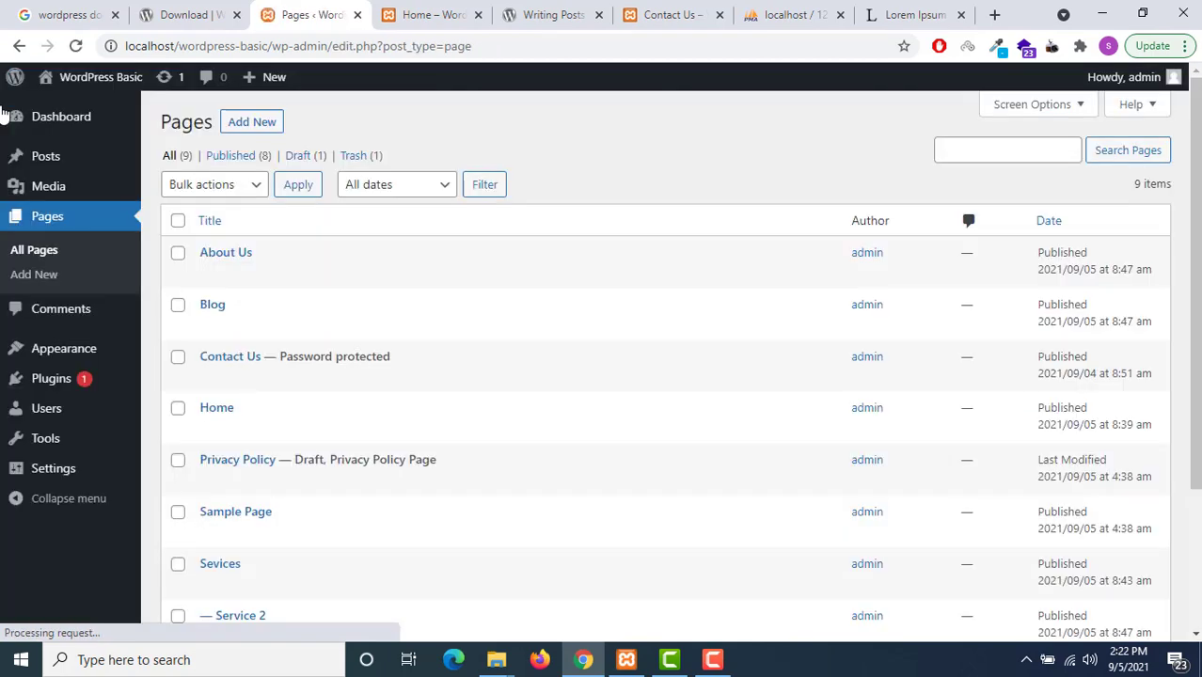
# Move the About Us page to the Trash
pyautogui.scroll(-3, 642, 351)
pyautogui.scroll(3, 340, 404)
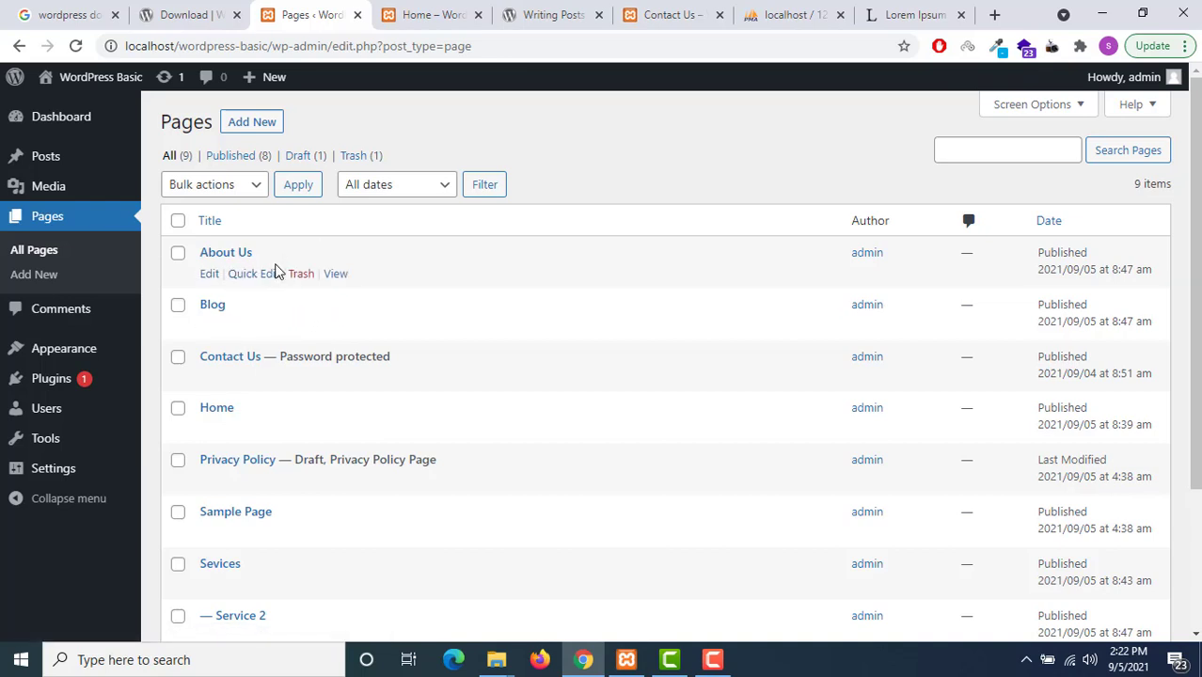
pyautogui.click(301, 279)
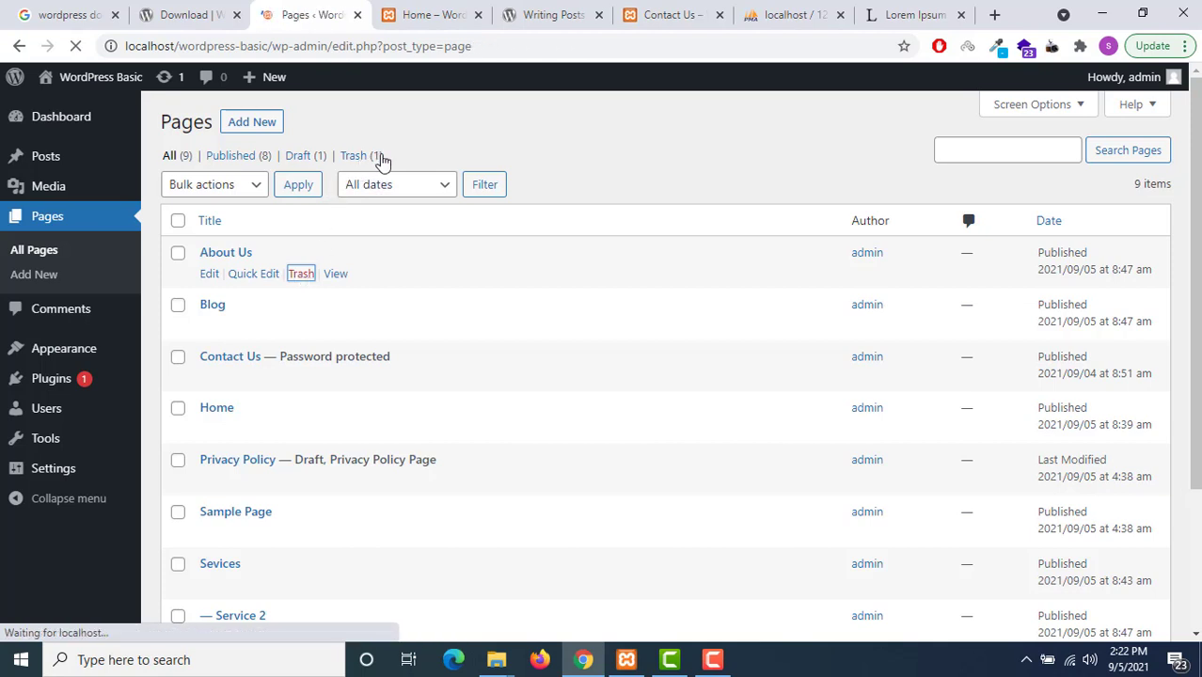
# Restore About Us from the Trash view and filter the list to Drafts
pyautogui.click(353, 212)
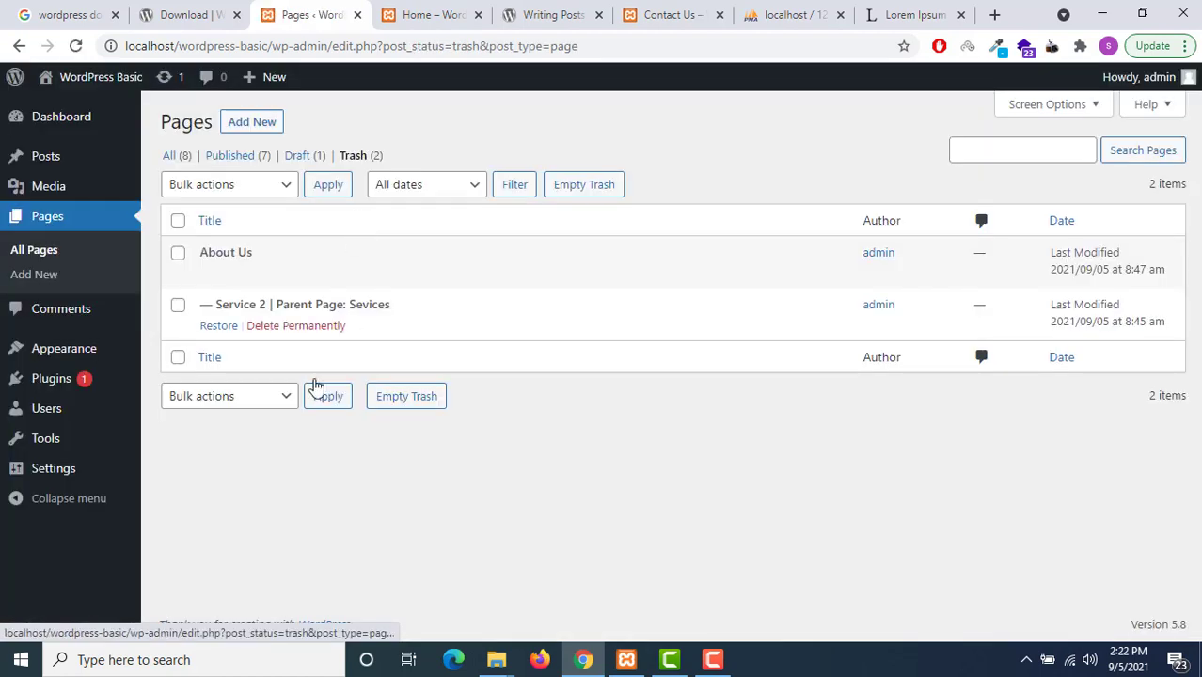
pyautogui.click(177, 254)
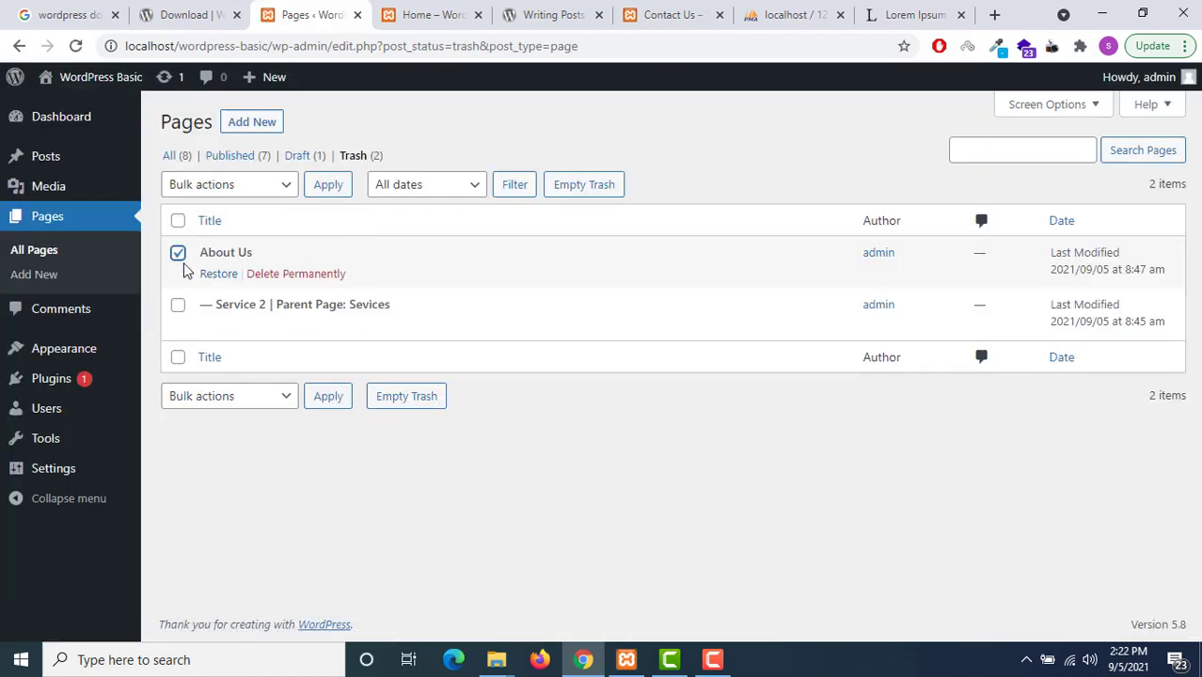
pyautogui.click(183, 257)
pyautogui.click(219, 275)
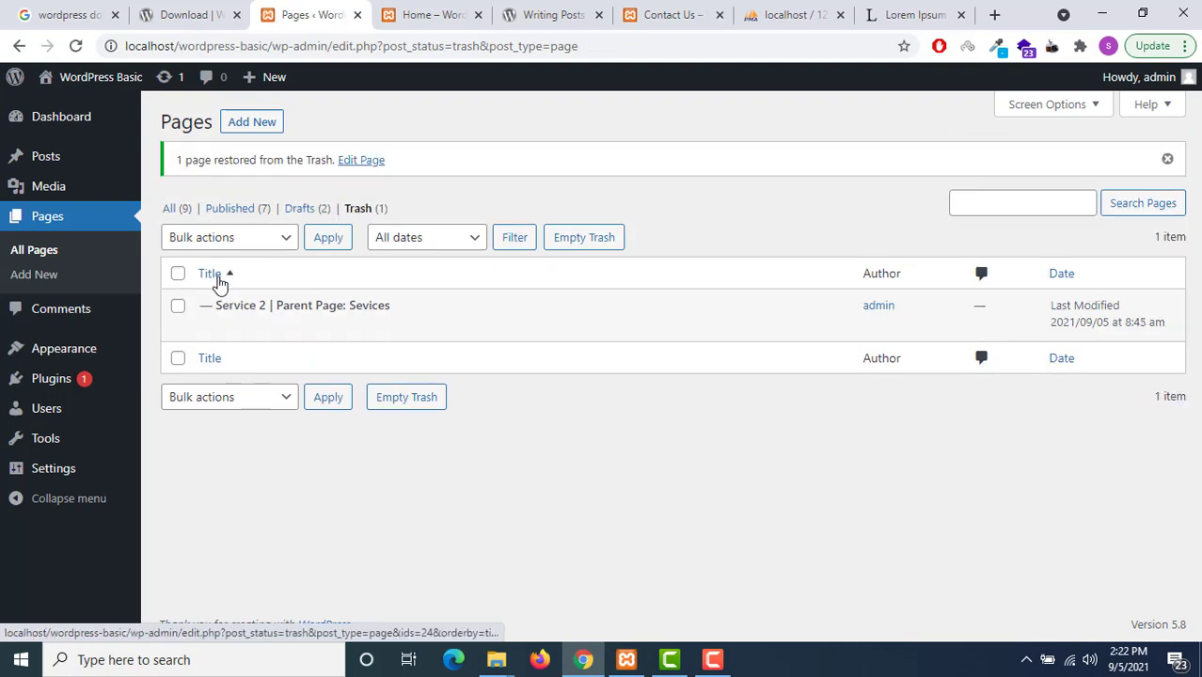
pyautogui.click(316, 213)
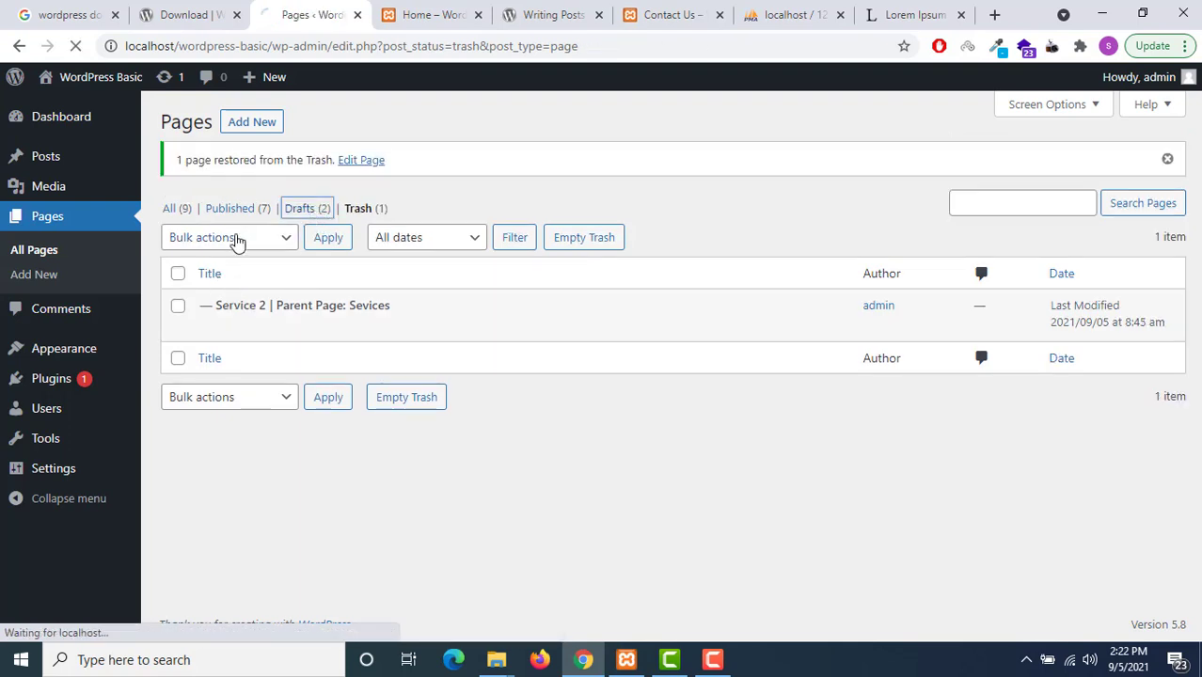
pyautogui.moveTo(261, 274)
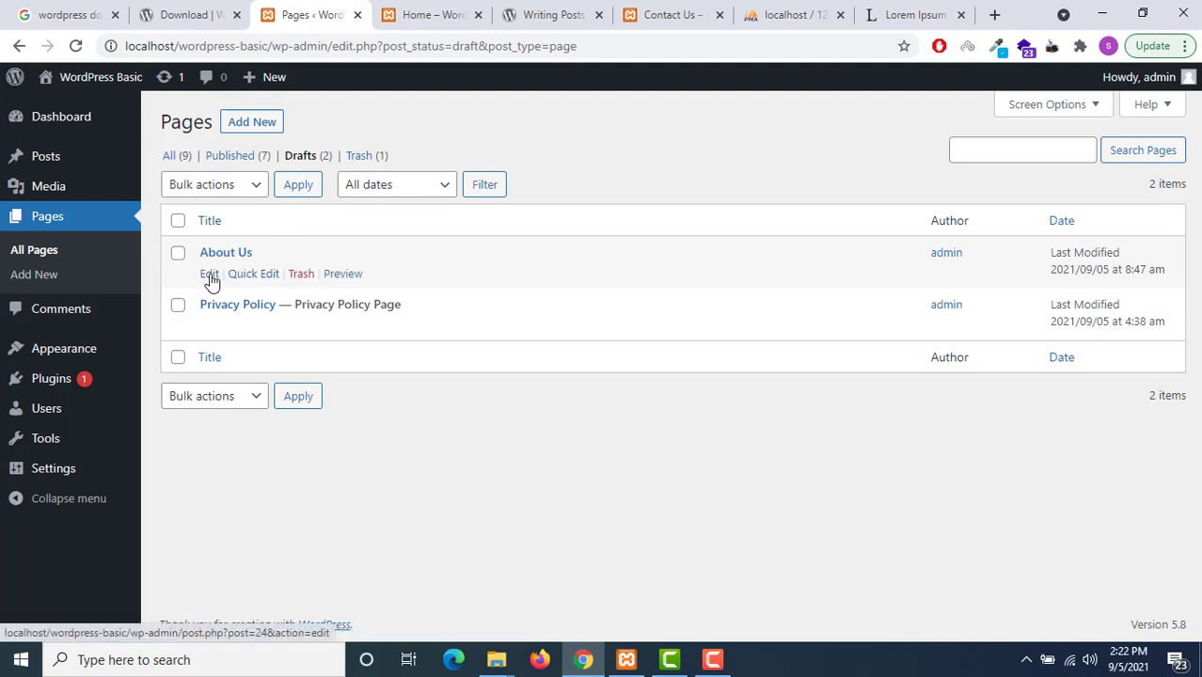
# Quick-edit About Us to set its status to Published and update it
pyautogui.click(247, 281)
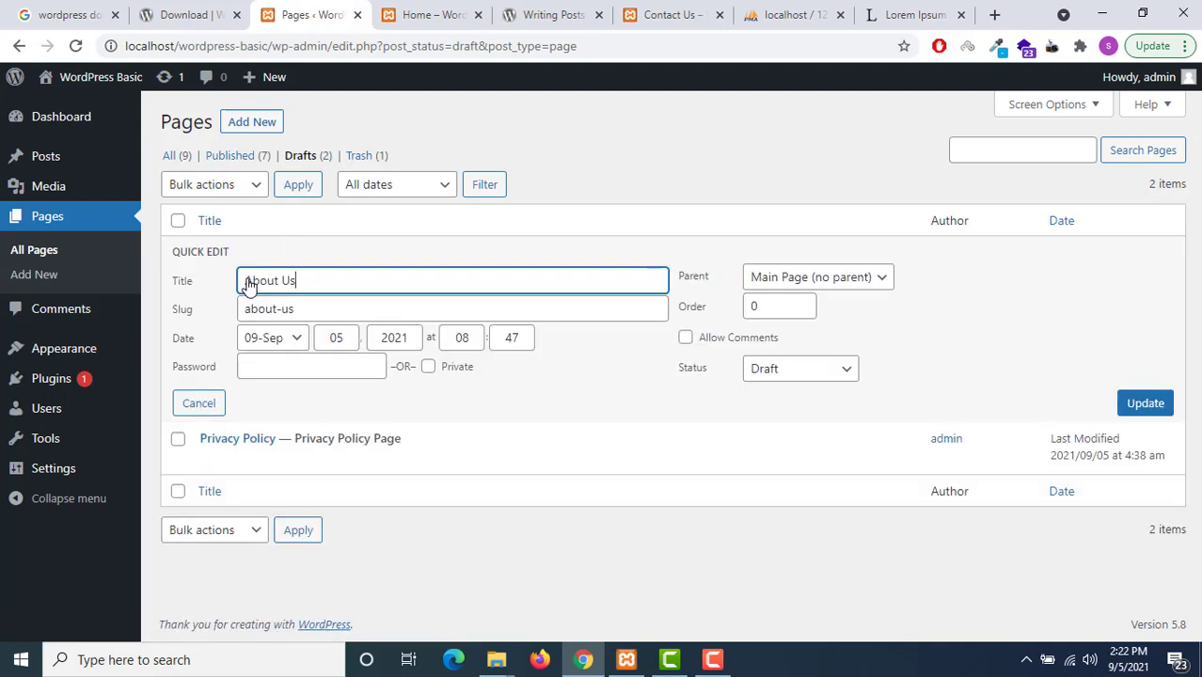
pyautogui.click(770, 377)
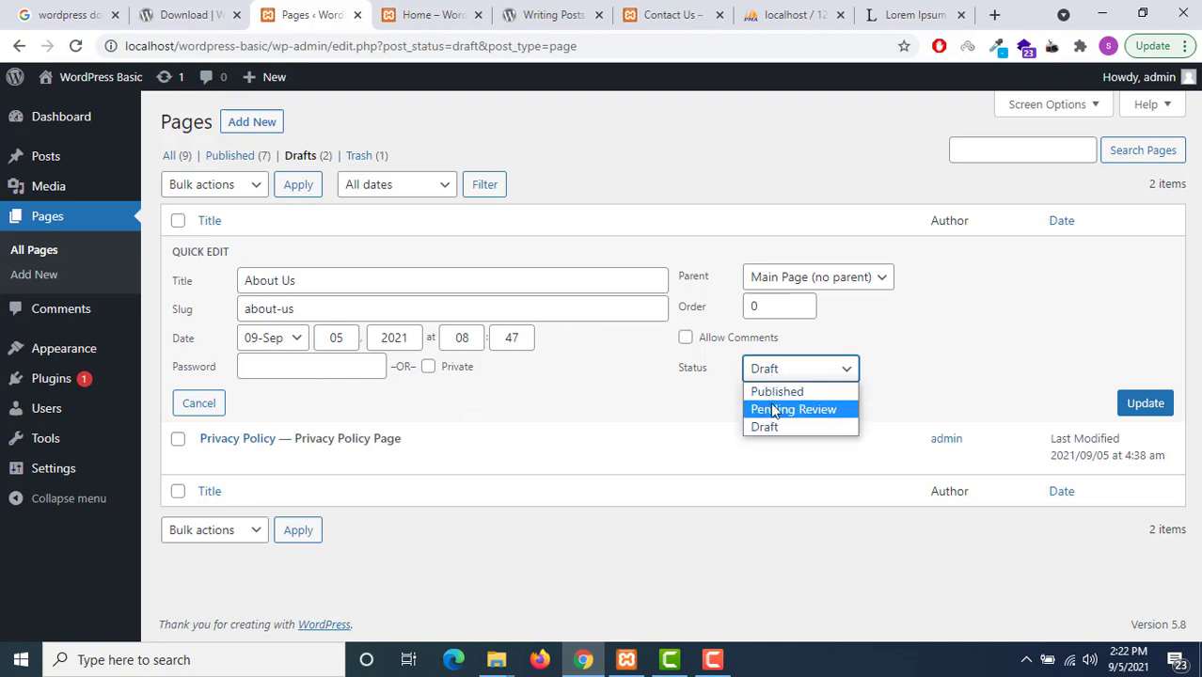
pyautogui.click(776, 393)
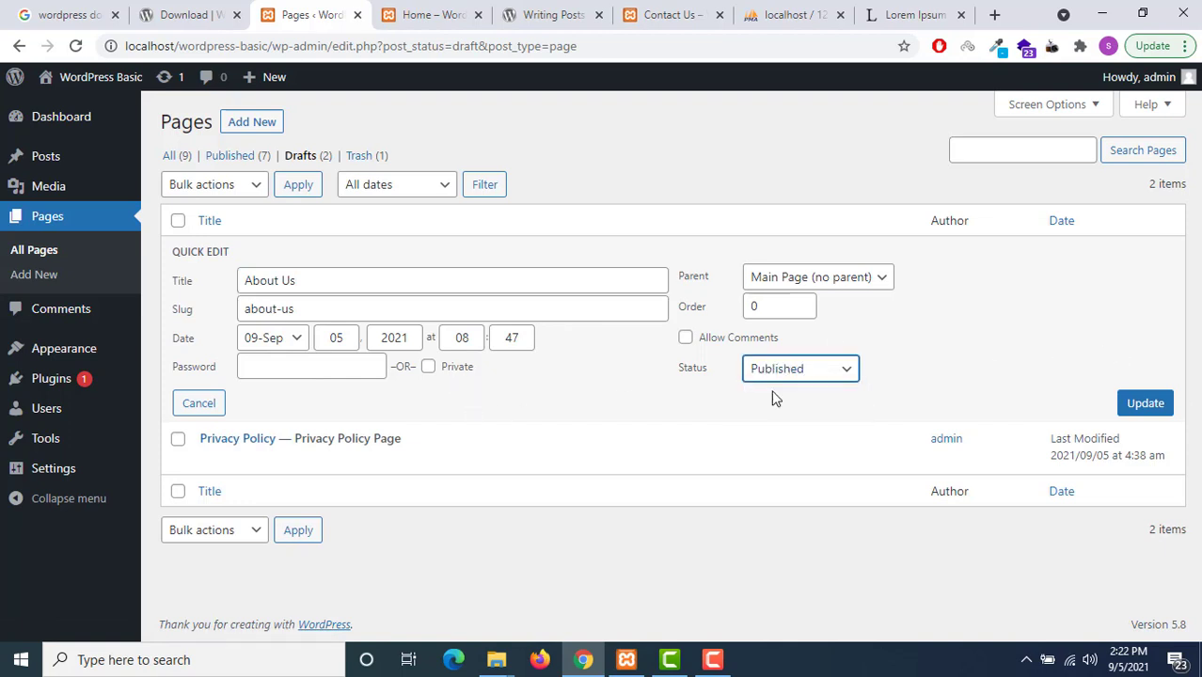
pyautogui.click(1167, 405)
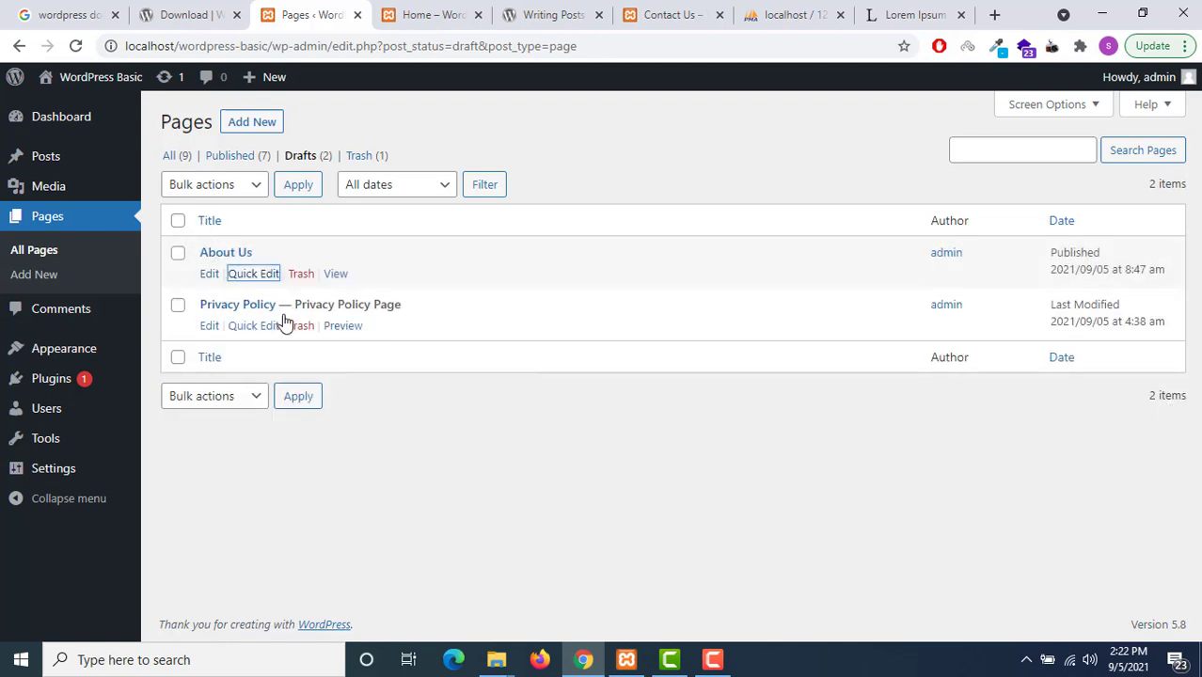
# Show the Published pages and glance at Quick Edit for Sevices and Service 2 without changes
pyautogui.click(223, 162)
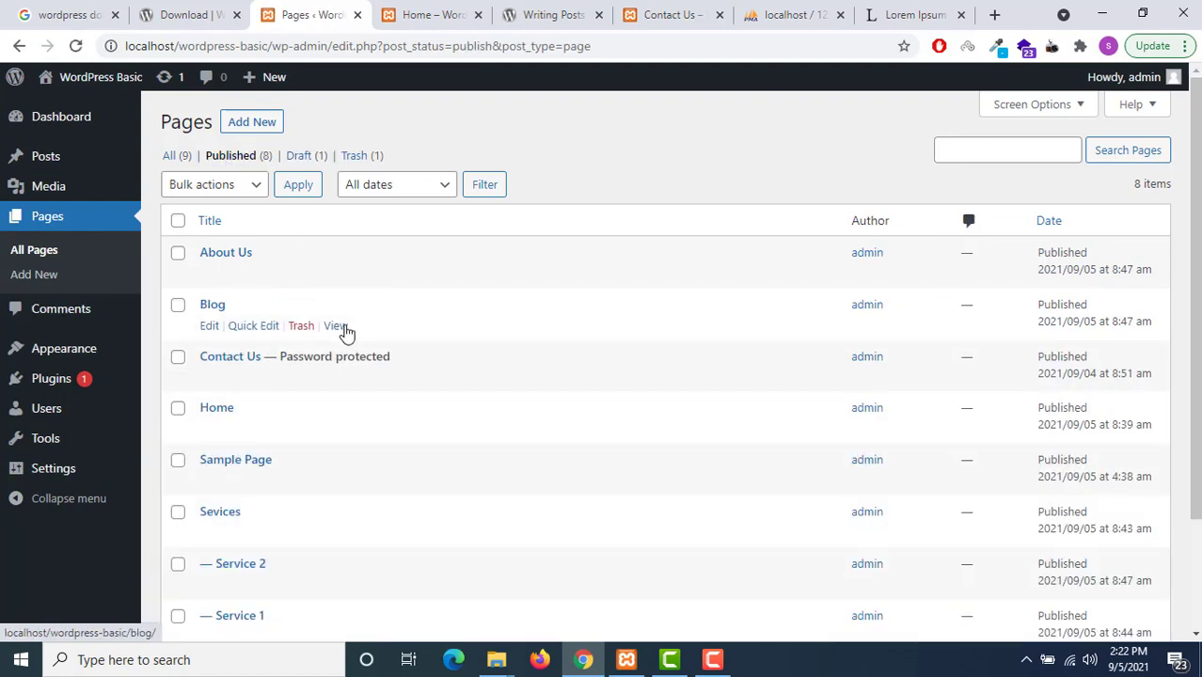
pyautogui.scroll(-3, 277, 336)
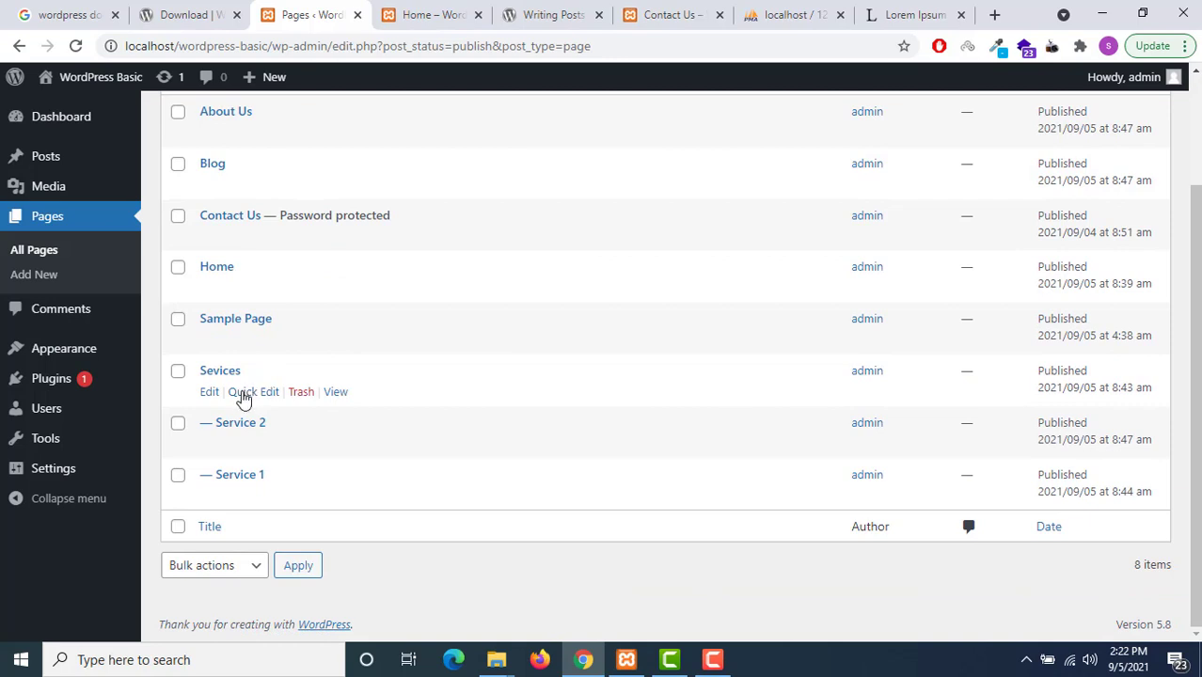
pyautogui.click(242, 393)
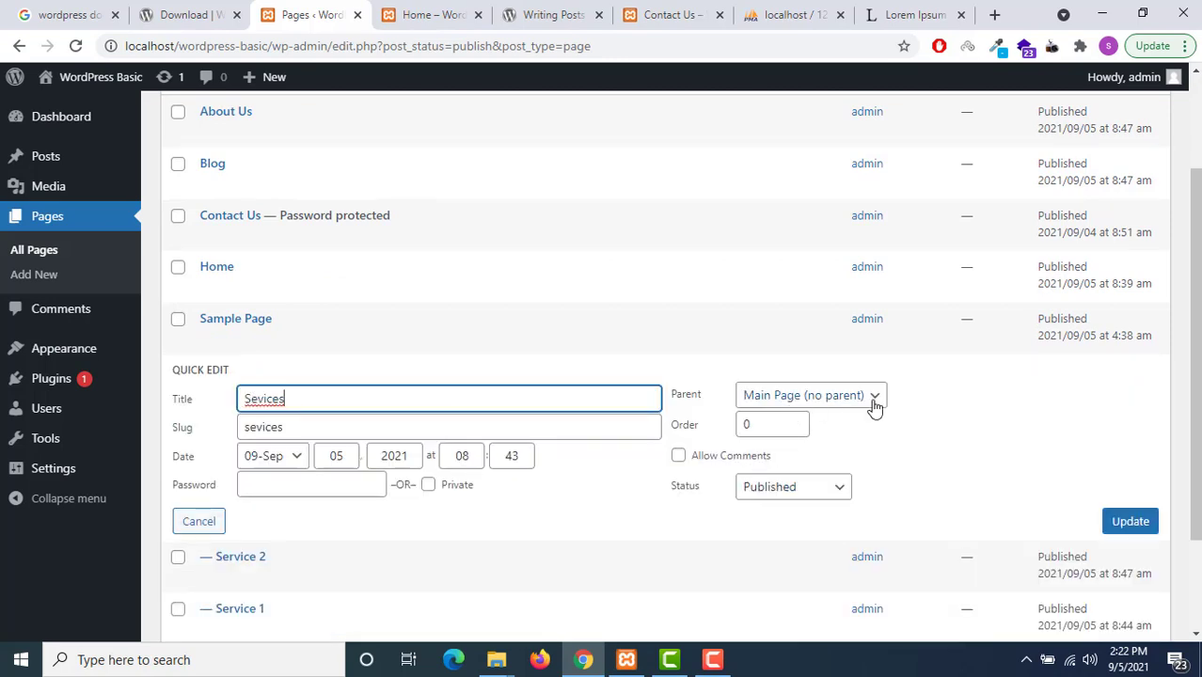
pyautogui.click(193, 523)
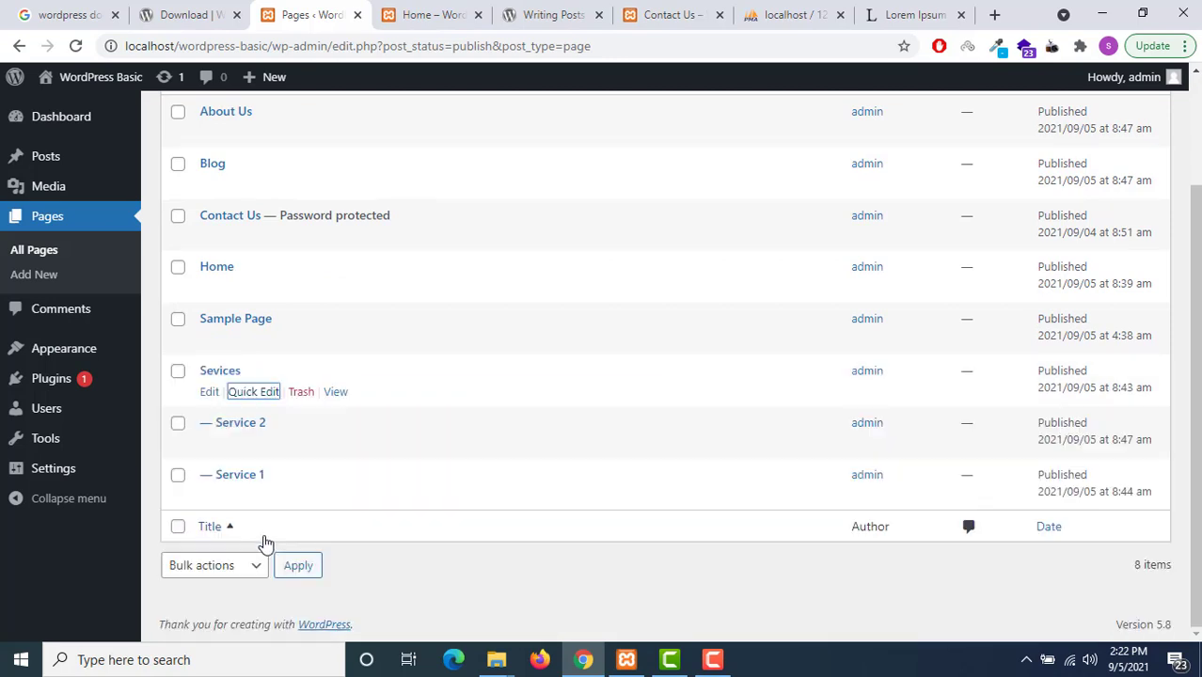
pyautogui.click(248, 450)
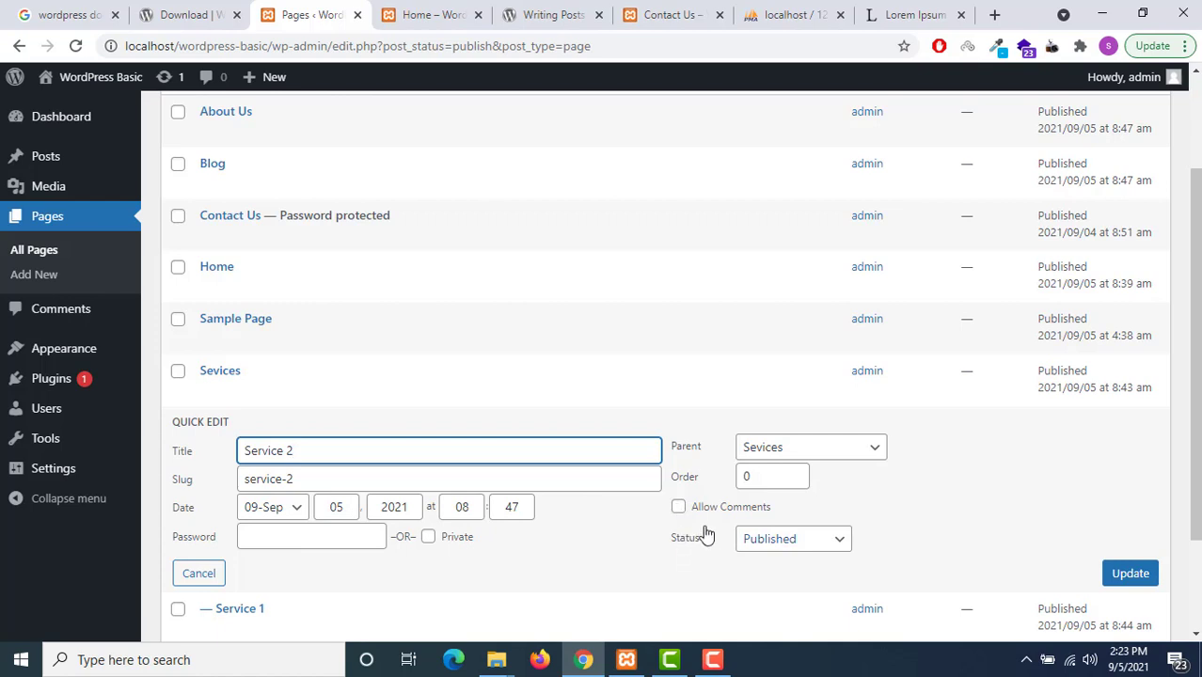
pyautogui.click(197, 572)
pyautogui.scroll(2, 255, 389)
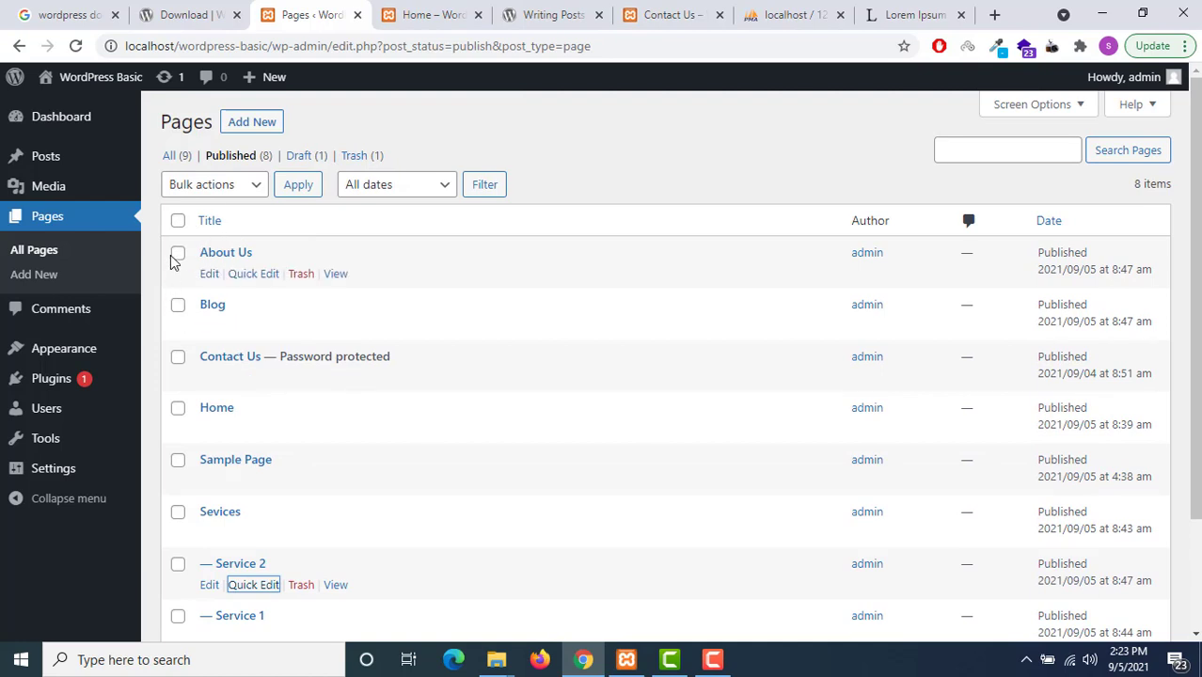
# Bulk-move the Service 1 and Service 2 pages to the Trash
pyautogui.scroll(-2, 179, 404)
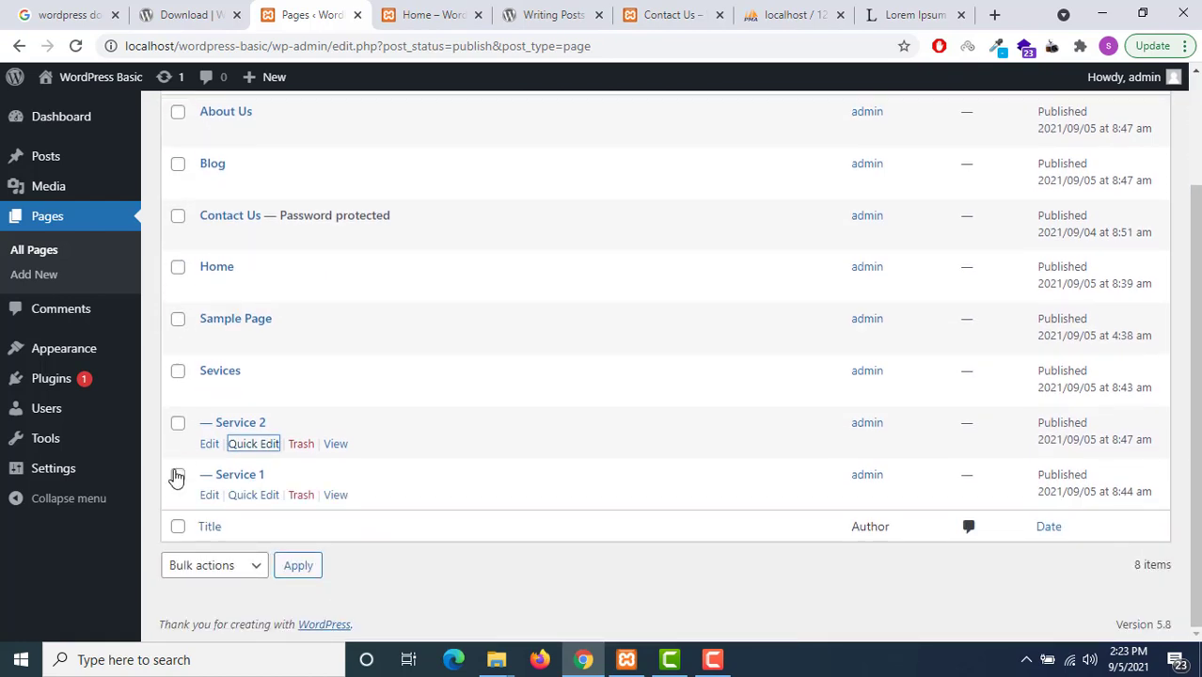
pyautogui.click(178, 475)
pyautogui.click(178, 423)
pyautogui.scroll(2, 237, 395)
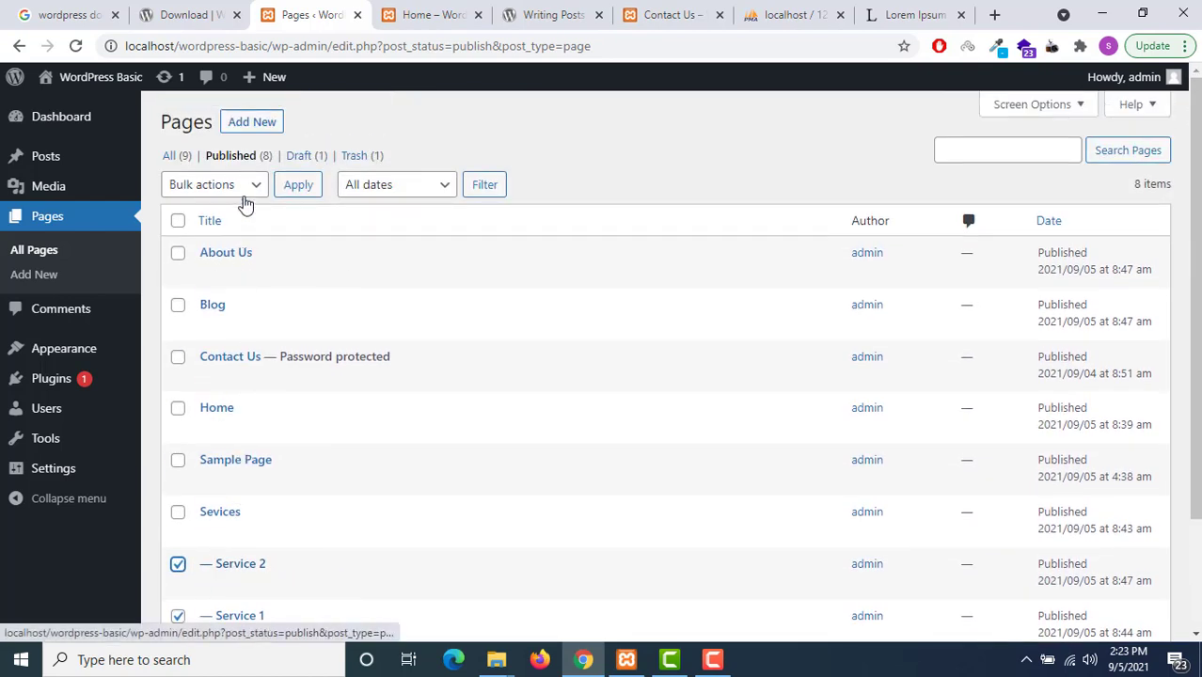
pyautogui.click(245, 191)
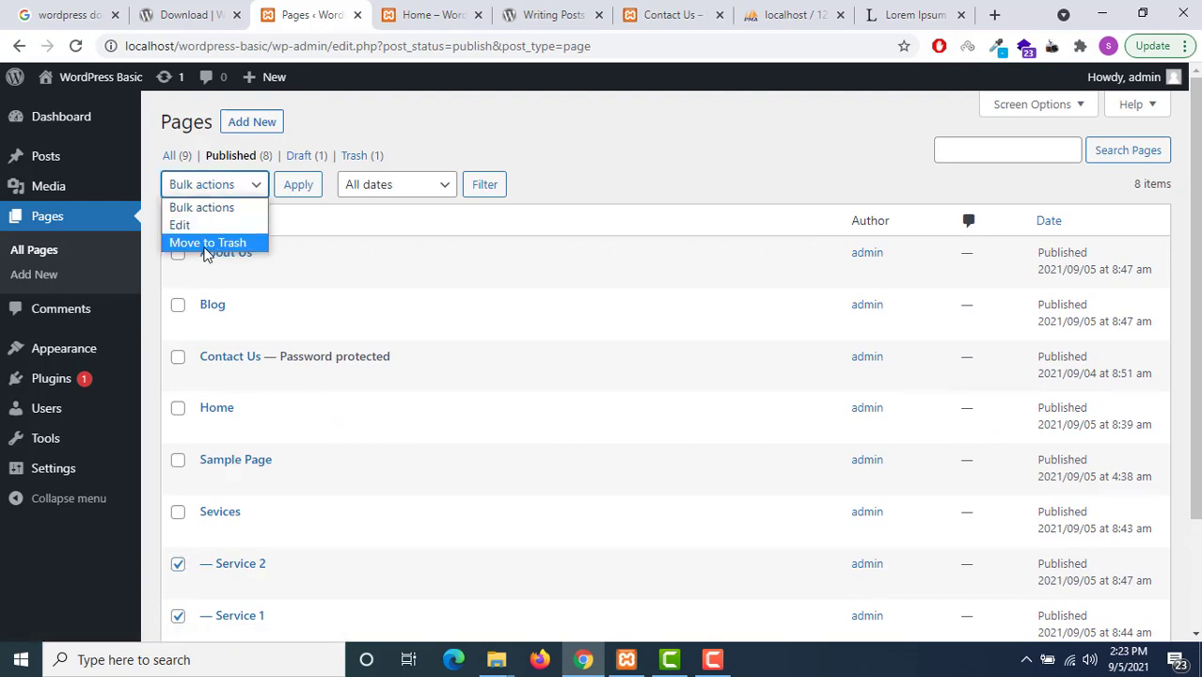
pyautogui.click(208, 243)
pyautogui.click(292, 193)
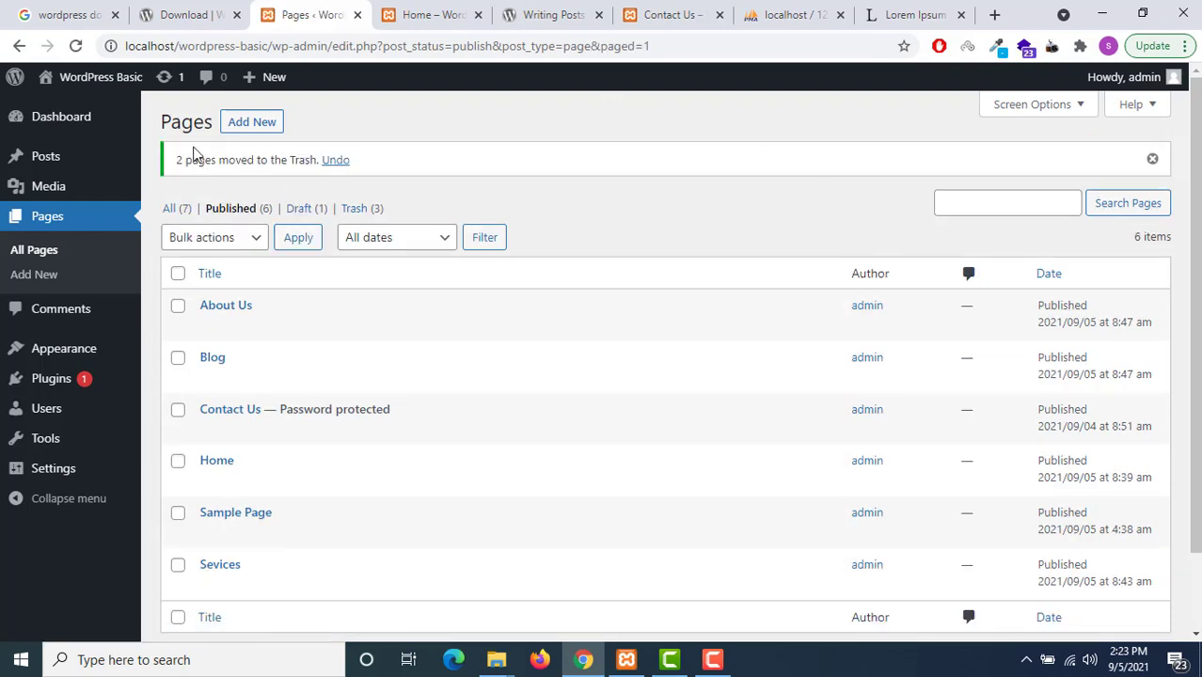
# In the Trash, bulk-restore the Service 1 page and one Service 2 page
pyautogui.scroll(-2, 352, 357)
pyautogui.scroll(2, 362, 357)
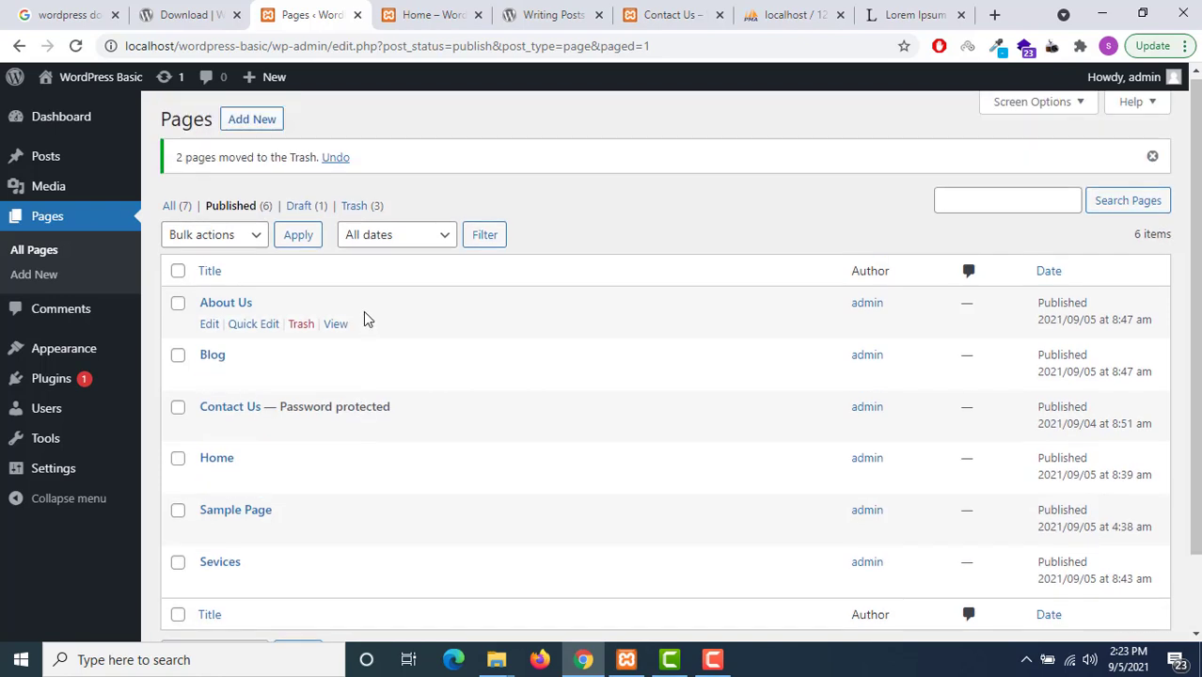
pyautogui.click(357, 206)
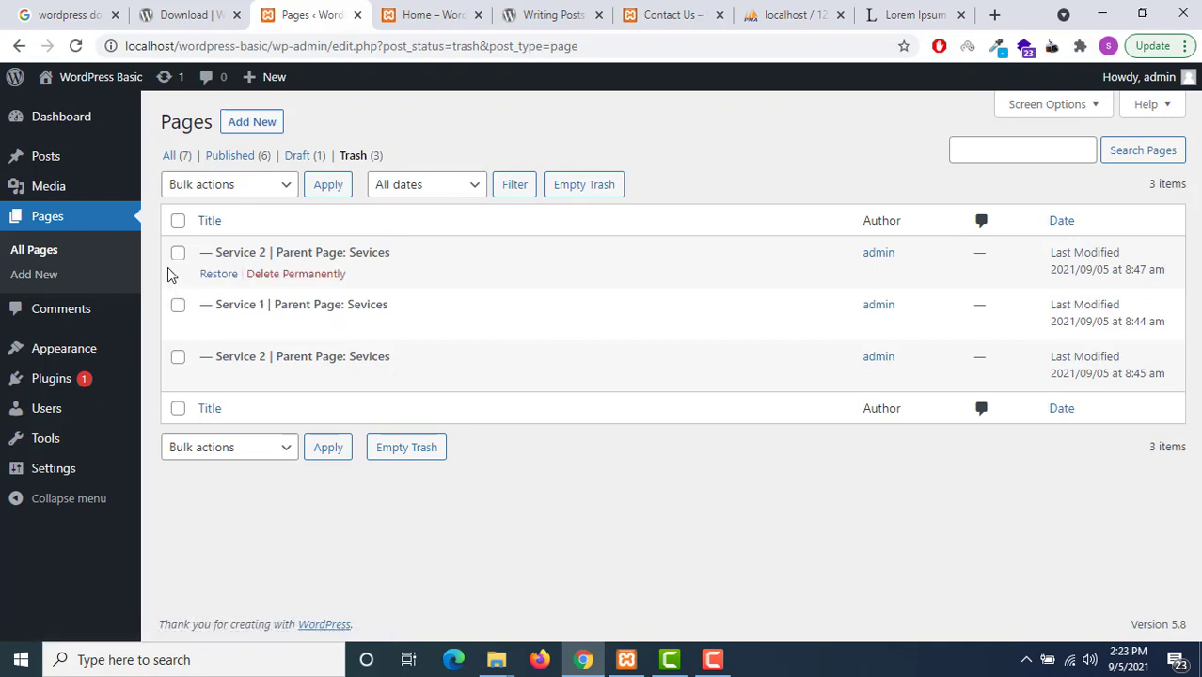
pyautogui.click(178, 306)
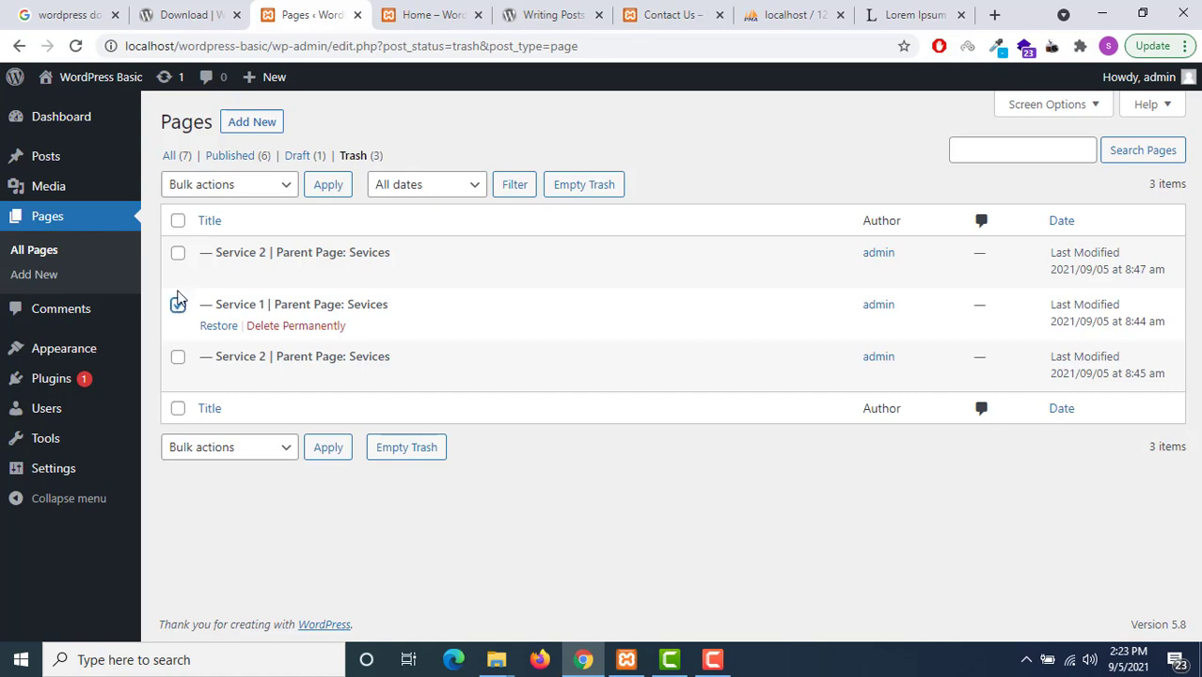
pyautogui.click(178, 254)
pyautogui.click(245, 185)
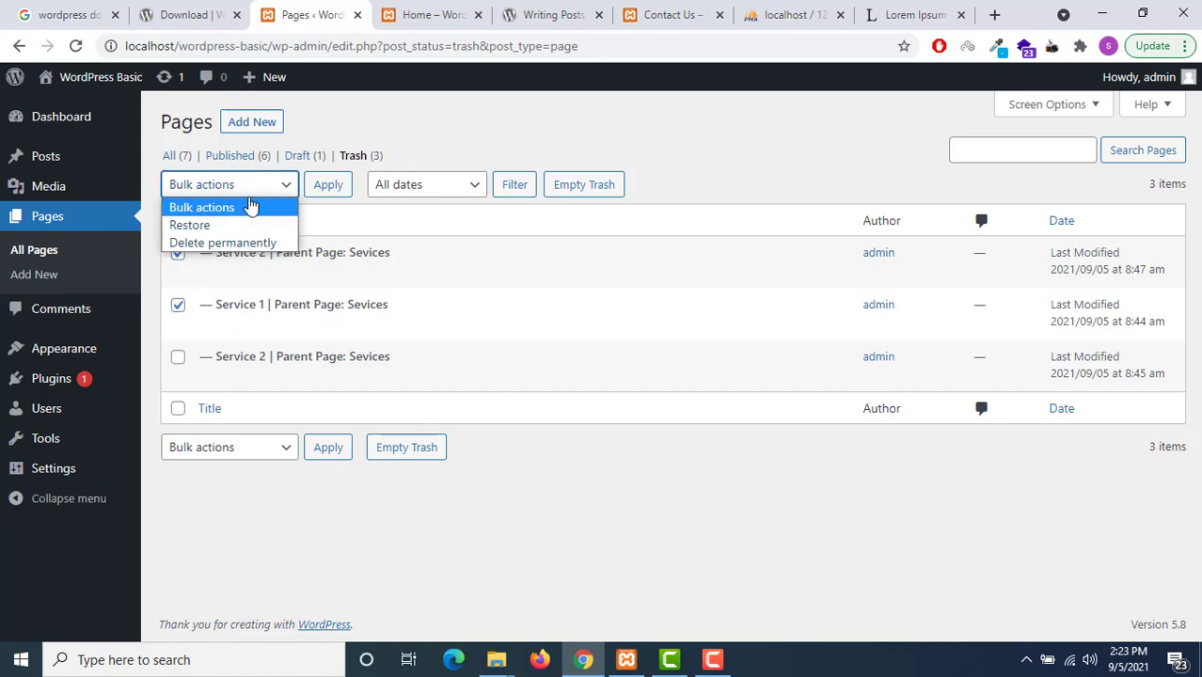
pyautogui.click(244, 226)
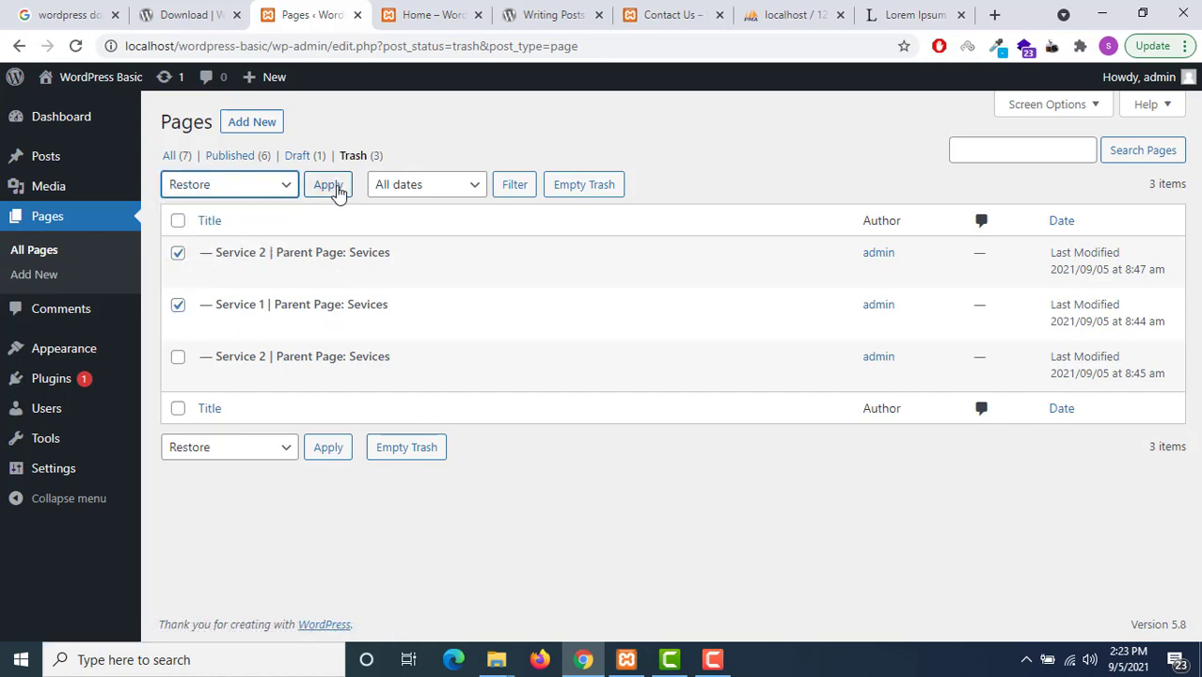
pyautogui.click(335, 187)
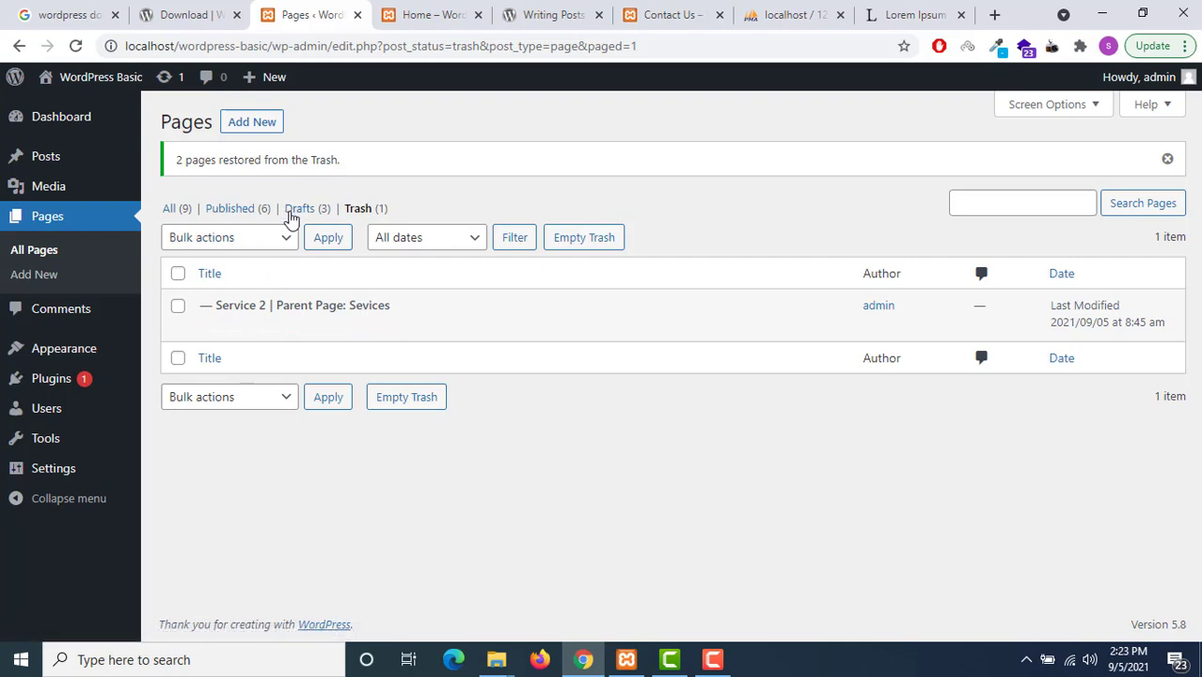
# Bulk-edit the Service 1 and Service 2 drafts to Published status and update them
pyautogui.click(291, 214)
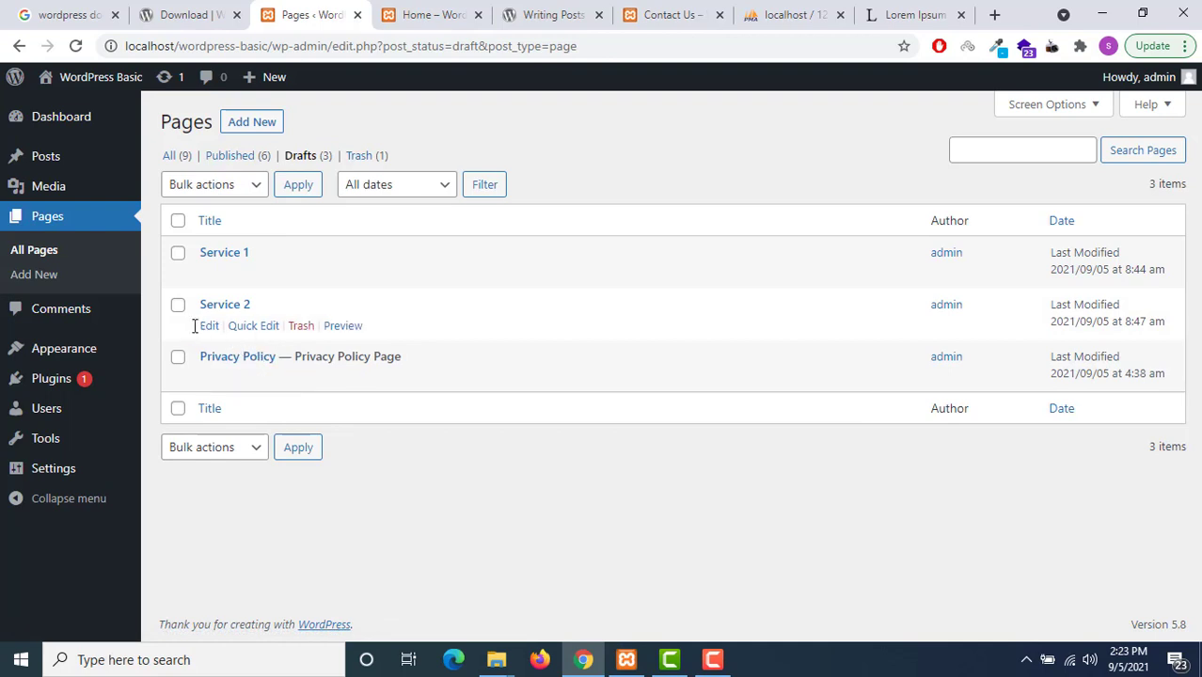
pyautogui.click(177, 303)
pyautogui.click(178, 253)
pyautogui.click(256, 187)
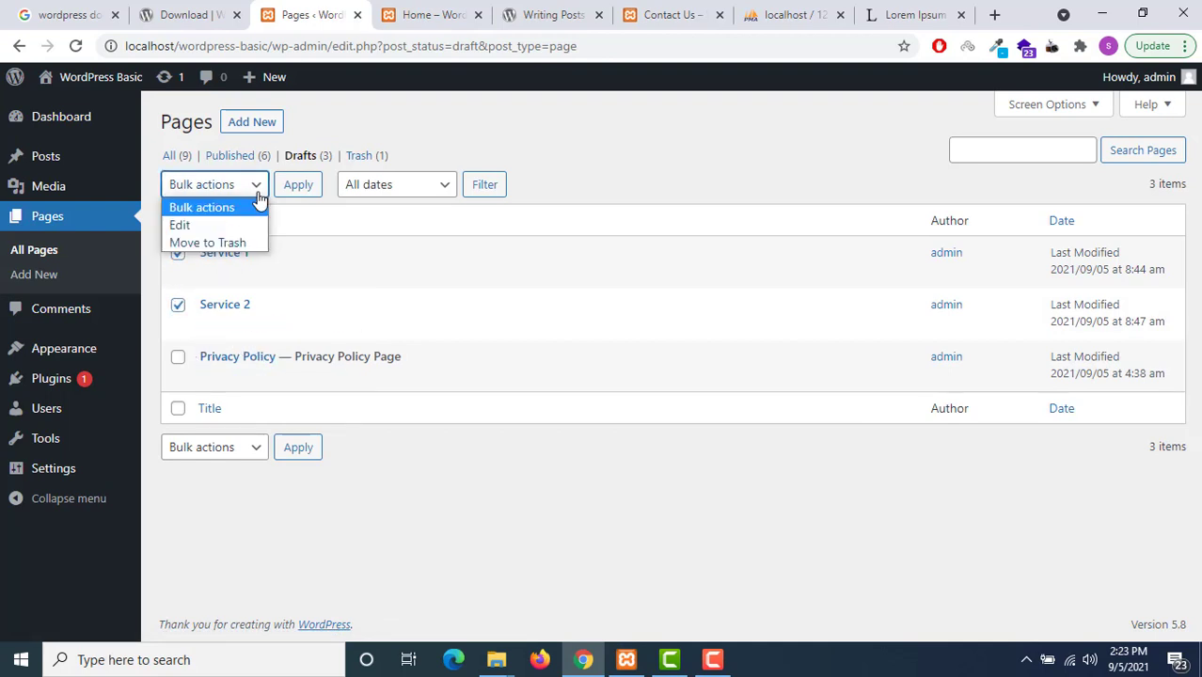
pyautogui.click(233, 226)
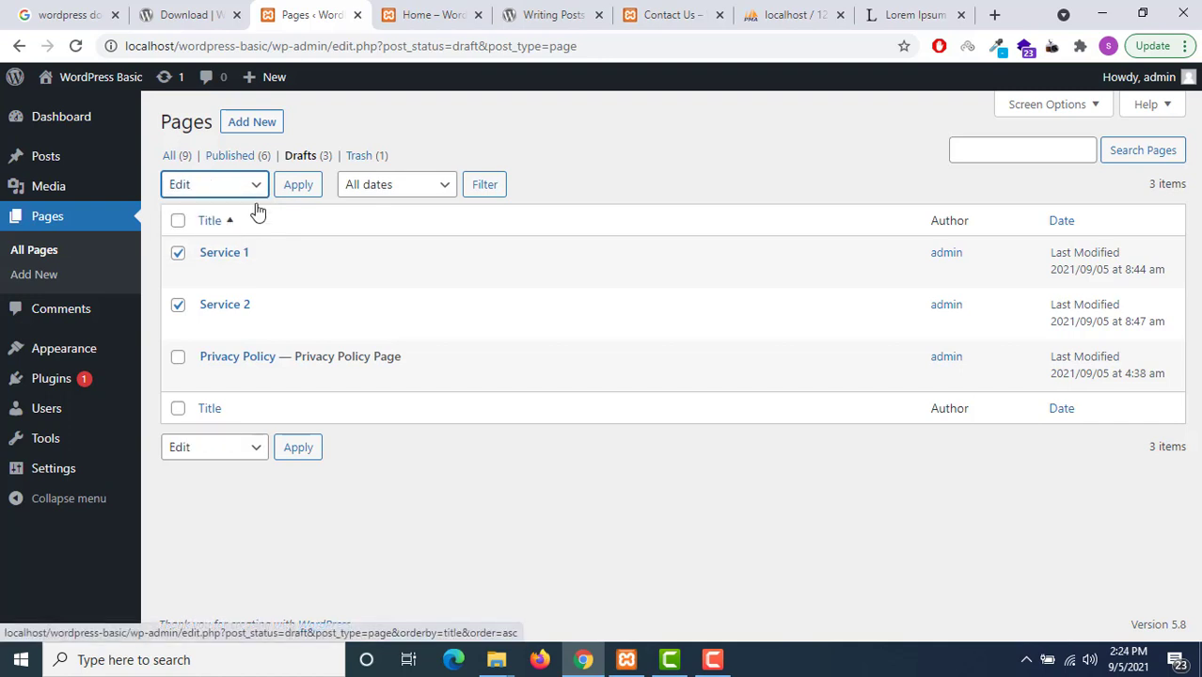
pyautogui.click(258, 194)
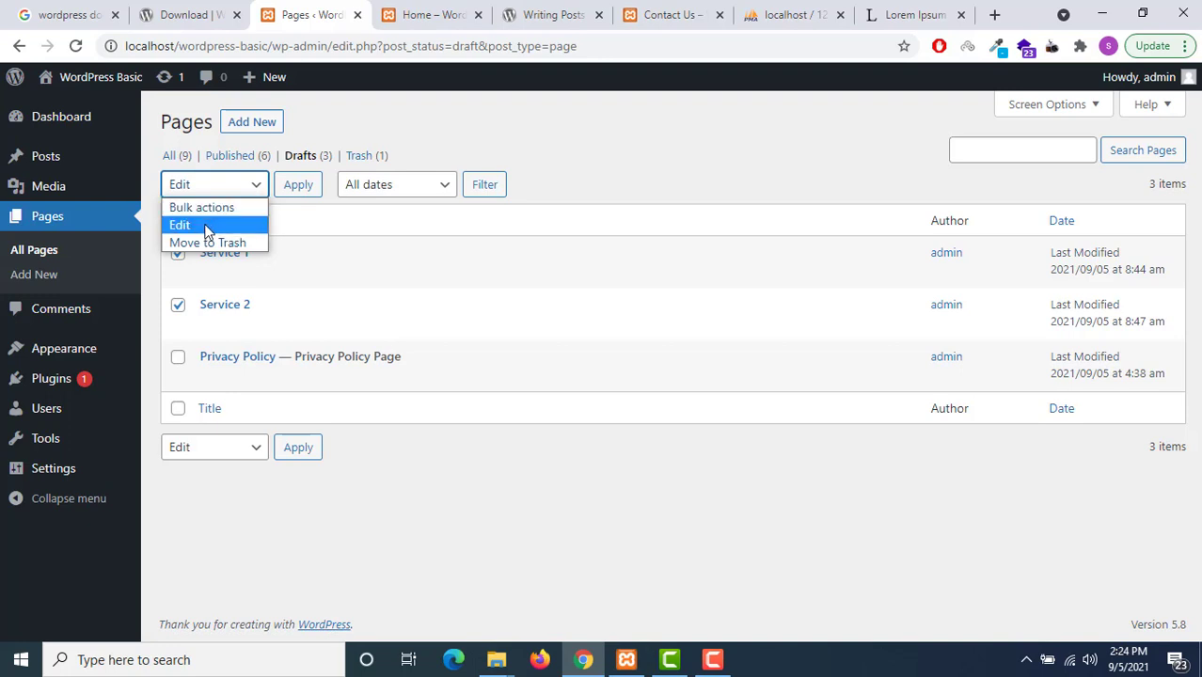
pyautogui.click(205, 227)
pyautogui.click(287, 188)
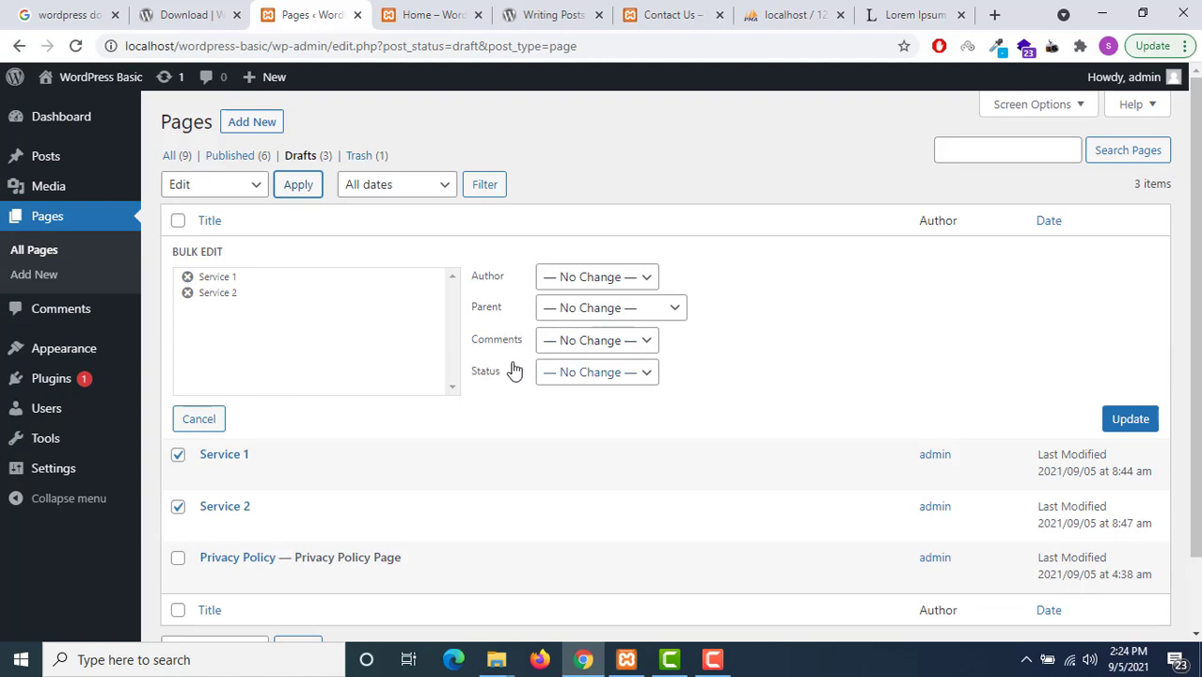
pyautogui.click(579, 374)
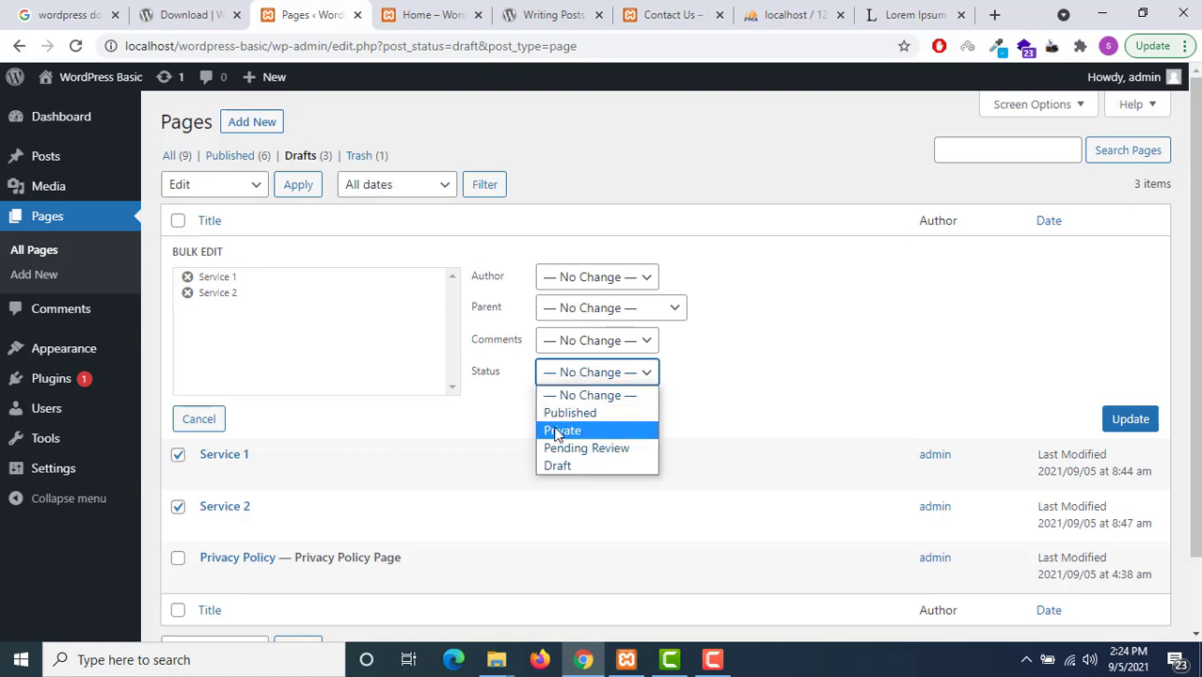
pyautogui.click(555, 415)
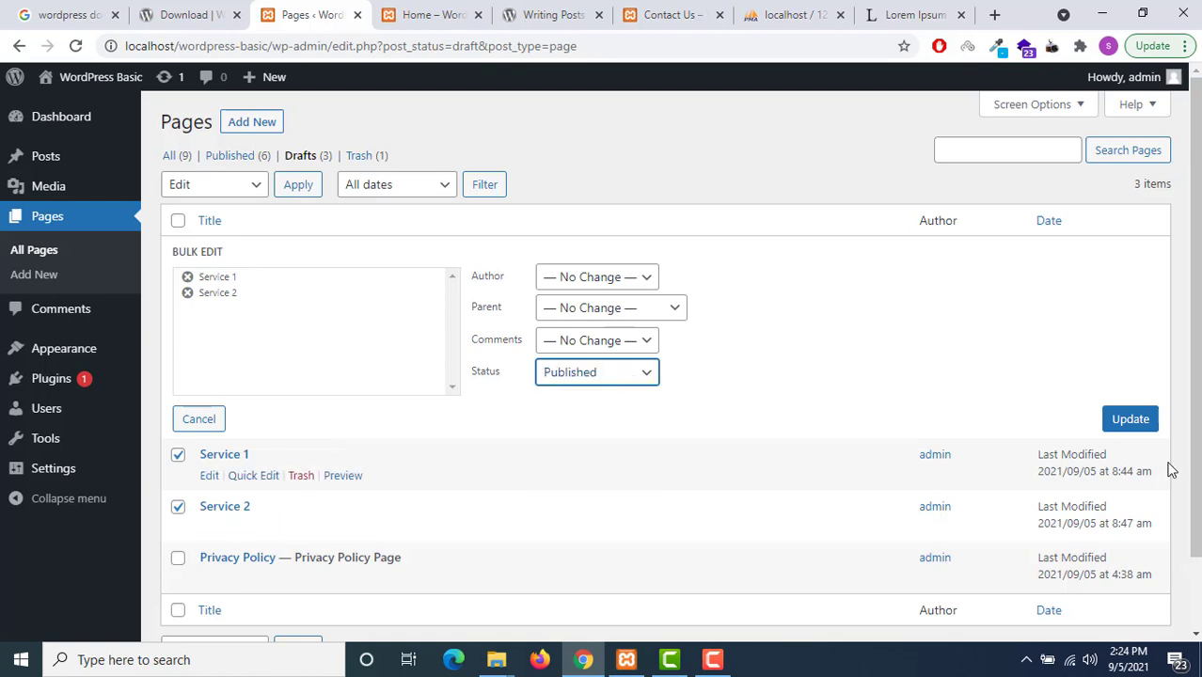
pyautogui.click(1136, 425)
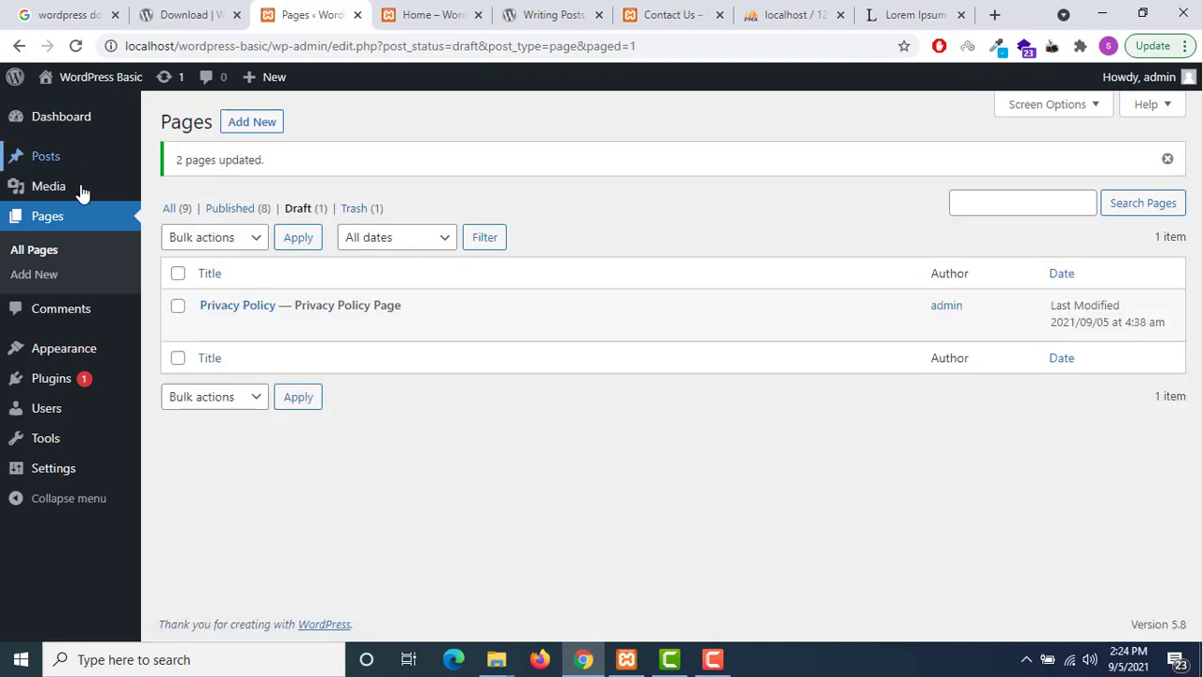
# List the 8 published pages, view Service 2's Quick Edit details, then switch to Drafts
pyautogui.click(249, 212)
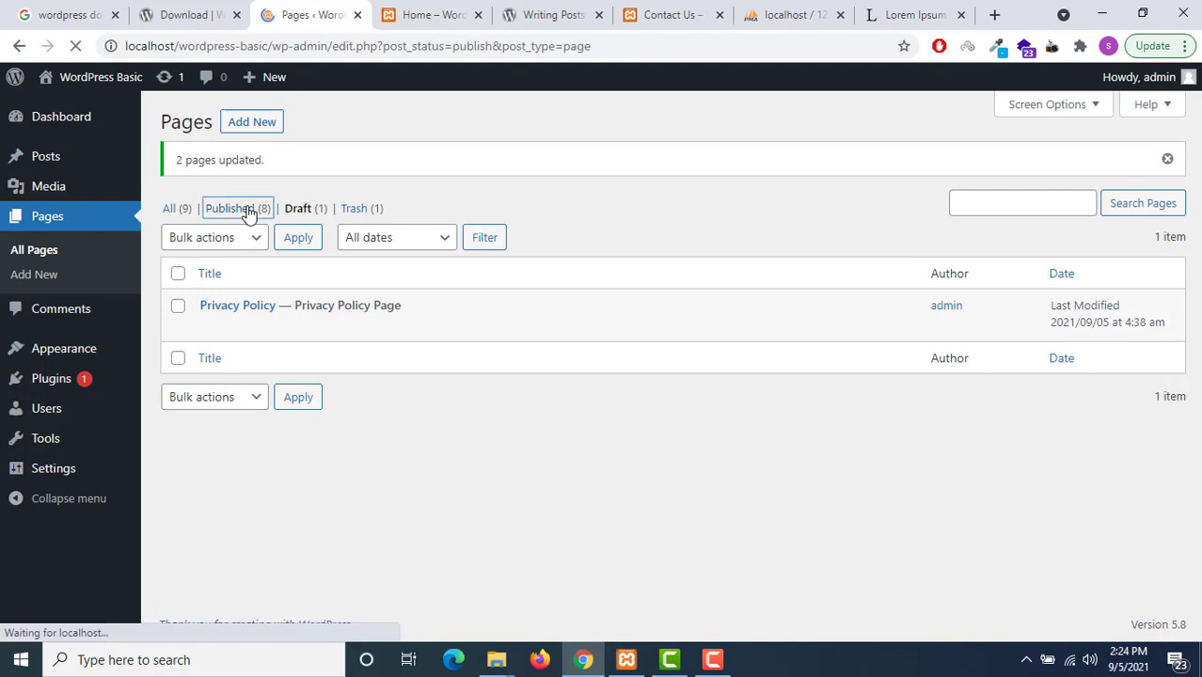
pyautogui.scroll(-2, 246, 245)
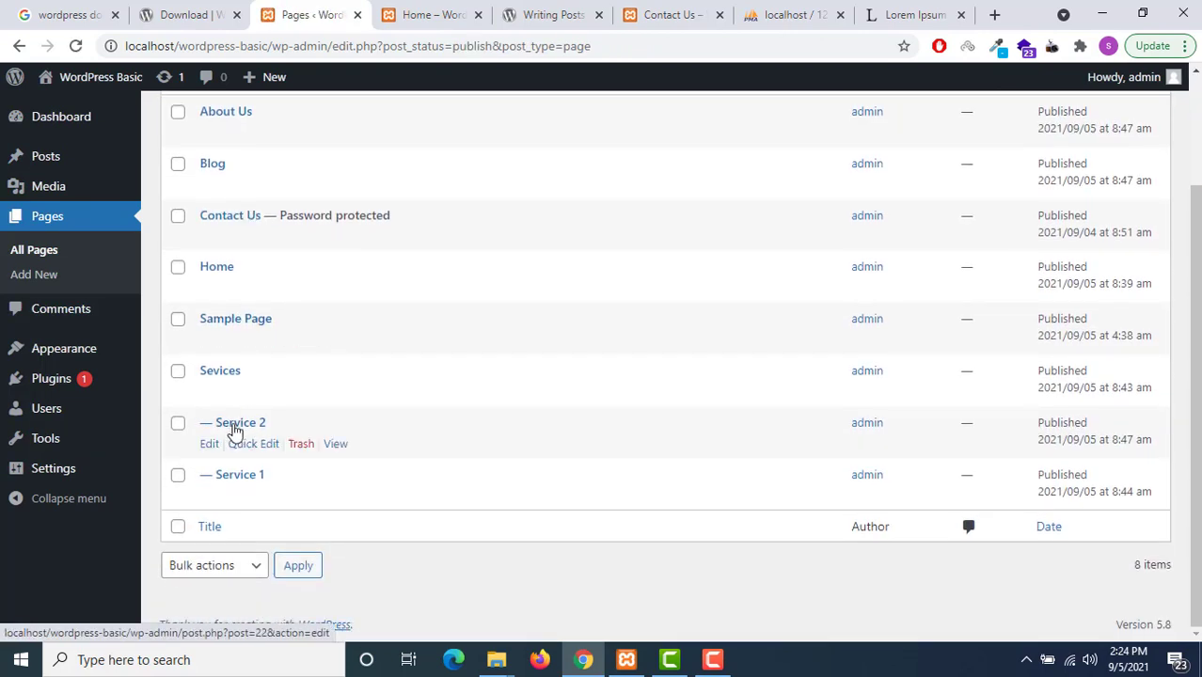
pyautogui.click(247, 444)
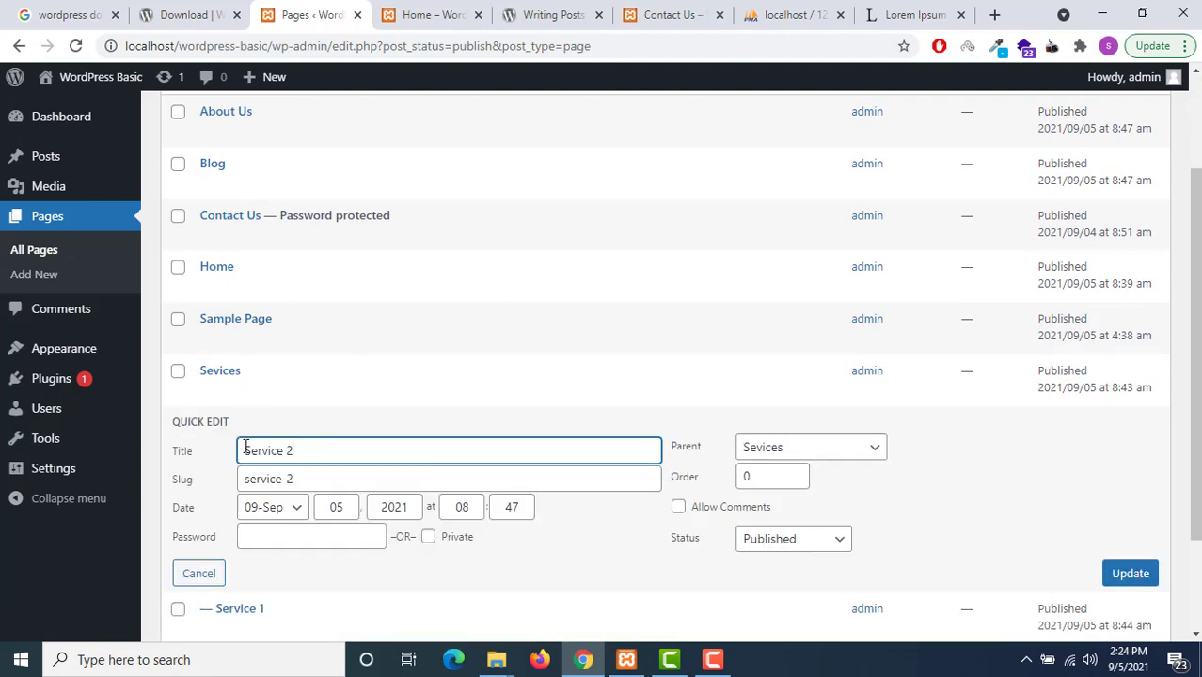
pyautogui.scroll(2, 279, 360)
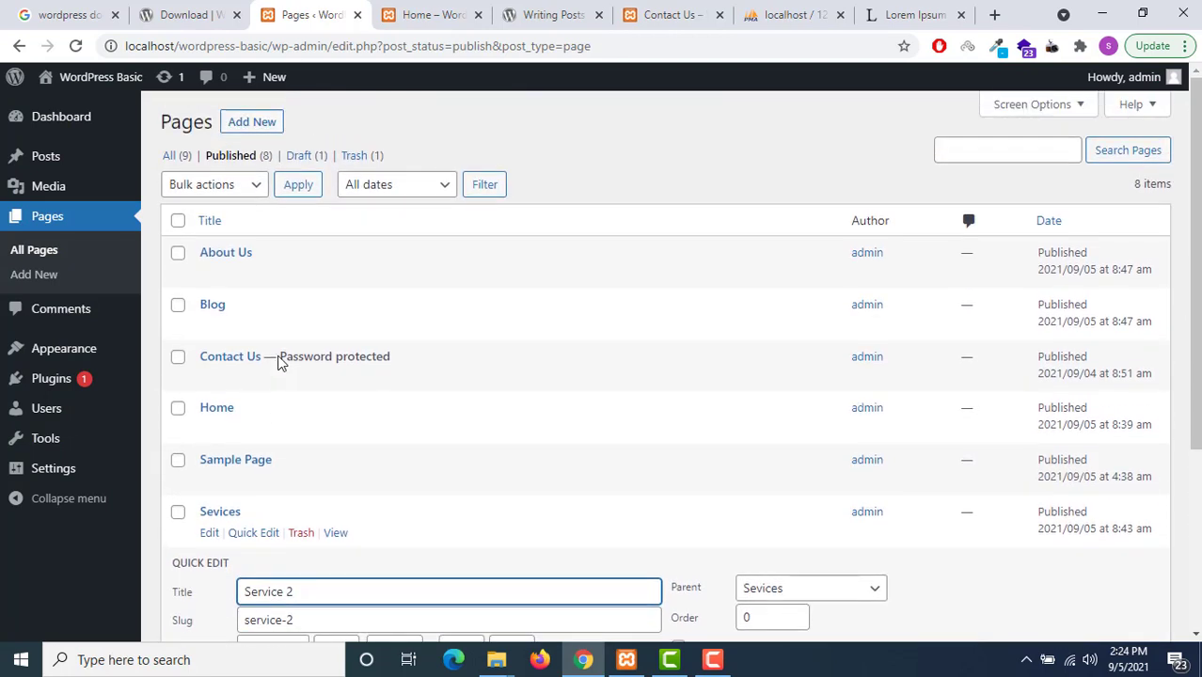
pyautogui.click(310, 158)
# Delete the leftover Service 2 page permanently from the Trash, then show All pages
pyautogui.click(357, 156)
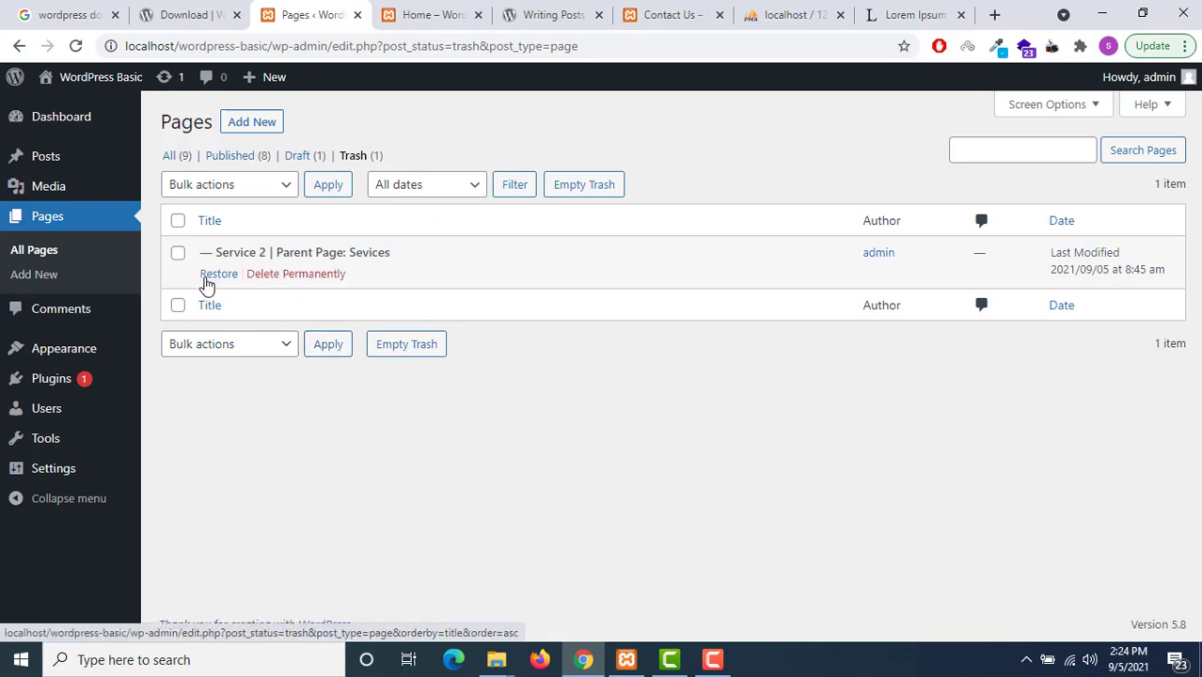
pyautogui.click(178, 254)
pyautogui.click(271, 186)
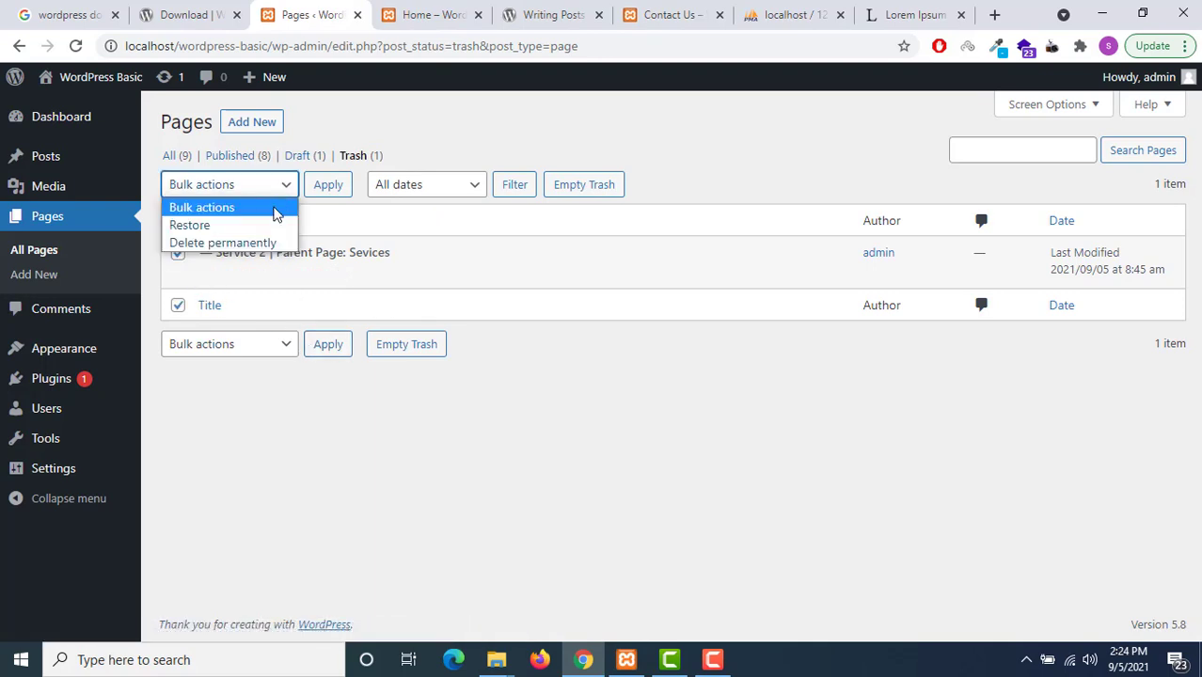
pyautogui.click(433, 263)
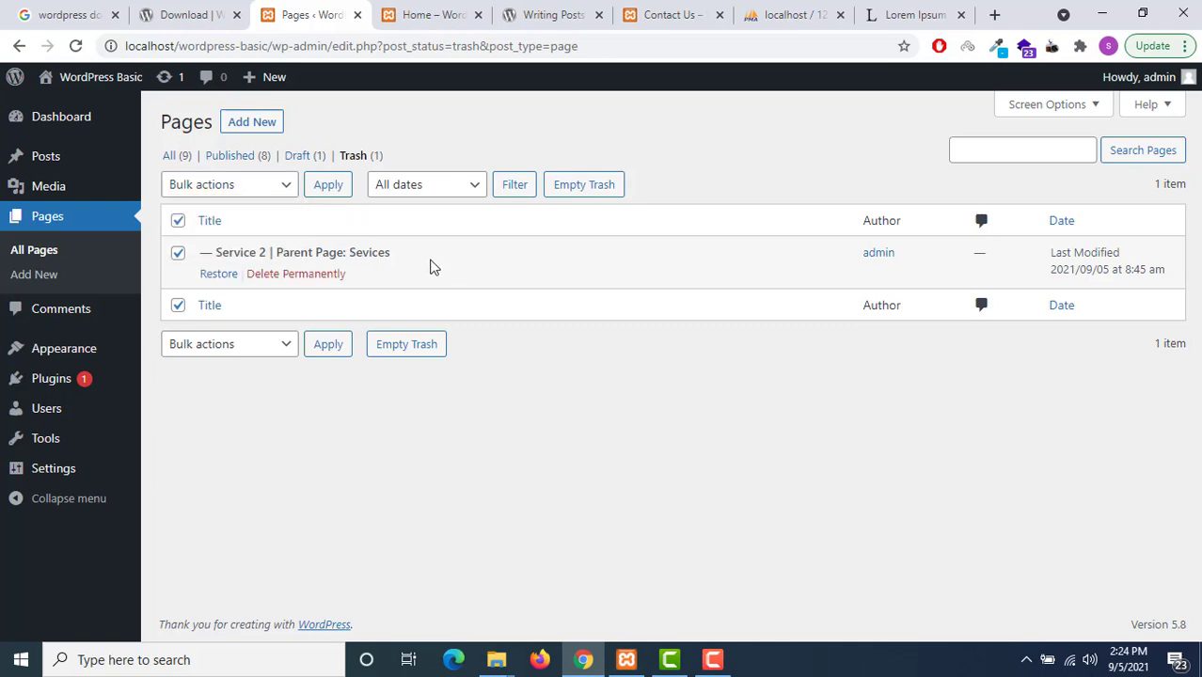
pyautogui.click(306, 281)
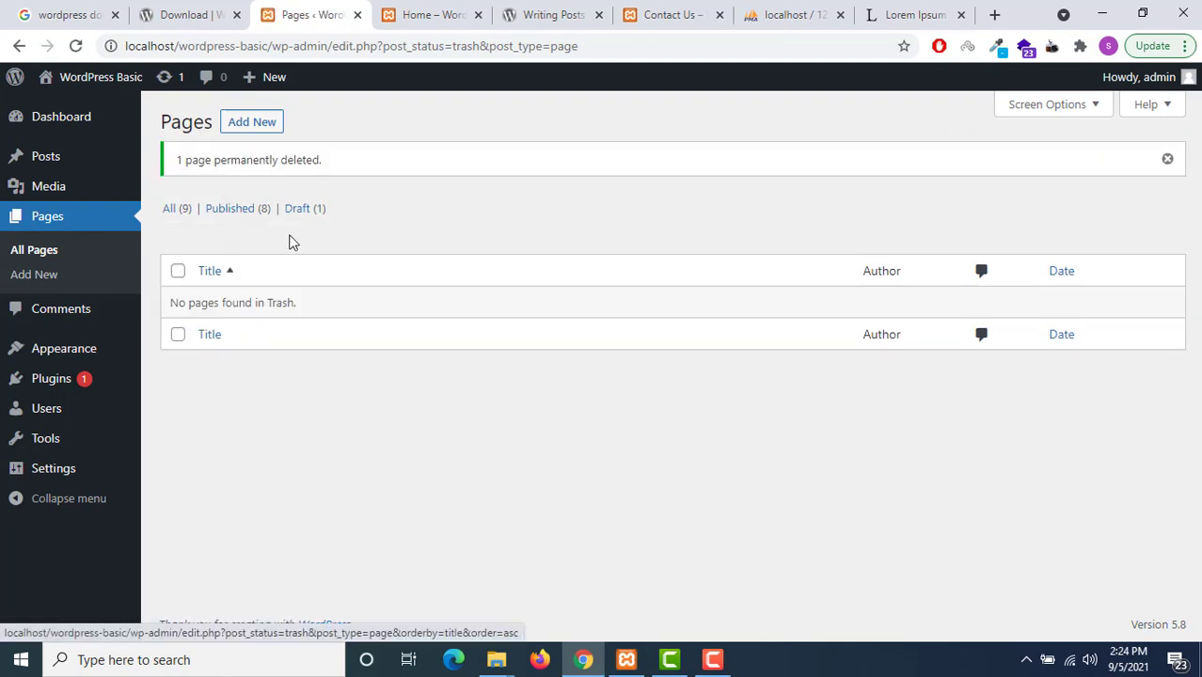
pyautogui.click(179, 208)
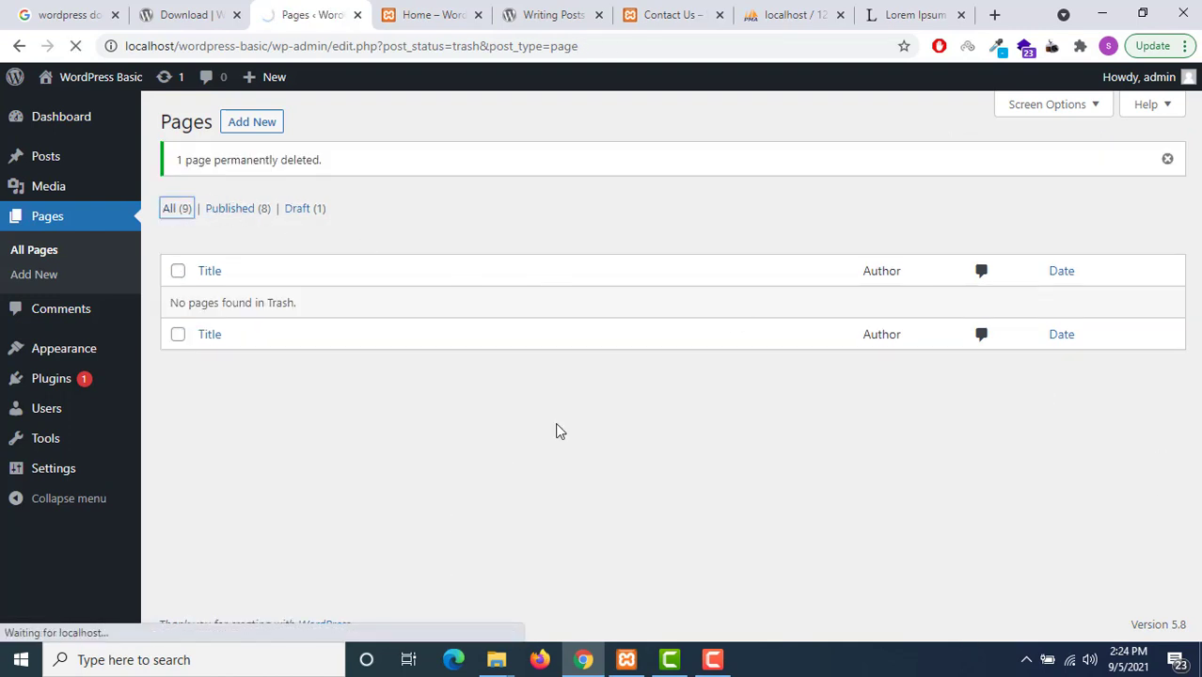
# Search the pages for 'cont'
pyautogui.scroll(-3, 639, 462)
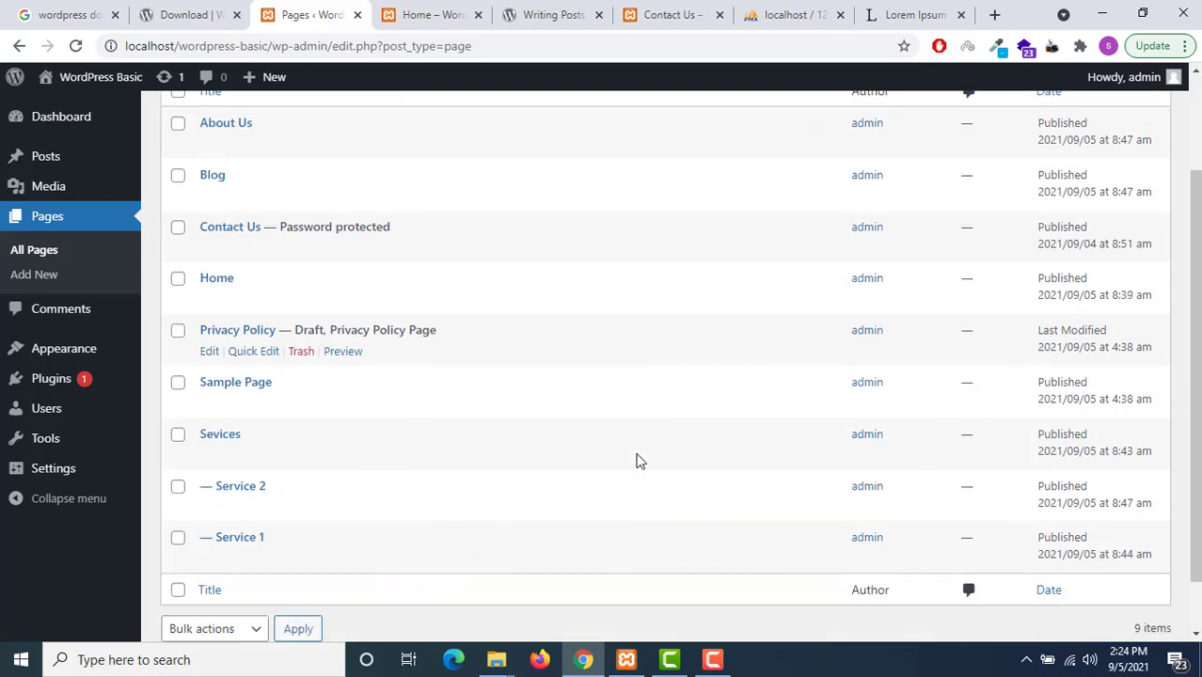
pyautogui.scroll(3, 639, 462)
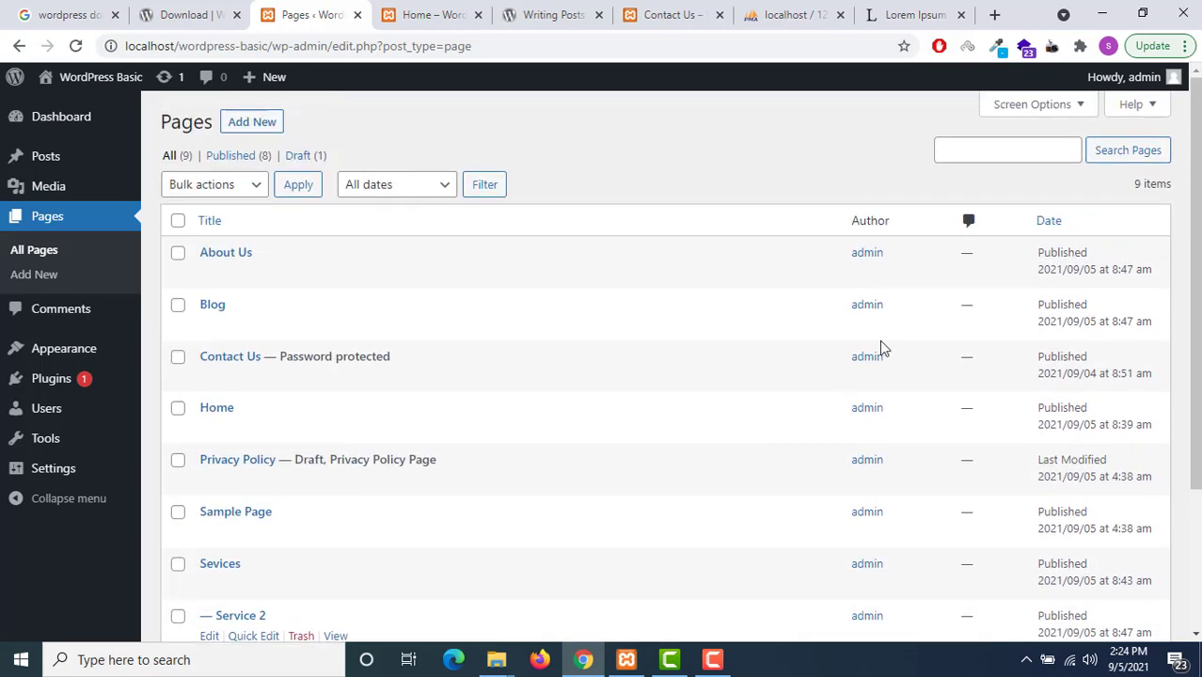
pyautogui.click(954, 151)
pyautogui.write('contact')
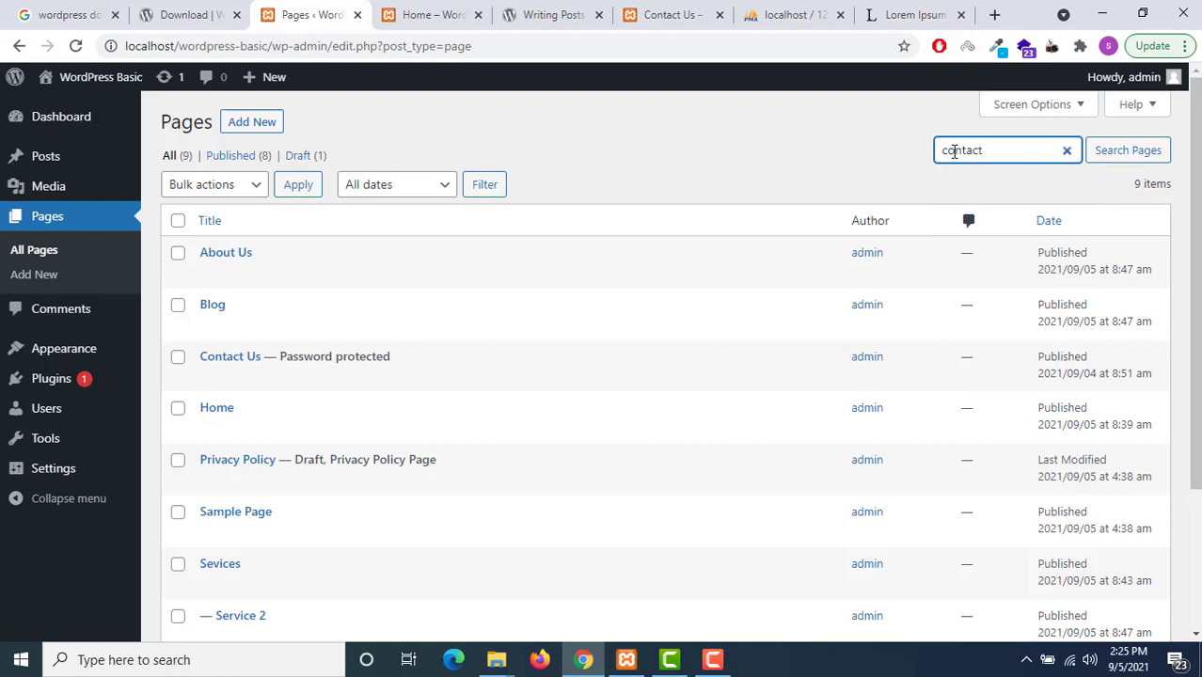
pyautogui.click(1140, 157)
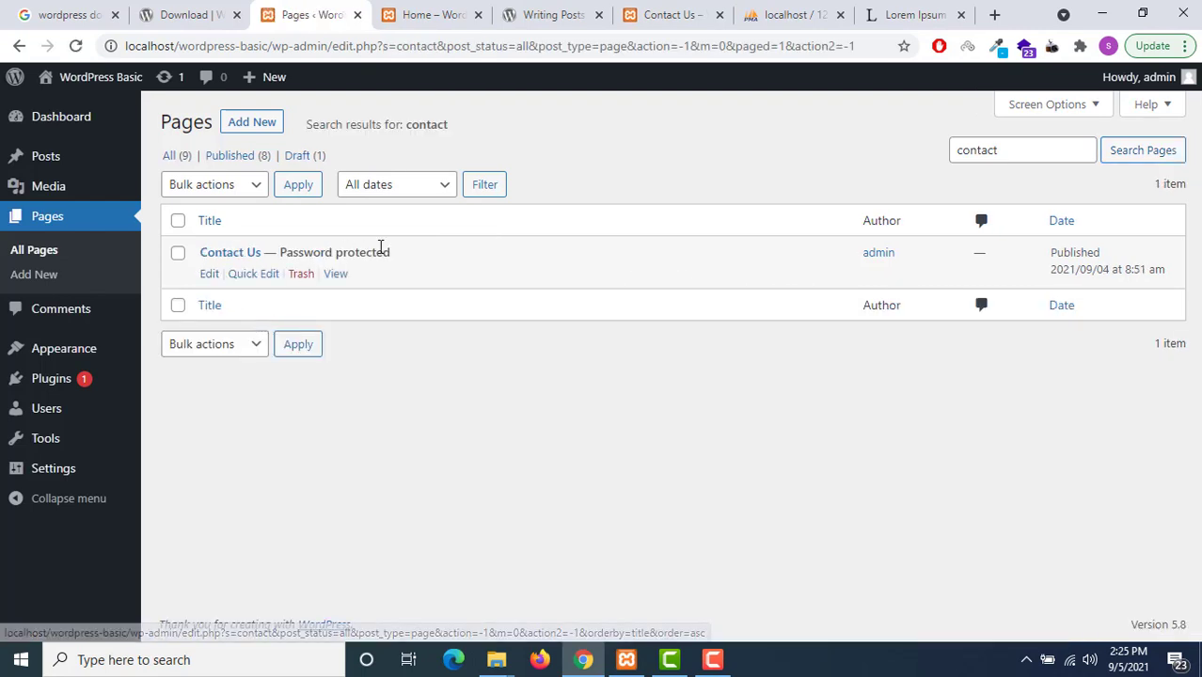
# Filter the search results to September 2021
pyautogui.click(436, 188)
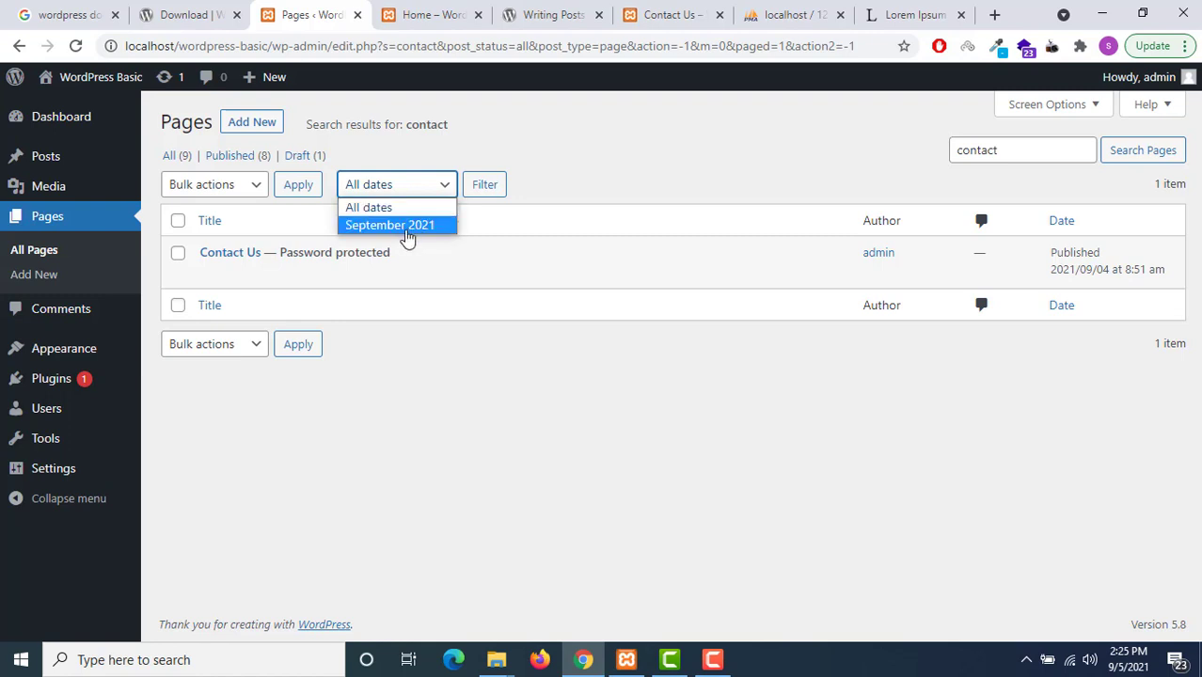
pyautogui.click(404, 225)
pyautogui.click(477, 191)
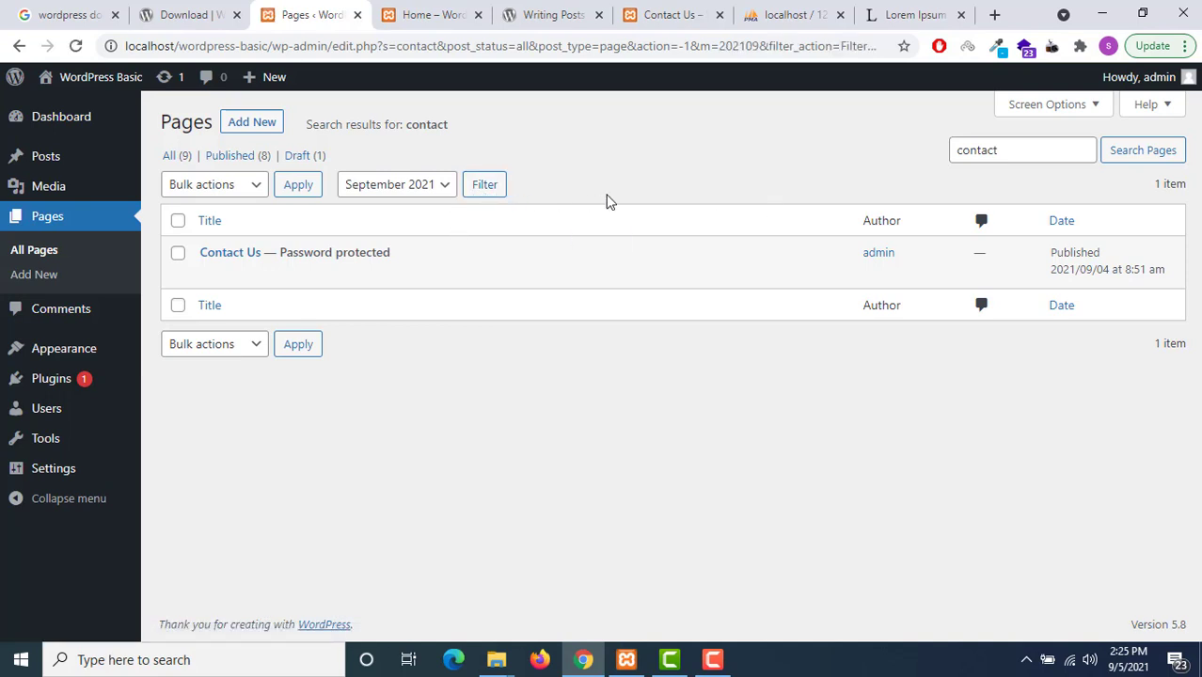
pyautogui.click(1095, 106)
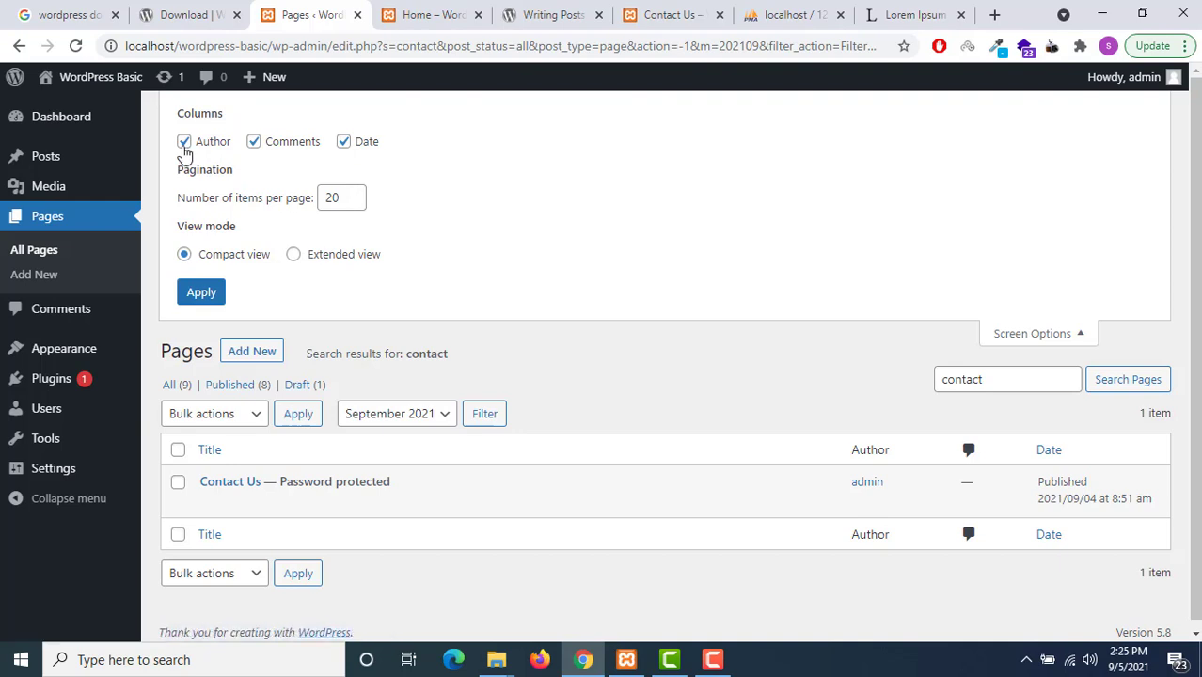
# Turn the Author, Comments and Date columns off and back on, then apply Extended view
pyautogui.click(184, 143)
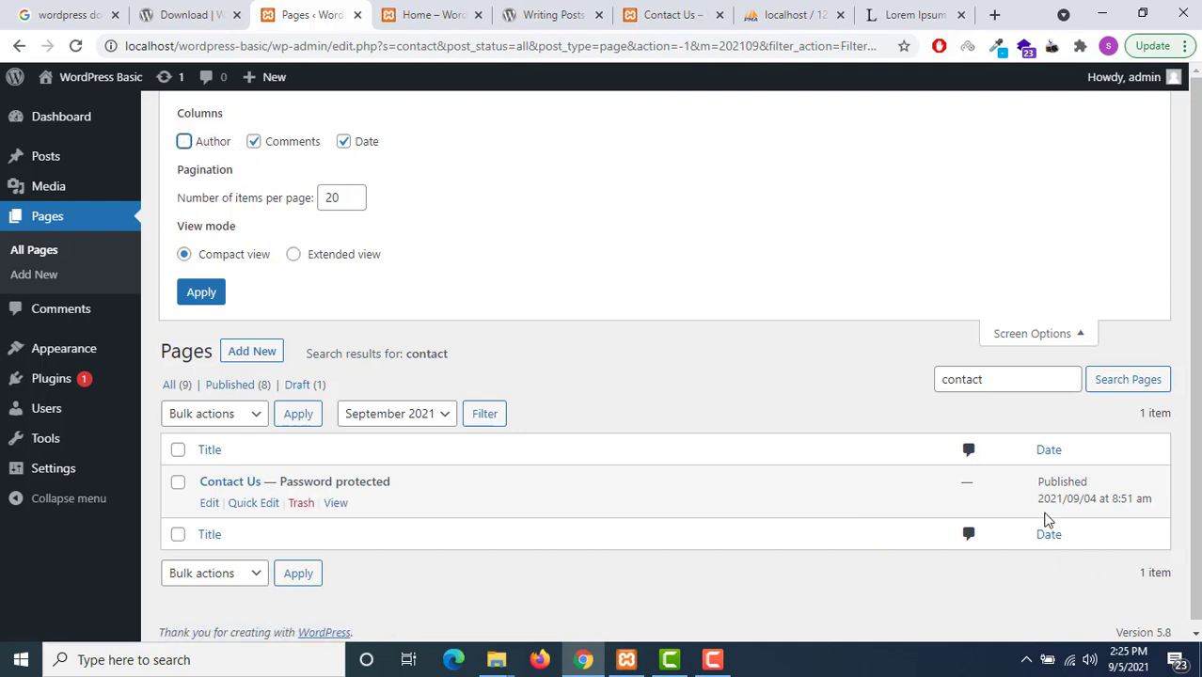
pyautogui.click(254, 143)
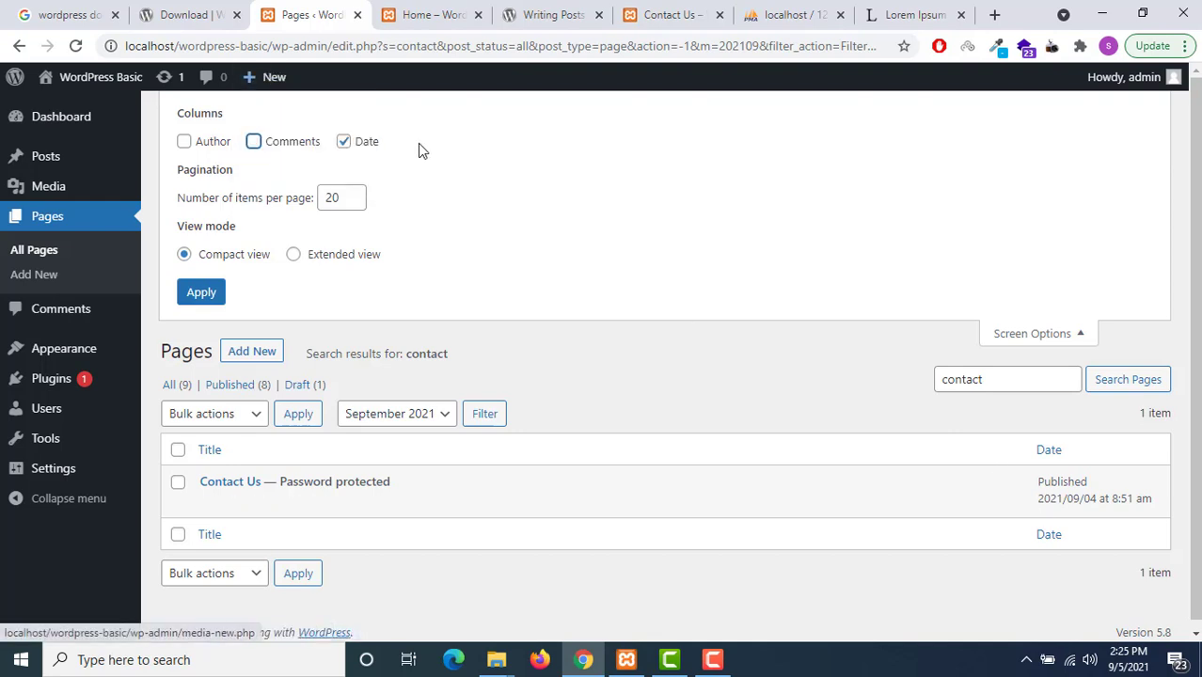
pyautogui.click(342, 143)
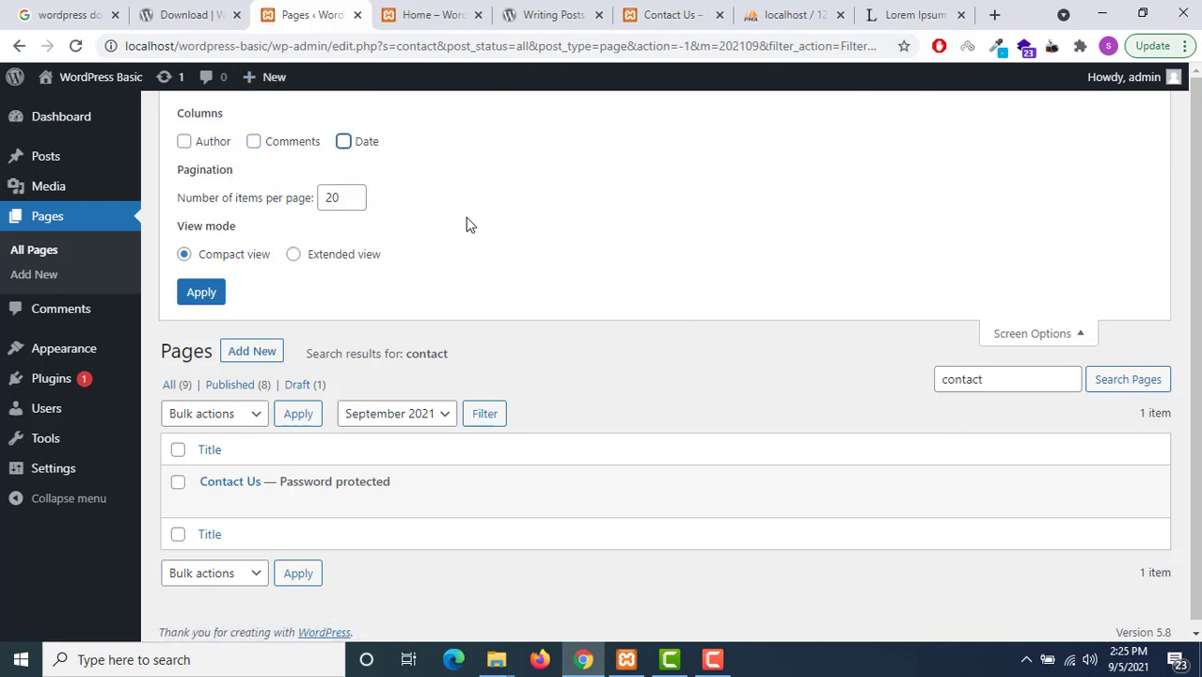
pyautogui.click(343, 143)
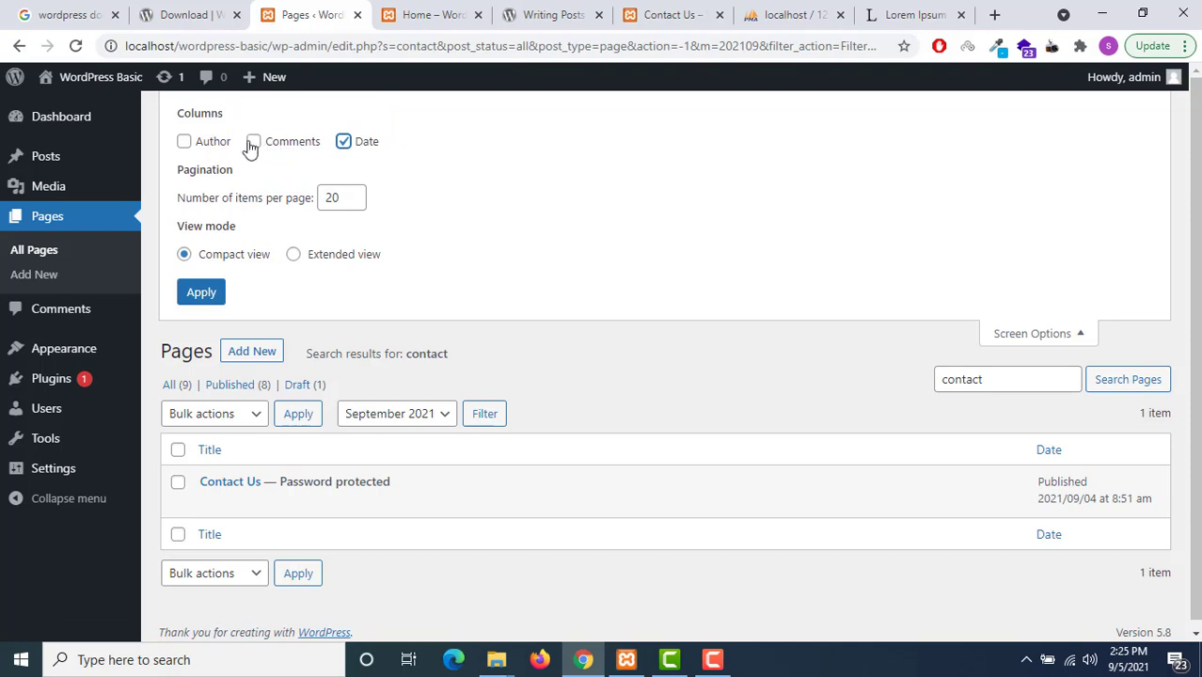
pyautogui.click(253, 143)
pyautogui.click(184, 143)
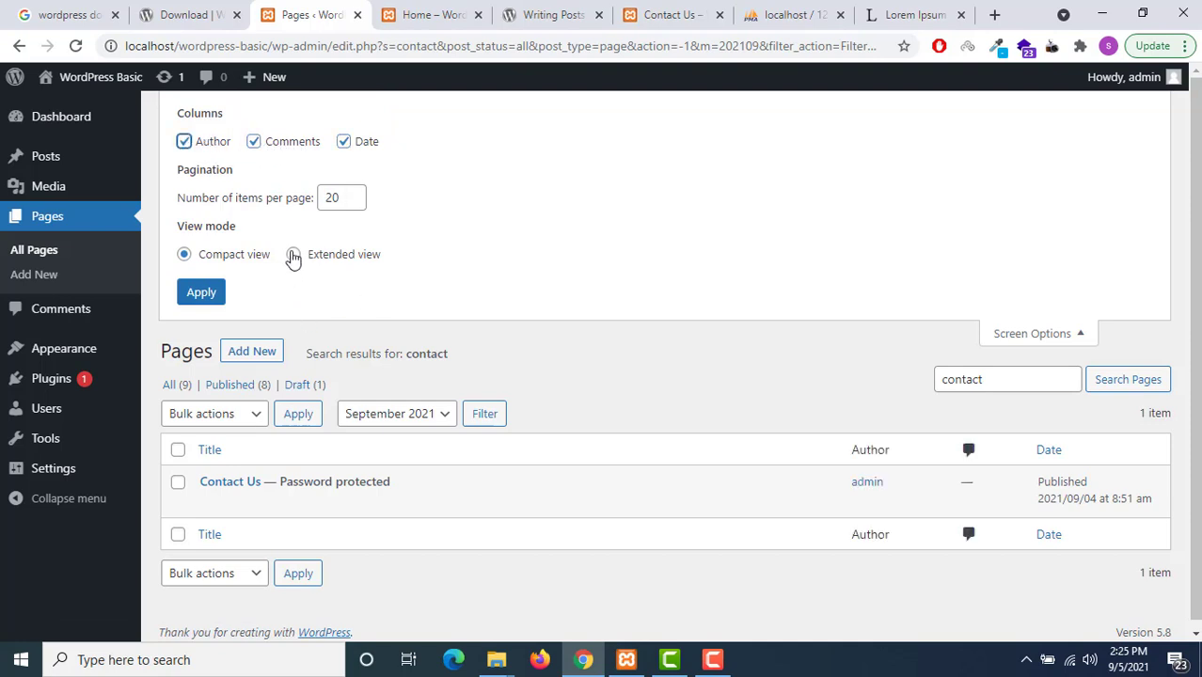
pyautogui.click(293, 256)
pyautogui.click(200, 292)
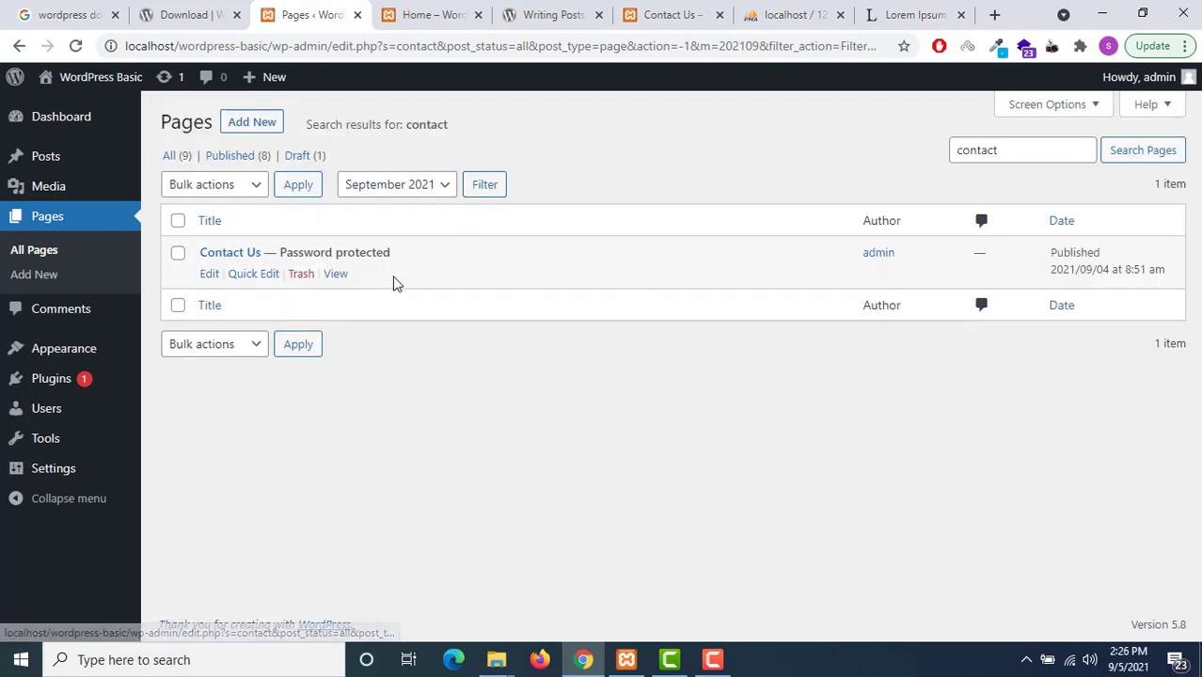
# Clear the filters to list all 9 pages and apply Compact view
pyautogui.click(173, 158)
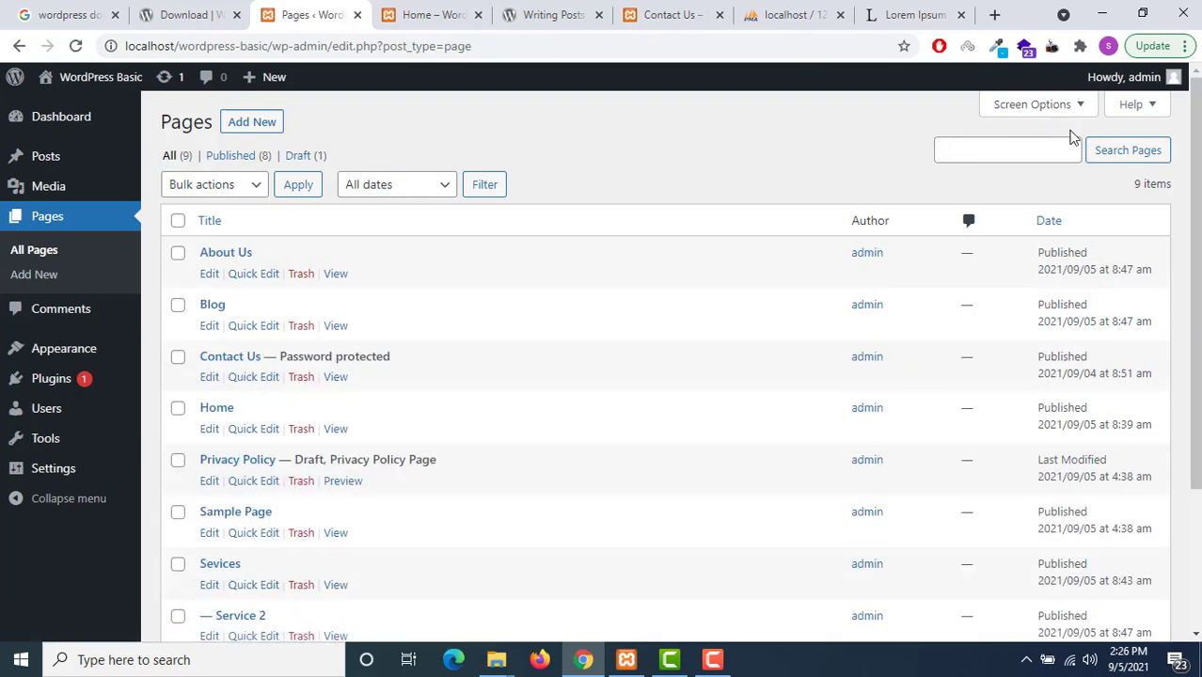
pyautogui.click(1081, 111)
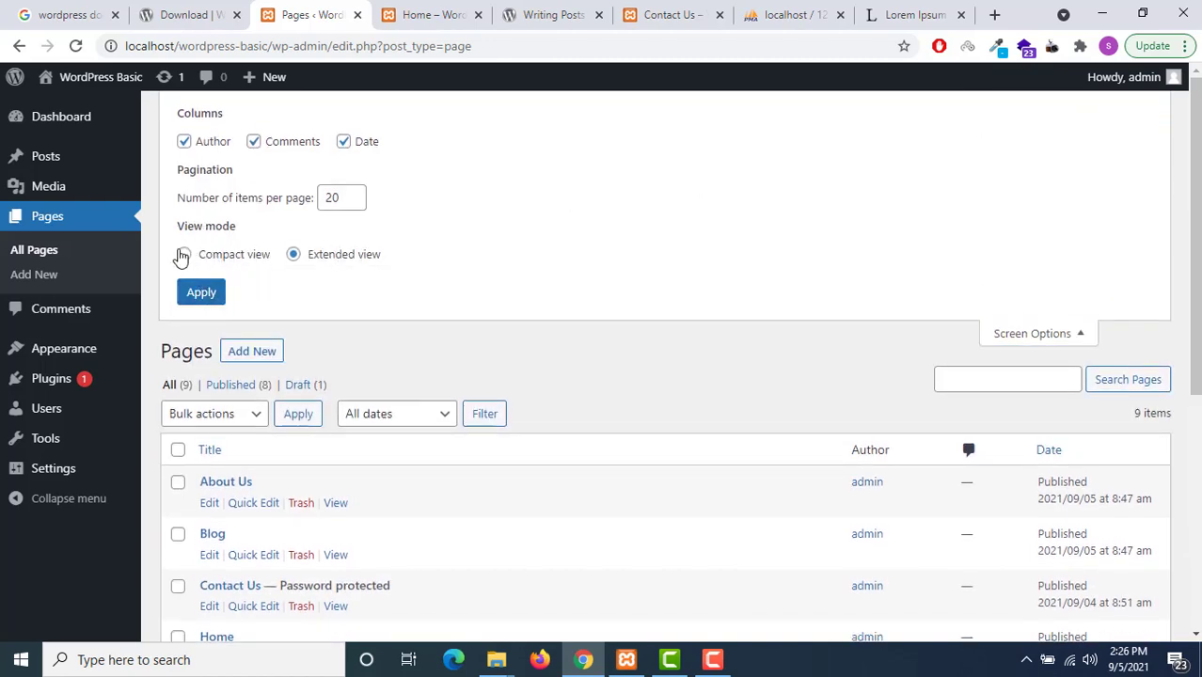
pyautogui.click(184, 254)
pyautogui.click(201, 292)
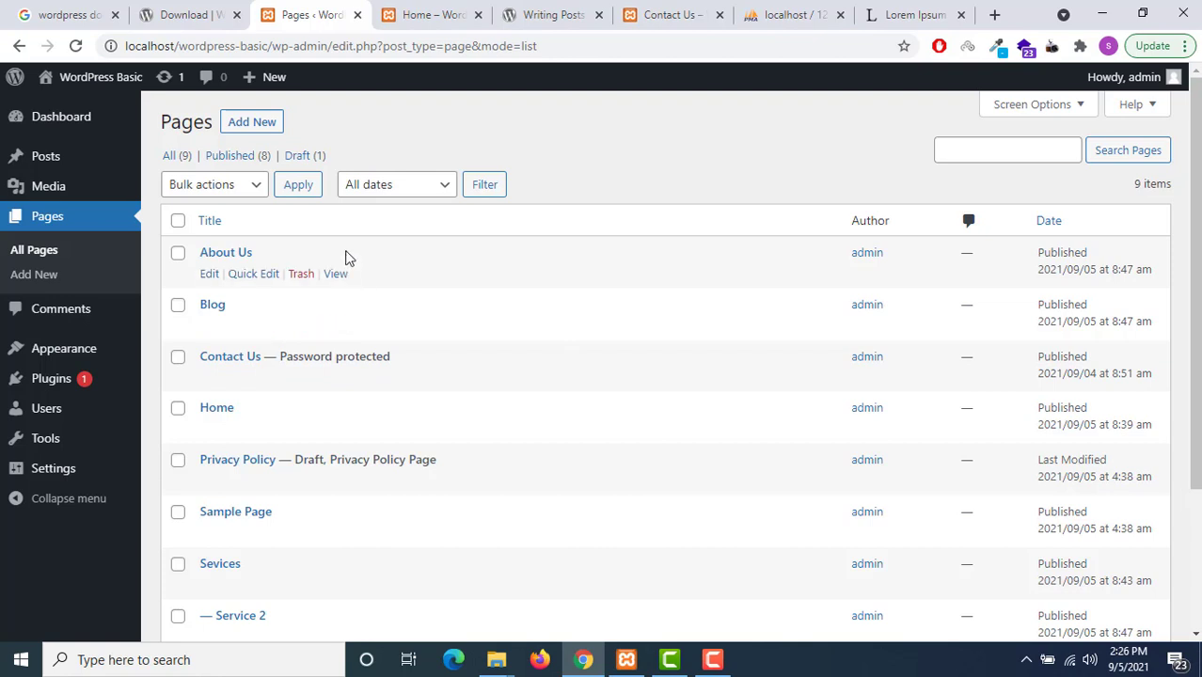
# Switch the Pages list to Extended view and scroll through it
pyautogui.click(1054, 105)
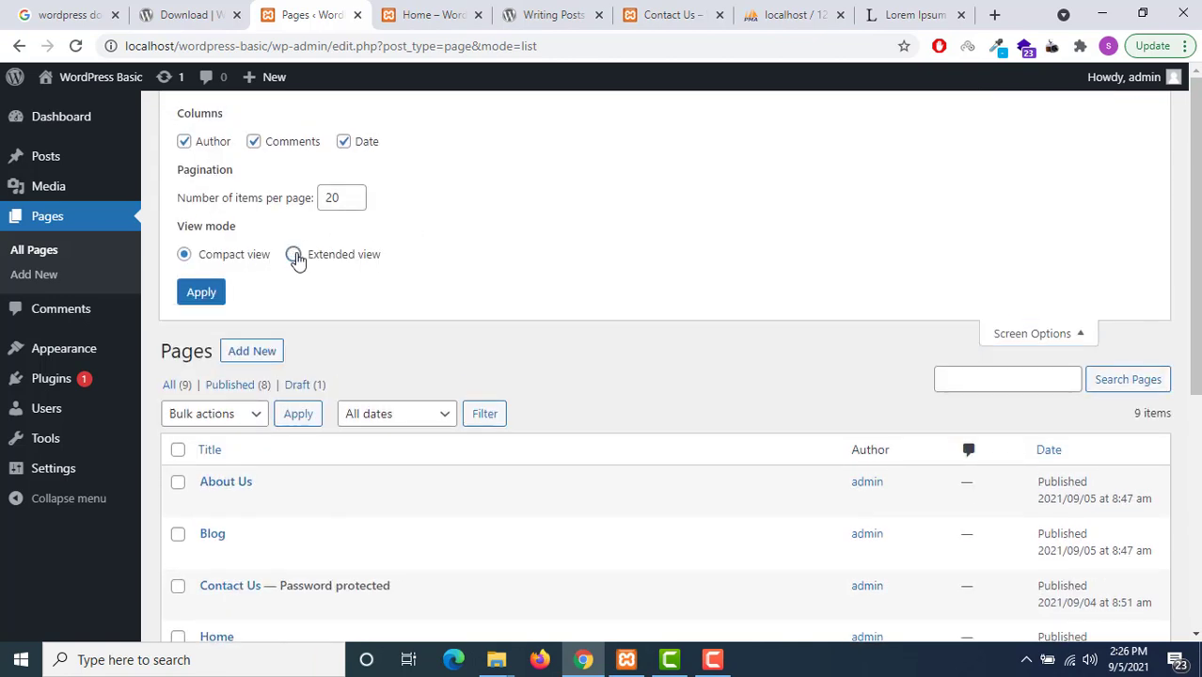
pyautogui.click(293, 254)
pyautogui.click(202, 292)
pyautogui.scroll(-5, 785, 389)
pyautogui.scroll(-1, 785, 389)
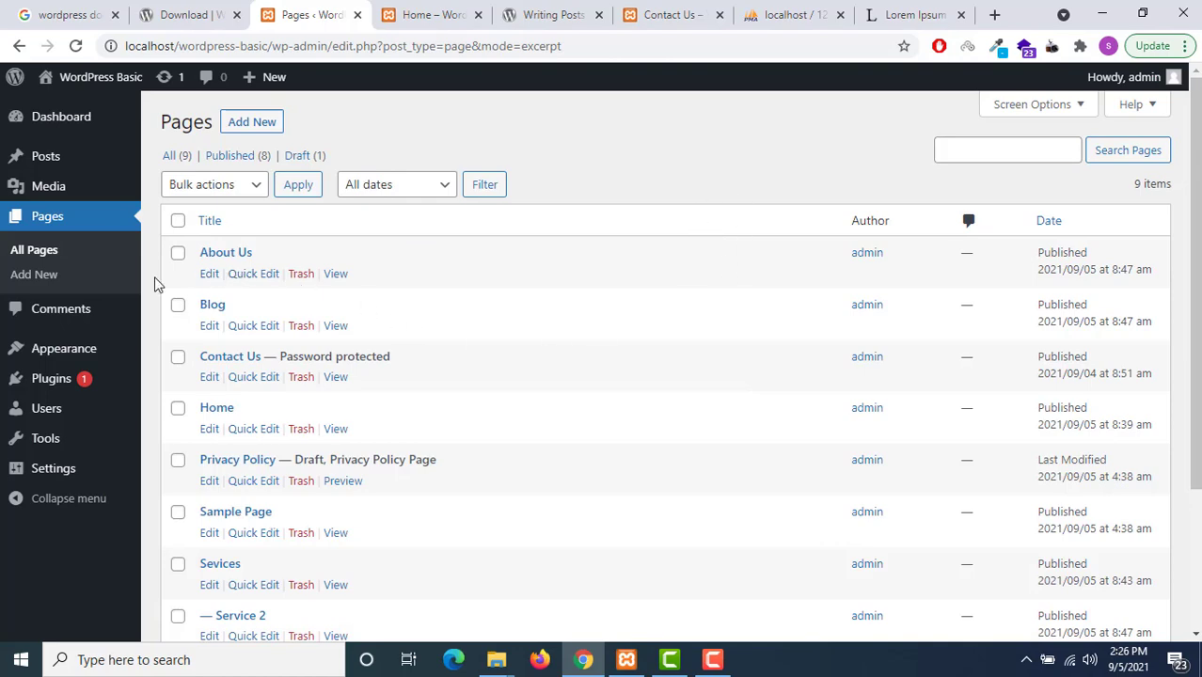
pyautogui.scroll(-2, 298, 386)
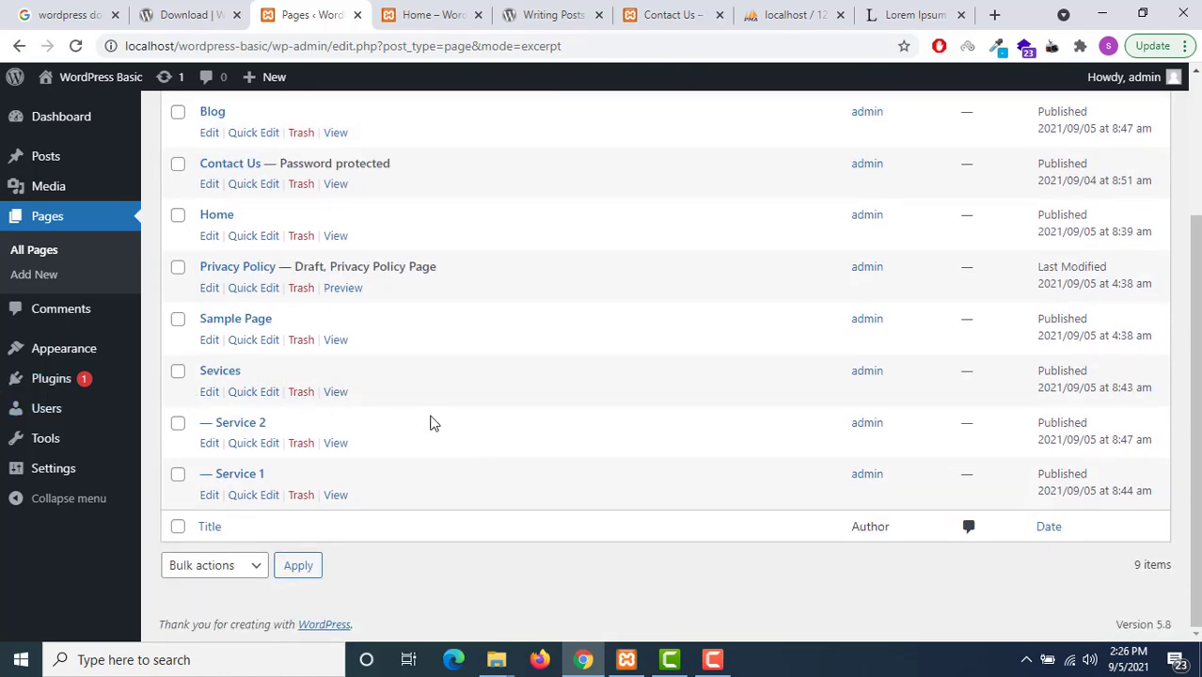
pyautogui.scroll(2, 430, 423)
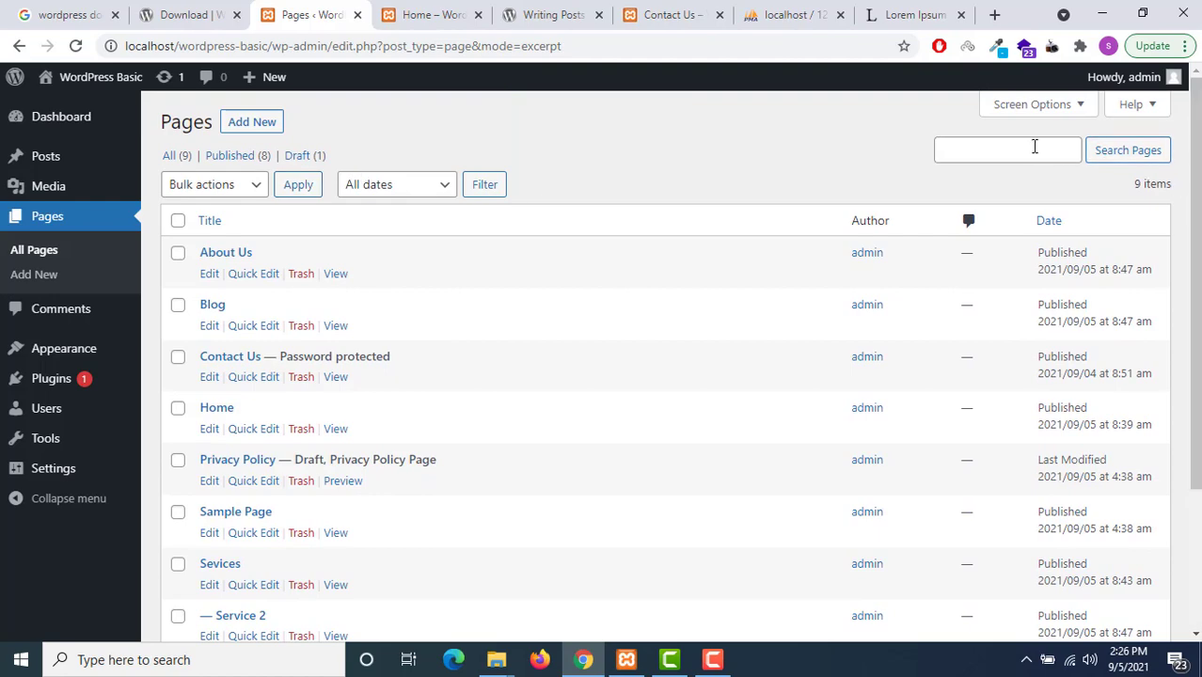
# Return the Pages list to Compact view
pyautogui.click(1070, 109)
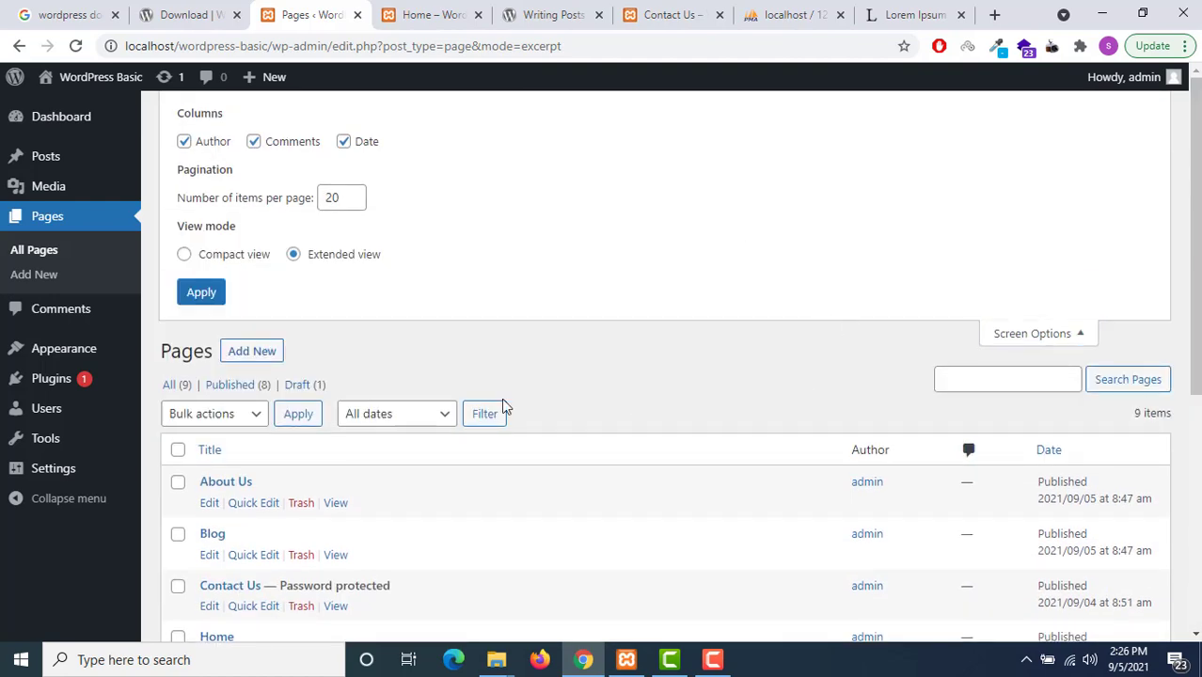
pyautogui.scroll(-2, 201, 424)
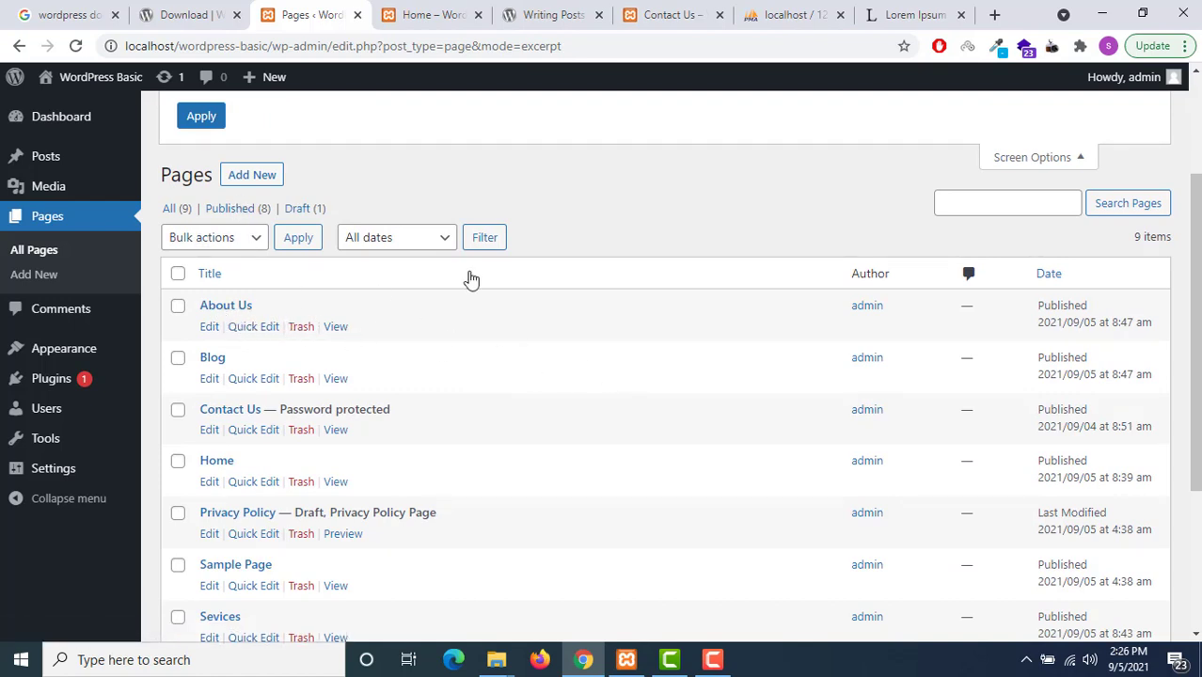
pyautogui.scroll(2, 470, 277)
pyautogui.click(185, 256)
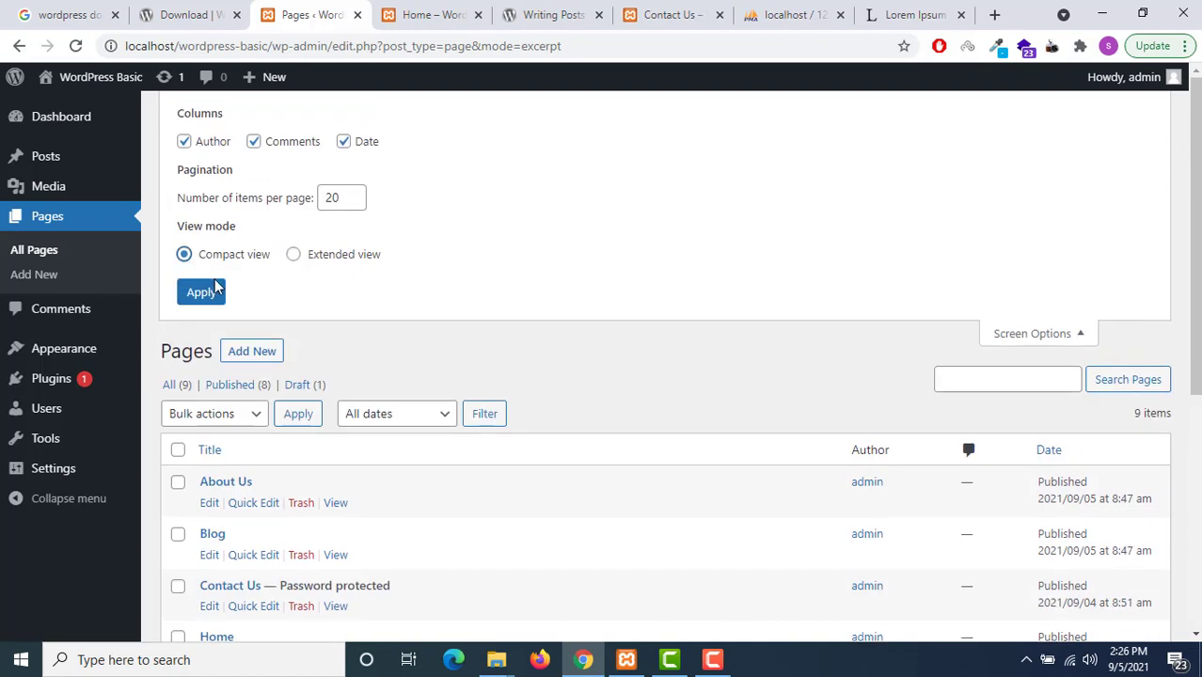
pyautogui.click(208, 294)
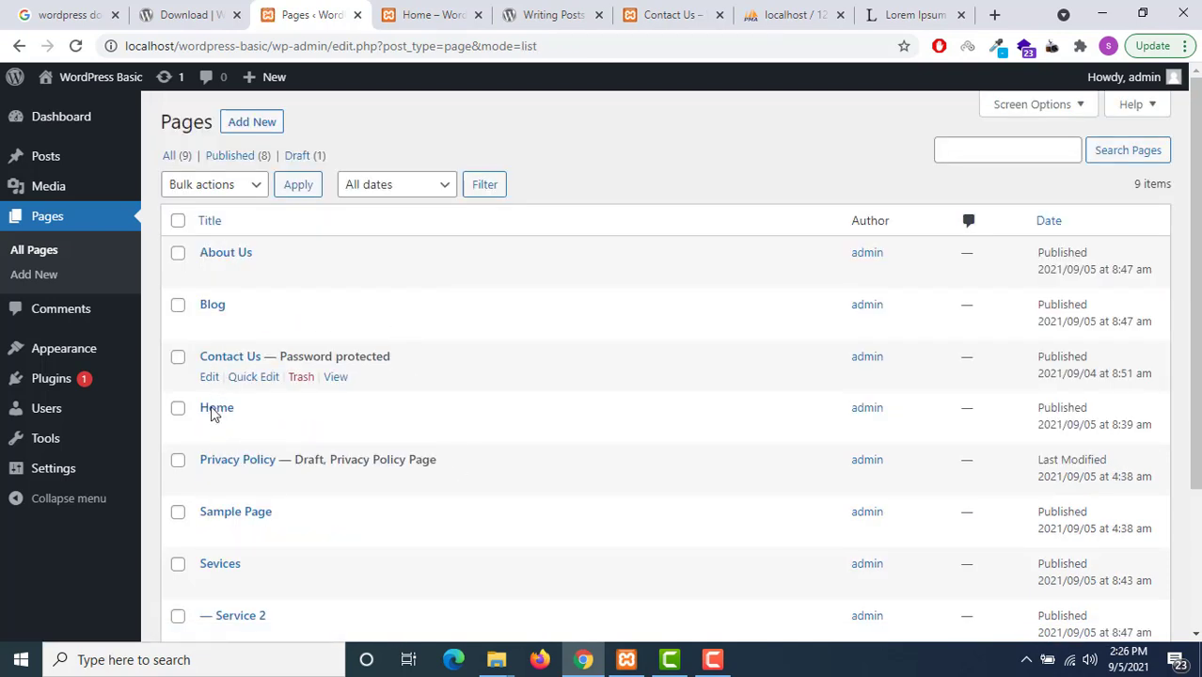
pyautogui.scroll(-1, 257, 550)
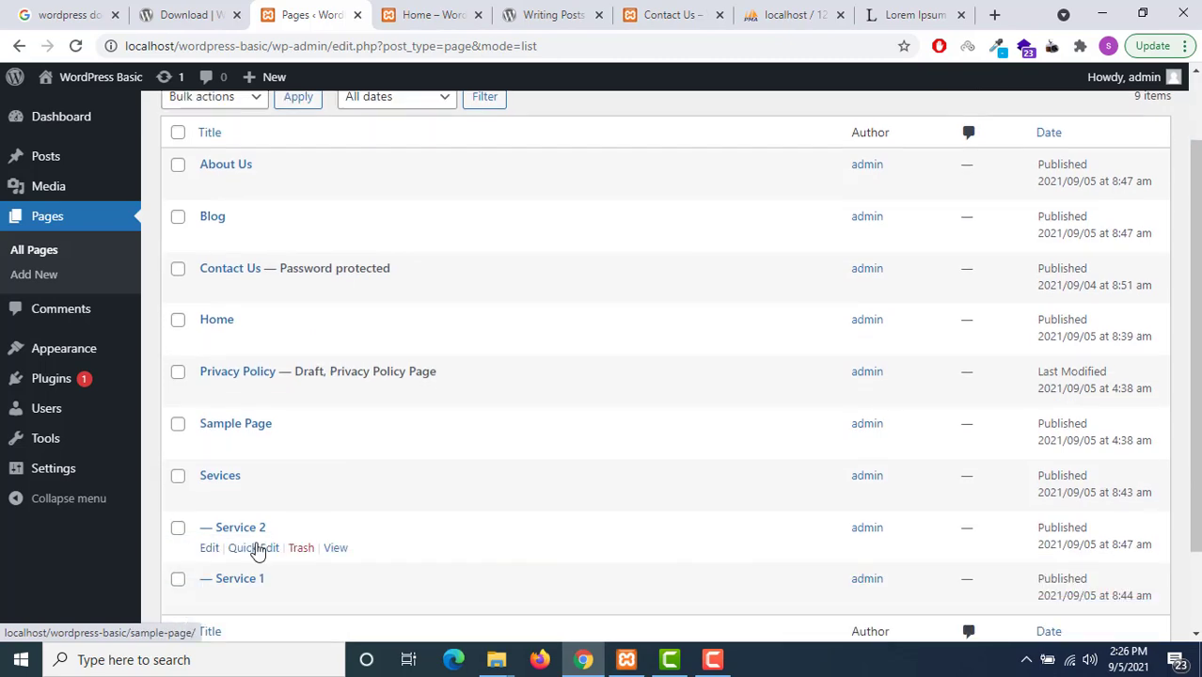
pyautogui.scroll(-1, 261, 541)
pyautogui.scroll(2, 261, 541)
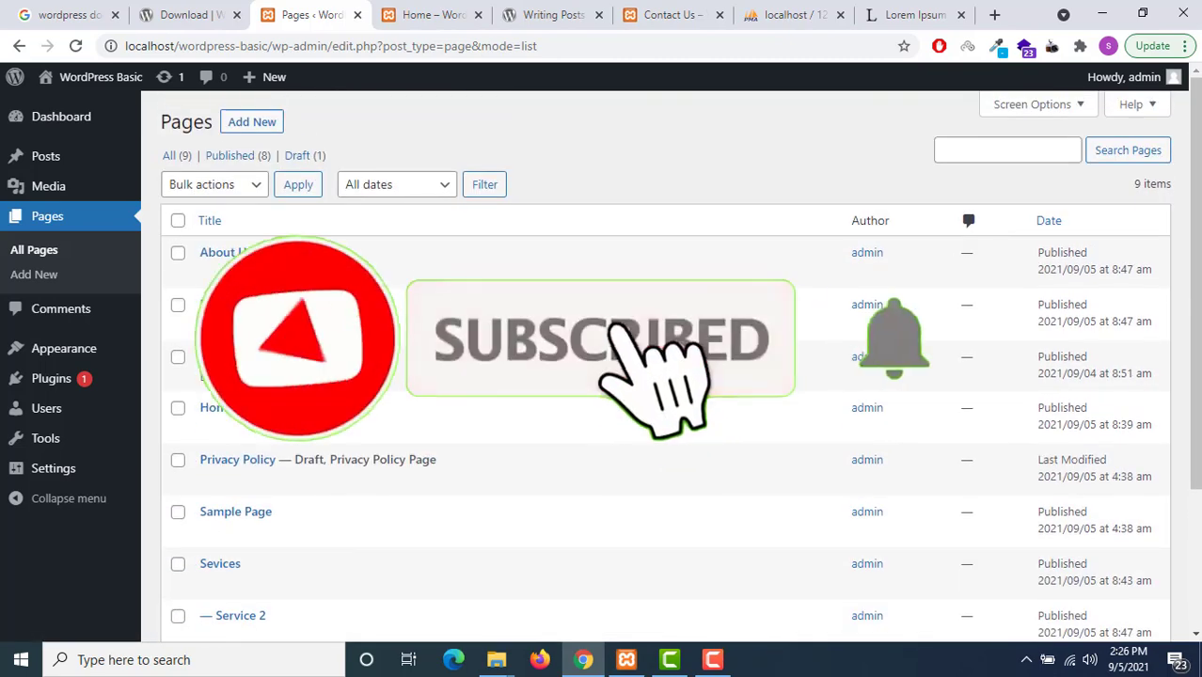